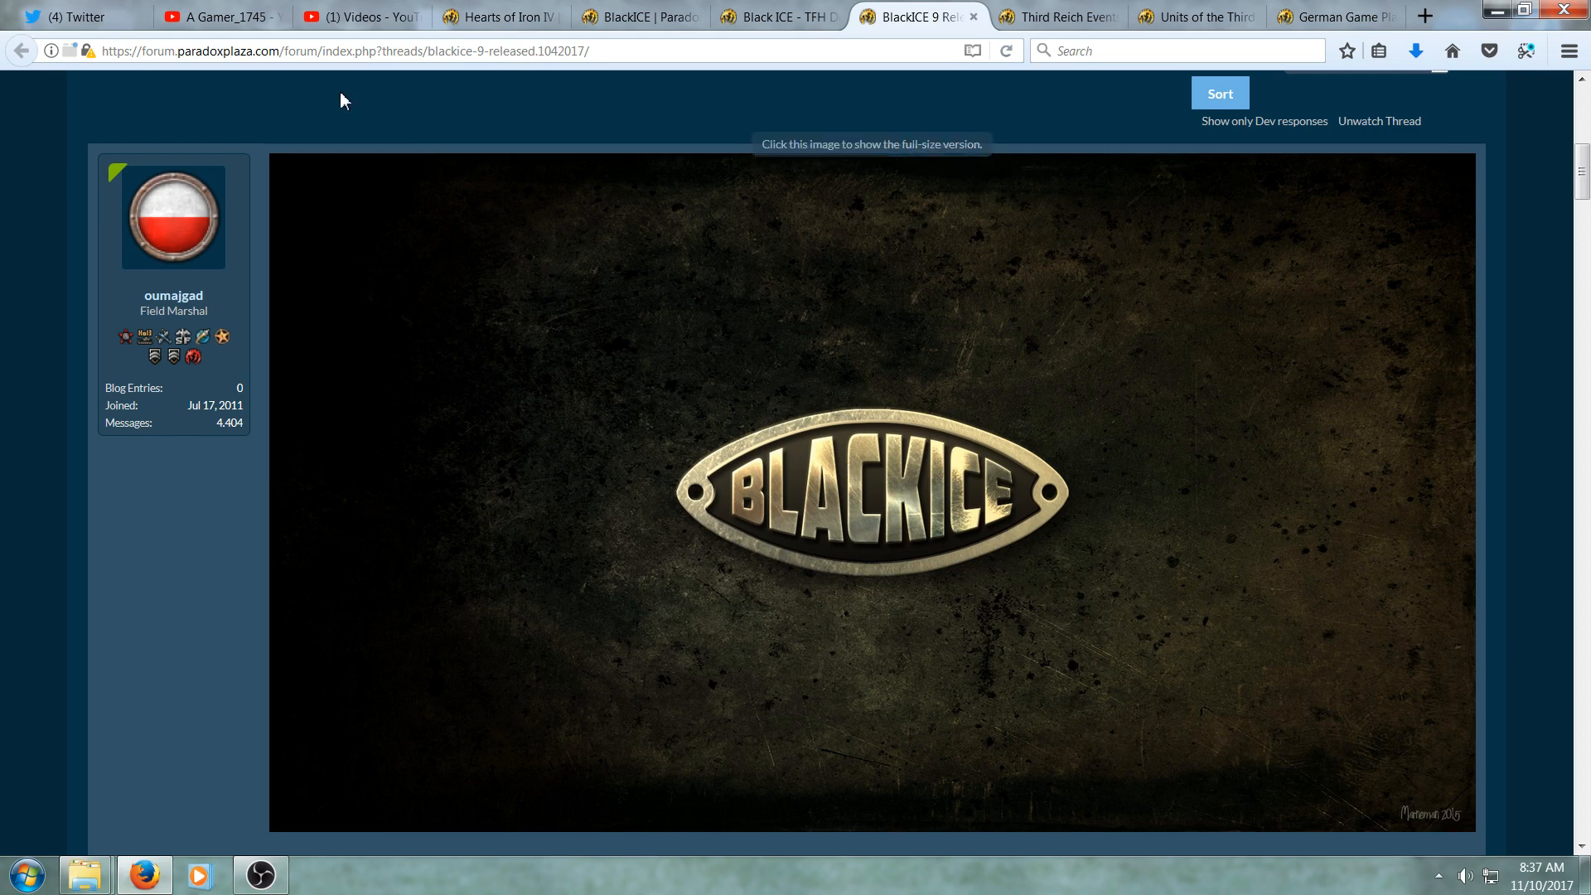
- Browse the A Gamer_1745 YouTube channel page, then return to the BlackICE 9 Released thread
{"action": "left_click", "coordinate": [263, 24]}
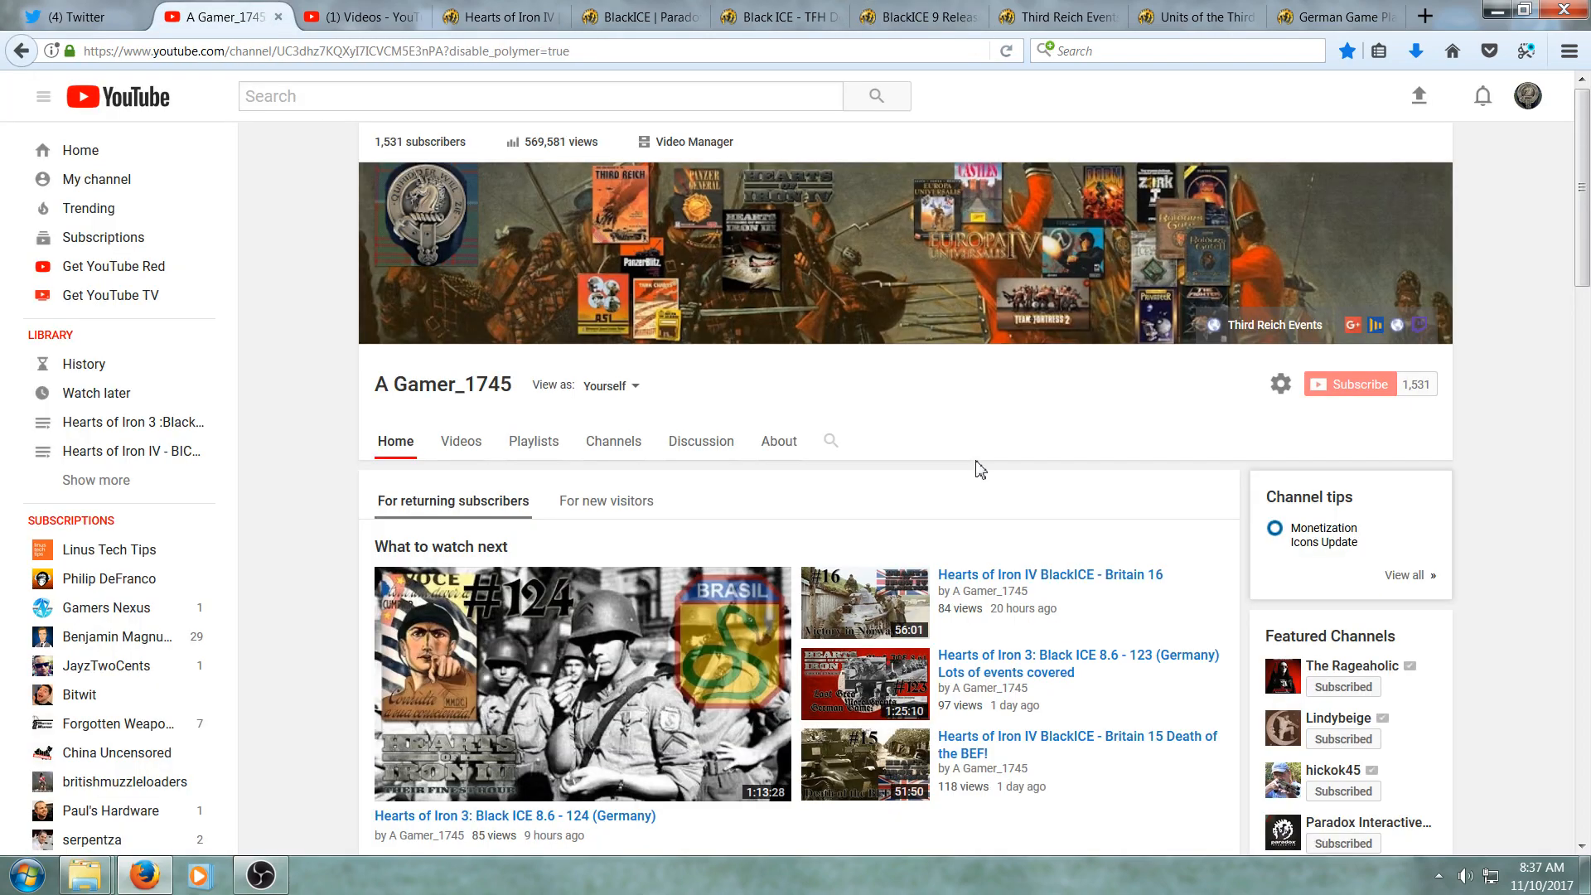
{"action": "scroll", "coordinate": [978, 467], "scroll_direction": "down", "scroll_amount": 3}
{"action": "scroll", "coordinate": [978, 468], "scroll_direction": "down", "scroll_amount": 4}
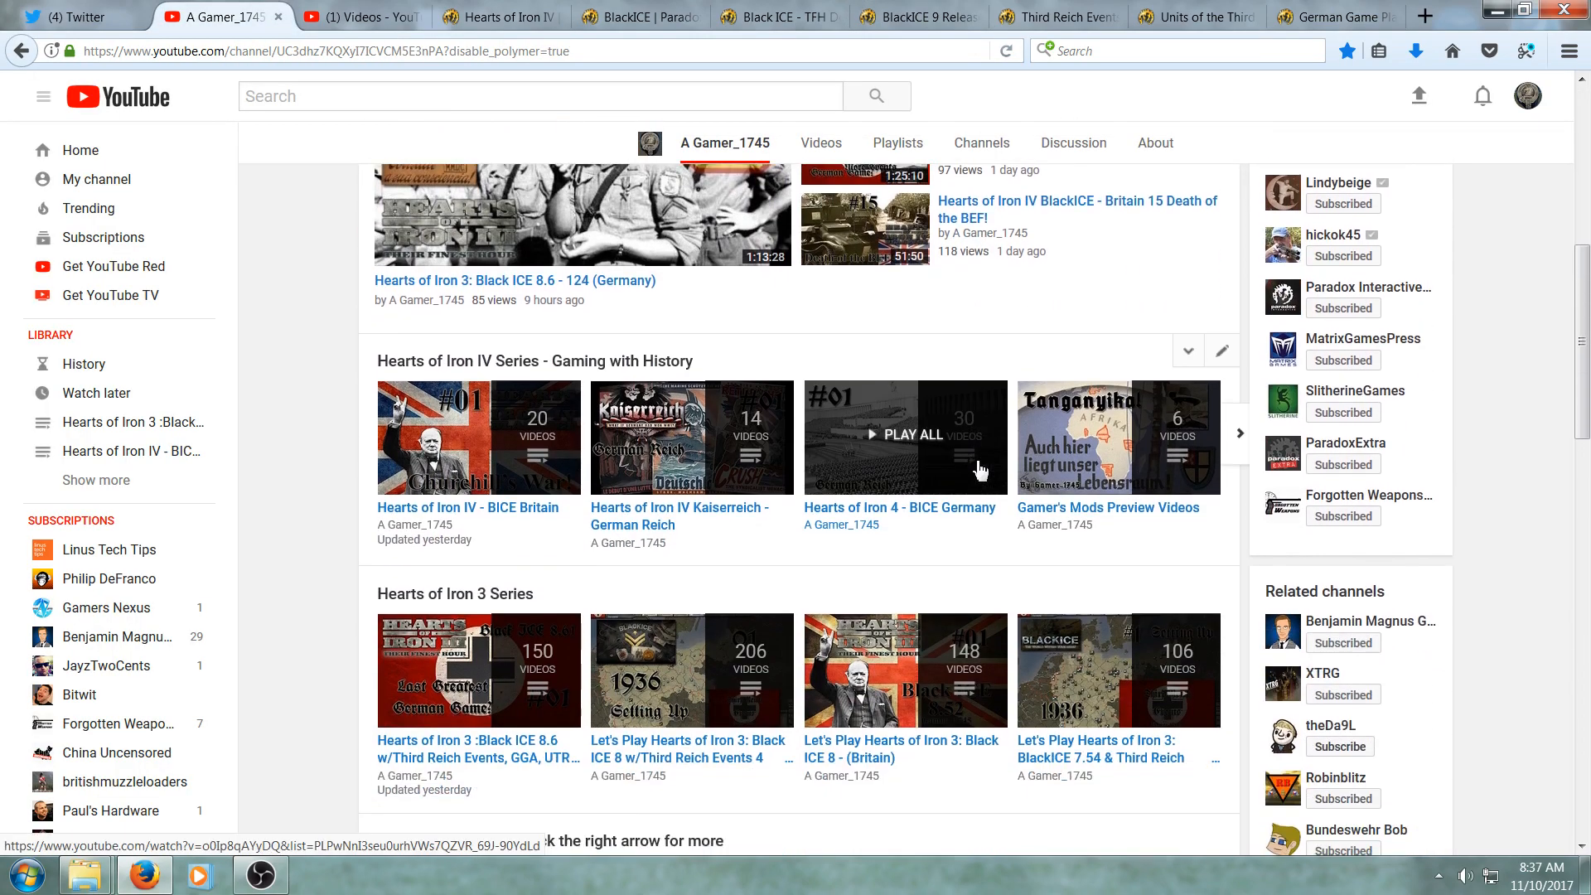
{"action": "scroll", "coordinate": [980, 471], "scroll_direction": "down", "scroll_amount": 13}
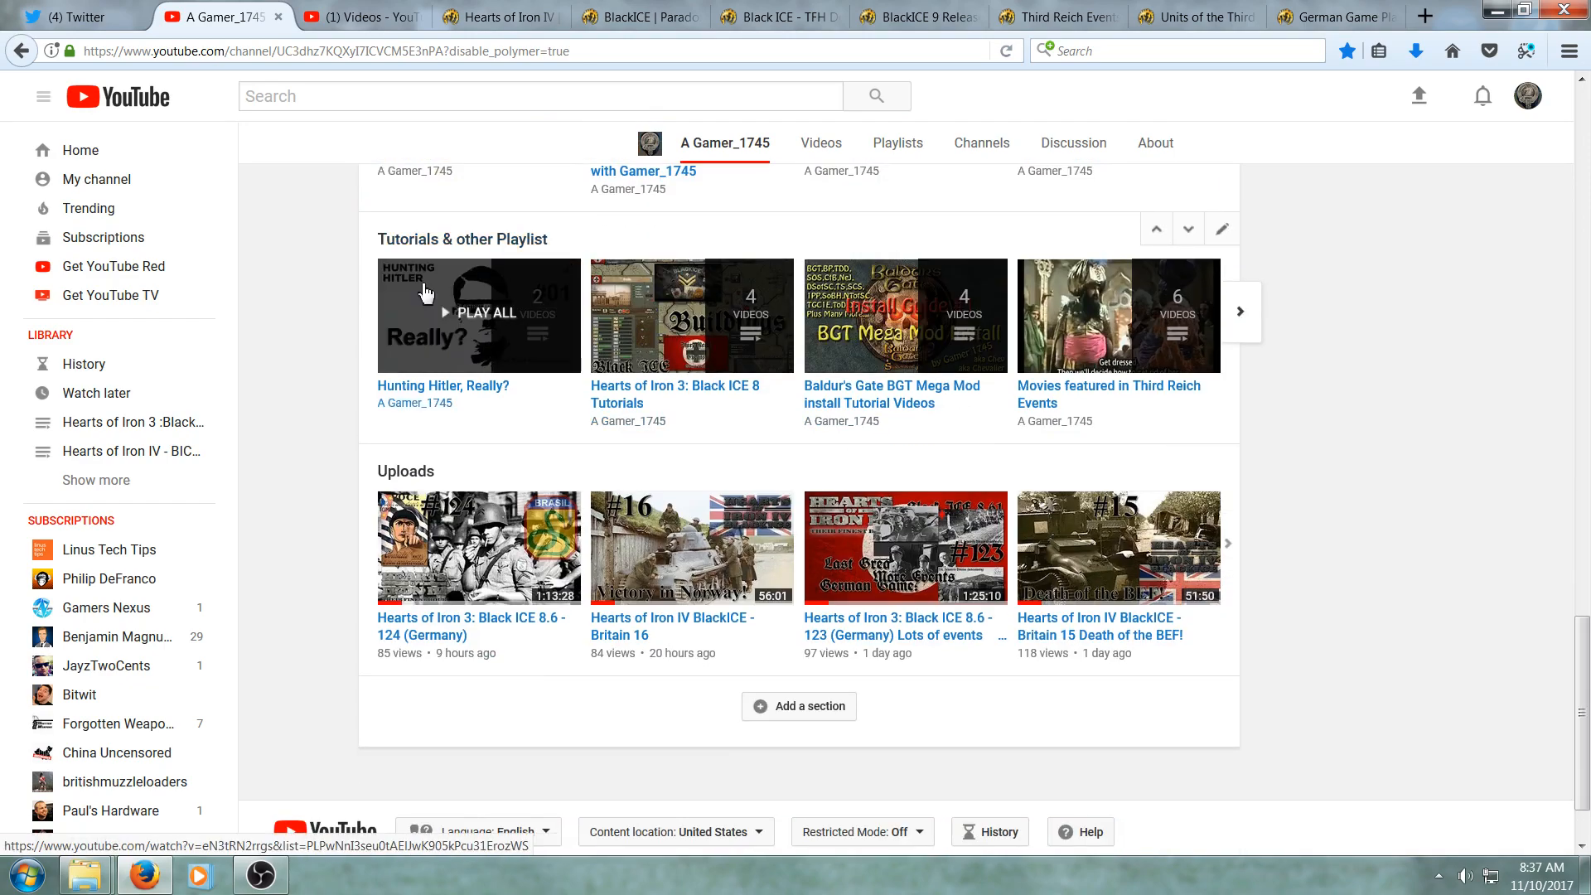
{"action": "scroll", "coordinate": [425, 294], "scroll_direction": "up", "scroll_amount": 17}
{"action": "scroll", "coordinate": [425, 295], "scroll_direction": "up", "scroll_amount": 4}
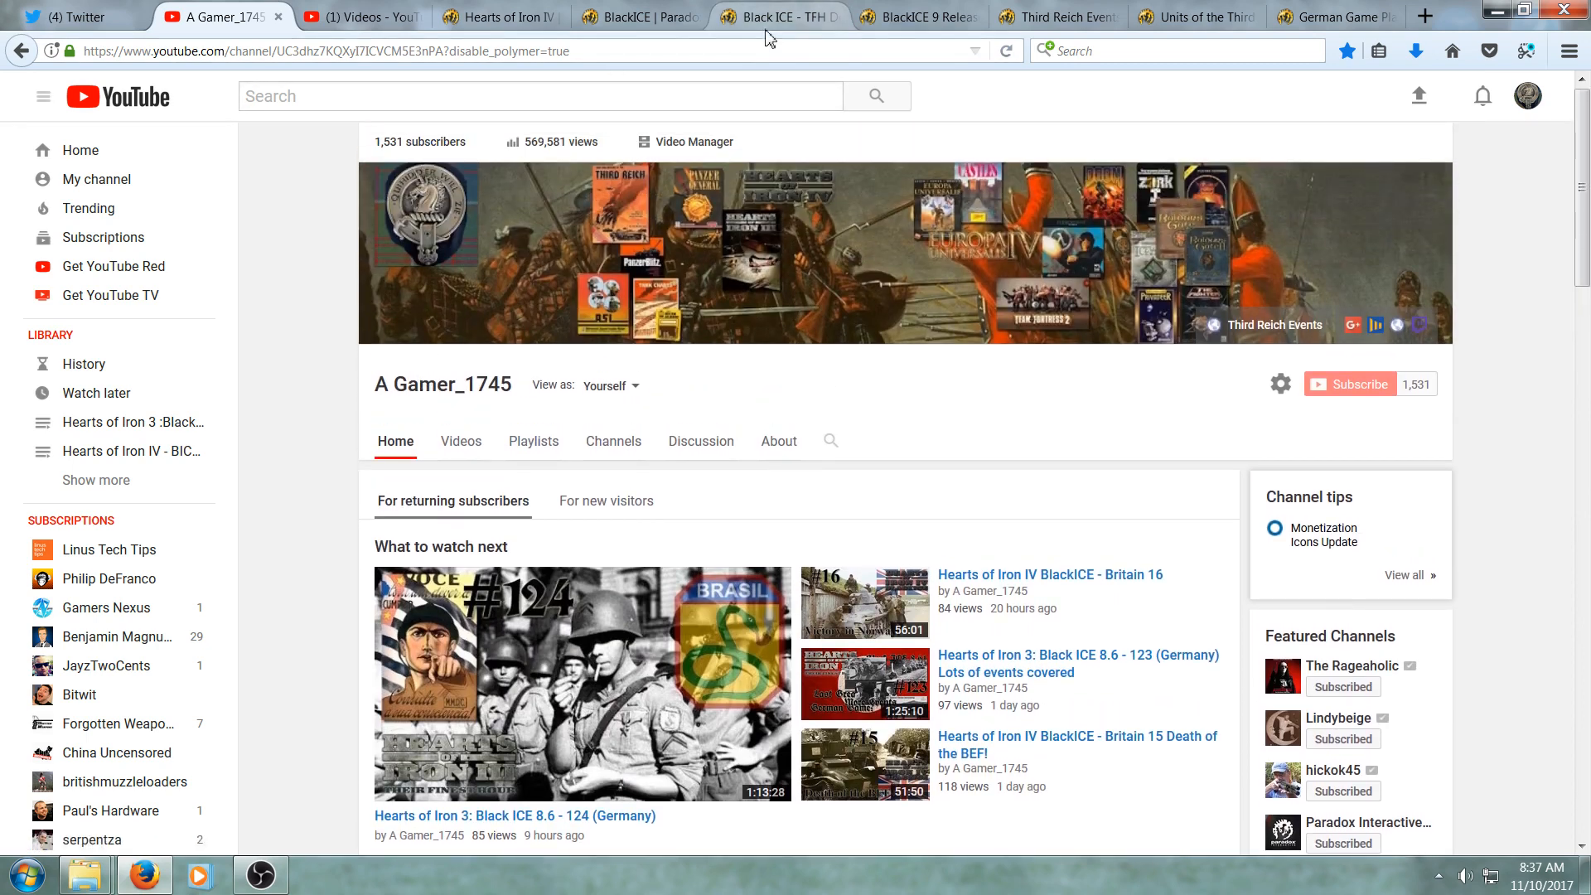
{"action": "left_click", "coordinate": [873, 21]}
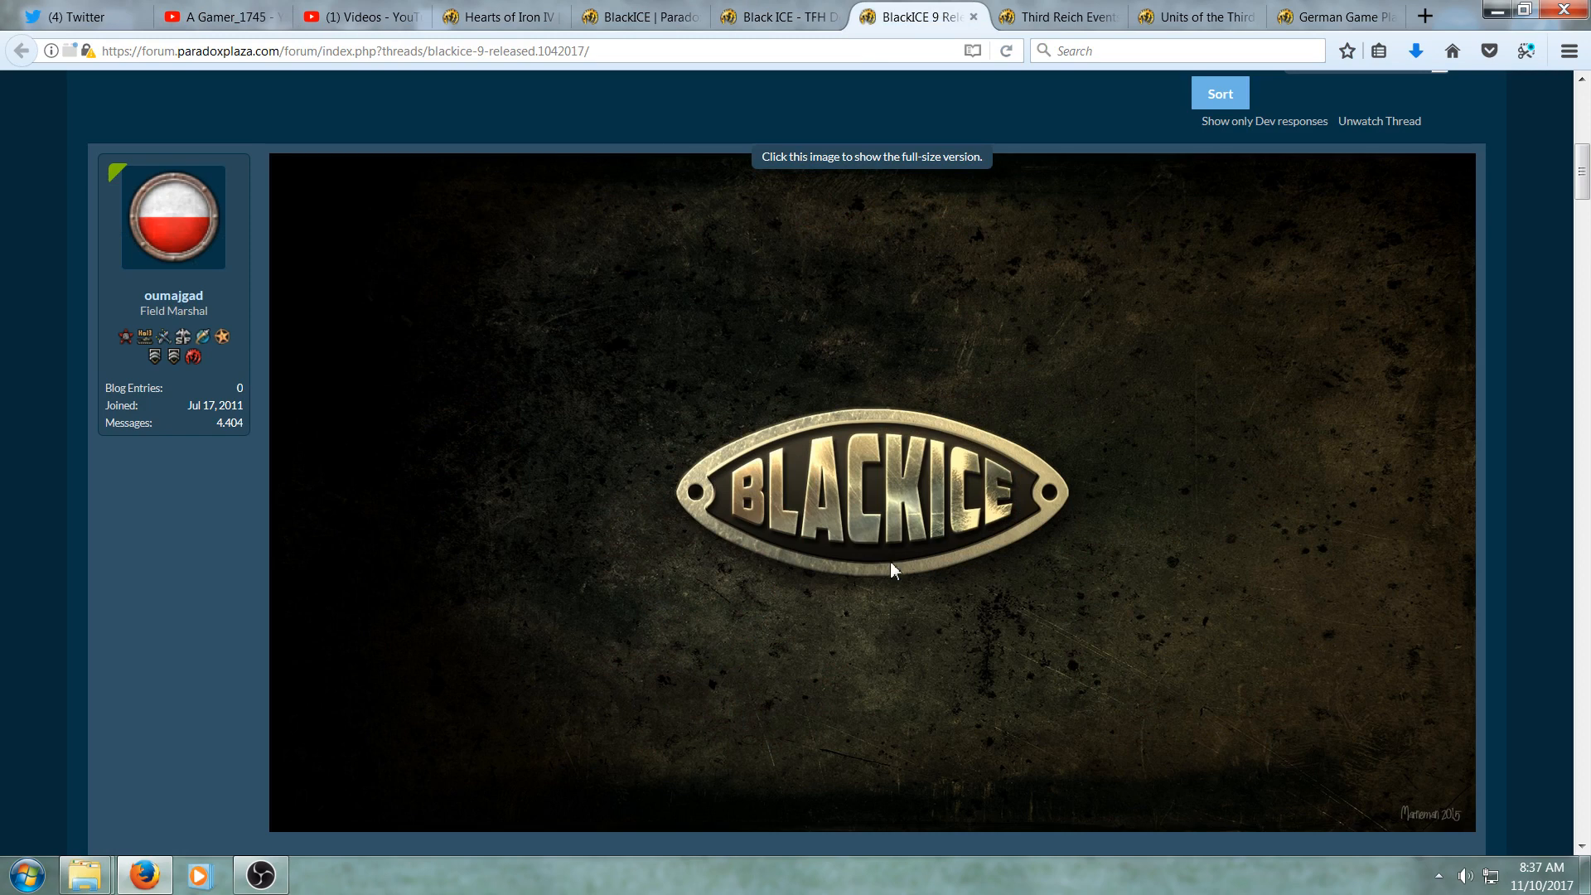
- Bring up the folder windows and navigate one of them to the Hearts of Iron 3 game folder
{"action": "mouse_move", "coordinate": [84, 874]}
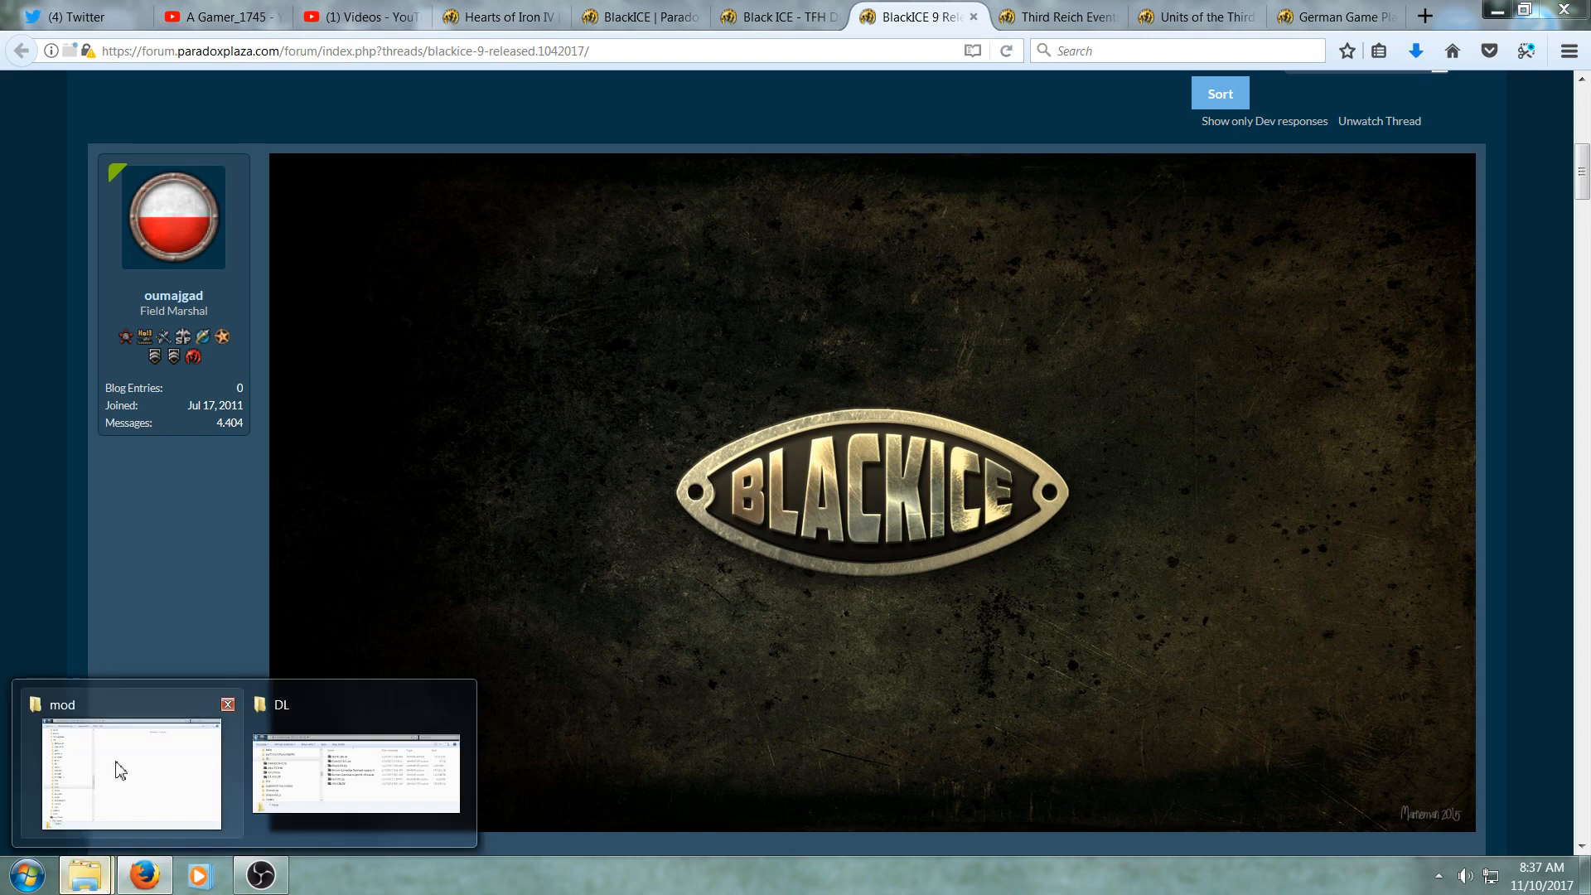
{"action": "left_click", "coordinate": [126, 736]}
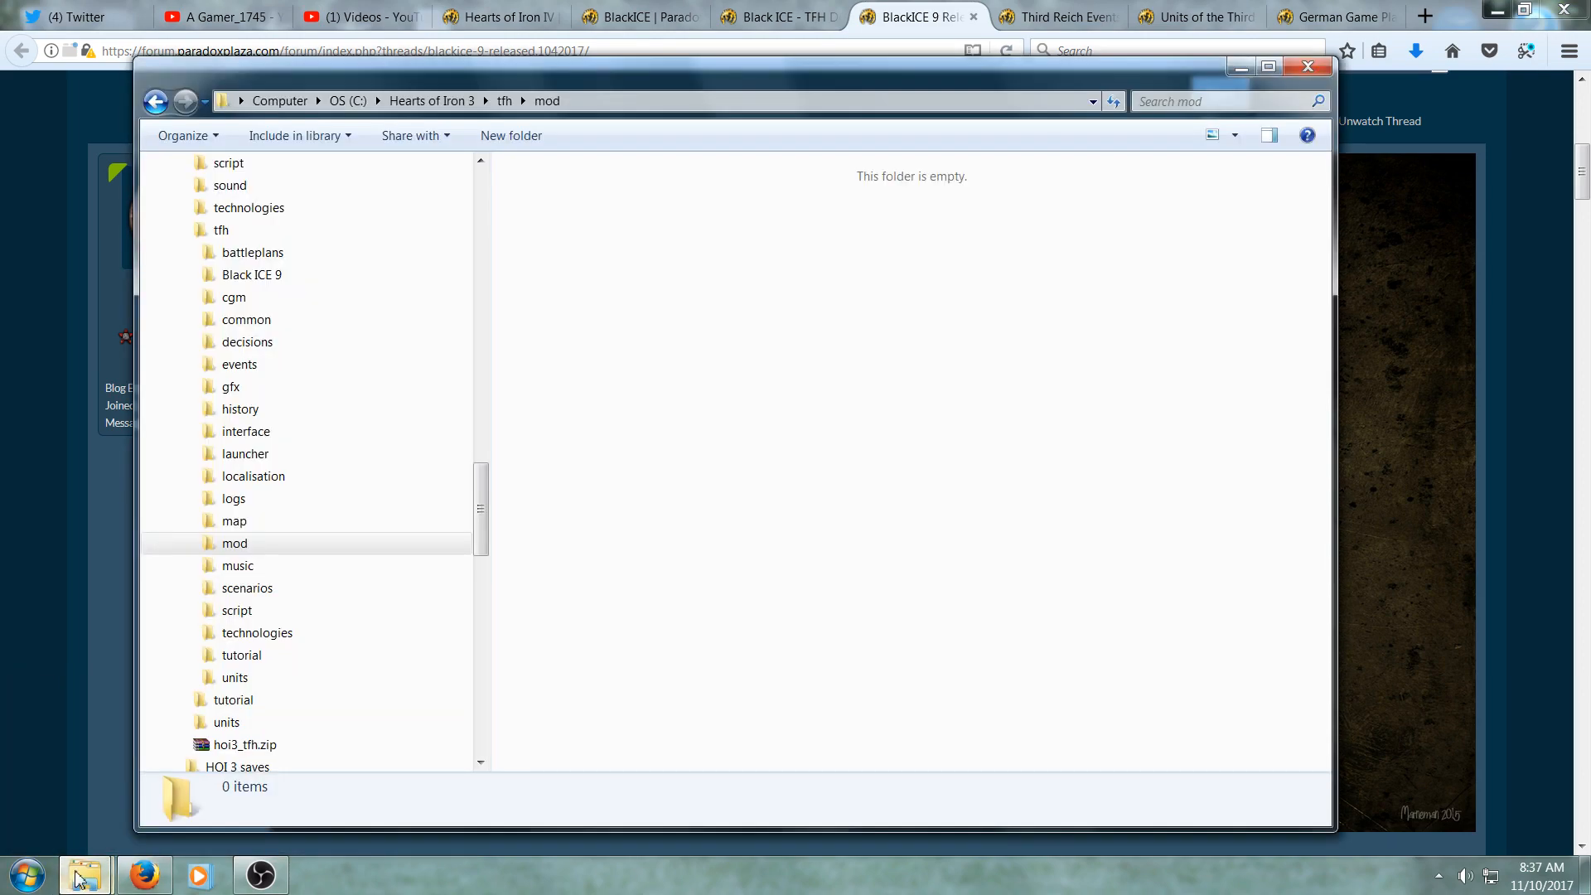
{"action": "left_click", "coordinate": [389, 750]}
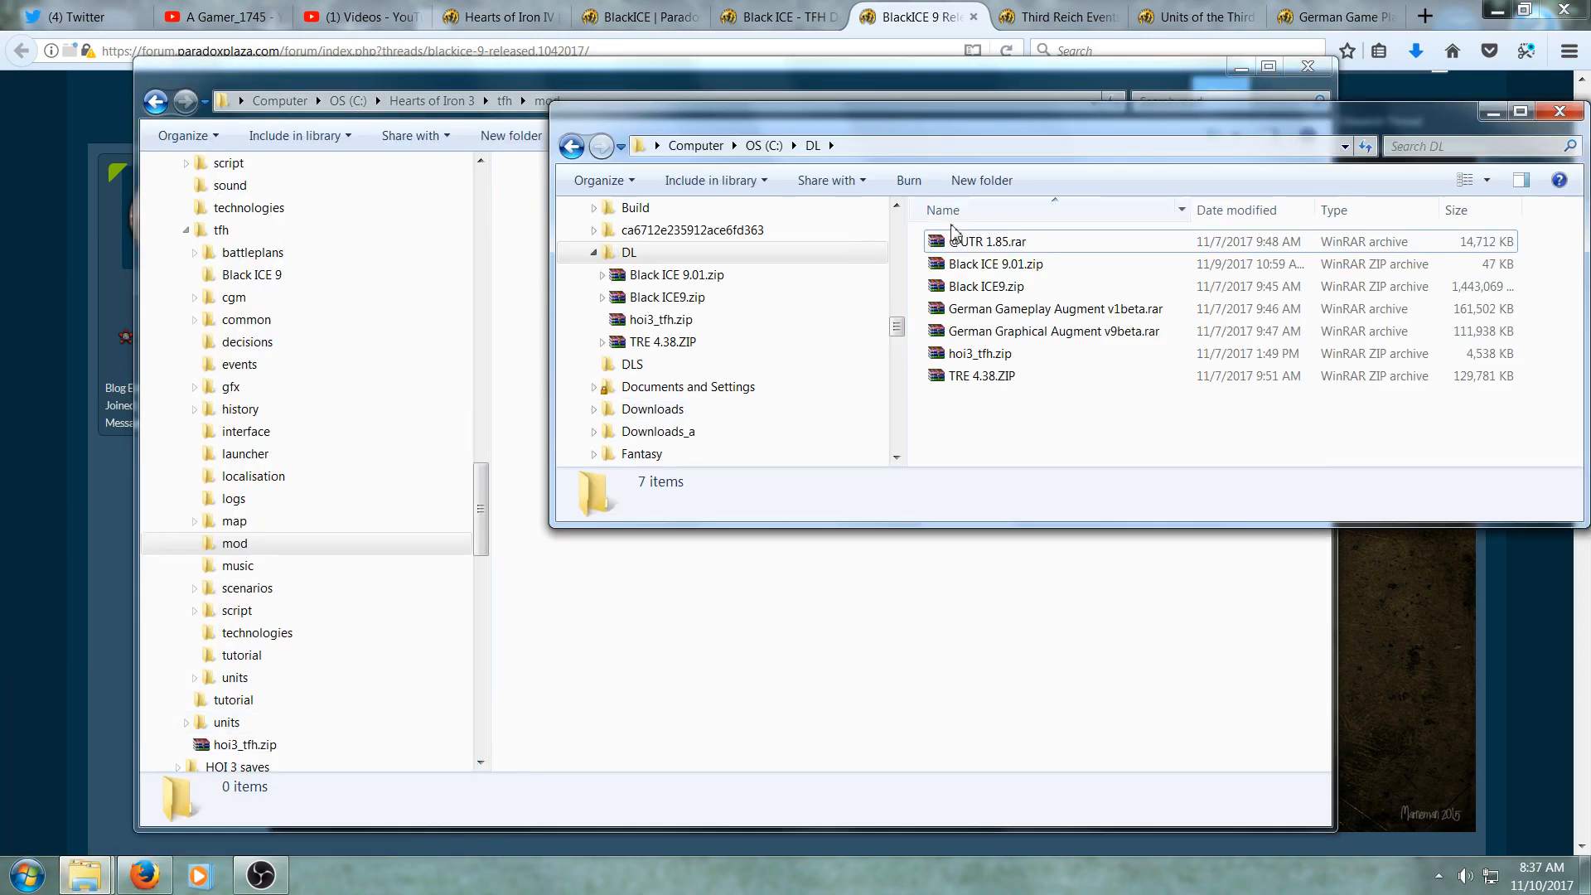
{"action": "left_click", "coordinate": [493, 352]}
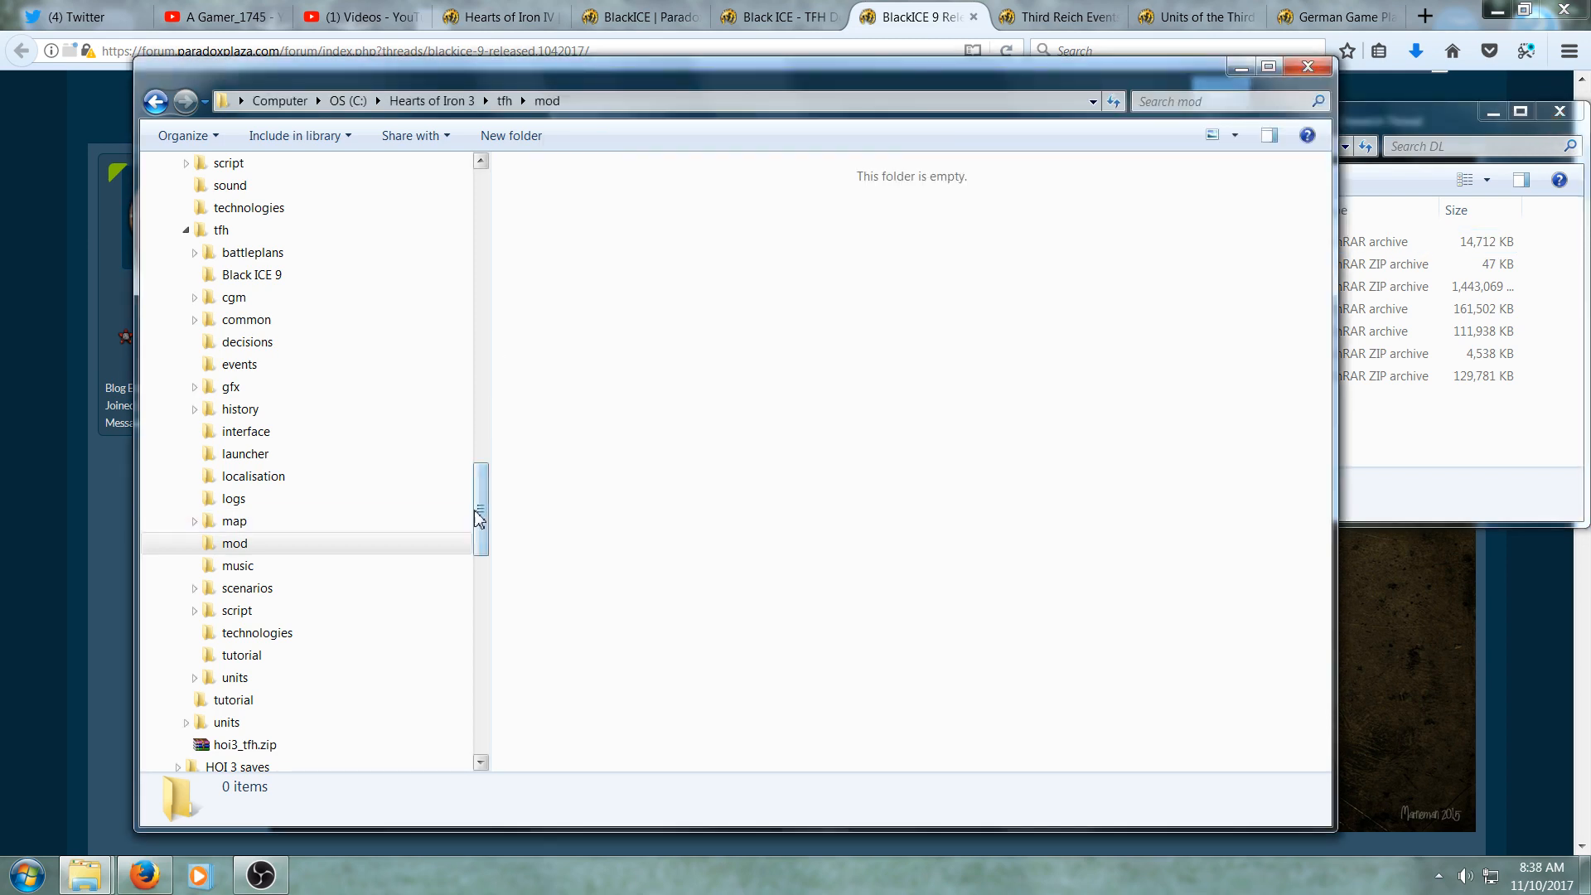
{"action": "left_click_drag", "start_coordinate": [476, 512], "coordinate": [480, 420]}
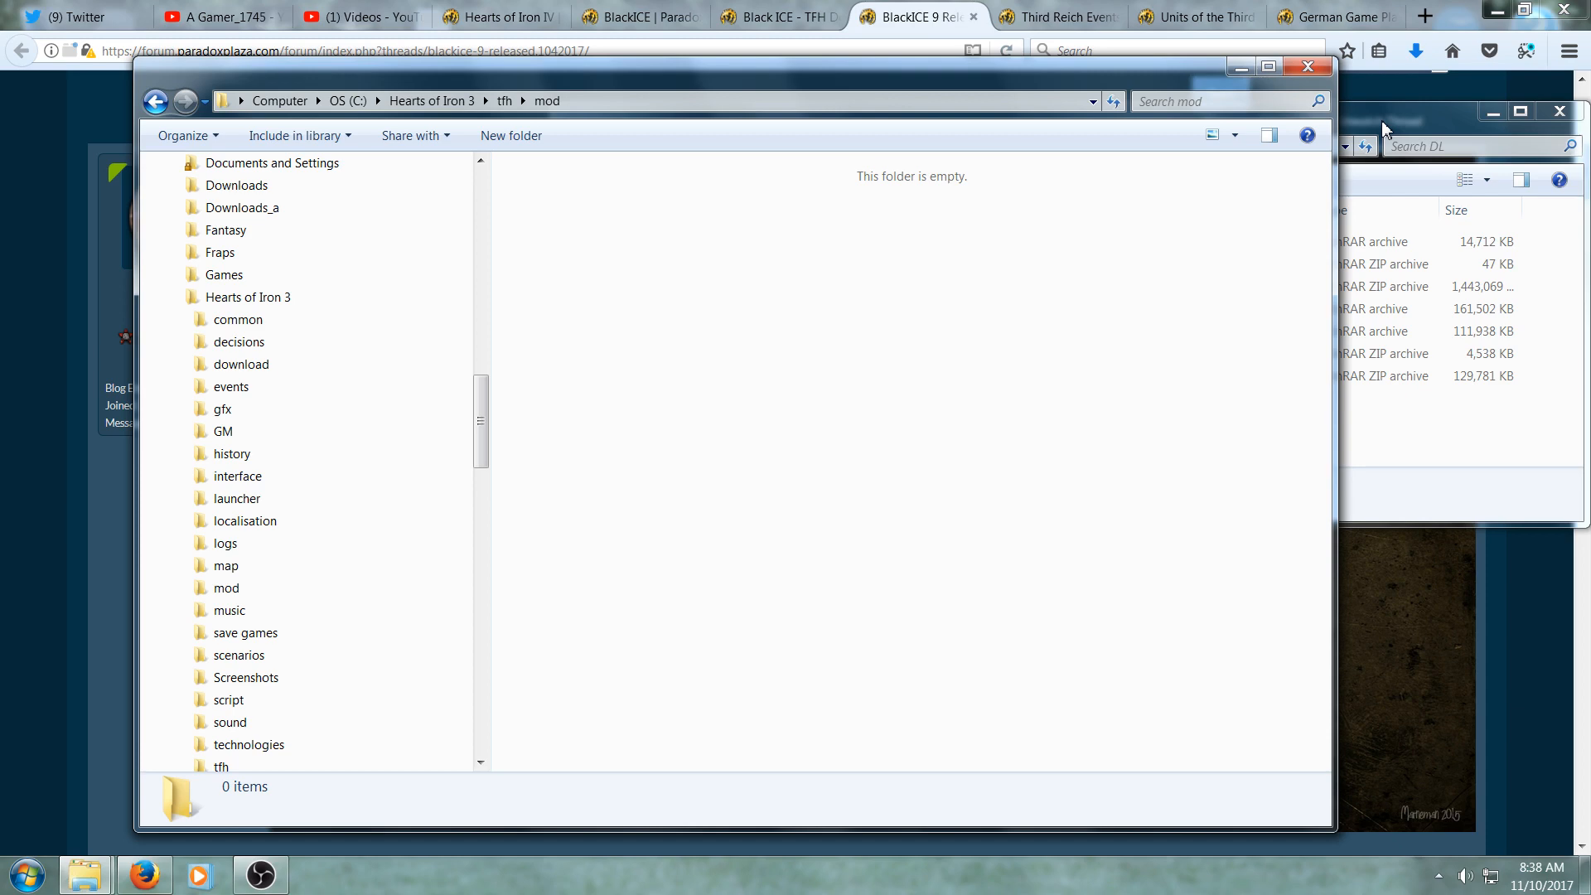
{"action": "left_click", "coordinate": [308, 301]}
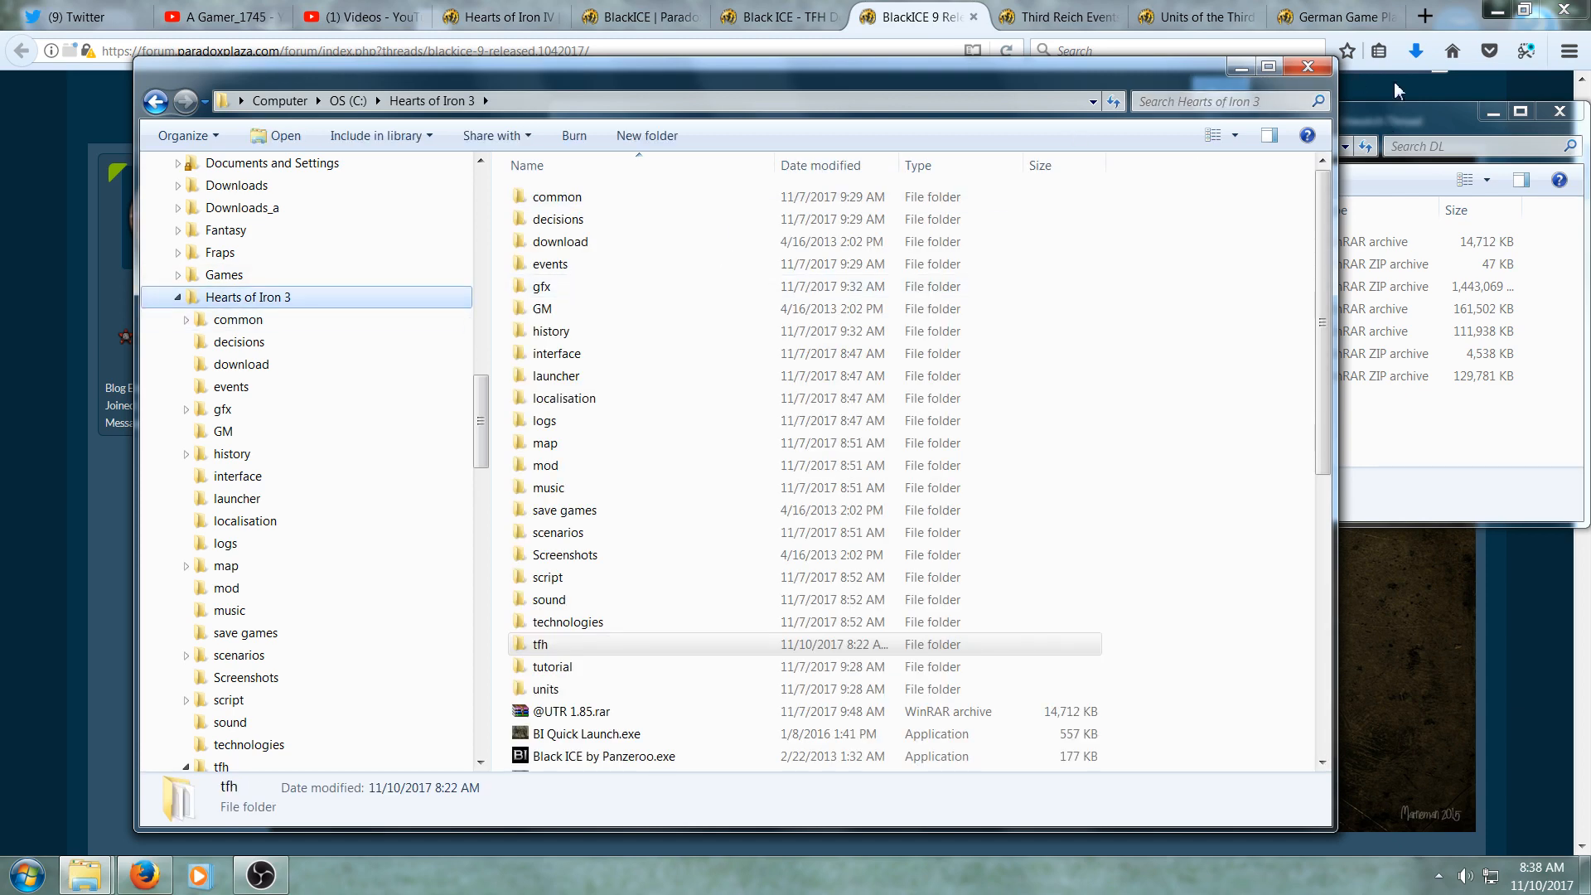
{"action": "left_click", "coordinate": [1389, 113]}
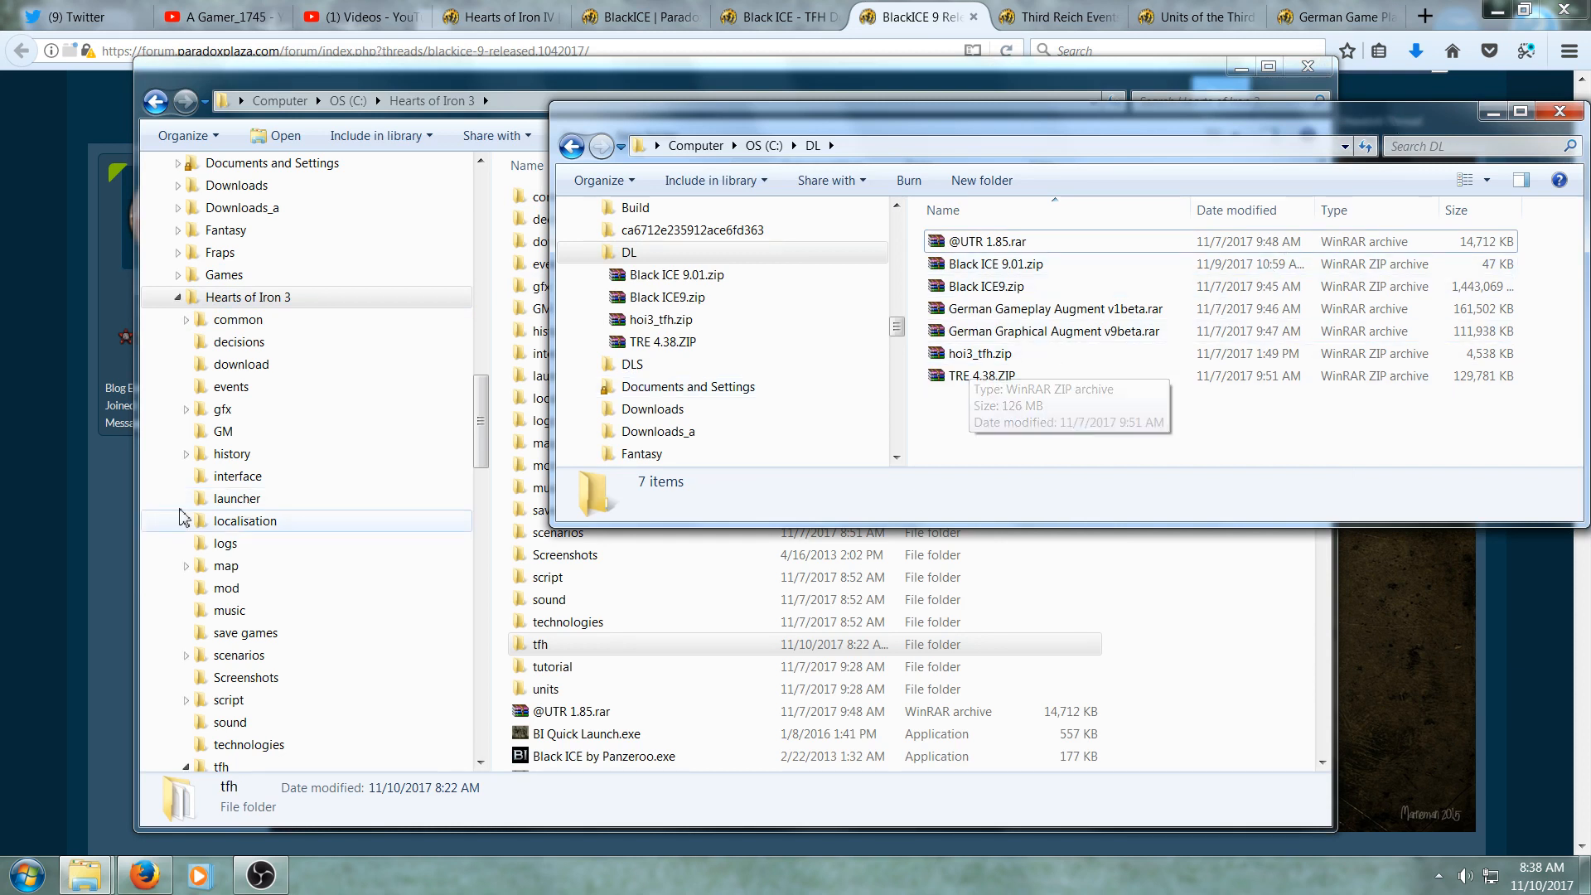
- Read the installation instructions in the BlackICE 9 and Black ICE TFH Download forum threads
{"action": "key", "text": "alt+Tab"}
{"action": "scroll", "coordinate": [13, 573], "scroll_direction": "down", "scroll_amount": 8}
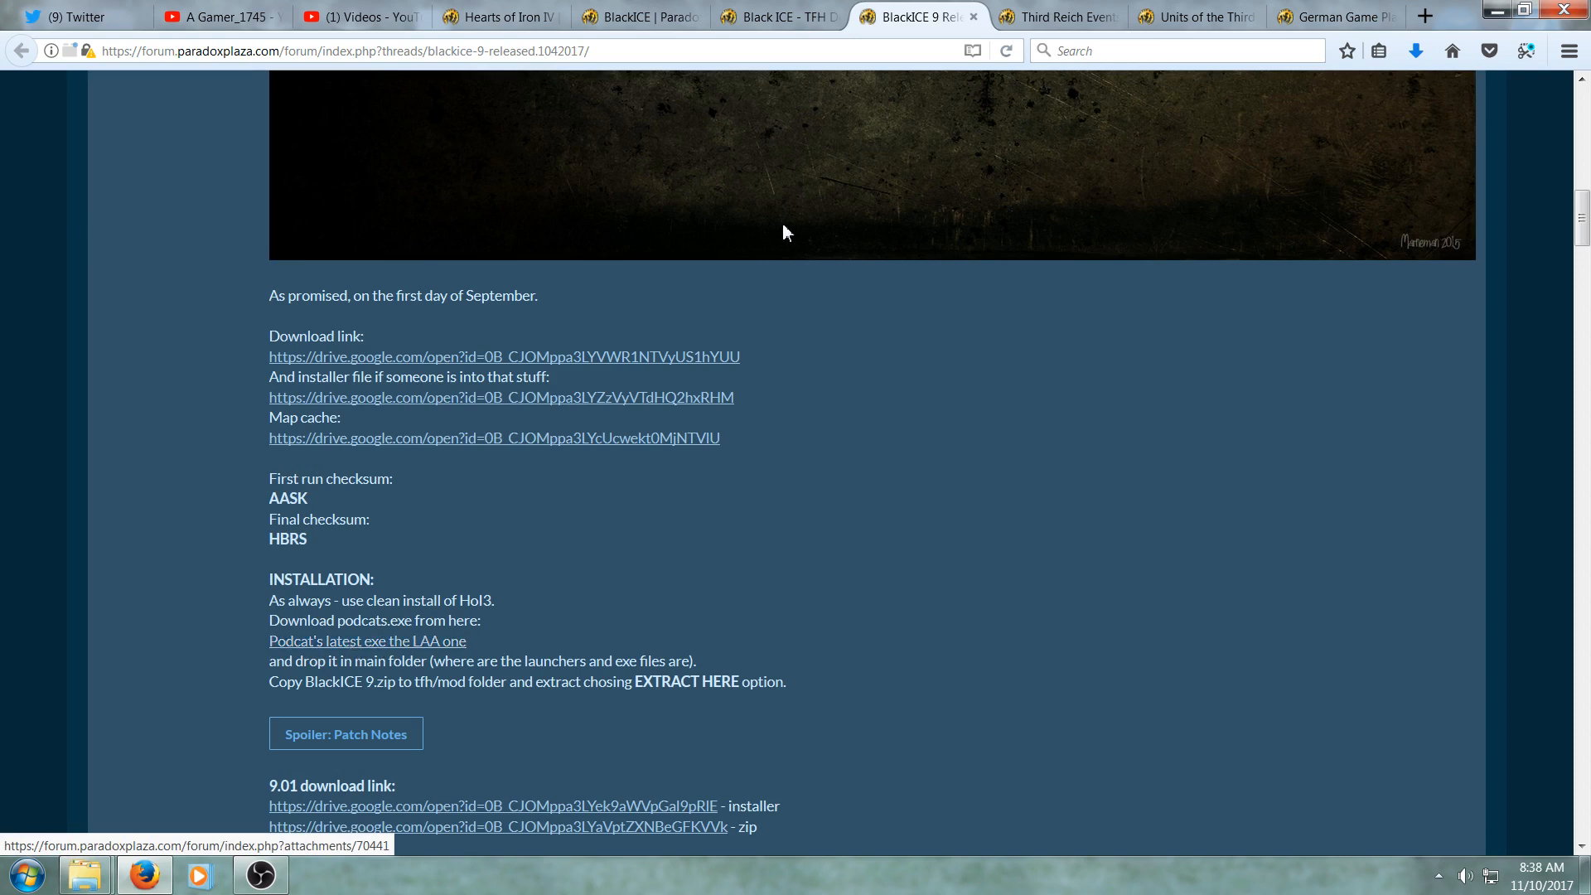
{"action": "left_click", "coordinate": [798, 22]}
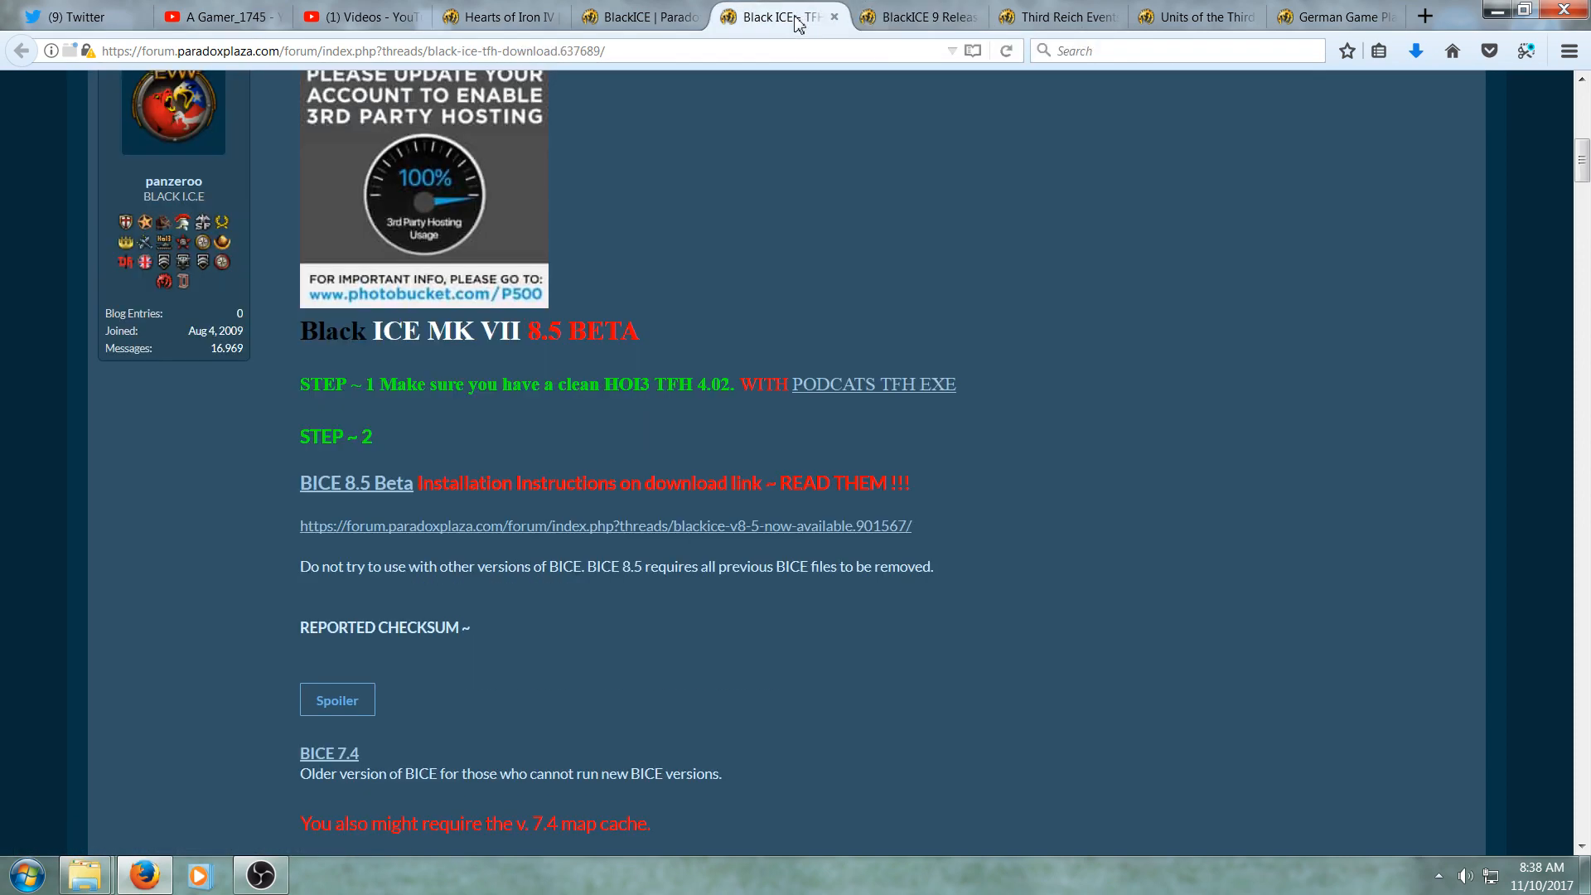
{"action": "scroll", "coordinate": [78, 529], "scroll_direction": "up", "scroll_amount": 3}
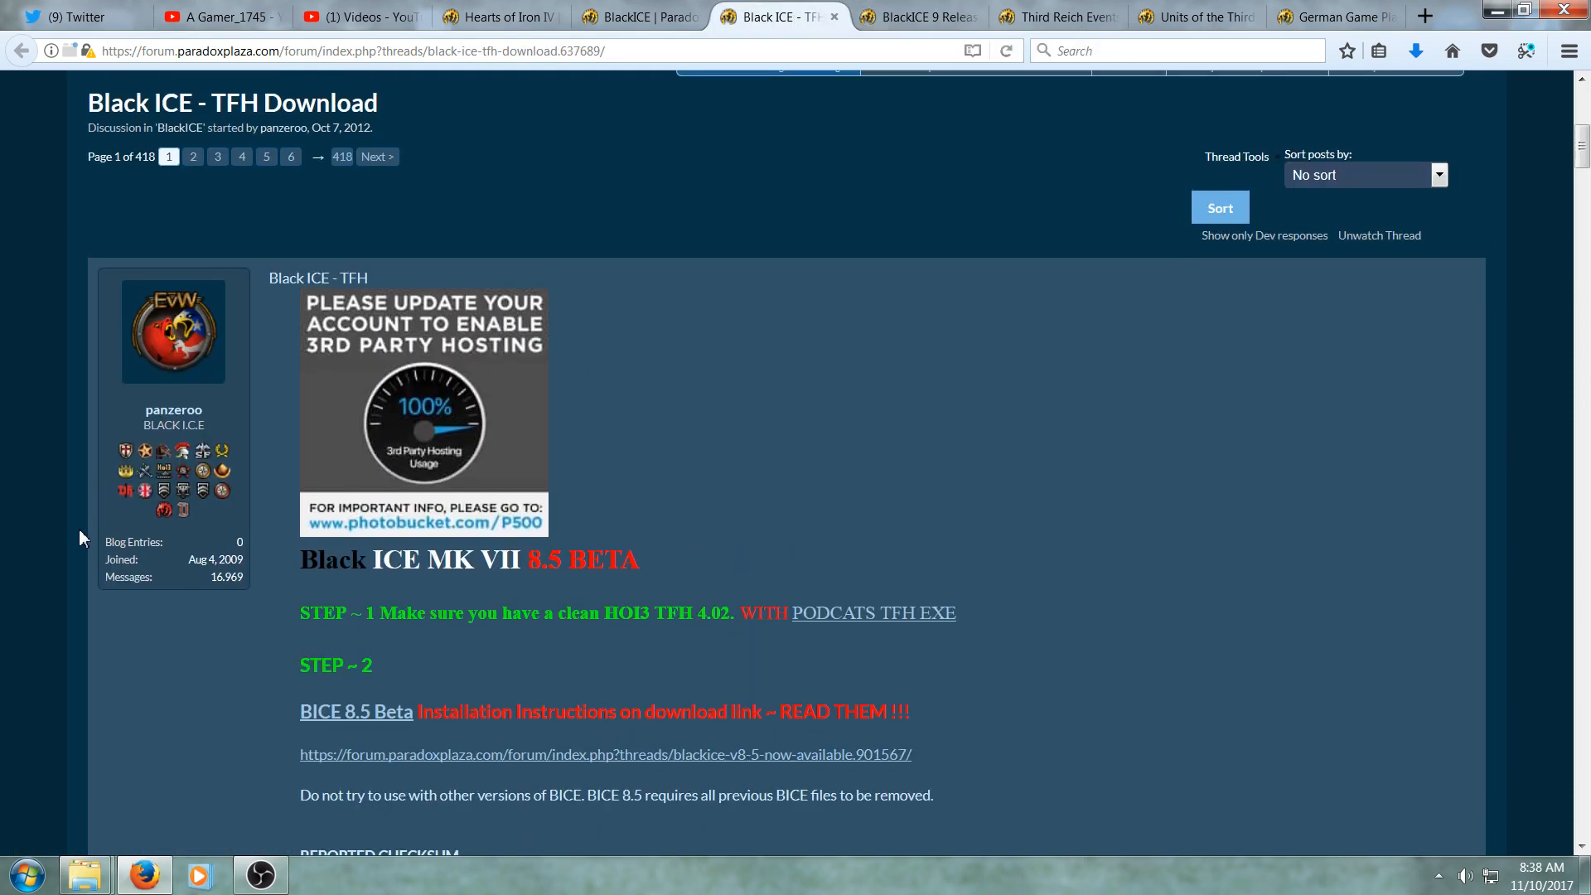
{"action": "scroll", "coordinate": [78, 529], "scroll_direction": "down", "scroll_amount": 1}
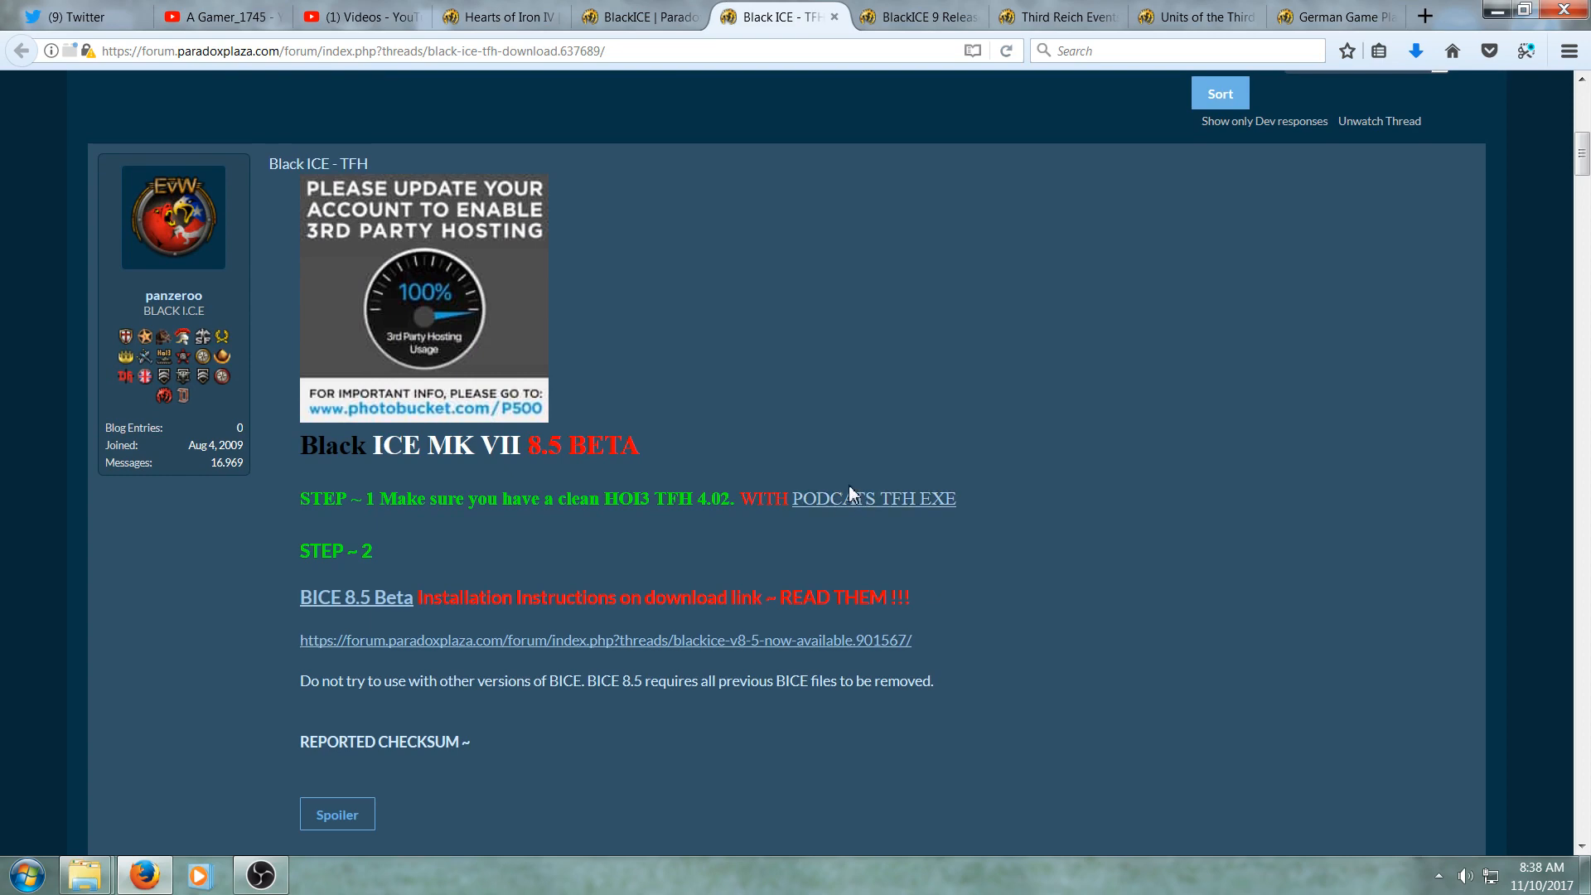
{"action": "scroll", "coordinate": [820, 473], "scroll_direction": "up", "scroll_amount": 3}
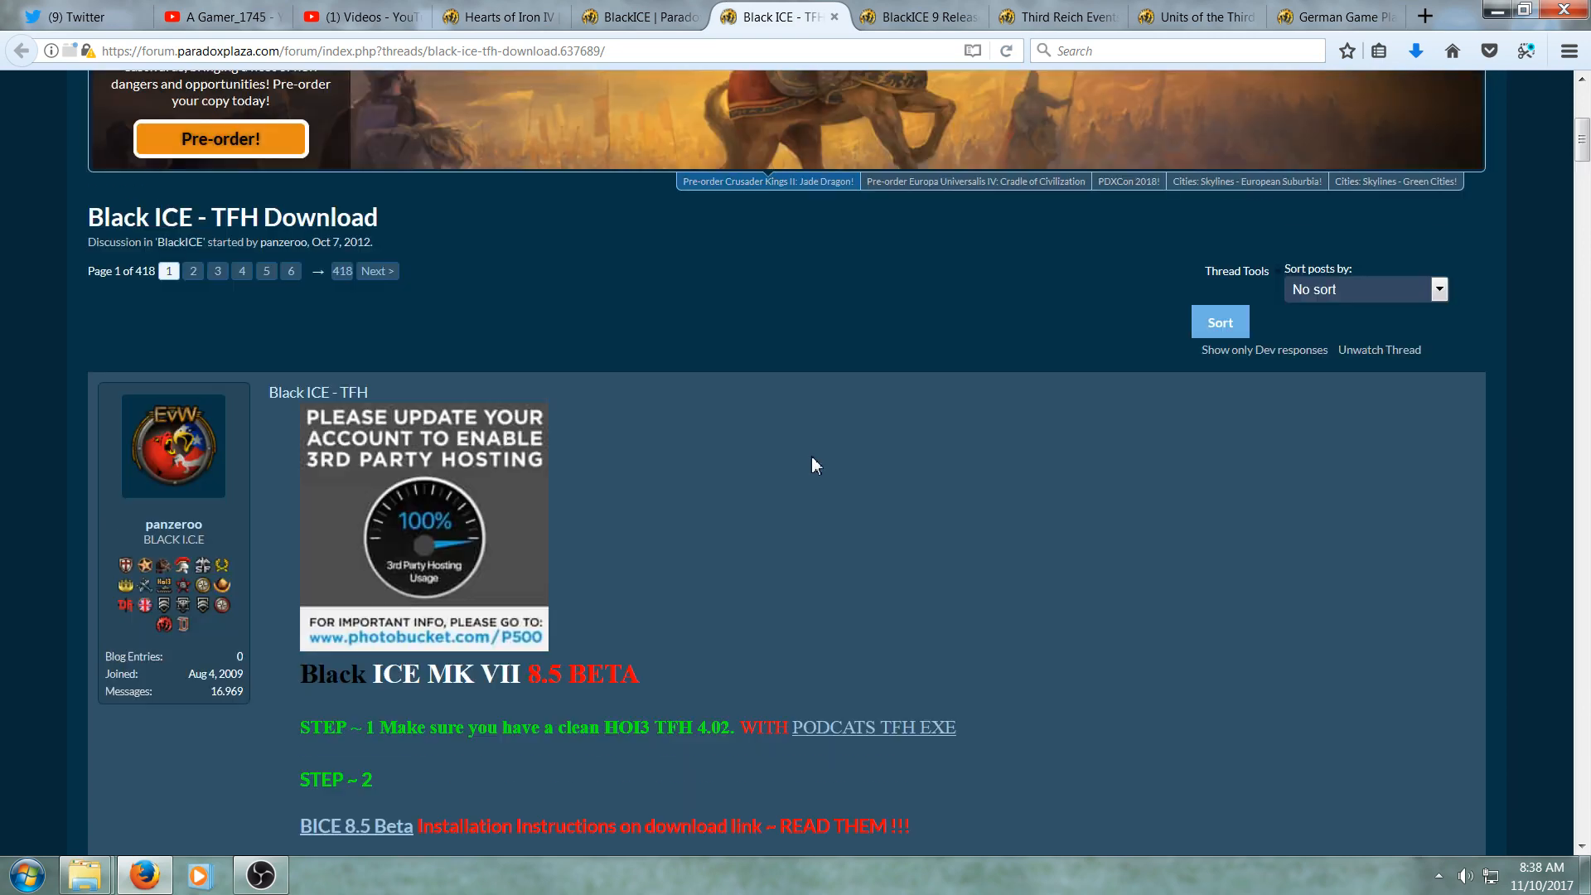
{"action": "left_click", "coordinate": [905, 18]}
{"action": "scroll", "coordinate": [912, 410], "scroll_direction": "up", "scroll_amount": 9}
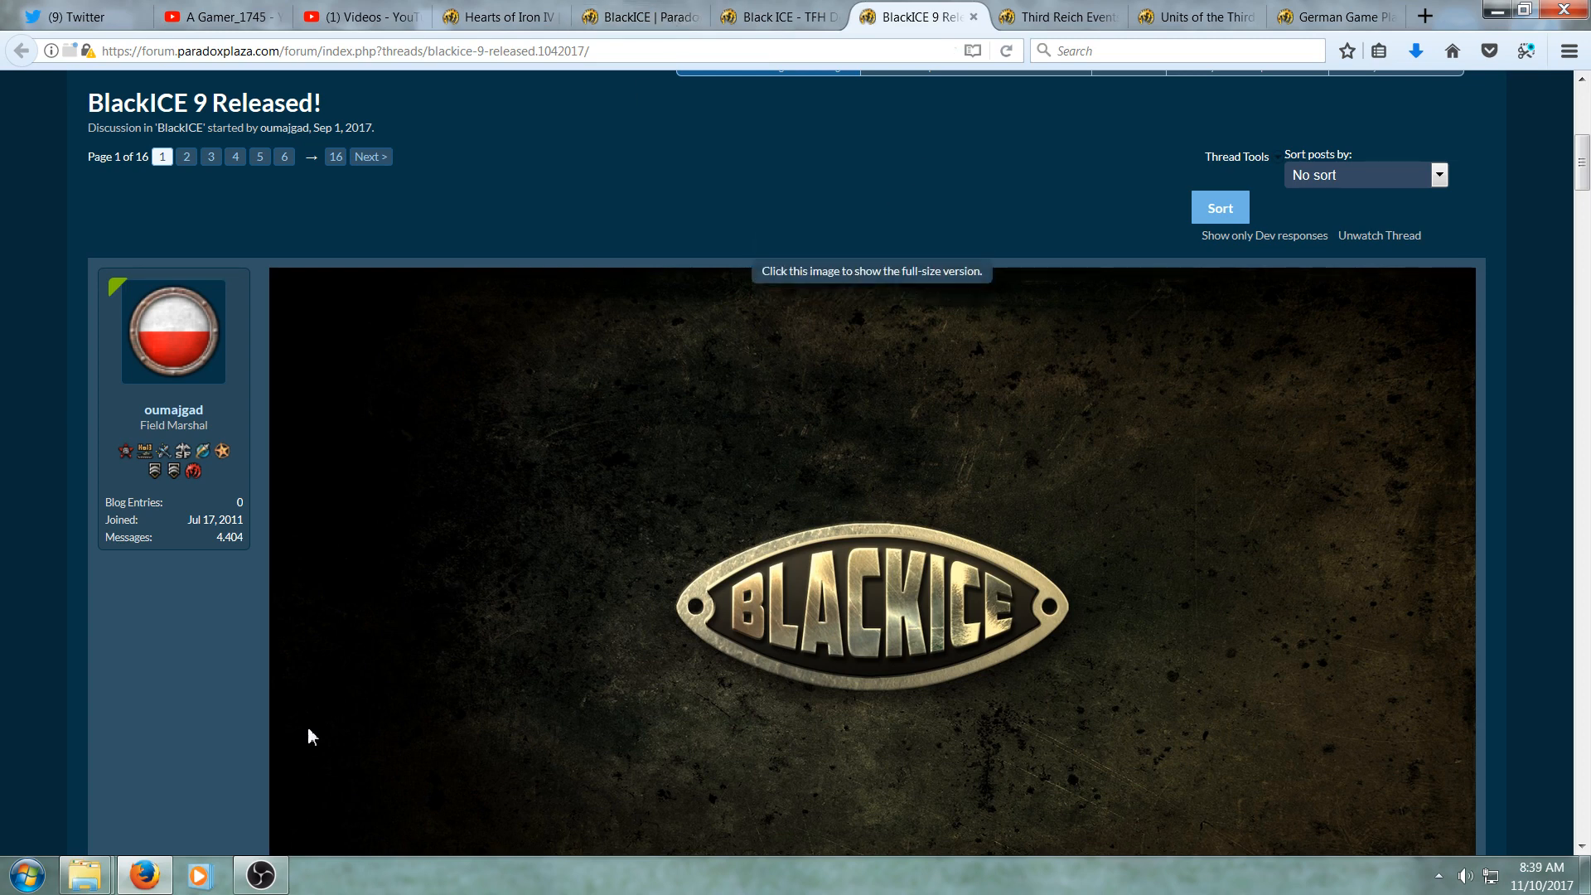
- Copy hoi3_tfh.zip from the DL folder into the Hearts of Iron 3 folder, replacing the existing file
{"action": "mouse_move", "coordinate": [84, 877]}
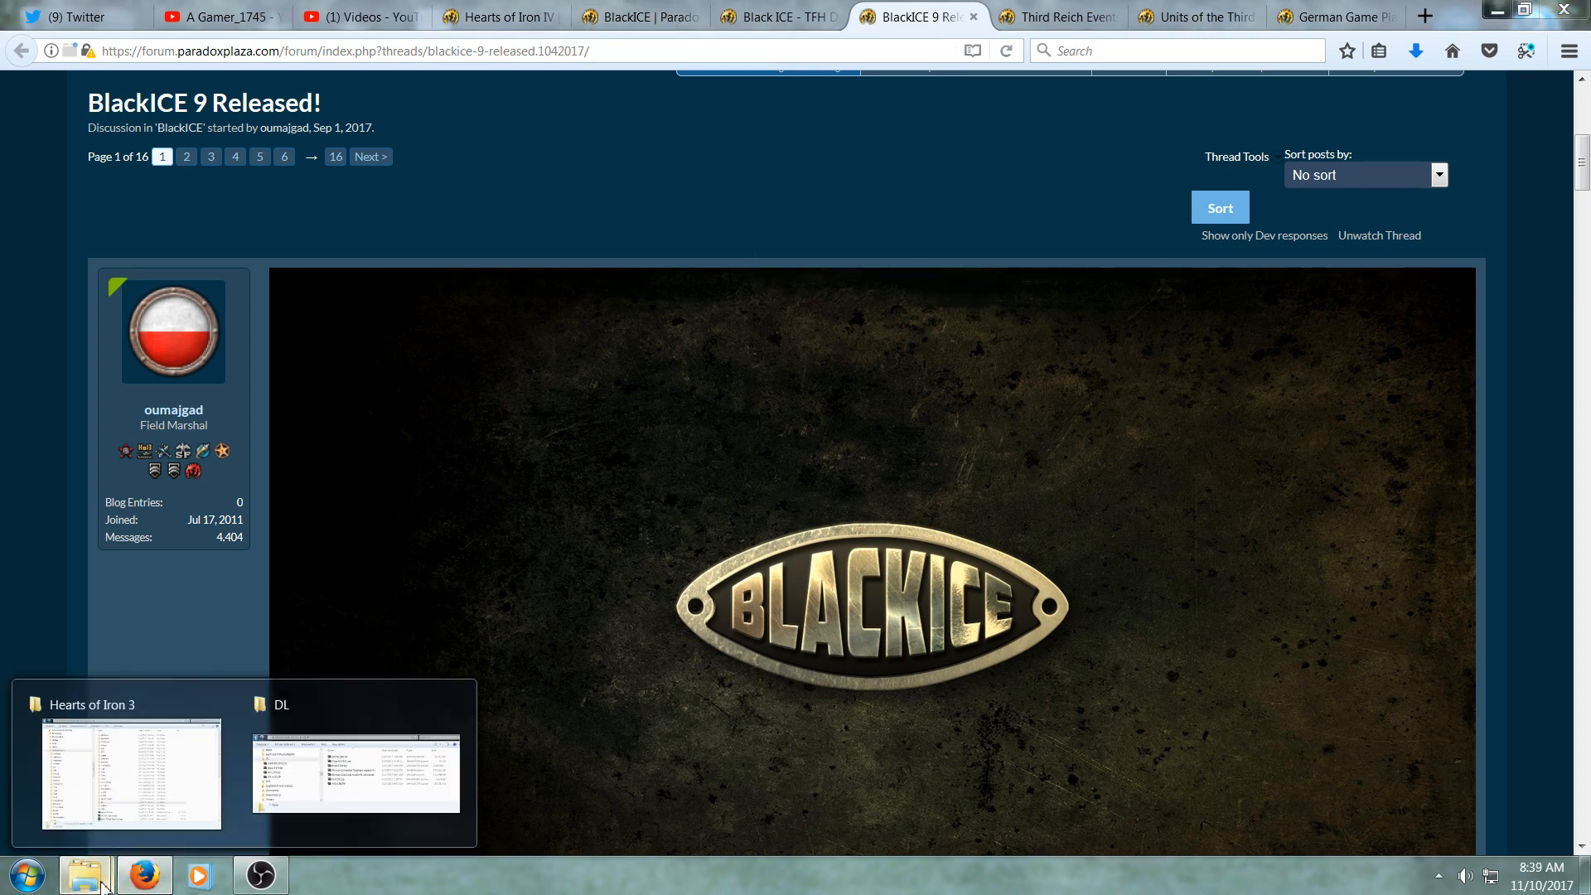
{"action": "mouse_move", "coordinate": [368, 739]}
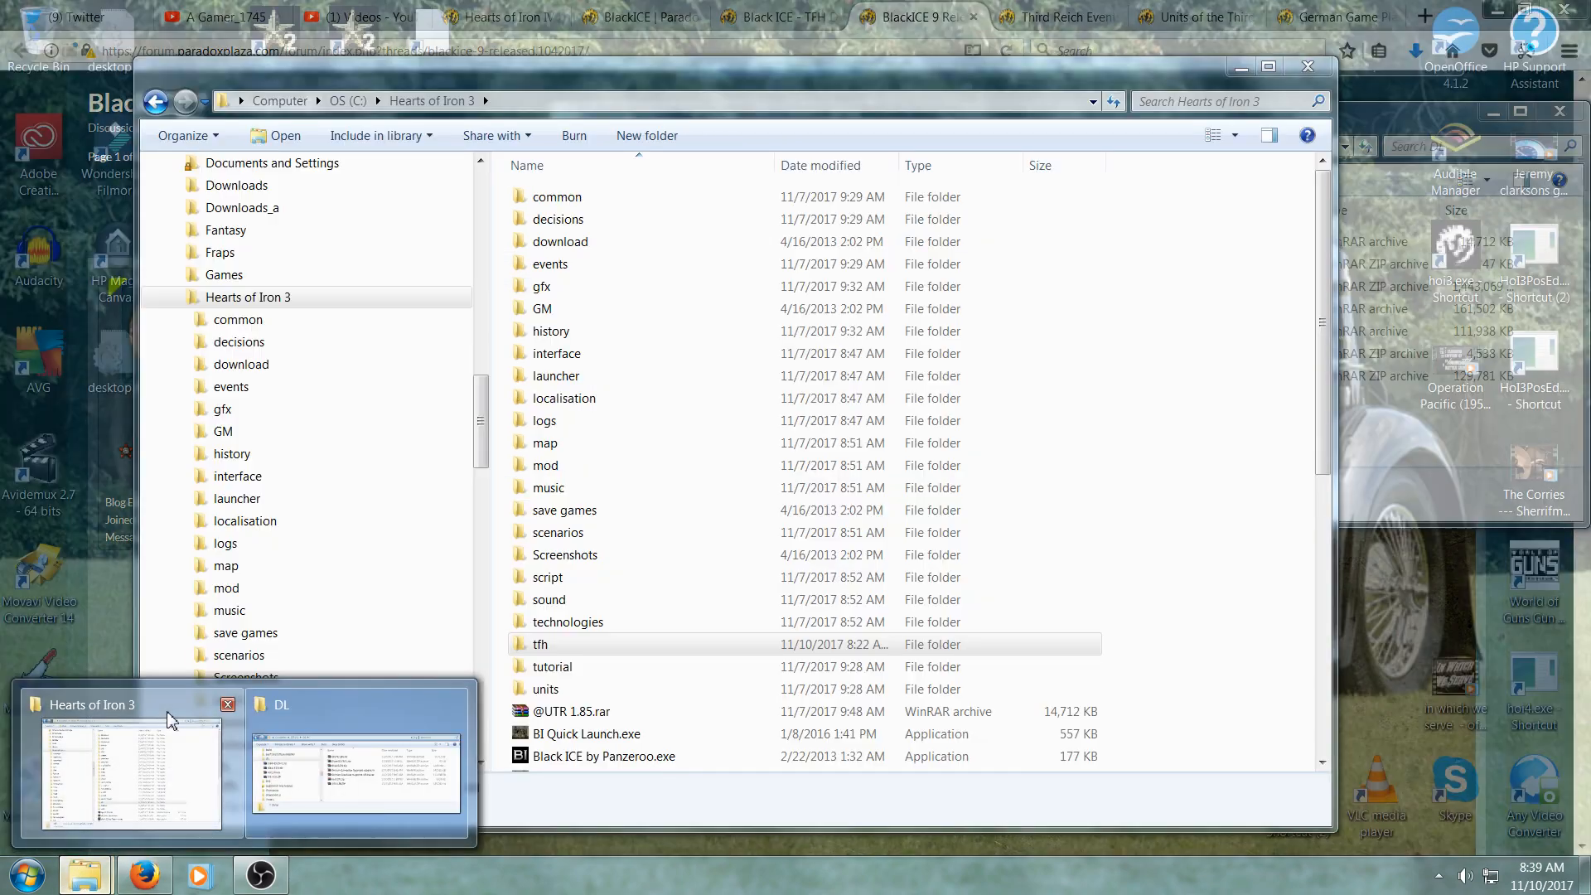
{"action": "left_click", "coordinate": [170, 719]}
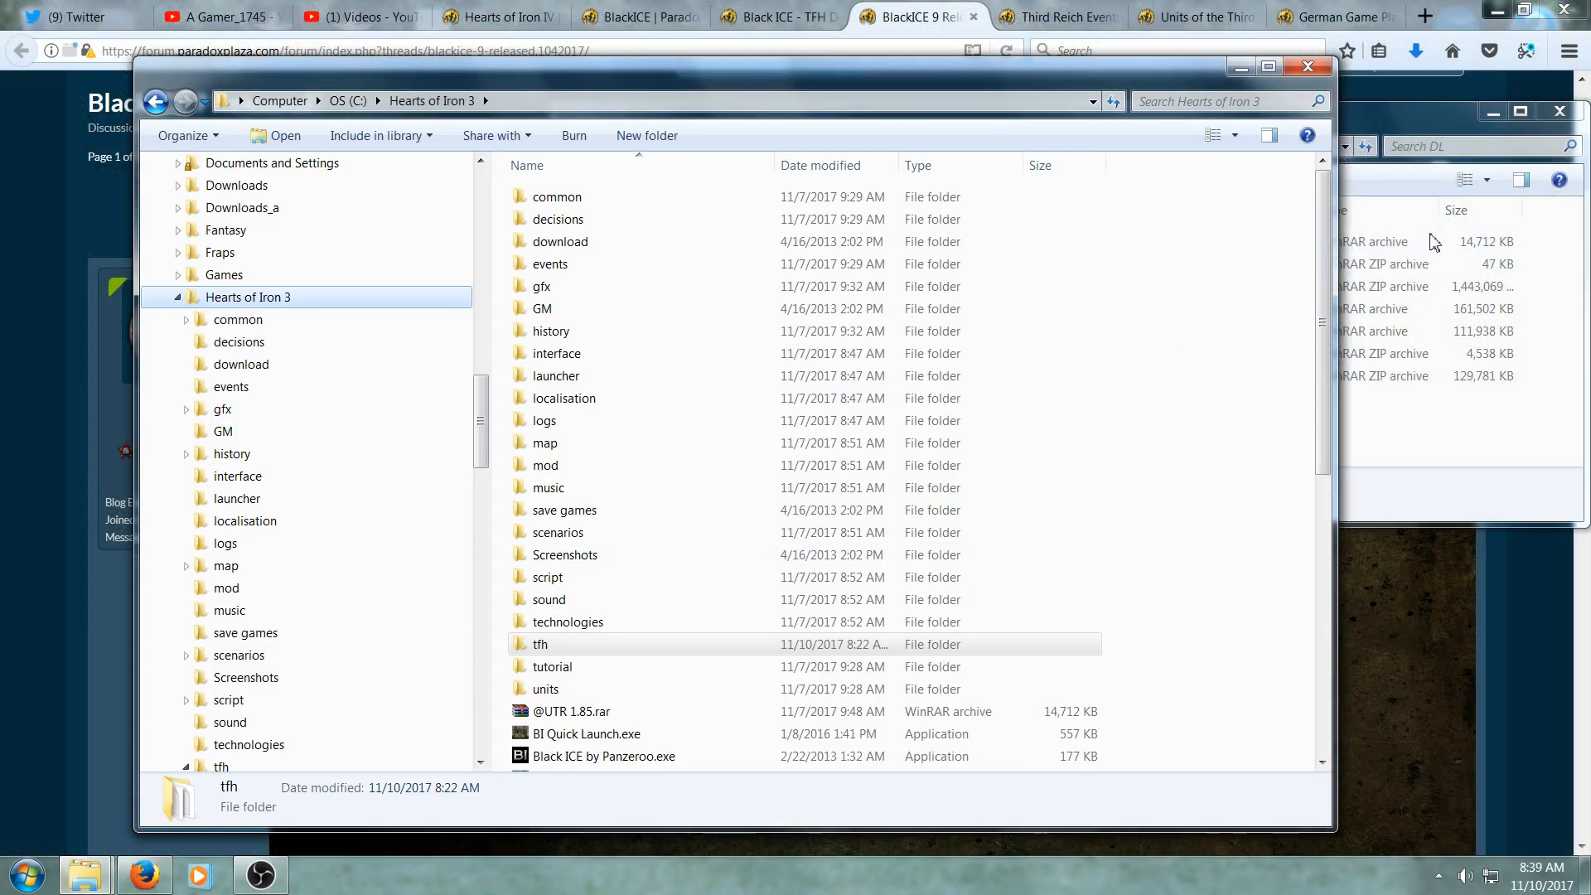
{"action": "left_click", "coordinate": [1428, 130]}
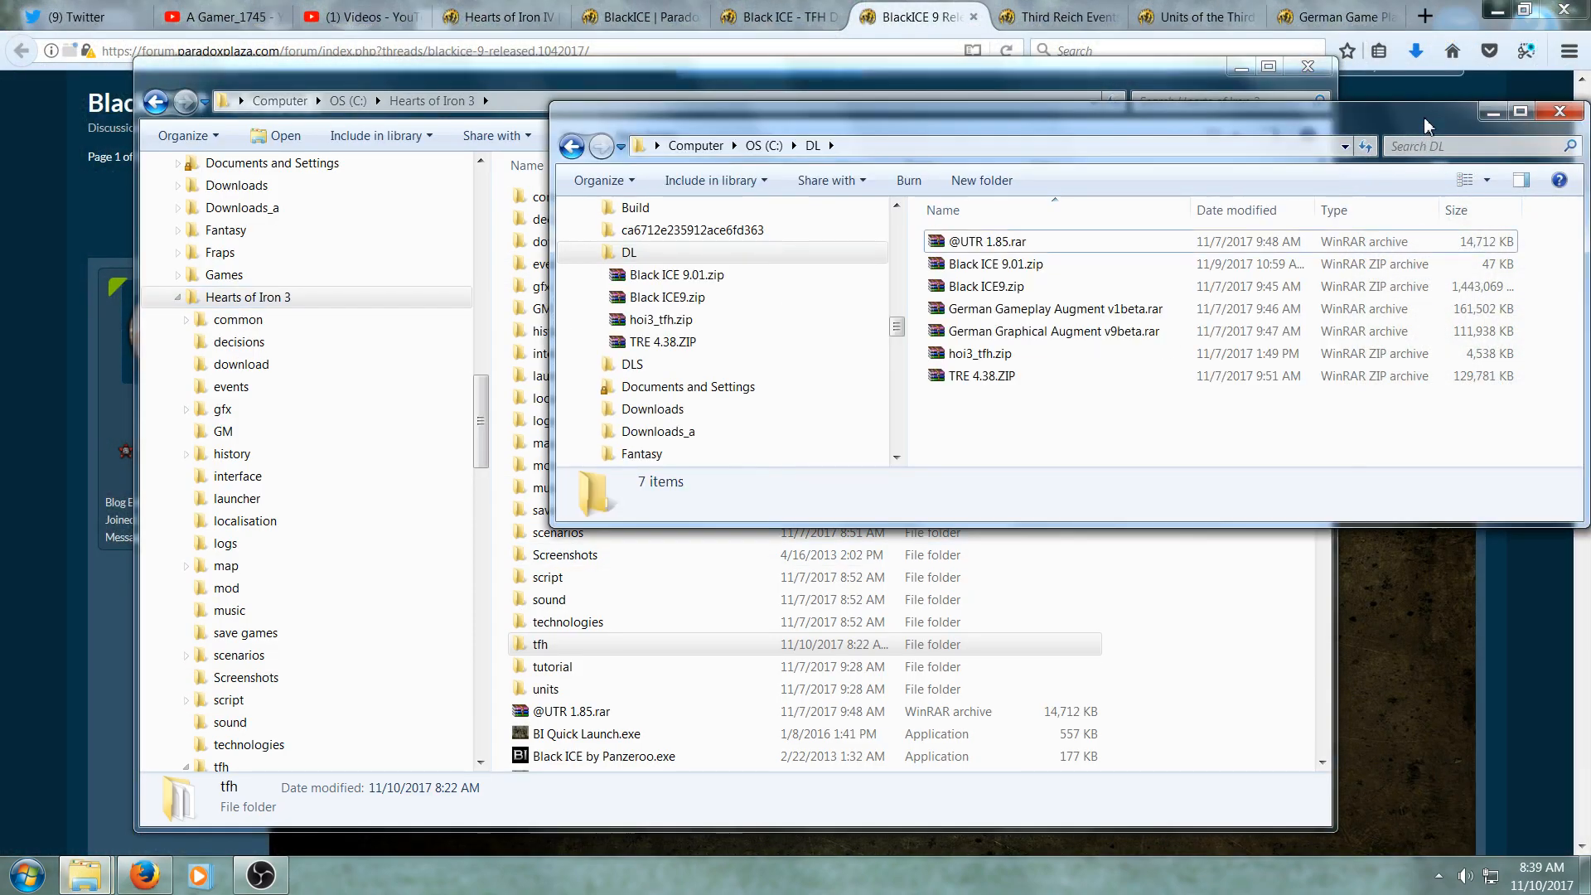
{"action": "left_click", "coordinate": [1043, 356]}
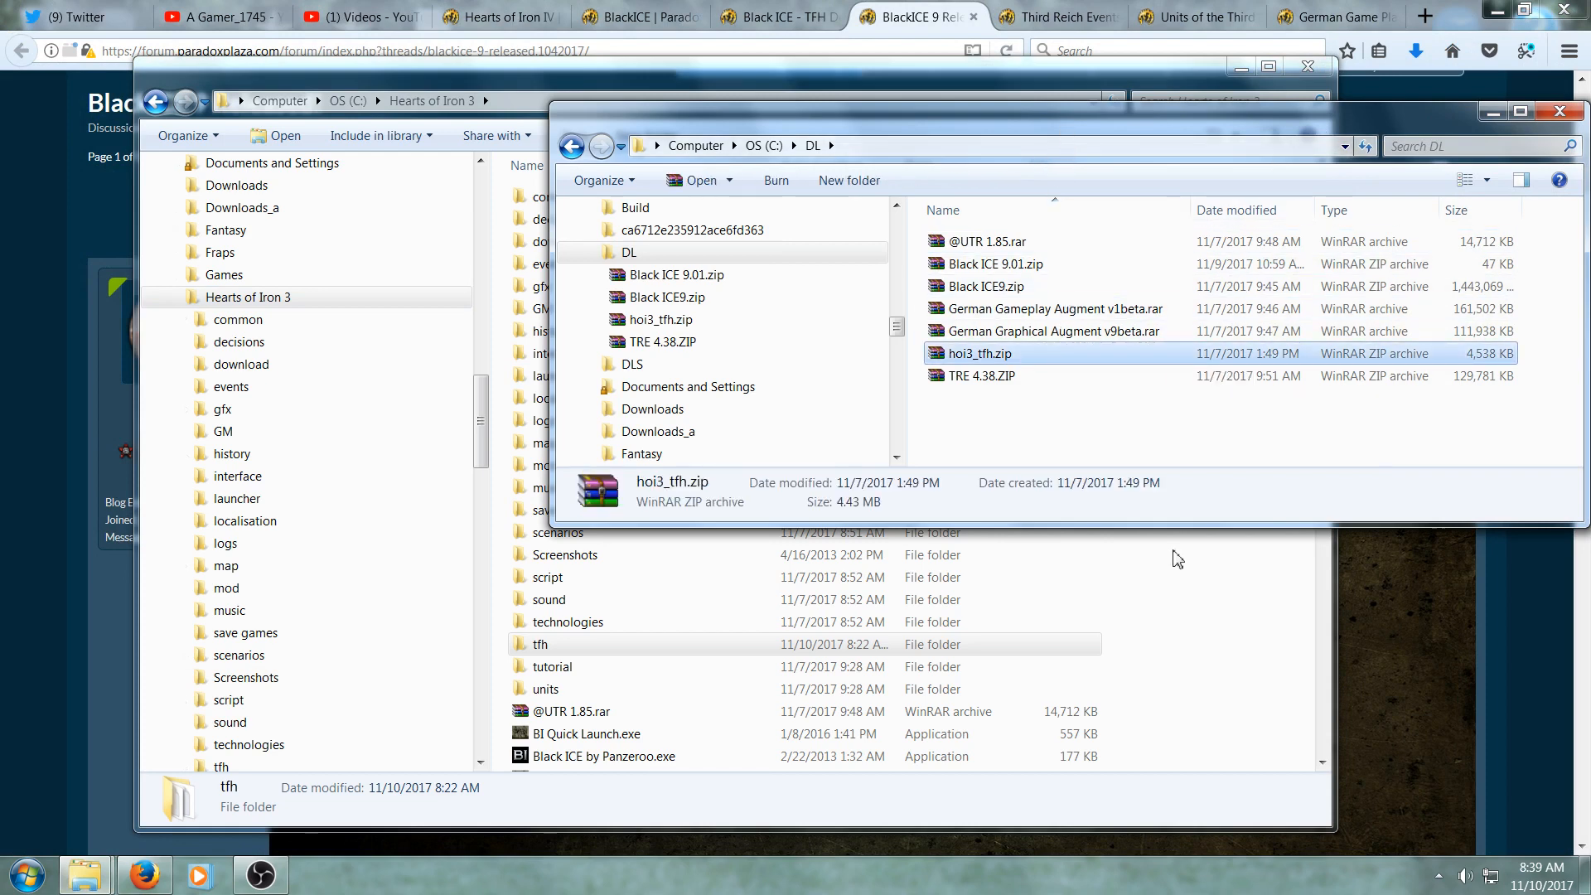
{"action": "left_click", "coordinate": [1327, 777]}
{"action": "left_click", "coordinate": [1326, 767]}
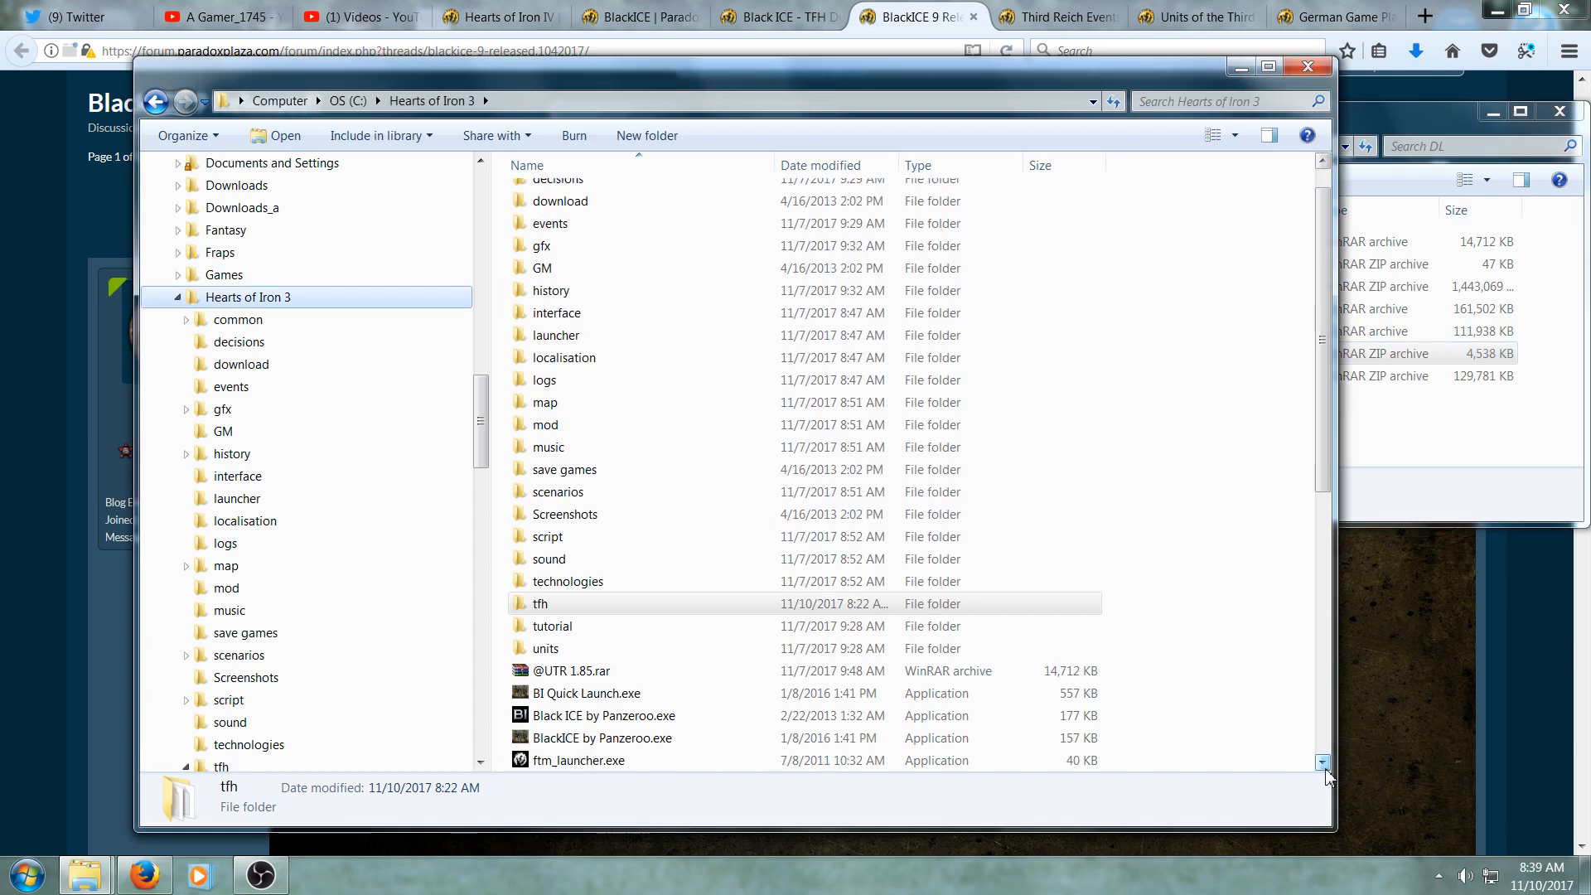
{"action": "left_click", "coordinate": [1325, 767]}
{"action": "left_click", "coordinate": [1326, 767]}
{"action": "left_click", "coordinate": [1326, 767]}
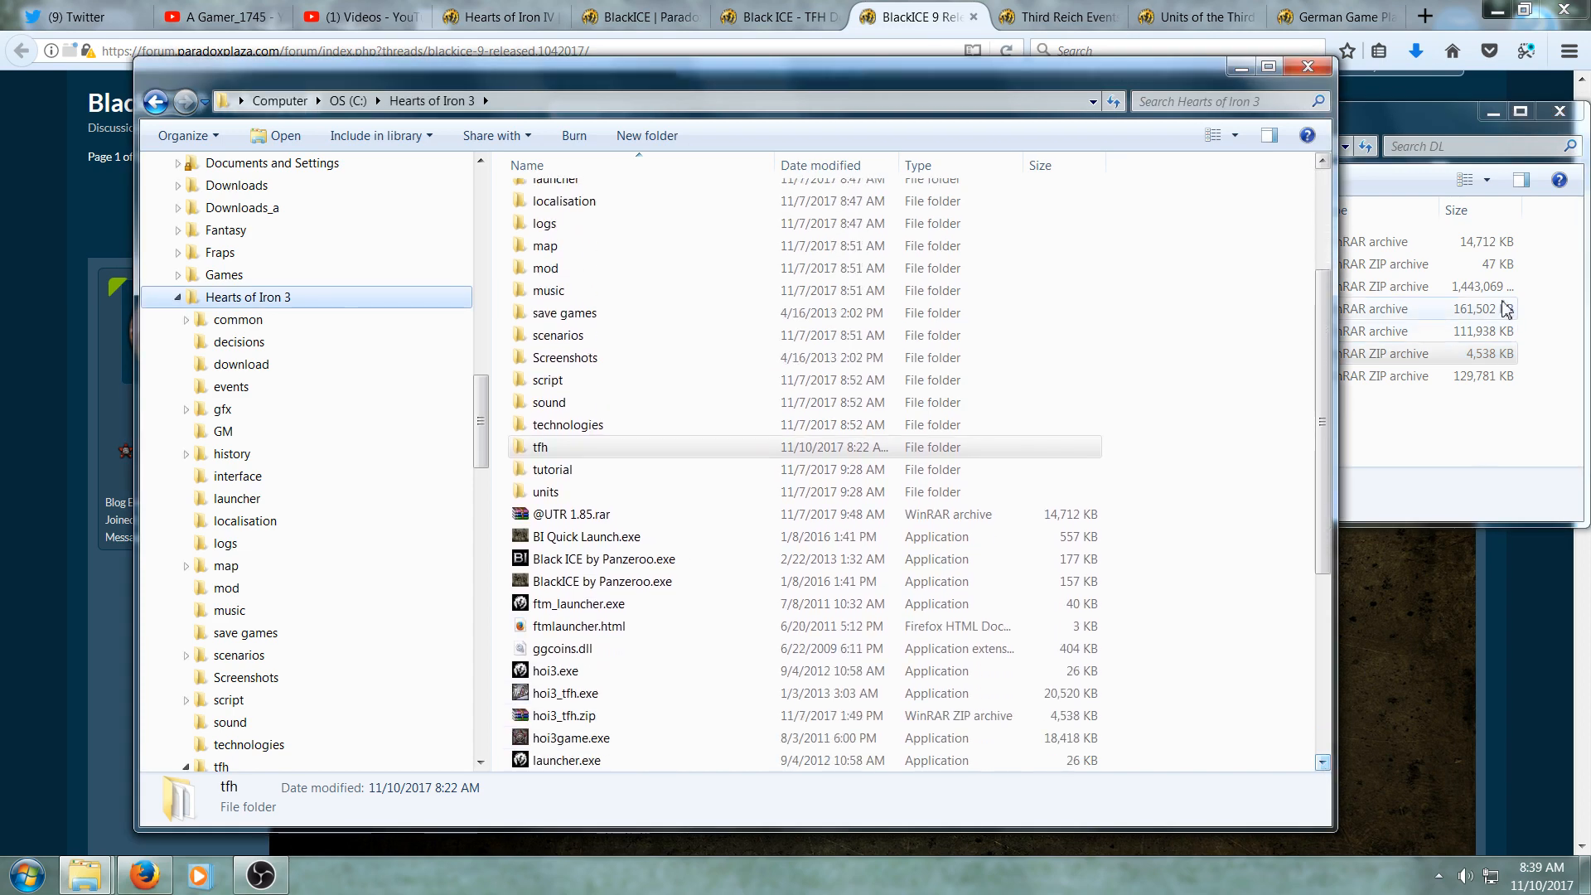
{"action": "left_click", "coordinate": [1453, 134]}
{"action": "left_click_drag", "start_coordinate": [997, 362], "coordinate": [693, 632]}
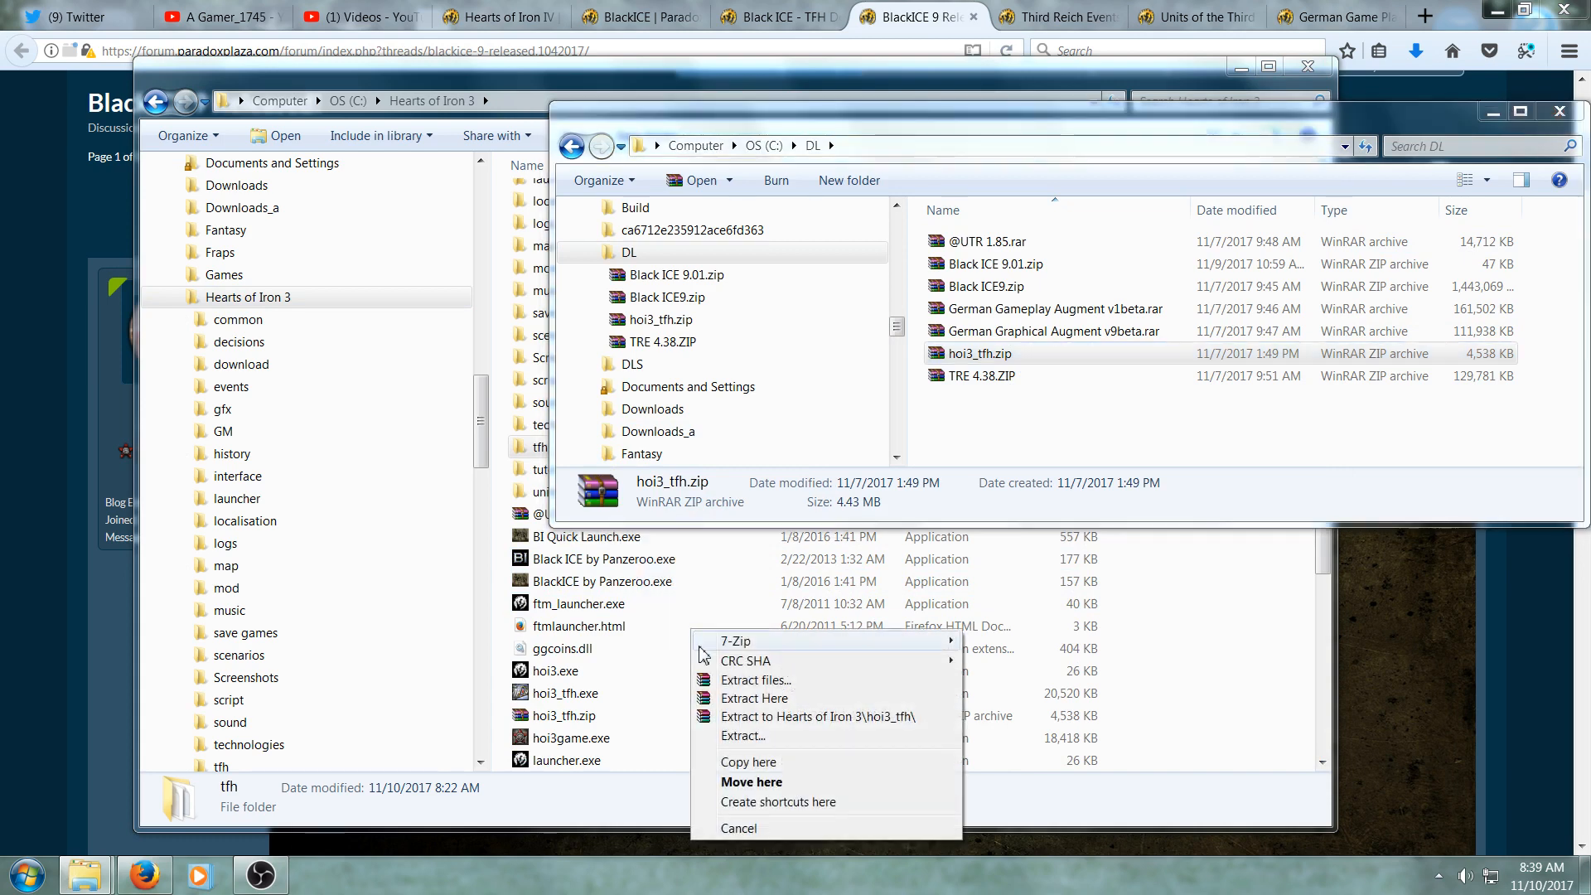
{"action": "left_click", "coordinate": [758, 767]}
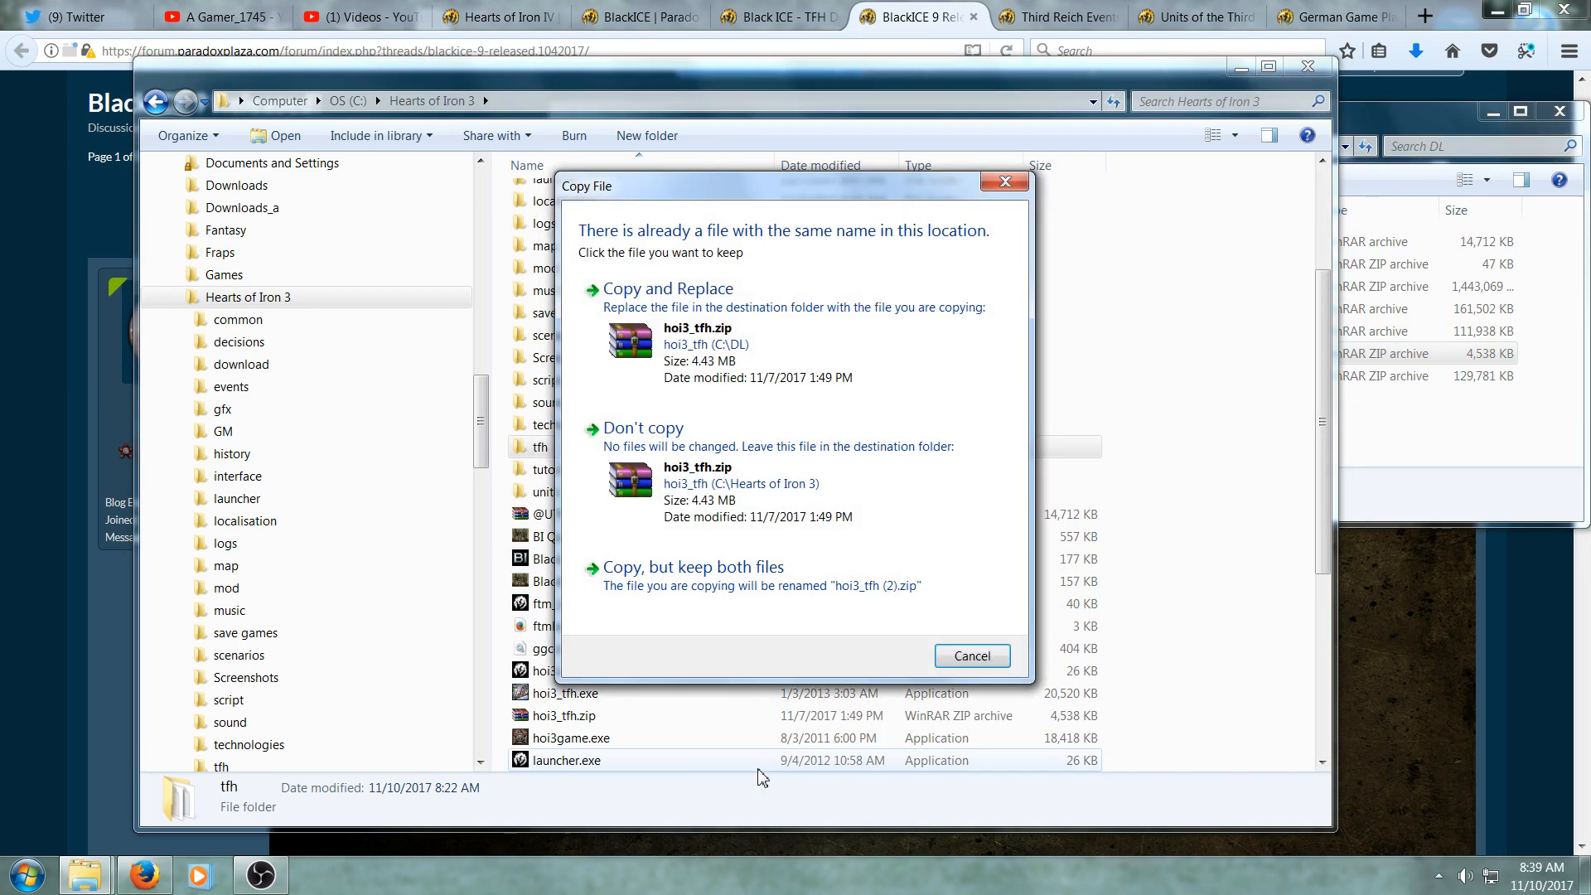
{"action": "left_click", "coordinate": [683, 300]}
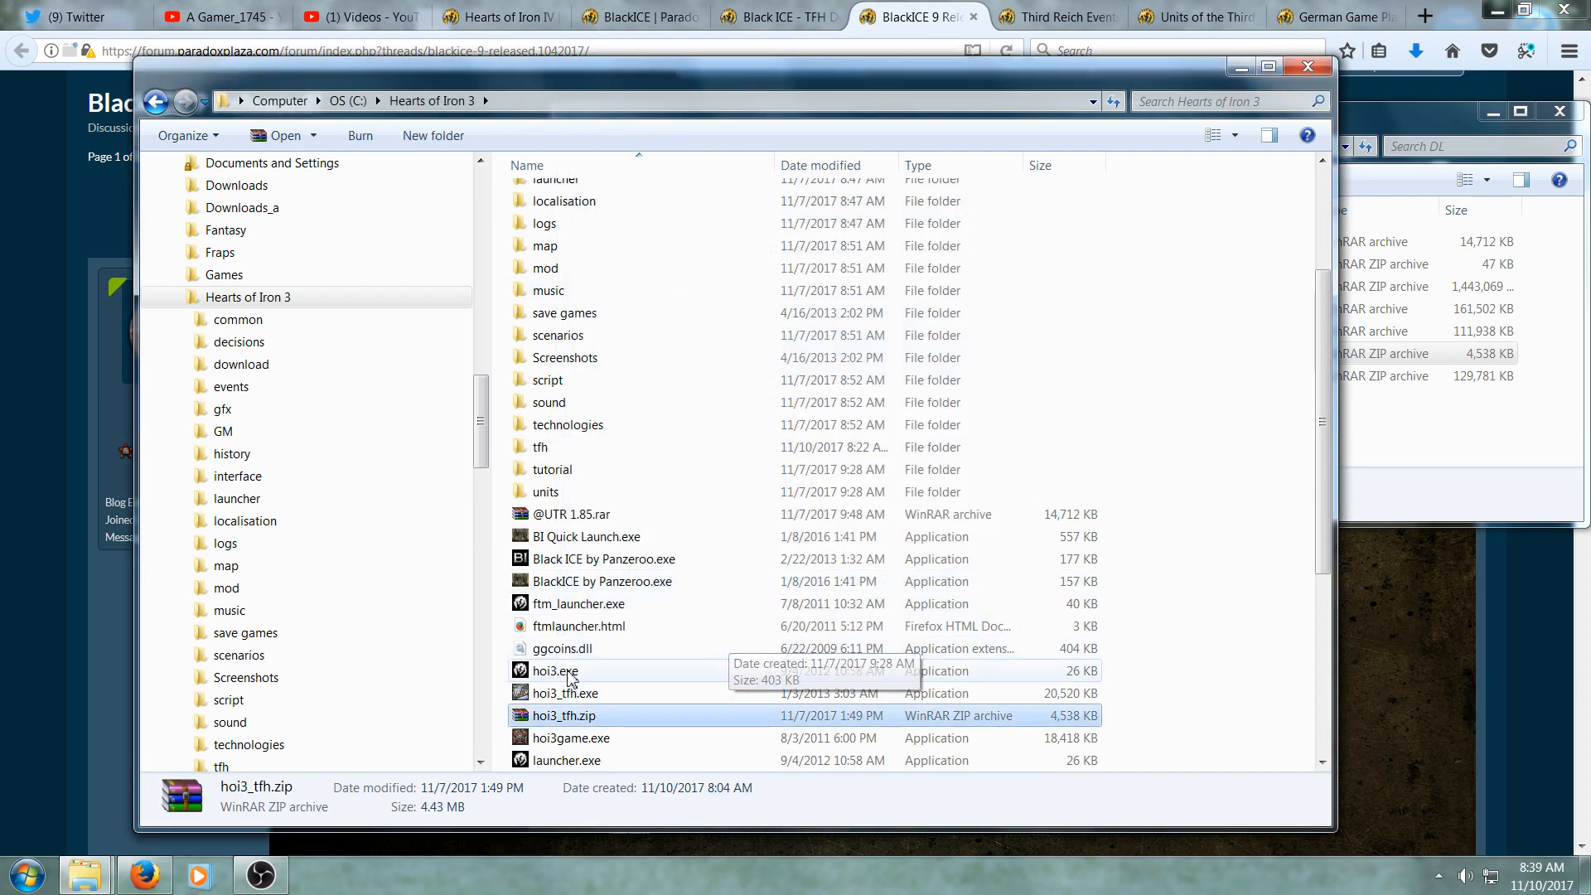
{"action": "scroll", "coordinate": [709, 680], "scroll_direction": "down", "scroll_amount": 2}
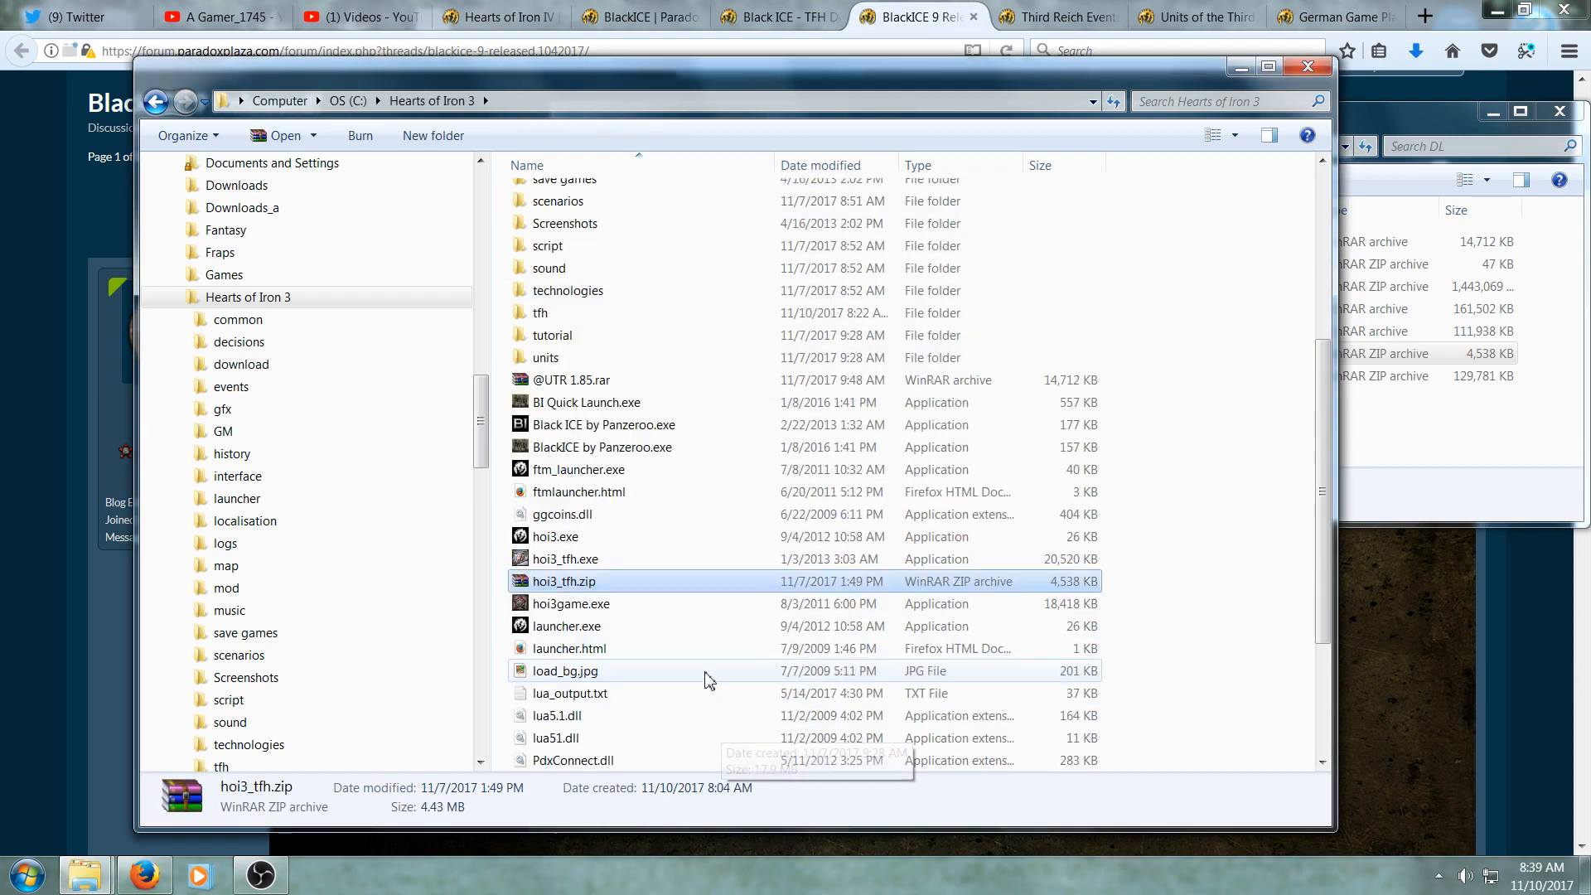
{"action": "scroll", "coordinate": [709, 680], "scroll_direction": "down", "scroll_amount": 3}
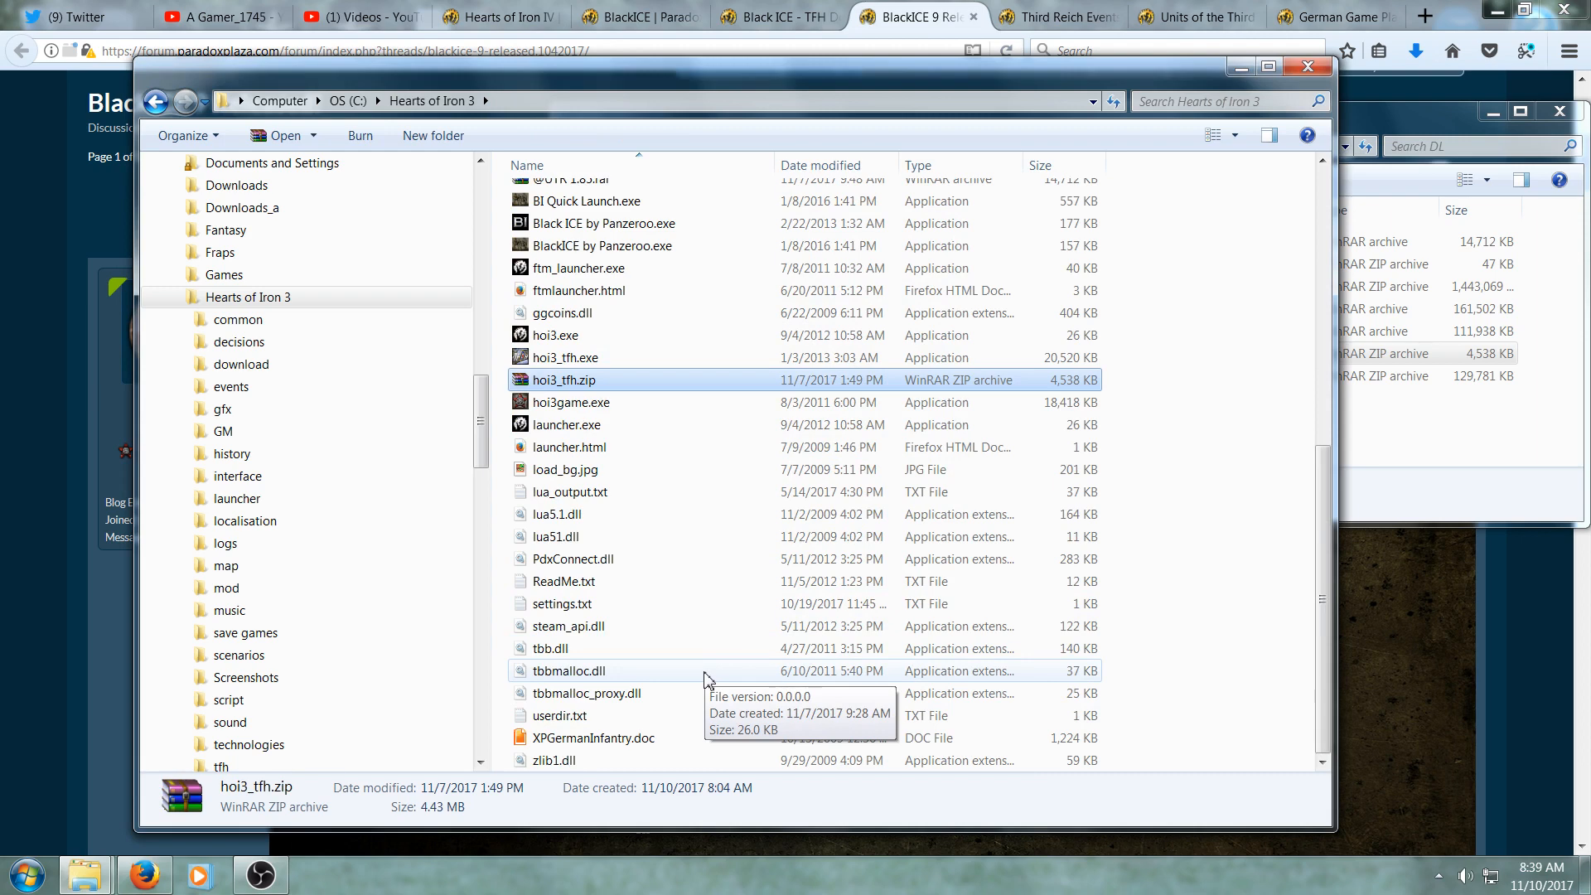
{"action": "scroll", "coordinate": [707, 678], "scroll_direction": "up", "scroll_amount": 2}
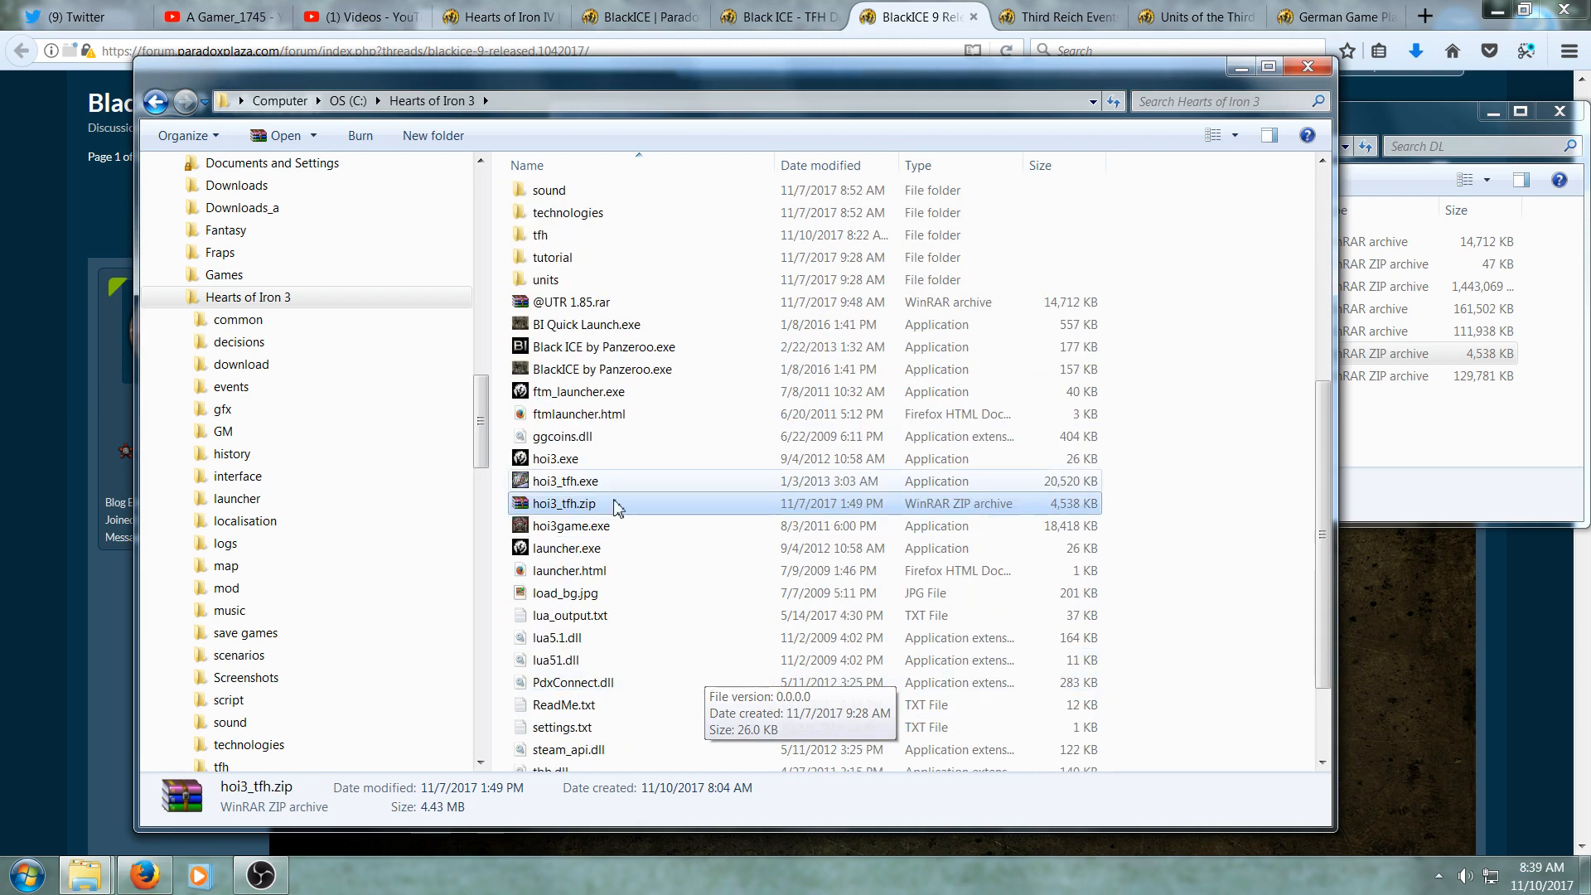
{"action": "left_click", "coordinate": [587, 301]}
{"action": "right_click", "coordinate": [586, 300]}
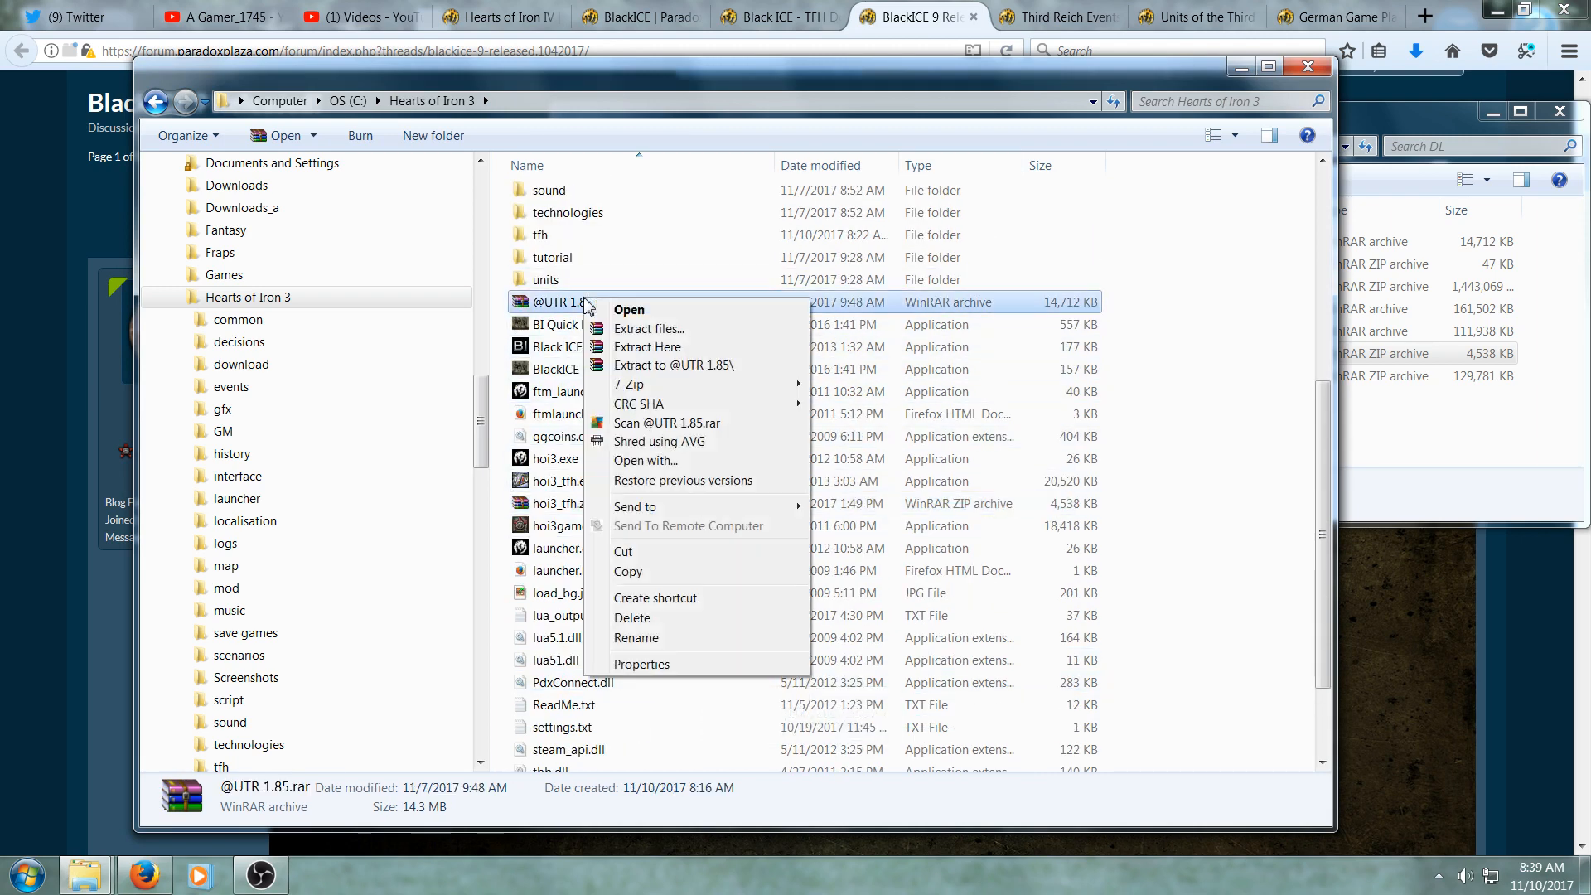
{"action": "left_click", "coordinate": [655, 618]}
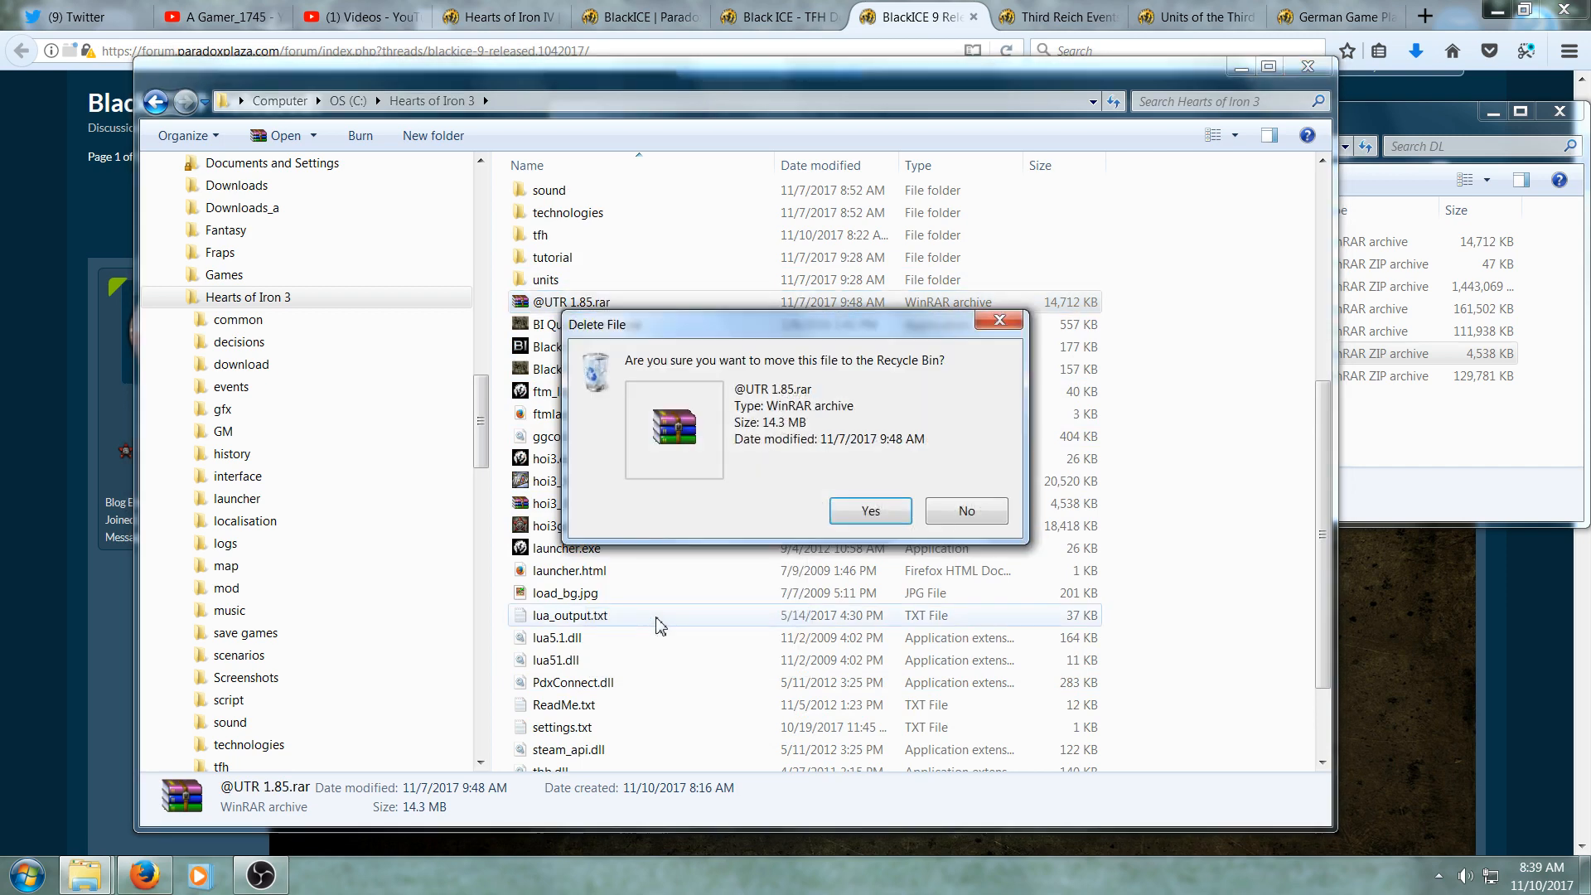
{"action": "left_click", "coordinate": [867, 511]}
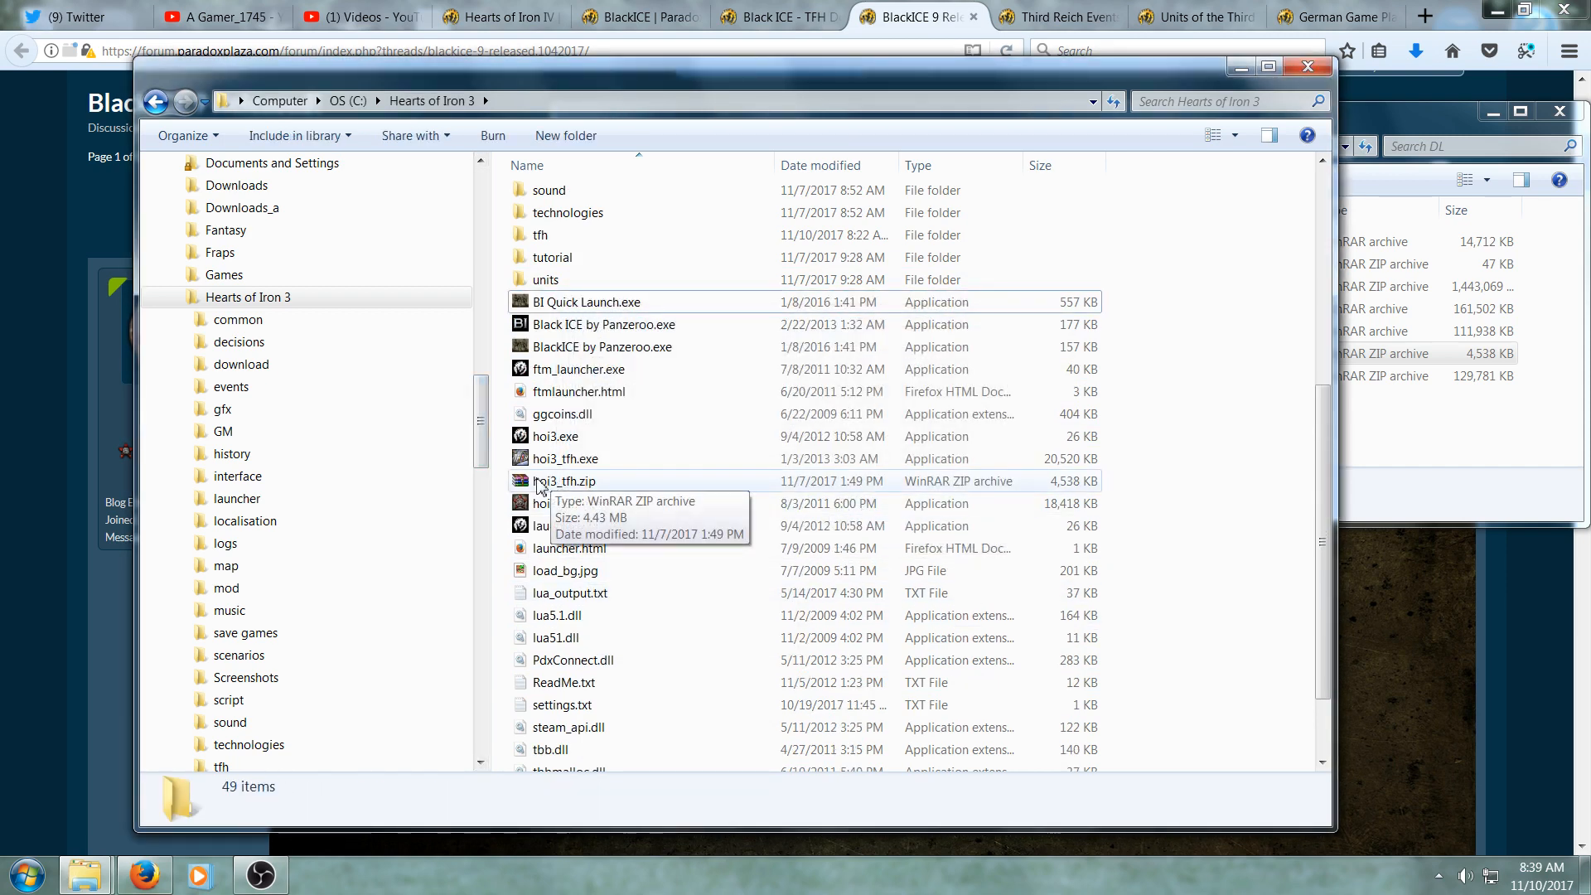
- Extract hoi3_tfh.zip here in the Hearts of Iron 3 folder, replacing the existing hoi3_tfh.exe
{"action": "left_click", "coordinate": [553, 485]}
{"action": "right_click", "coordinate": [553, 484]}
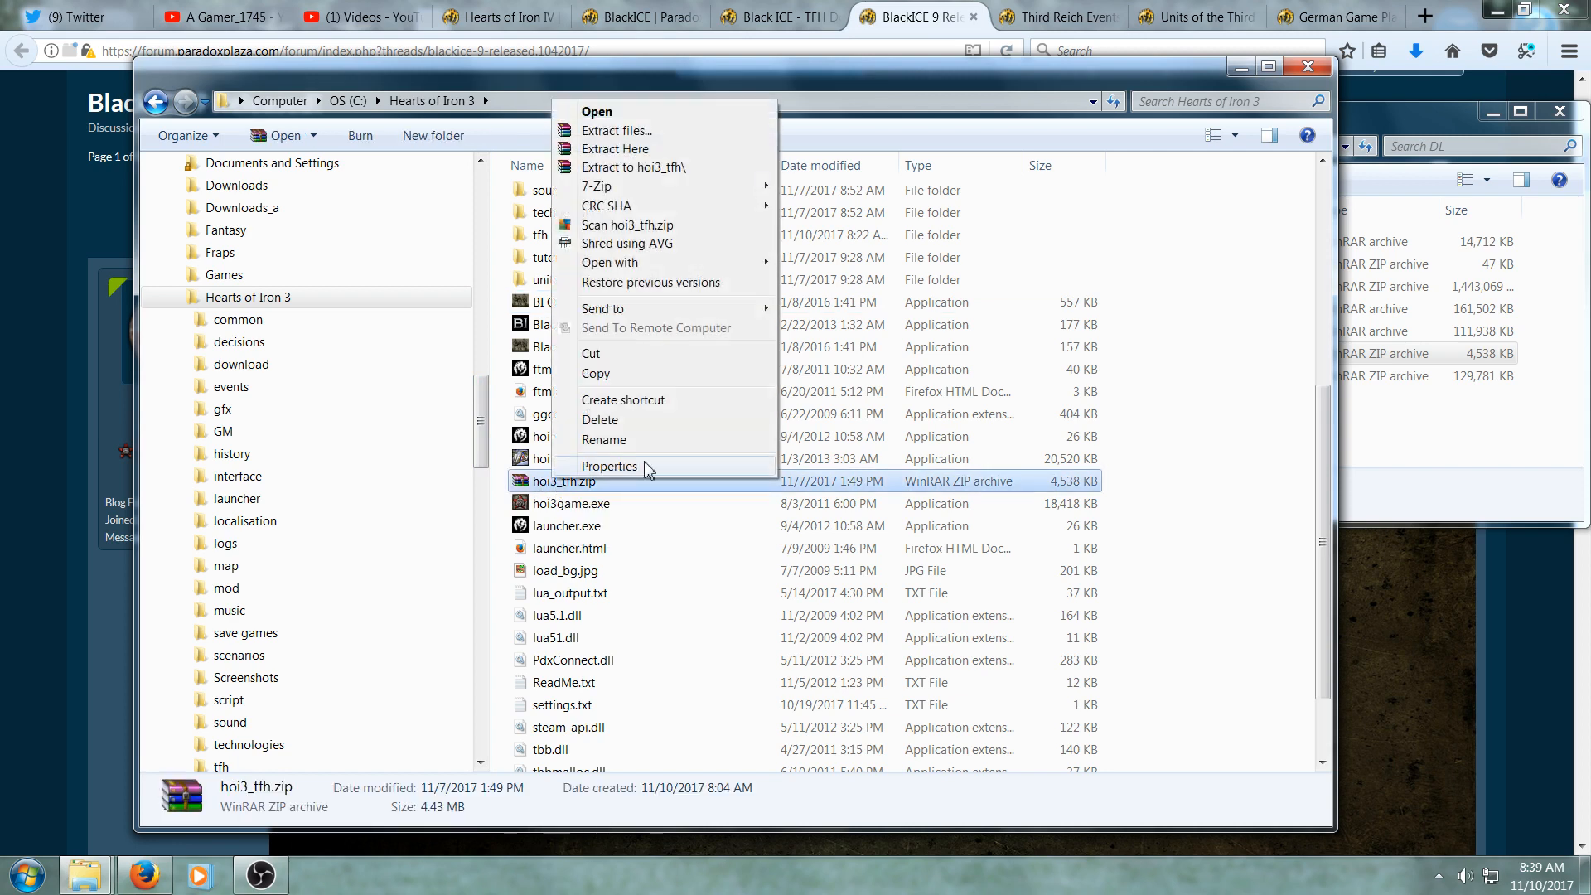
{"action": "left_click", "coordinate": [672, 151]}
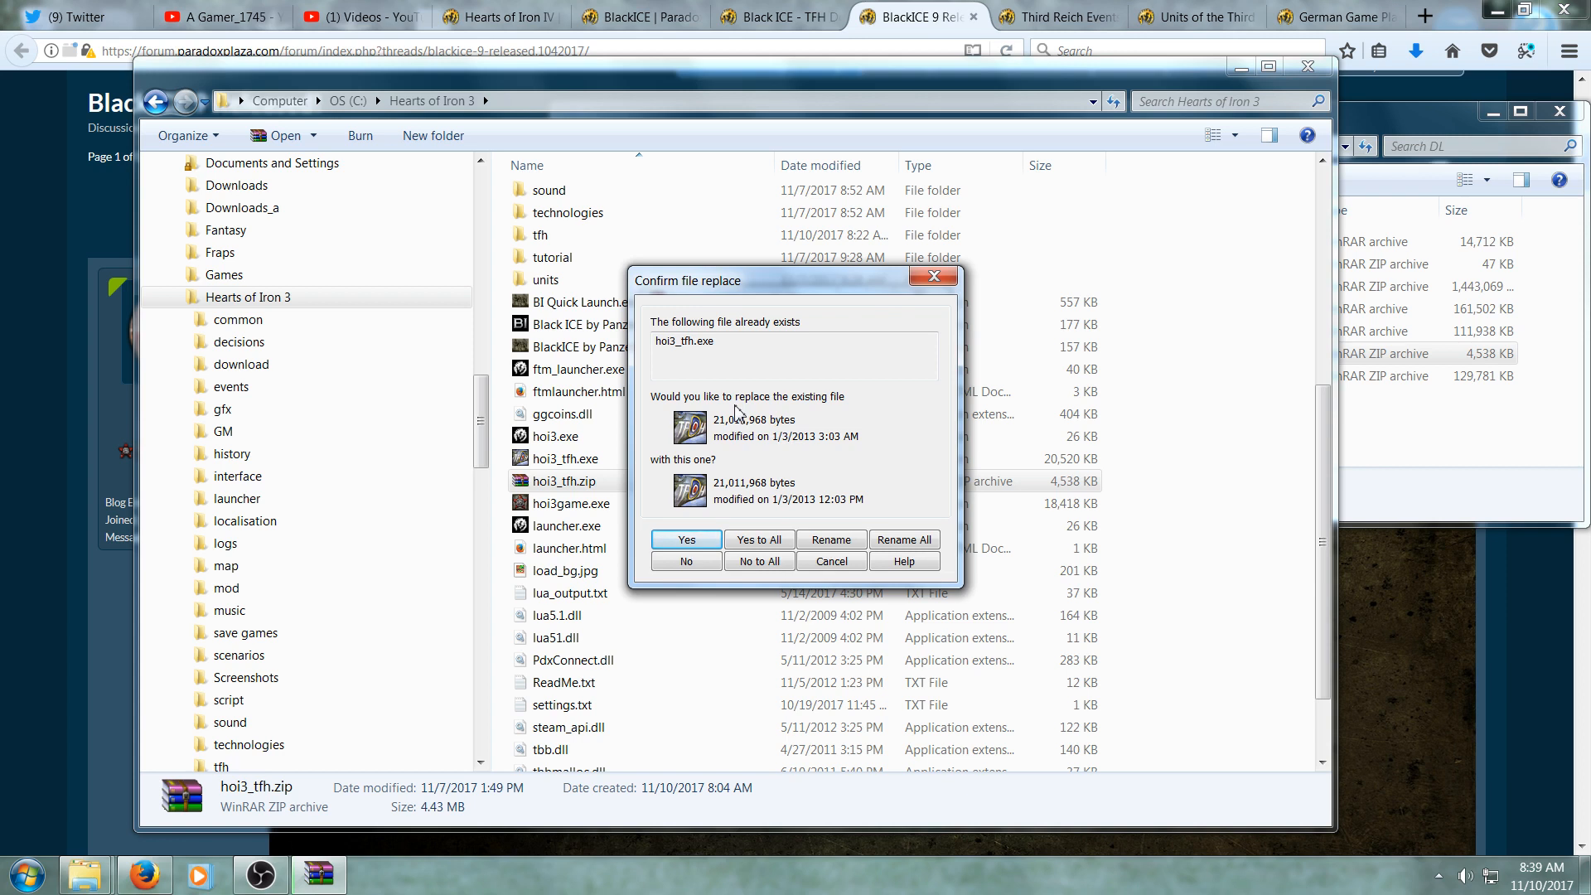
{"action": "left_click", "coordinate": [687, 540]}
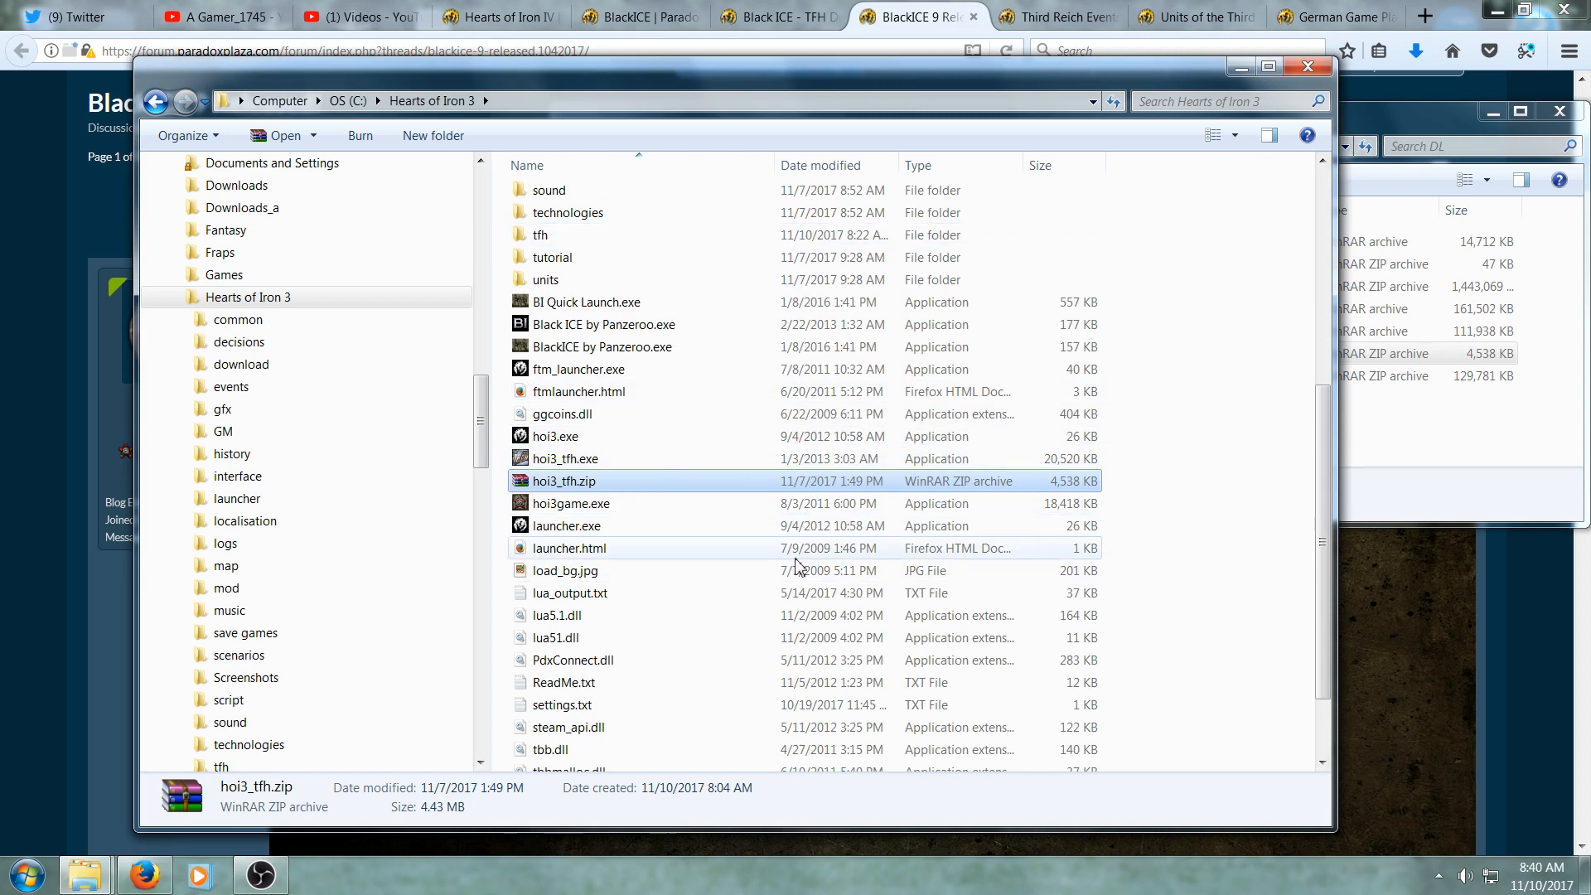
- Reread the BlackICE 9 installation instructions in the forum thread
{"action": "scroll", "coordinate": [798, 567], "scroll_direction": "up", "scroll_amount": 6}
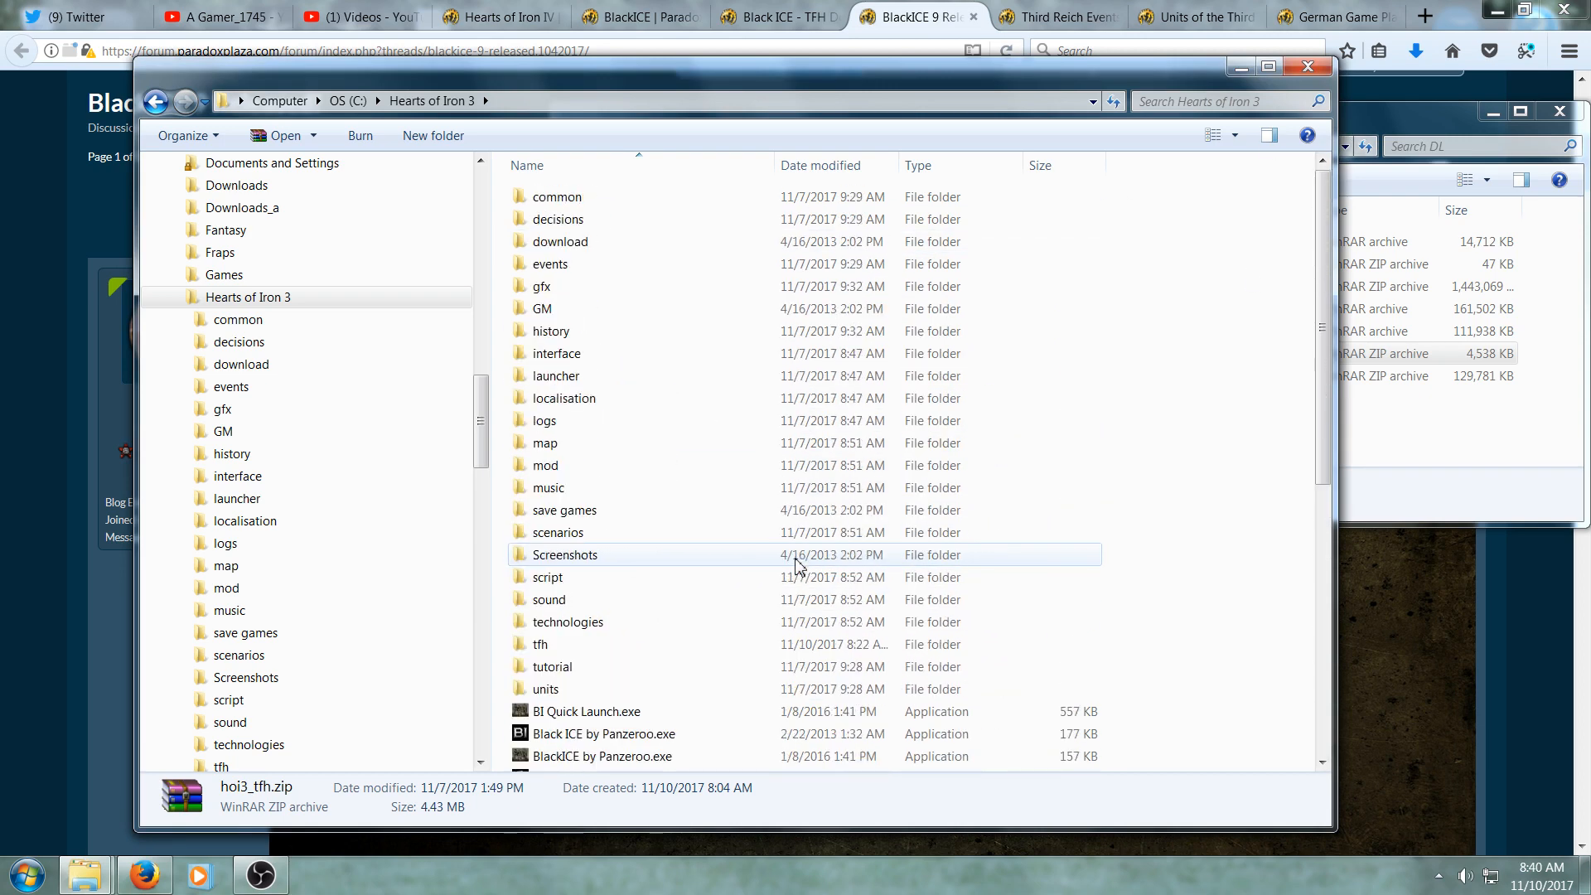
{"action": "left_click", "coordinate": [1422, 121]}
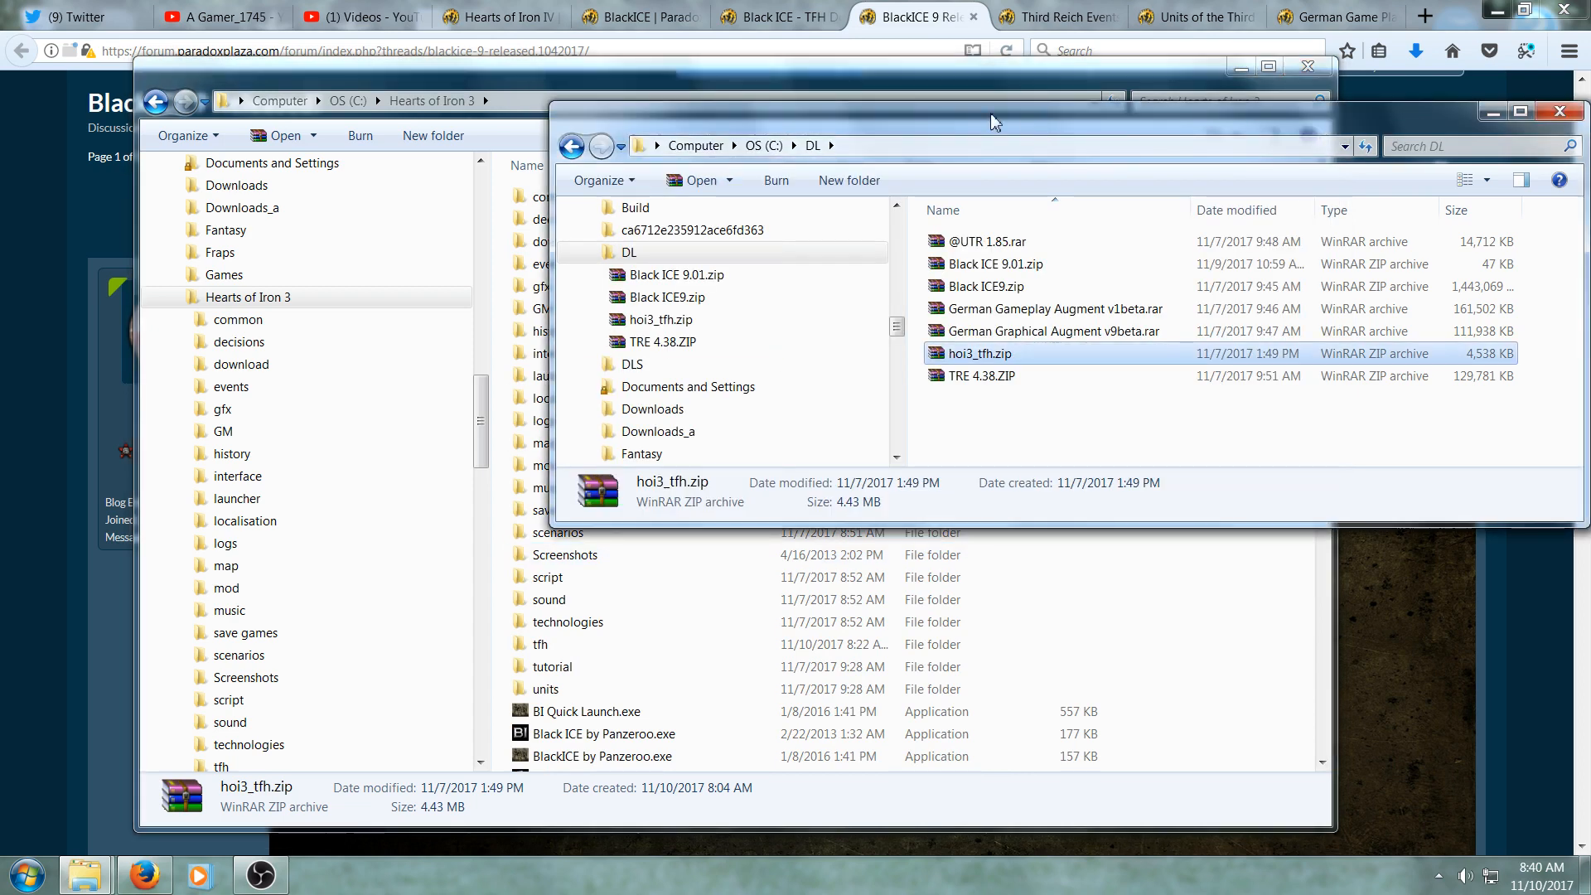
{"action": "left_click_drag", "start_coordinate": [987, 113], "coordinate": [1101, 126]}
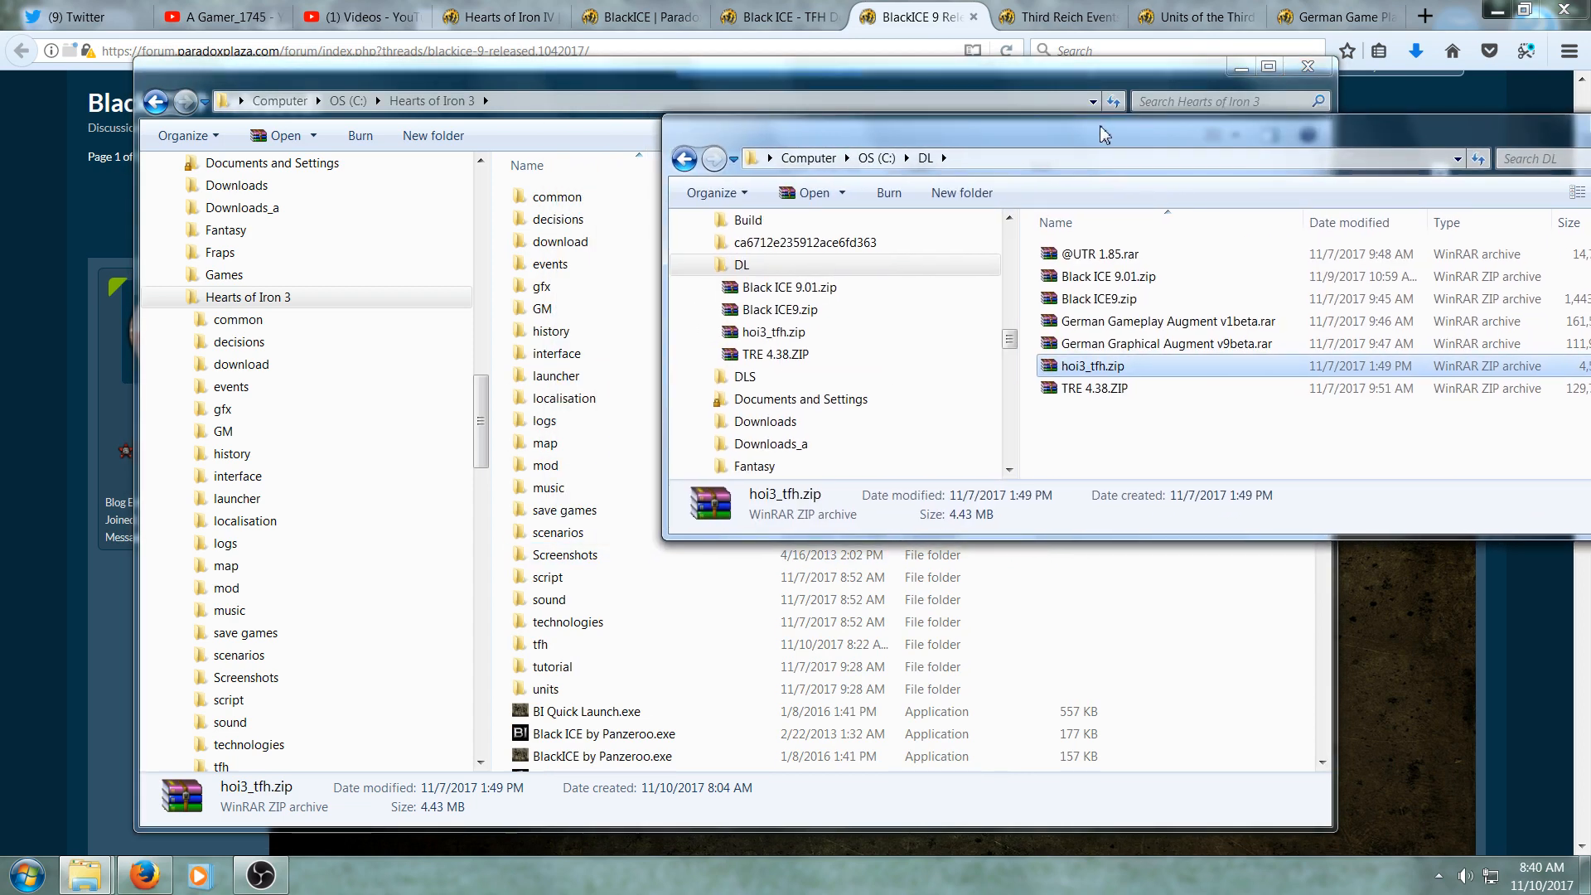
{"action": "left_click", "coordinate": [2, 362]}
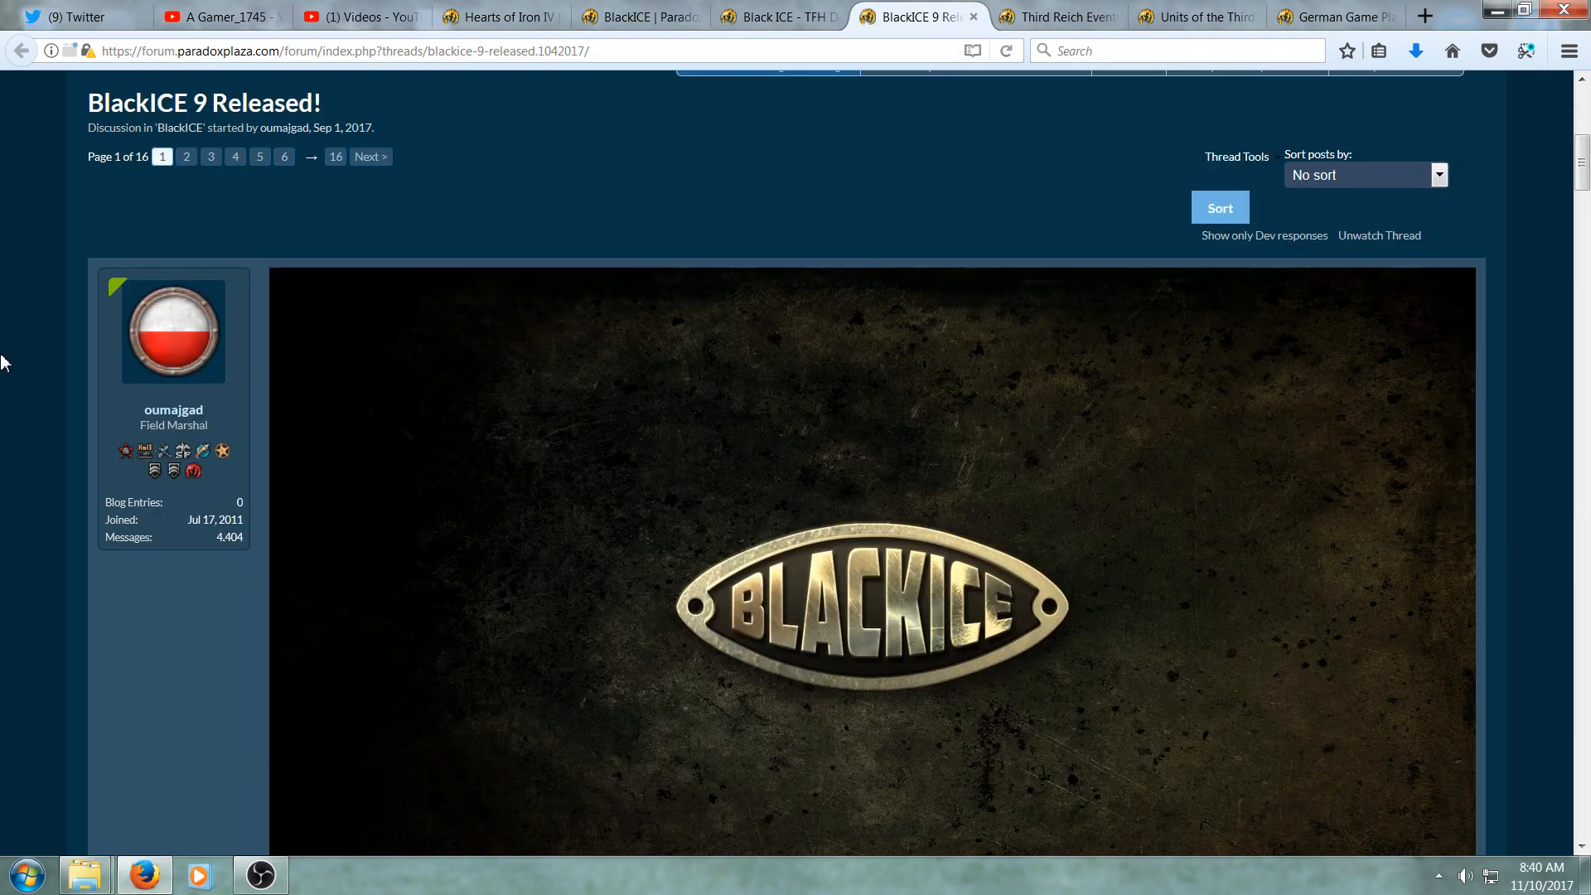
{"action": "scroll", "coordinate": [3, 547], "scroll_direction": "down", "scroll_amount": 10}
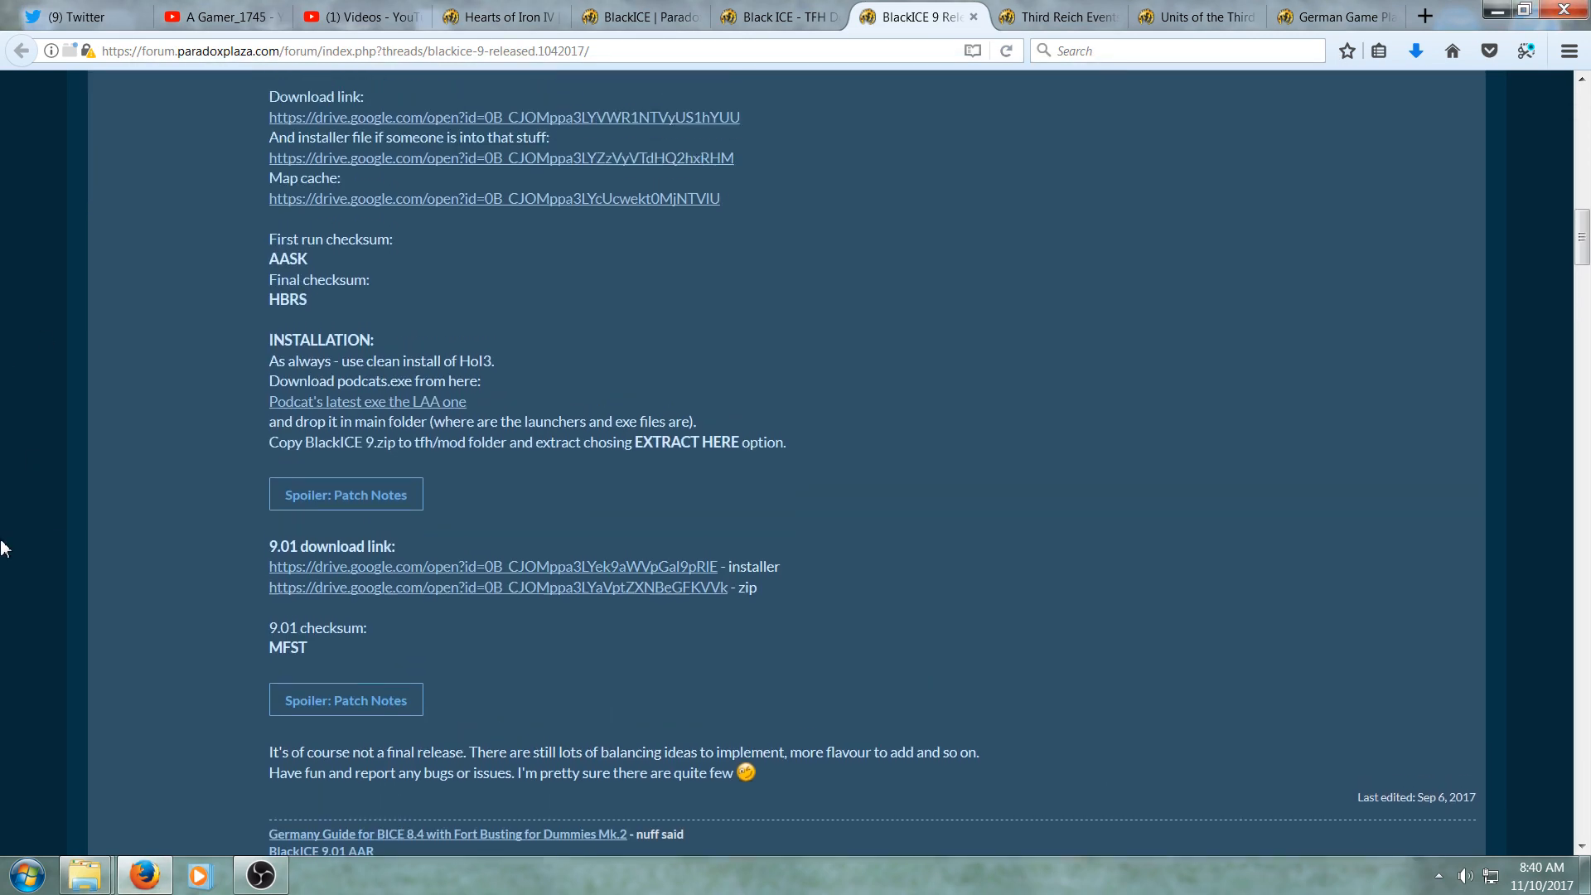
{"action": "left_click", "coordinate": [399, 421]}
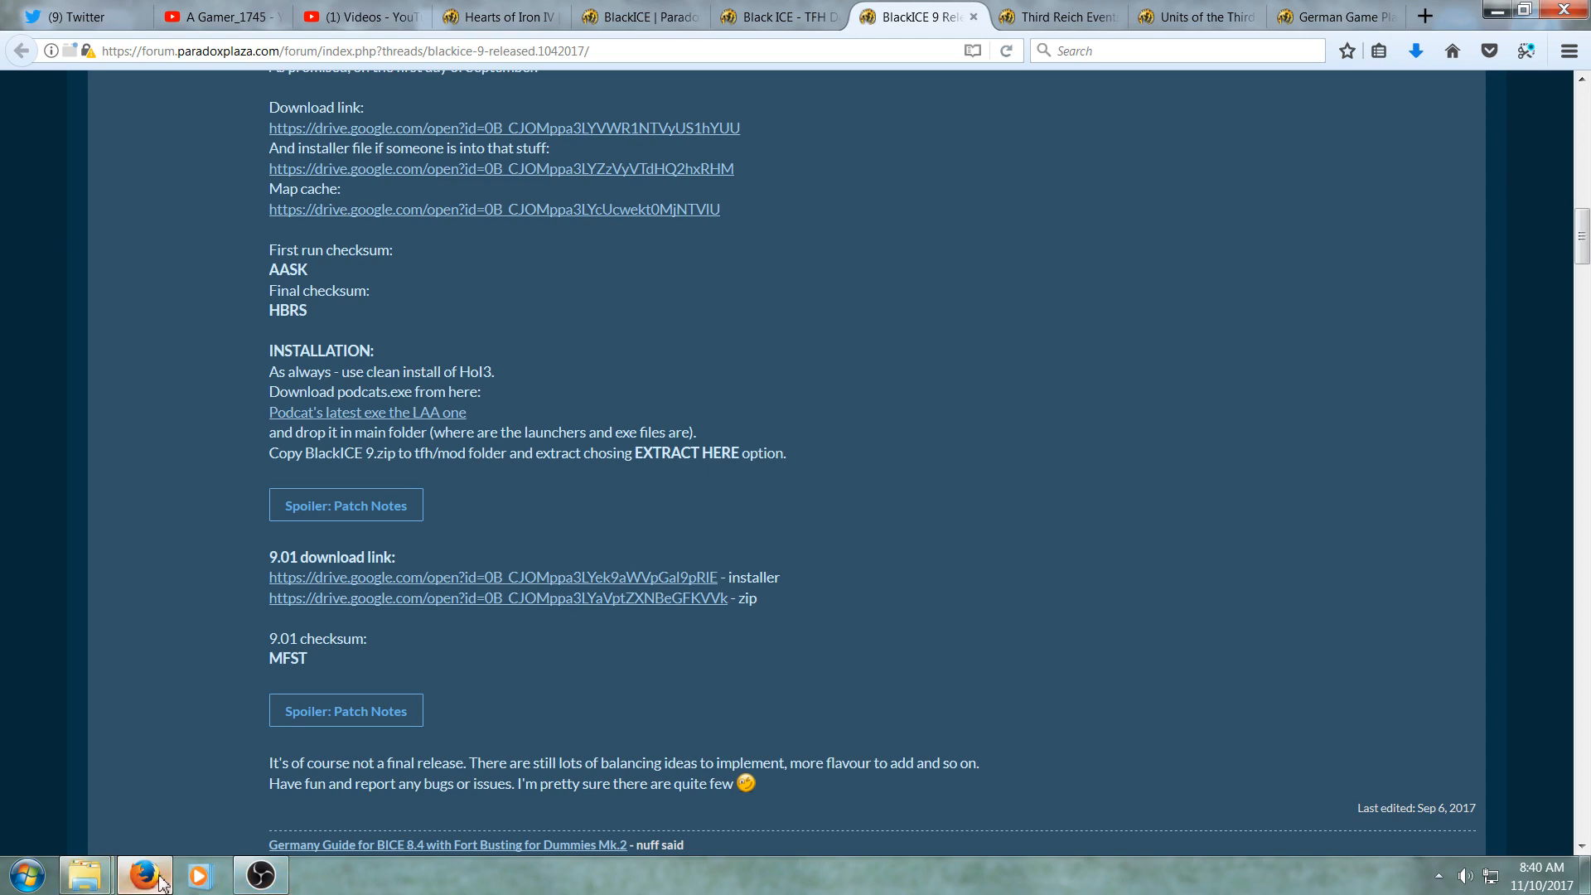
- Copy Black ICE9.zip from the DL folder into Hearts of Iron 3\tfh\mod and extract it there
{"action": "mouse_move", "coordinate": [85, 875]}
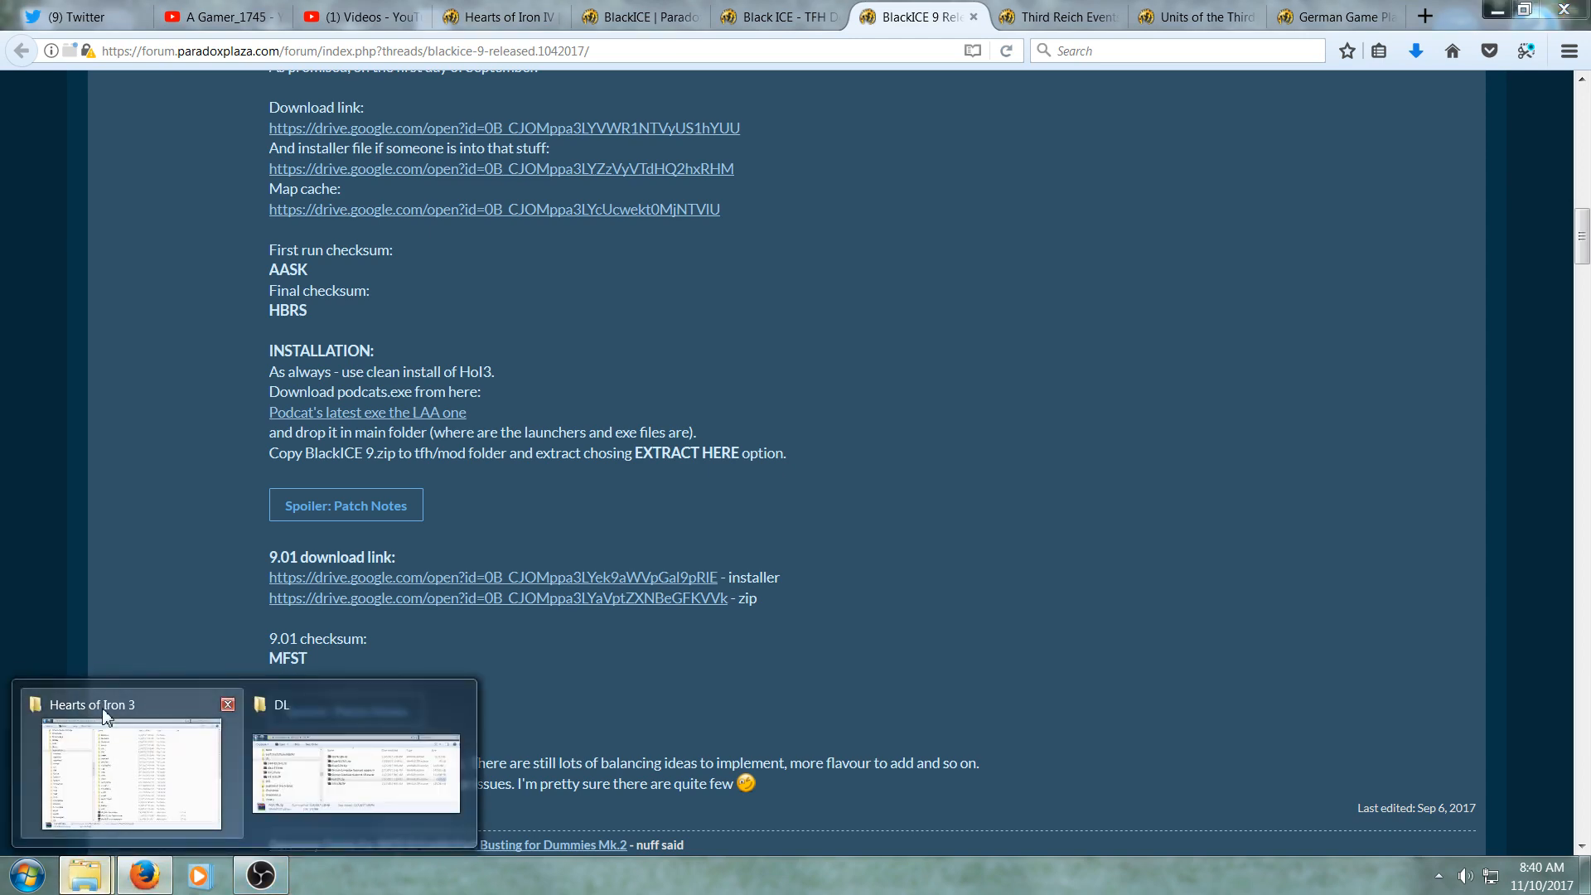
{"action": "left_click", "coordinate": [105, 713]}
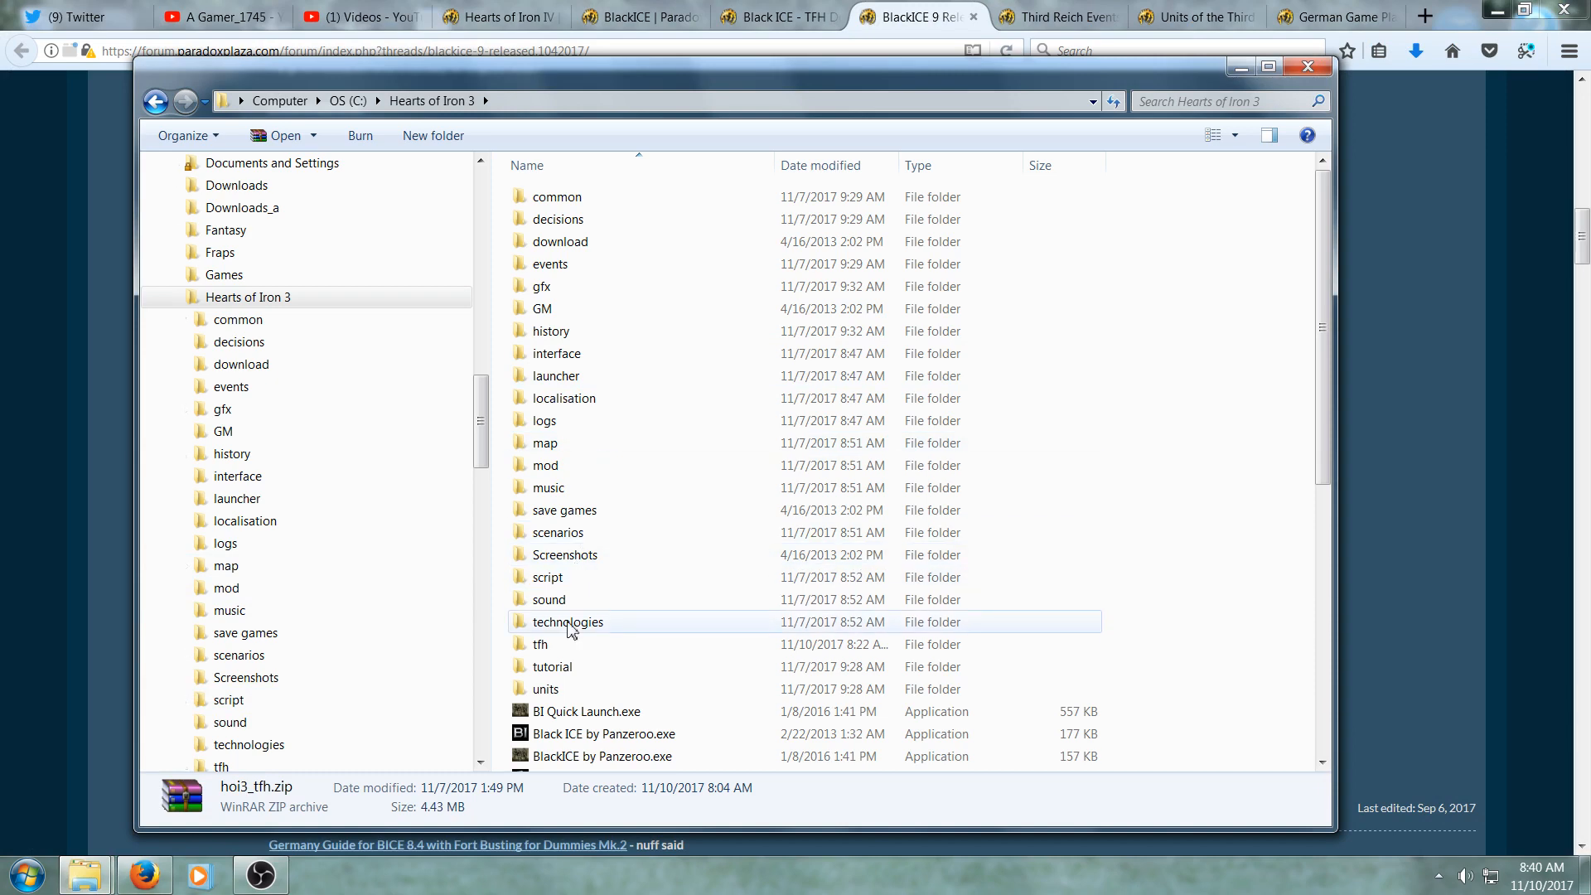
{"action": "double_click", "coordinate": [557, 646]}
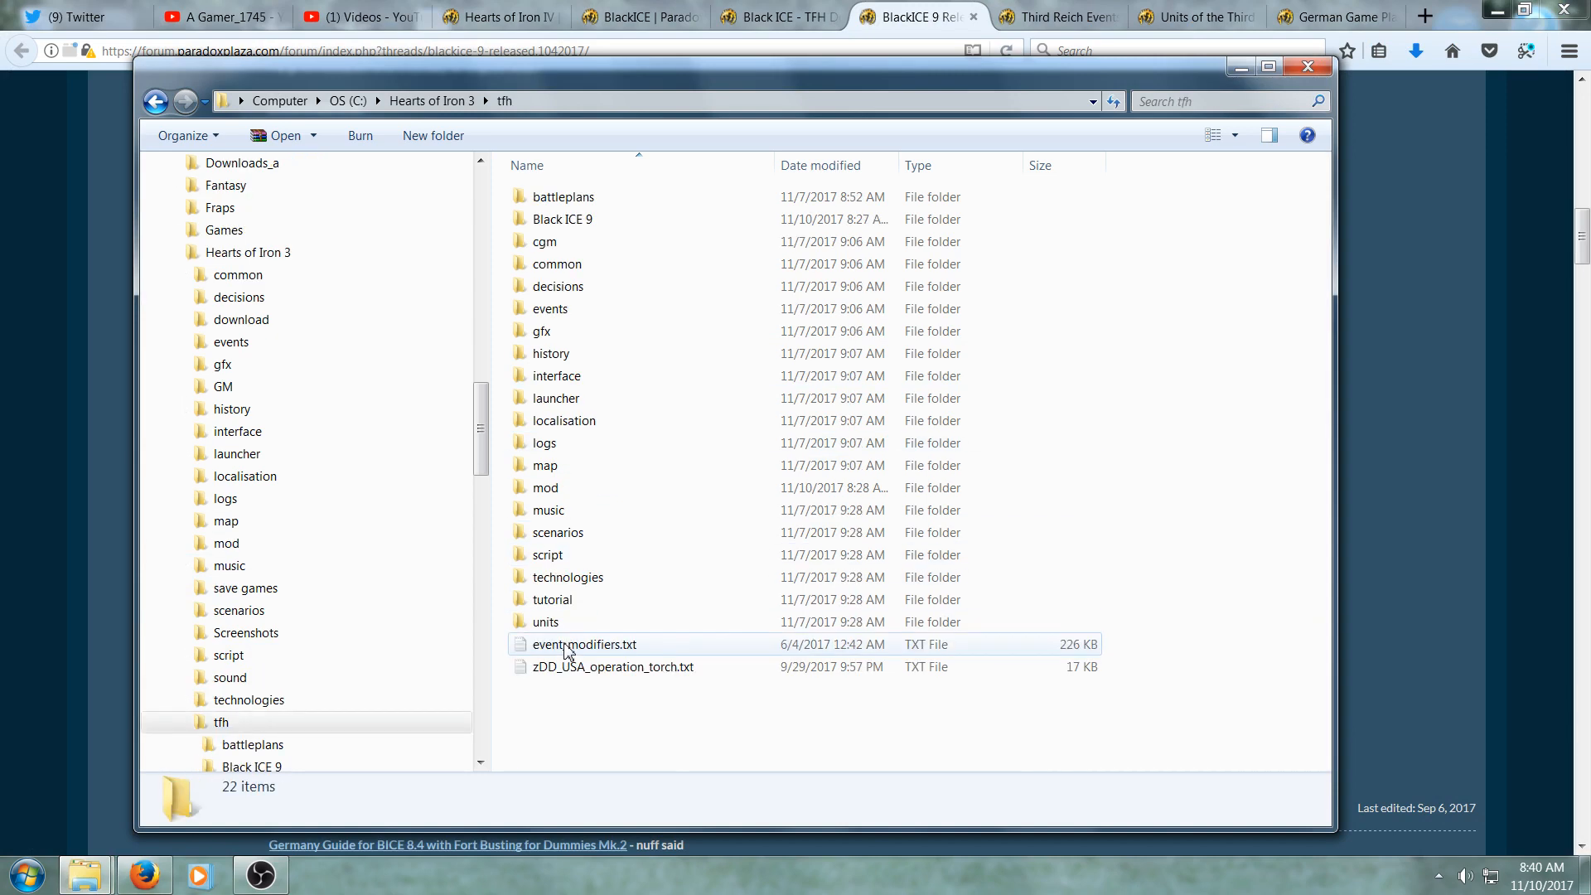
{"action": "double_click", "coordinate": [547, 489]}
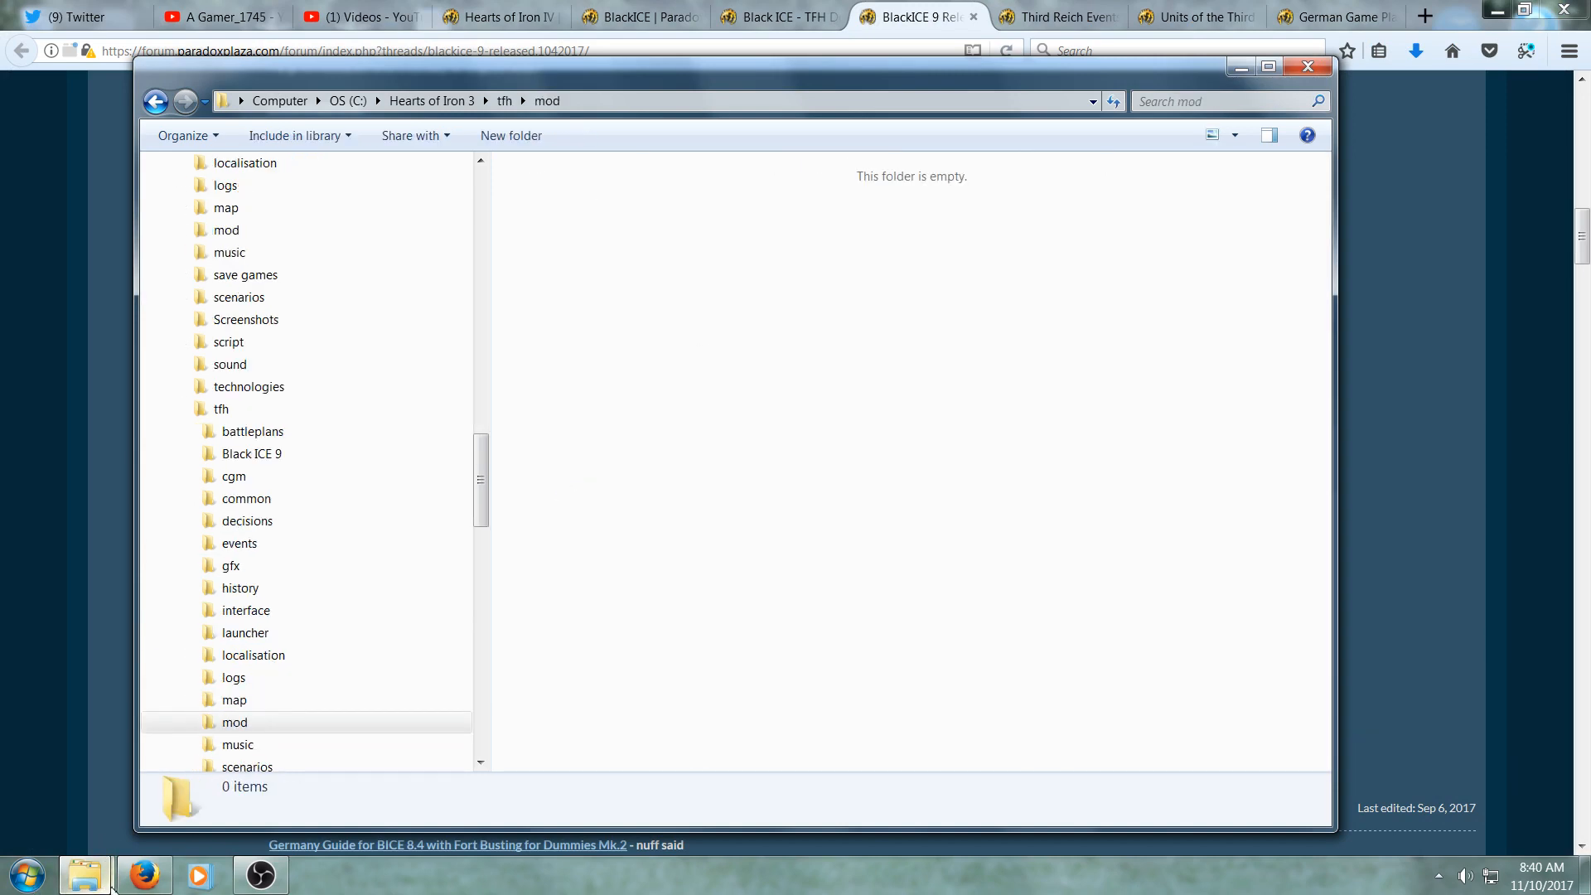
{"action": "mouse_move", "coordinate": [108, 883]}
{"action": "left_click", "coordinate": [313, 747]}
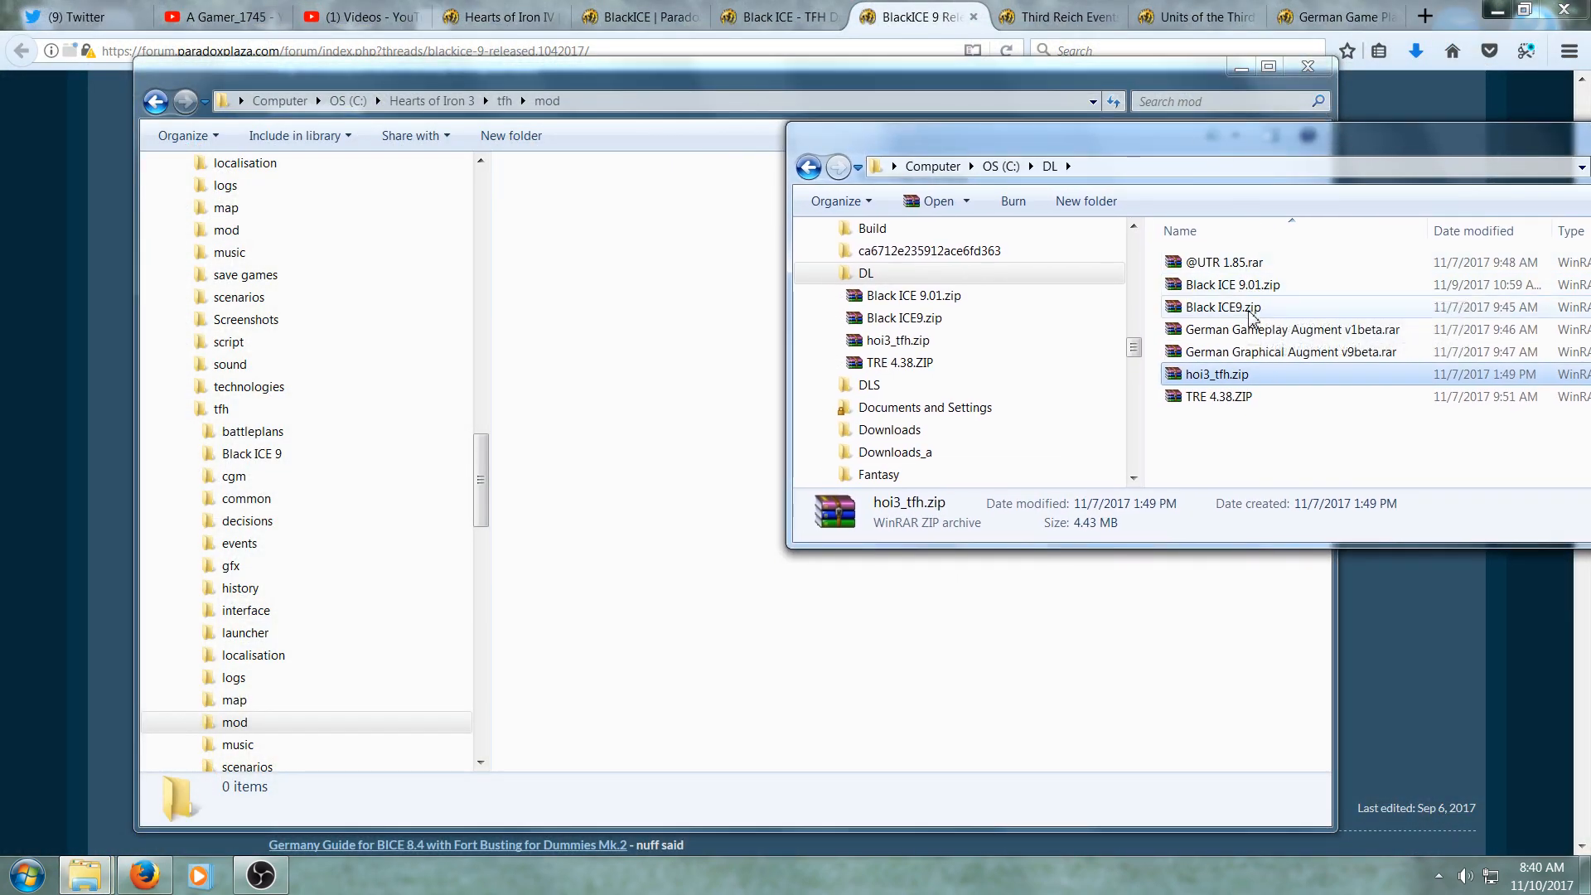
{"action": "left_click_drag", "start_coordinate": [1247, 310], "coordinate": [673, 300]}
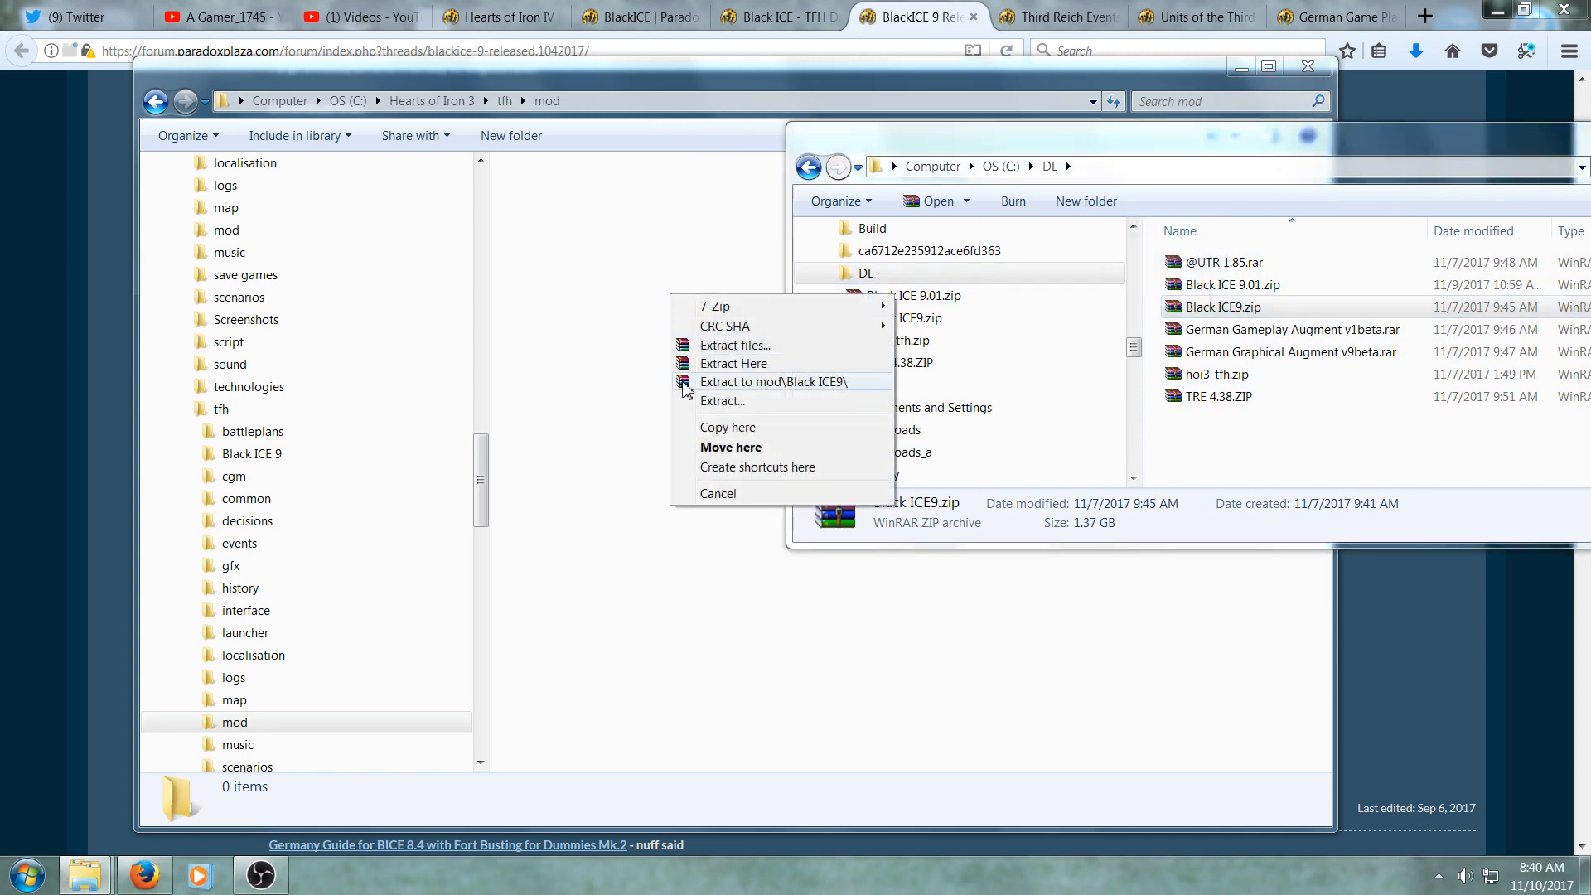
{"action": "left_click", "coordinate": [687, 428]}
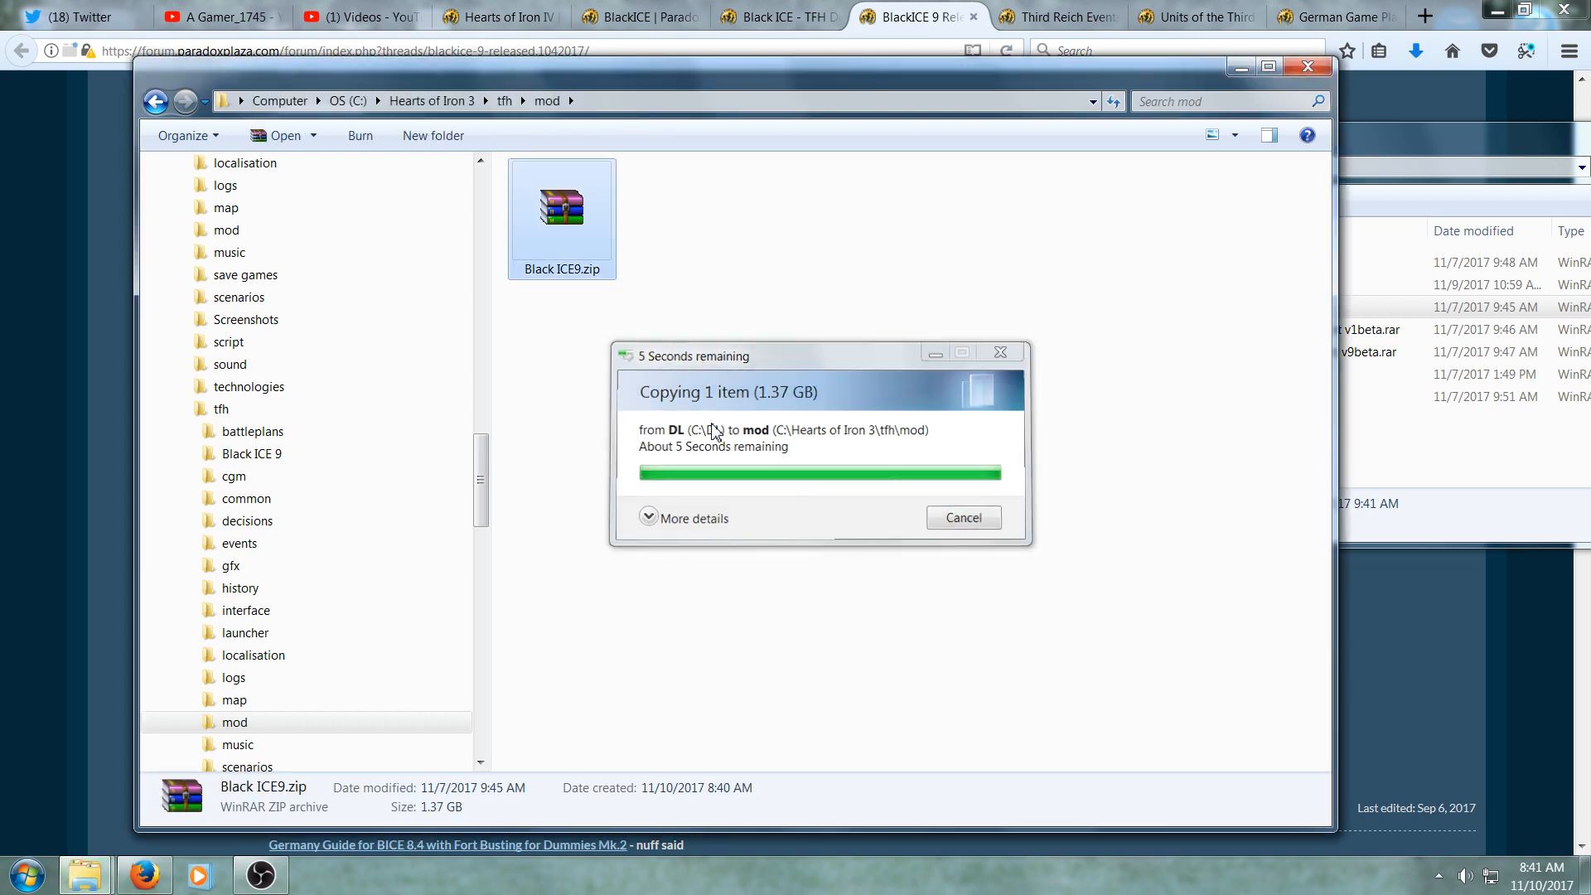
{"action": "right_click", "coordinate": [565, 238]}
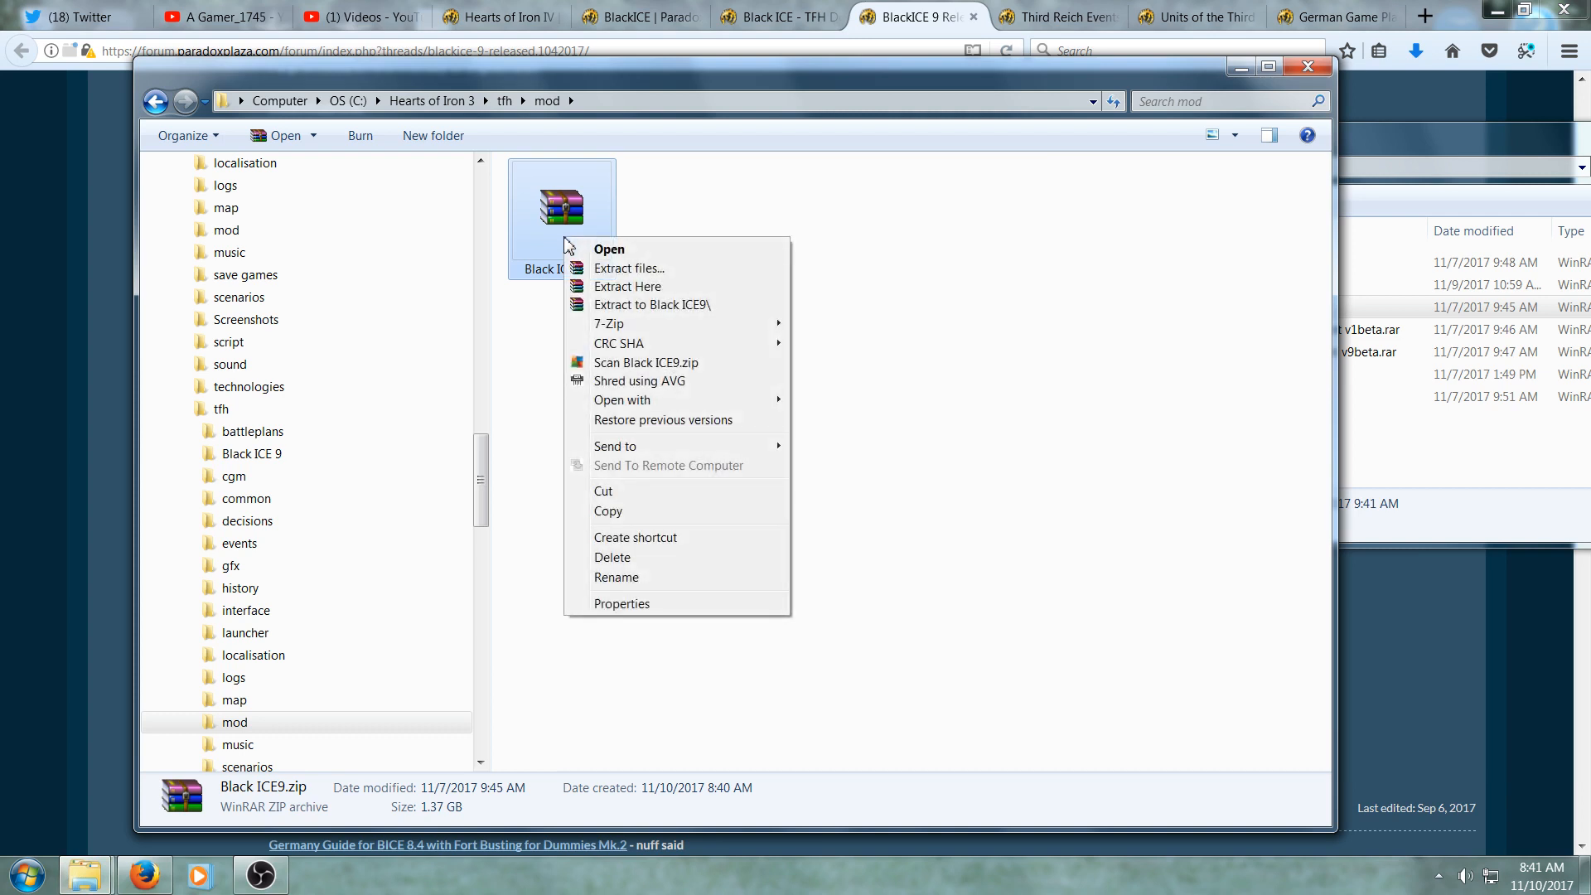
{"action": "left_click", "coordinate": [600, 288]}
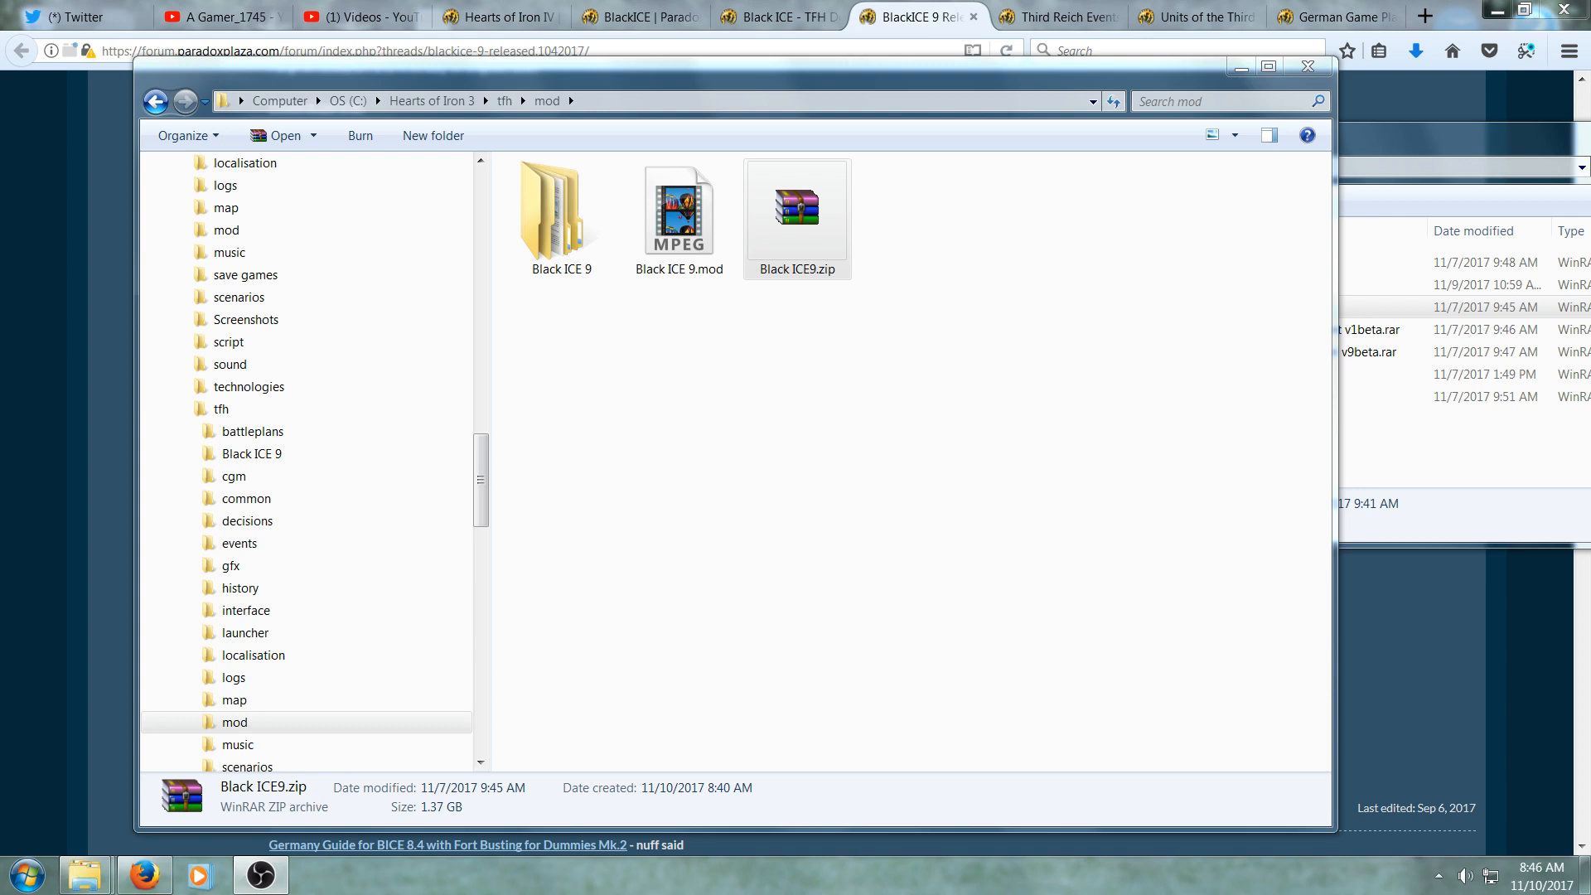
- Copy Black ICE 9.01.zip from the DL folder into the tfh\mod folder
{"action": "left_click", "coordinate": [1401, 236]}
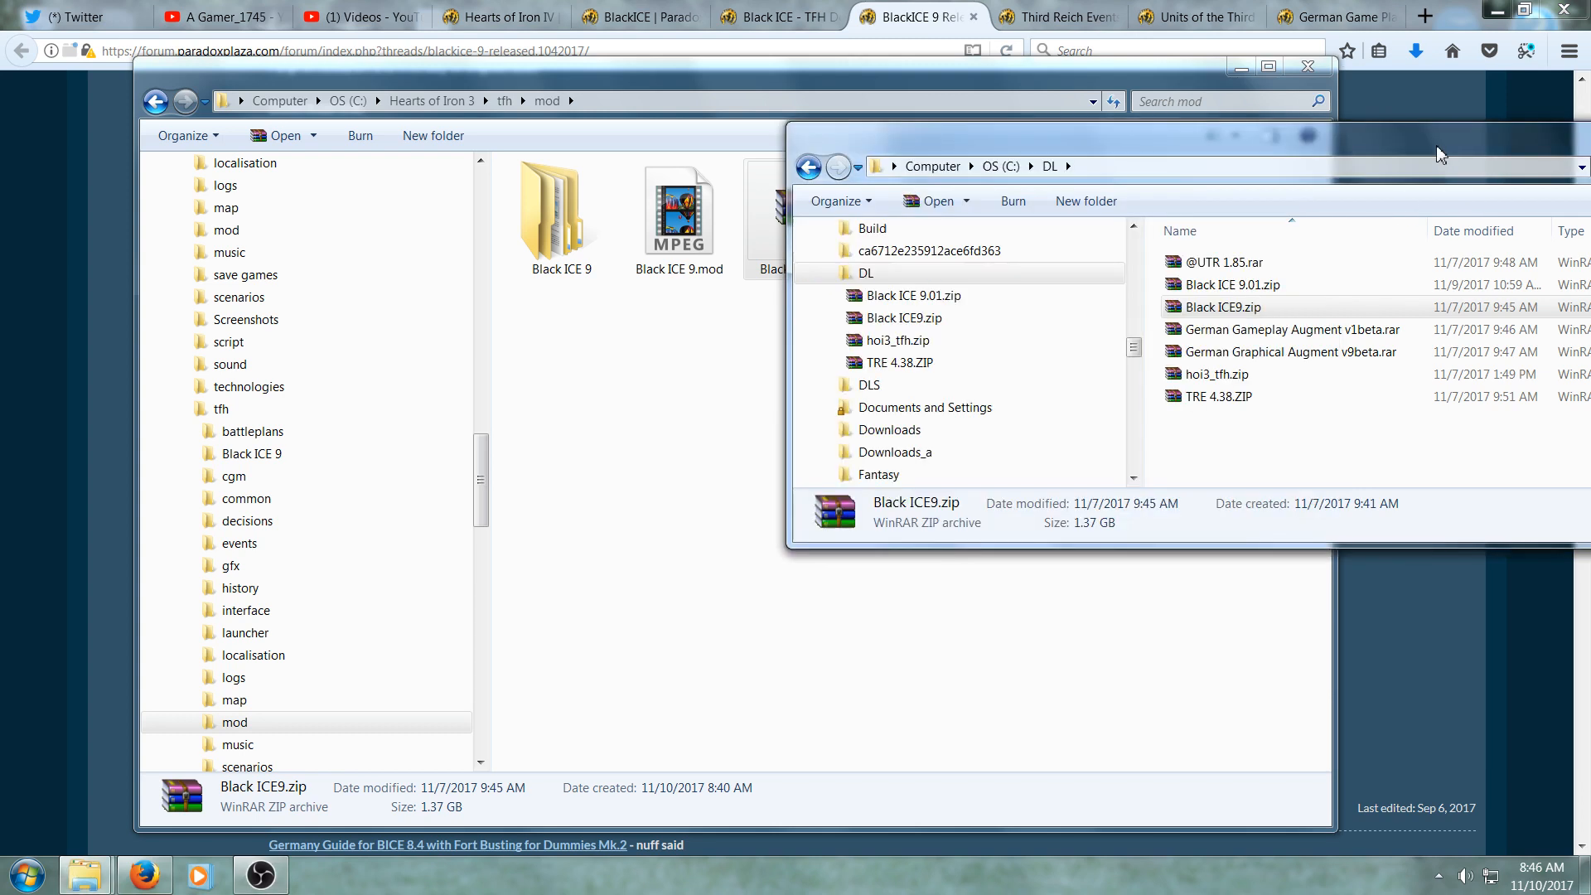
{"action": "left_click_drag", "start_coordinate": [1233, 284], "coordinate": [682, 570]}
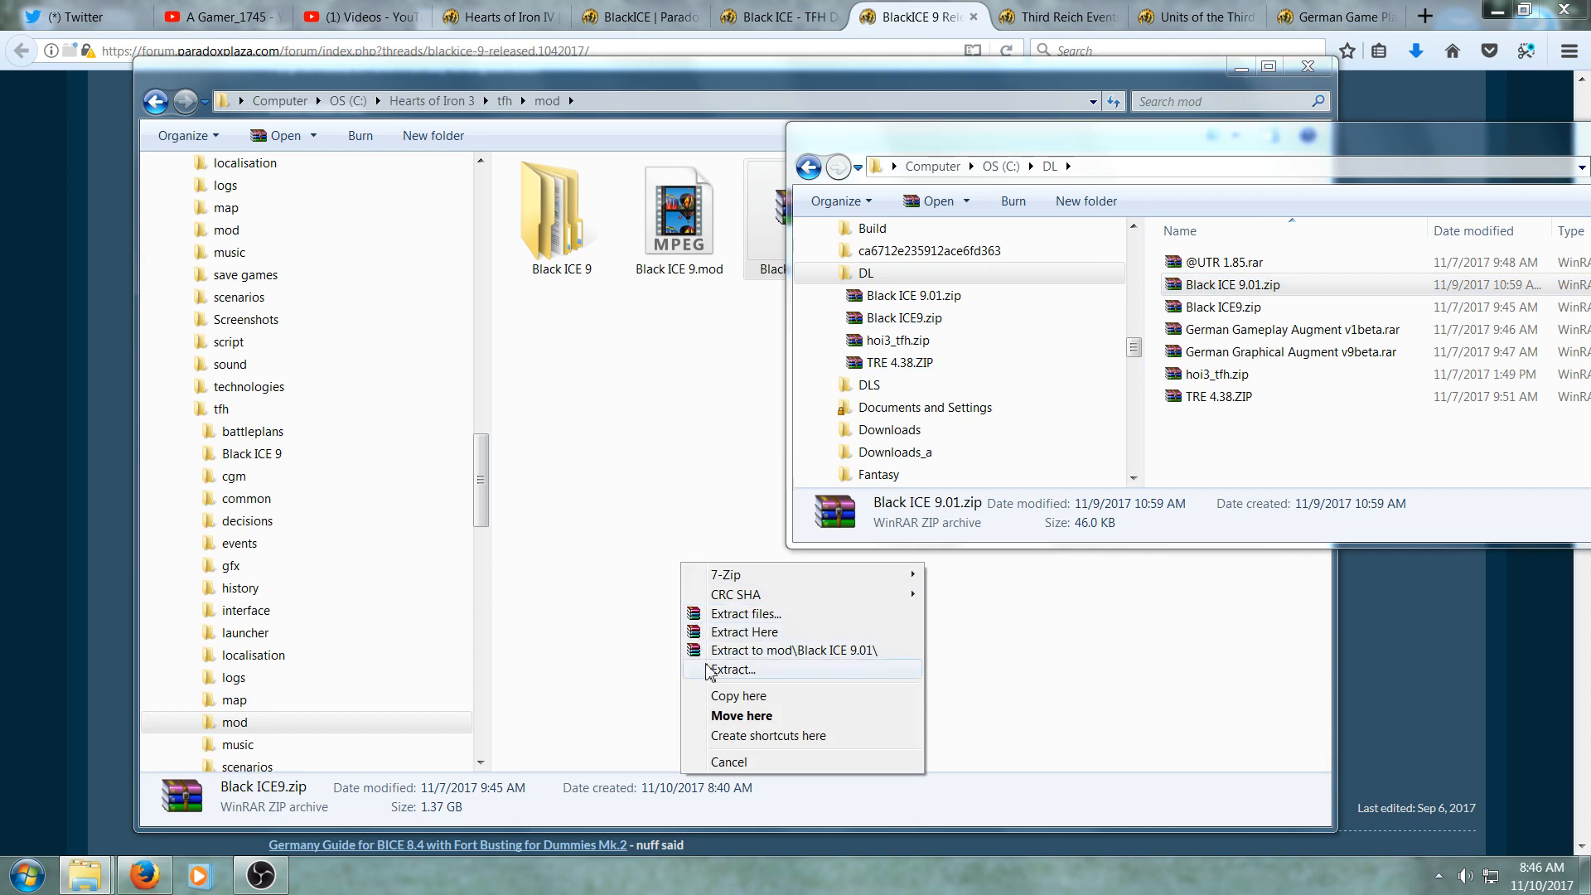
{"action": "left_click", "coordinate": [730, 696]}
- Extract Black ICE 9.01.zip here in the mod folder, replacing all existing files
{"action": "left_click", "coordinate": [30, 695]}
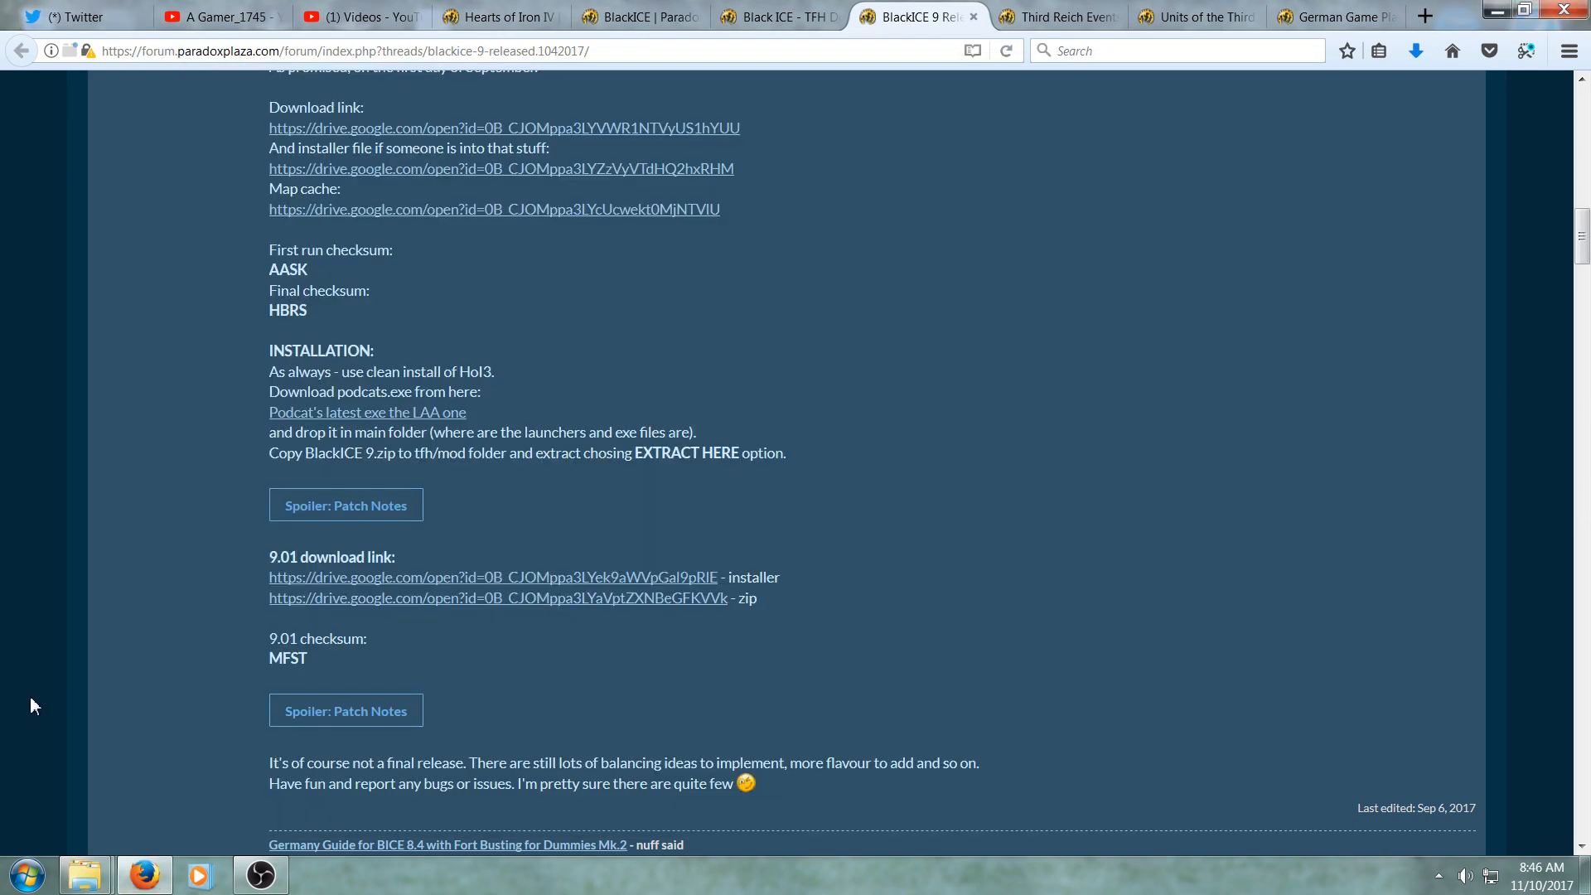
{"action": "scroll", "coordinate": [31, 699], "scroll_direction": "down", "scroll_amount": 3}
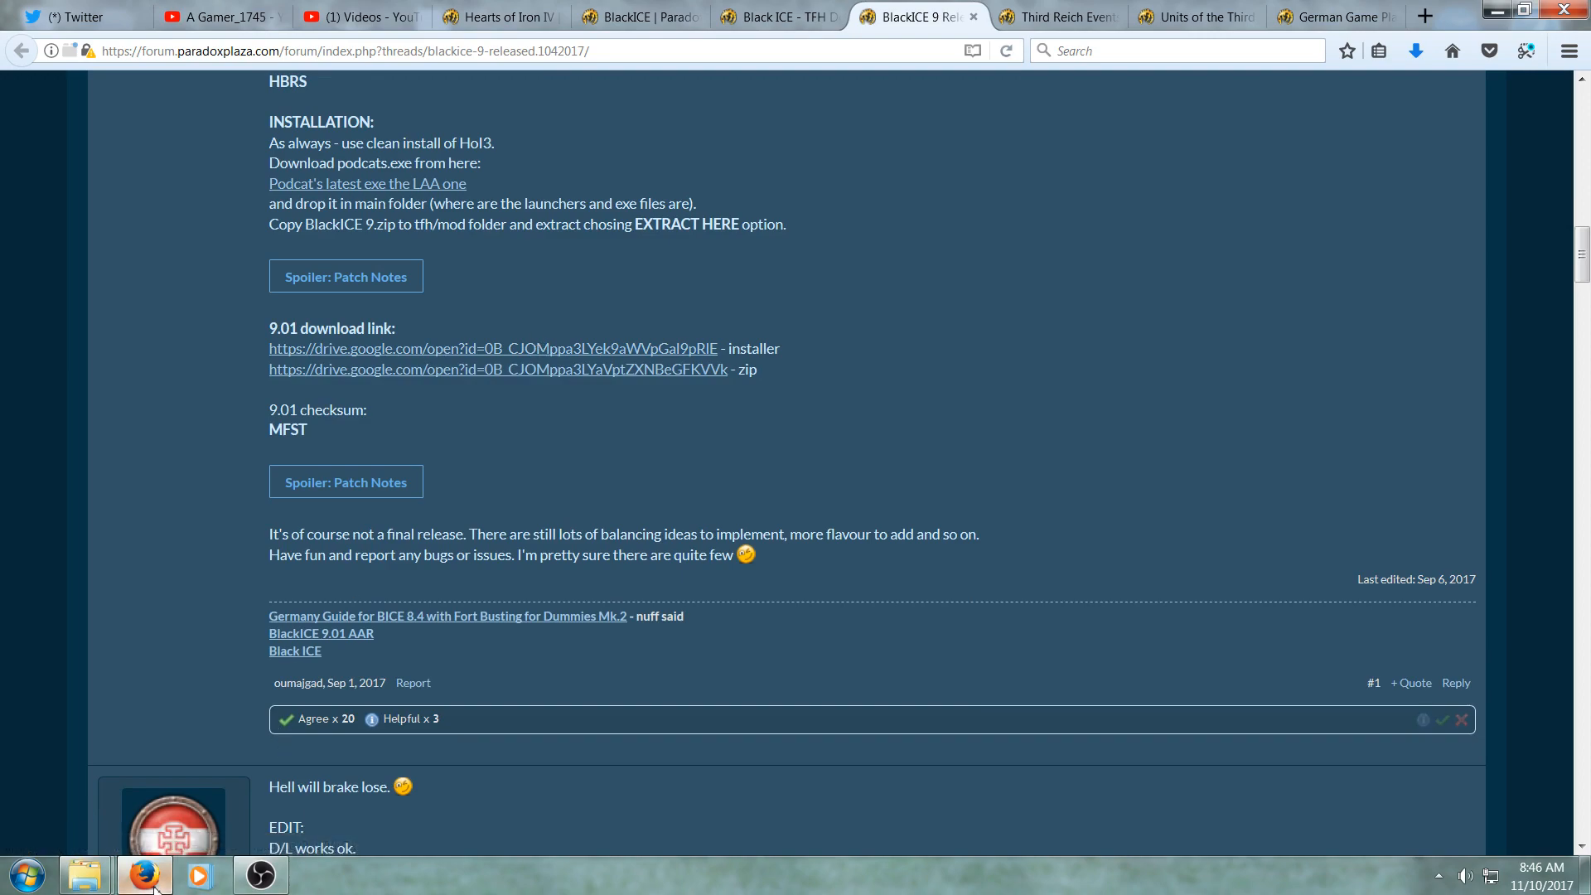
{"action": "mouse_move", "coordinate": [84, 875]}
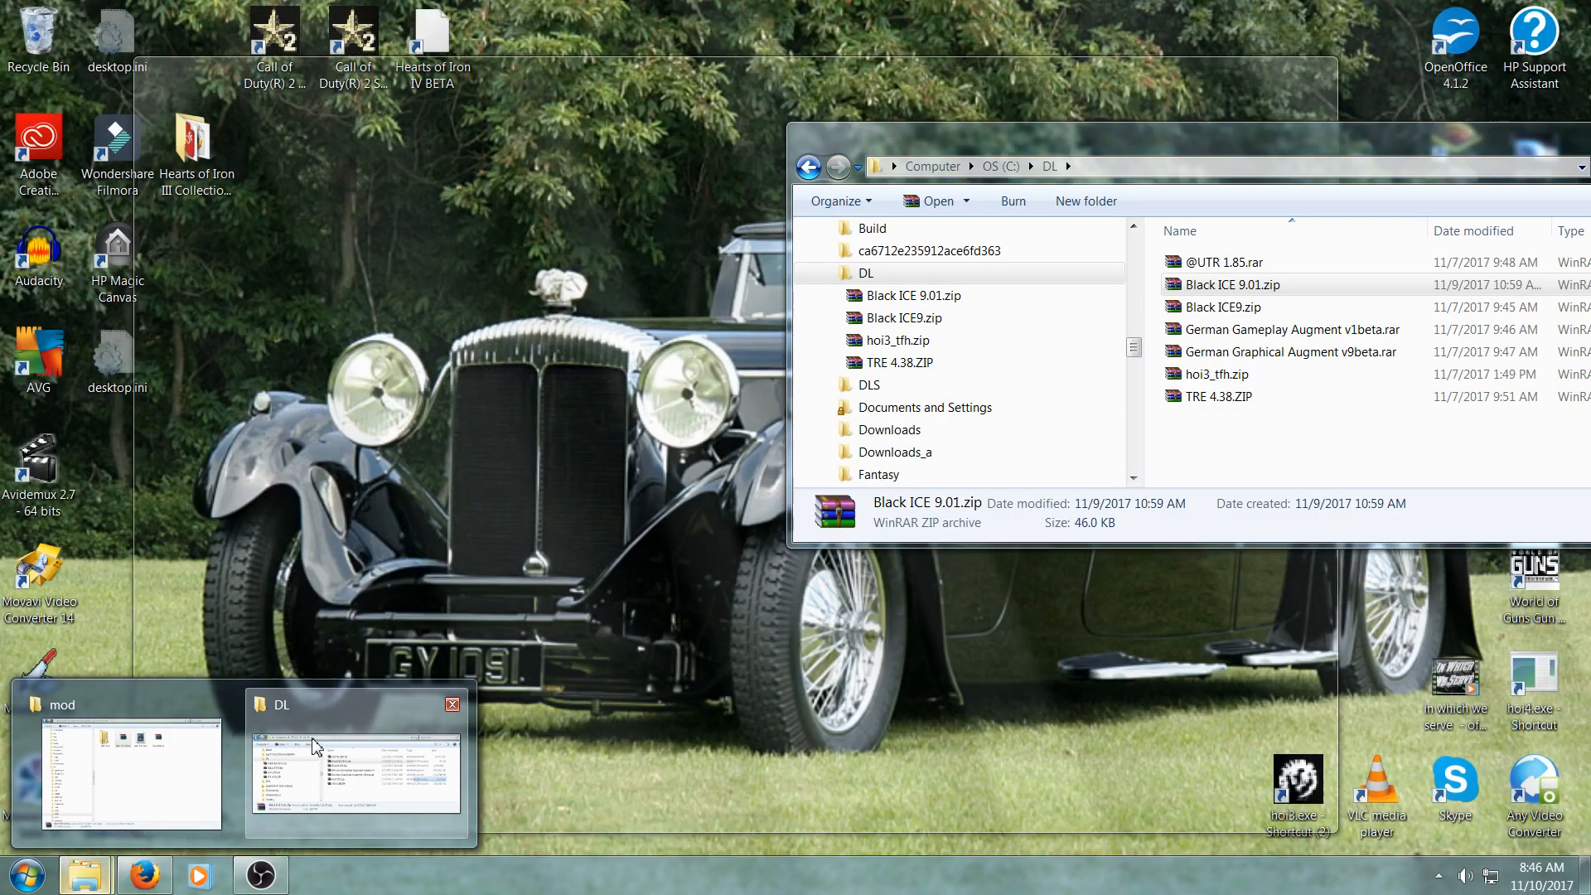
{"action": "left_click", "coordinate": [273, 796]}
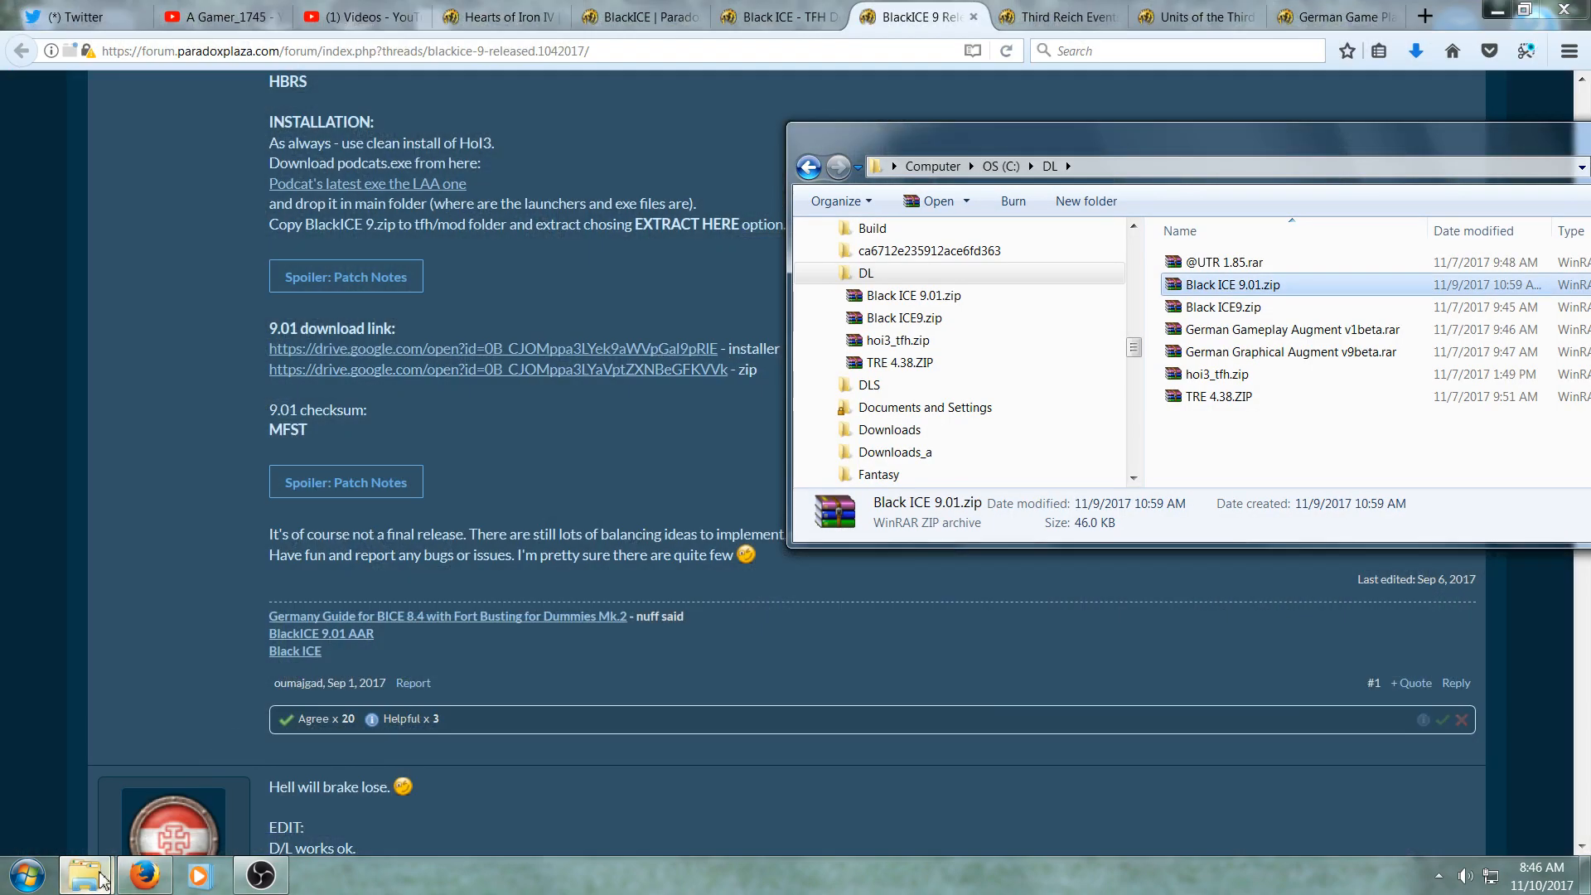
{"action": "mouse_move", "coordinate": [101, 880]}
{"action": "left_click", "coordinate": [153, 713]}
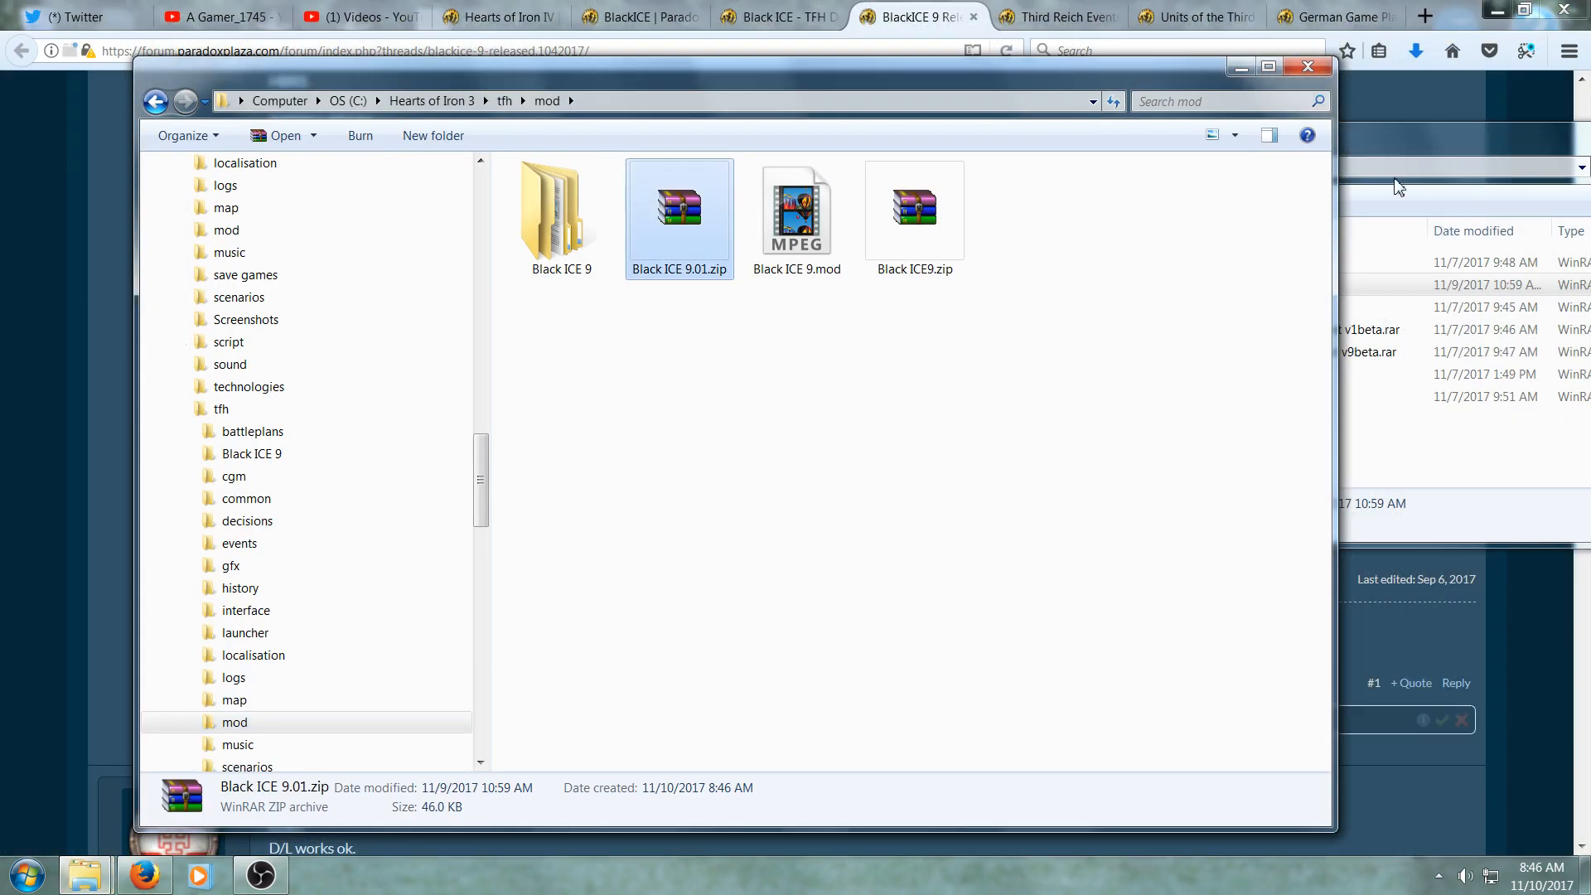
{"action": "right_click", "coordinate": [679, 237]}
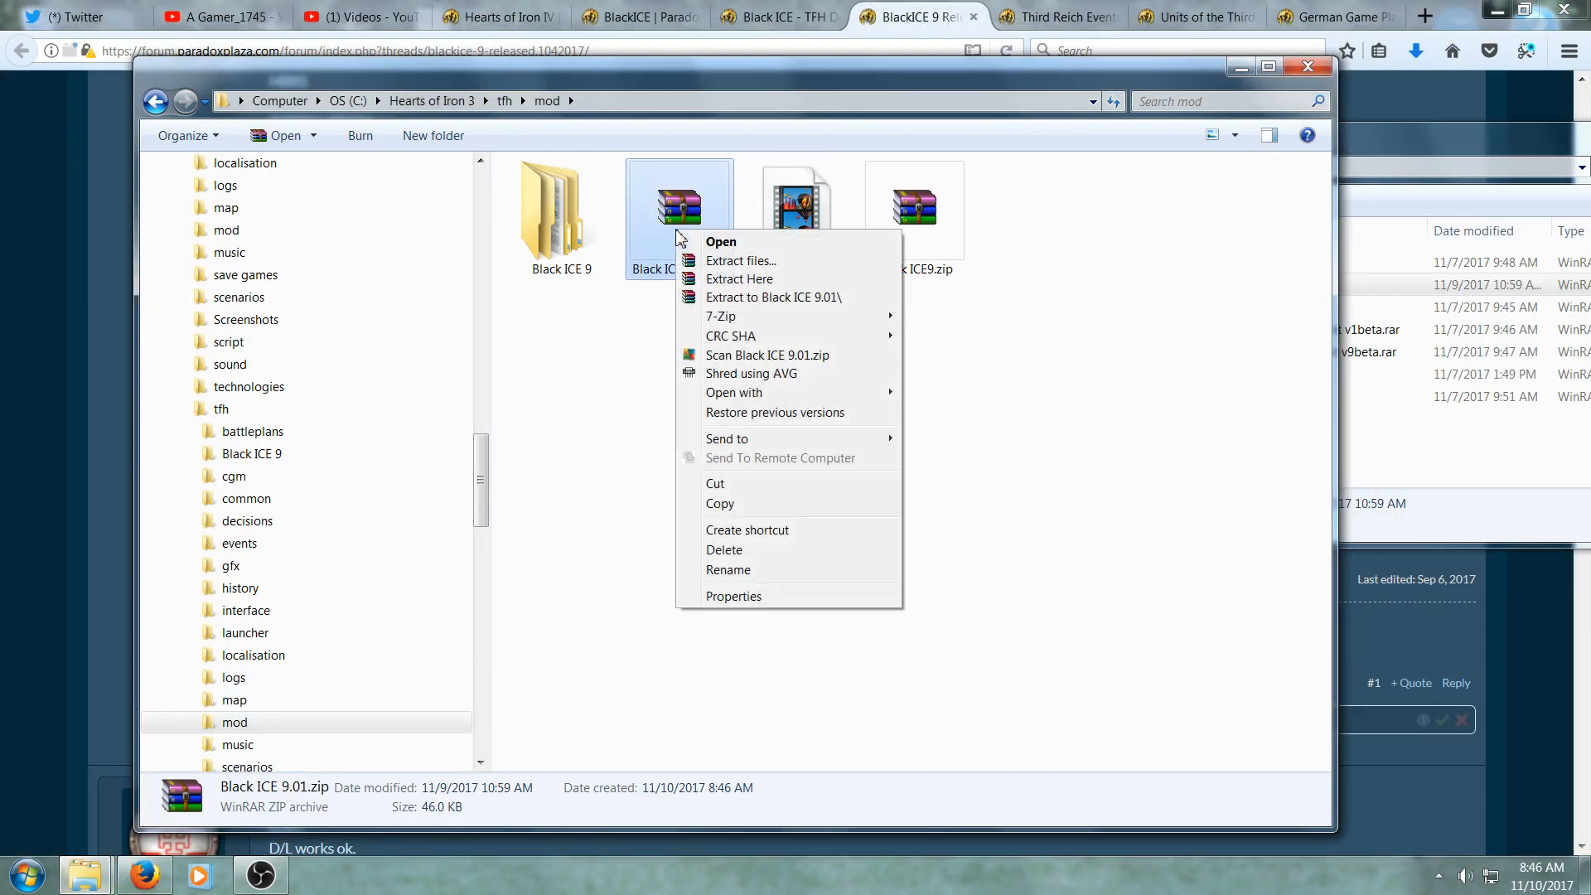
{"action": "left_click", "coordinate": [698, 280]}
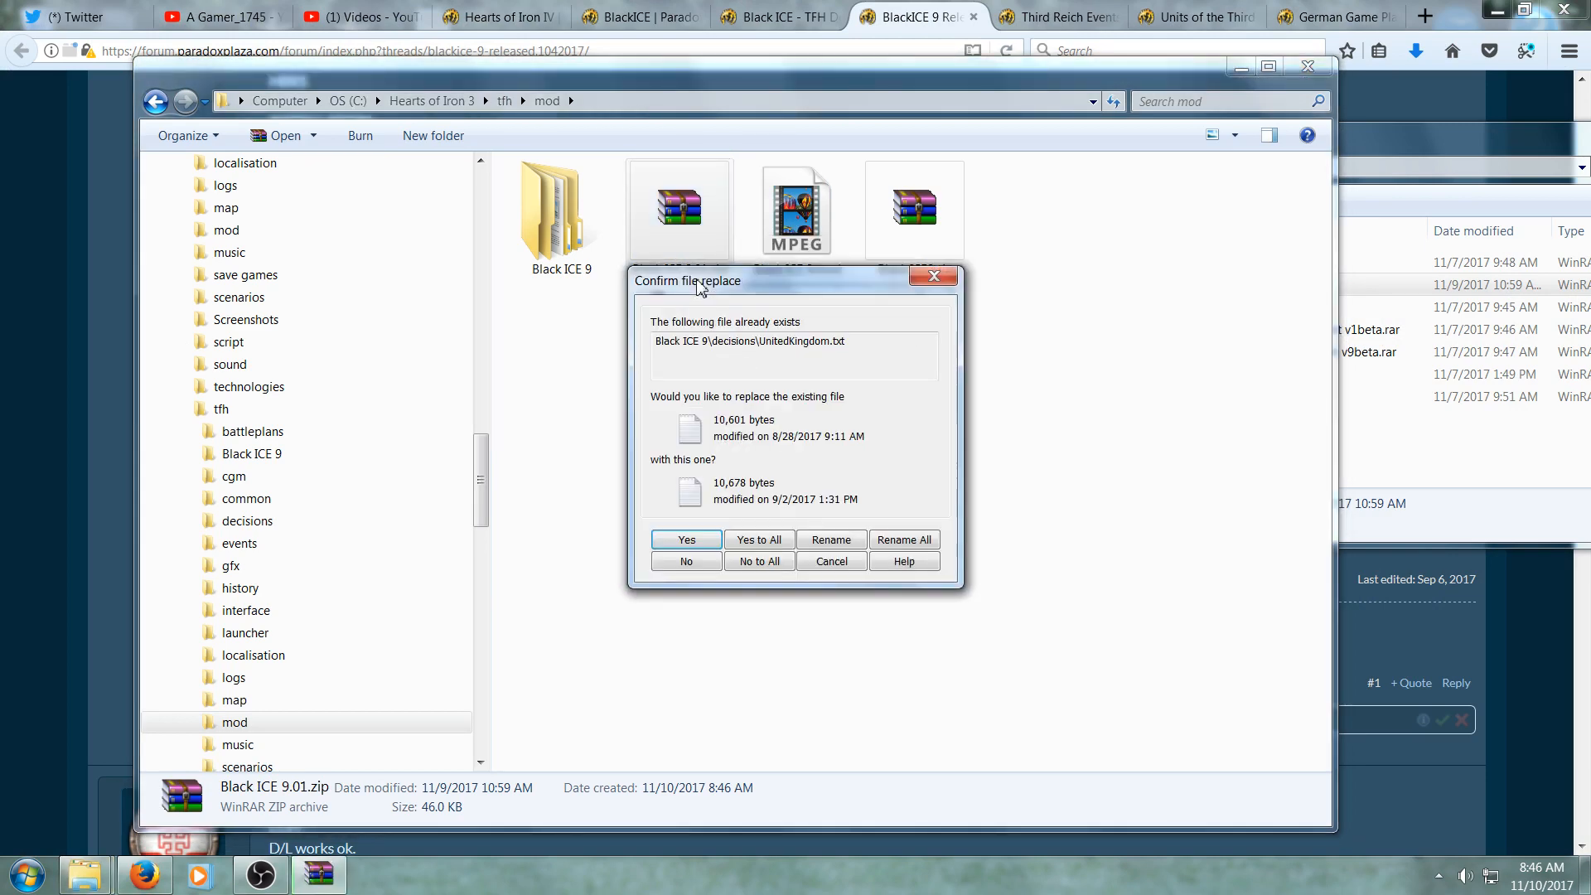
{"action": "left_click", "coordinate": [687, 543]}
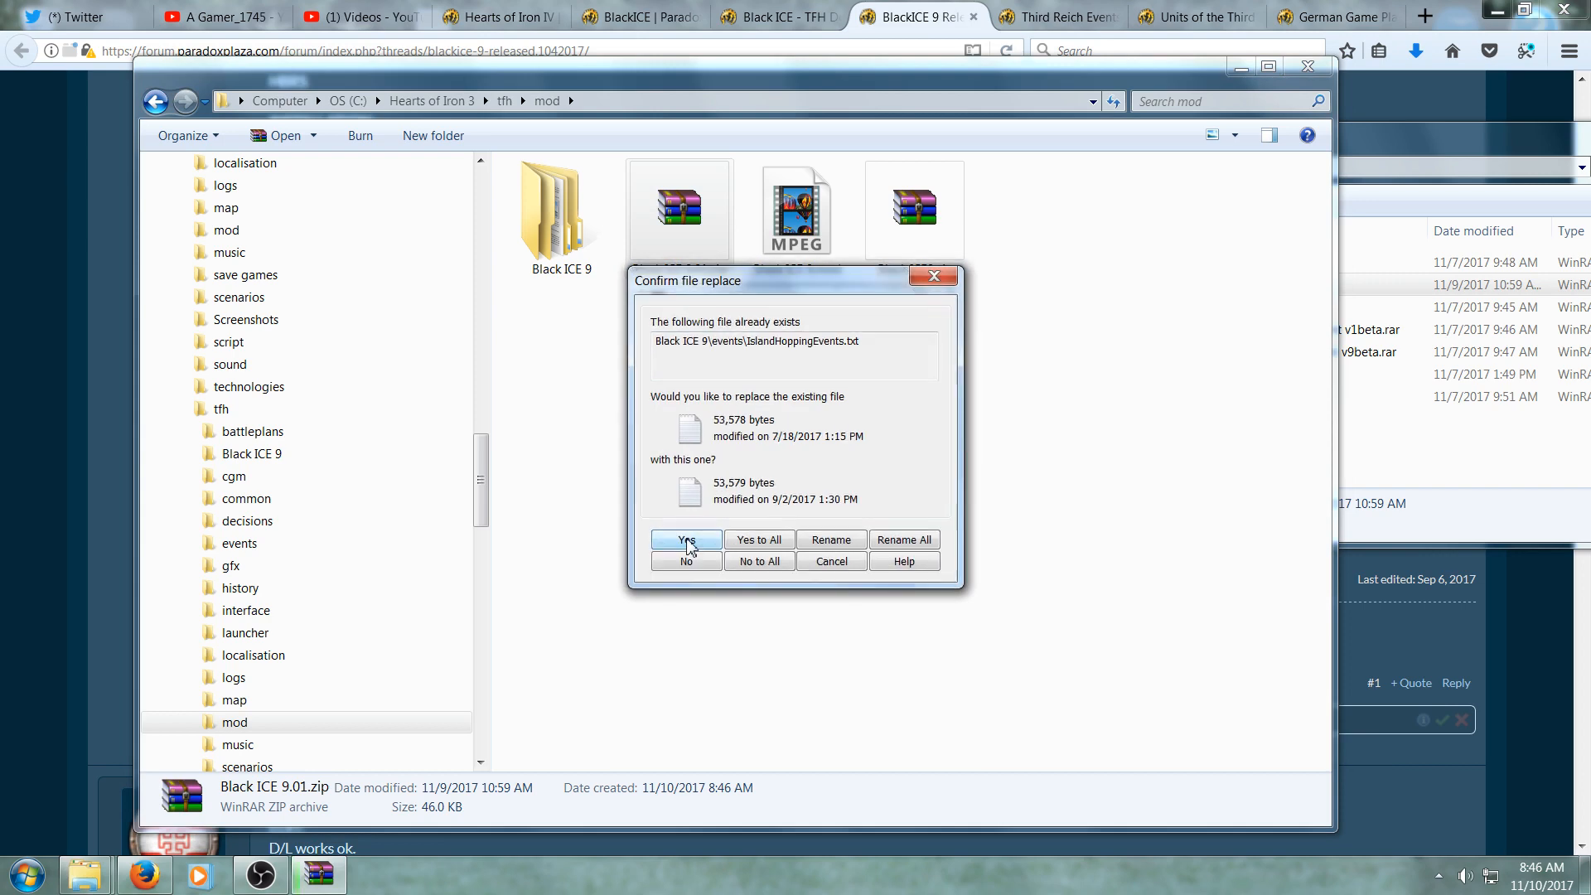
{"action": "left_click", "coordinate": [758, 543]}
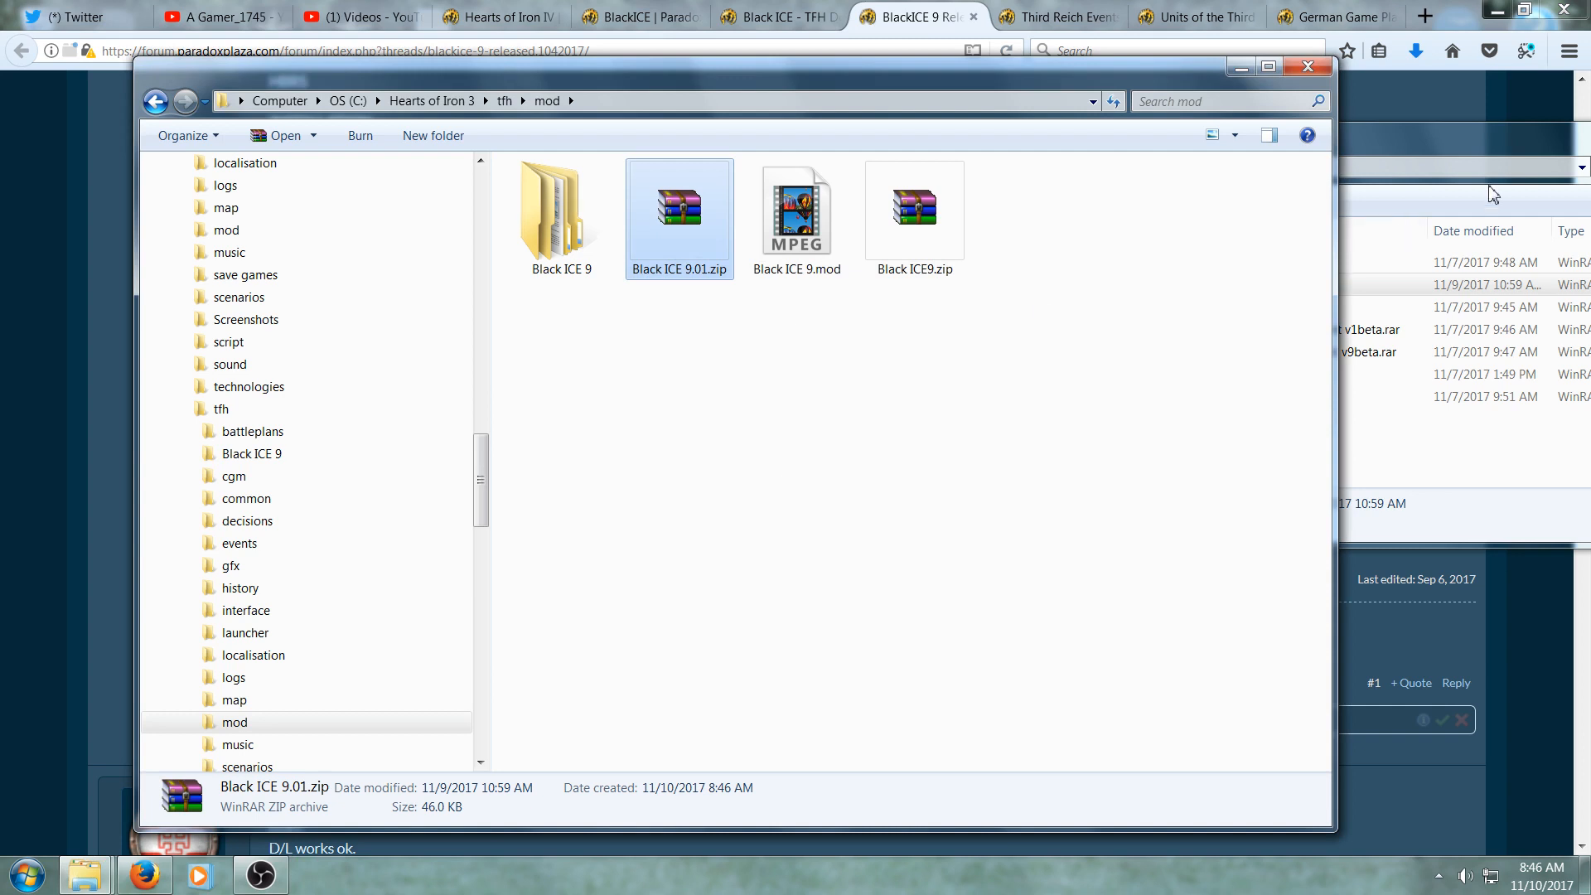
- Locate the TRE 4.38.ZIP archive in the DL folder
{"action": "left_click", "coordinate": [1434, 137]}
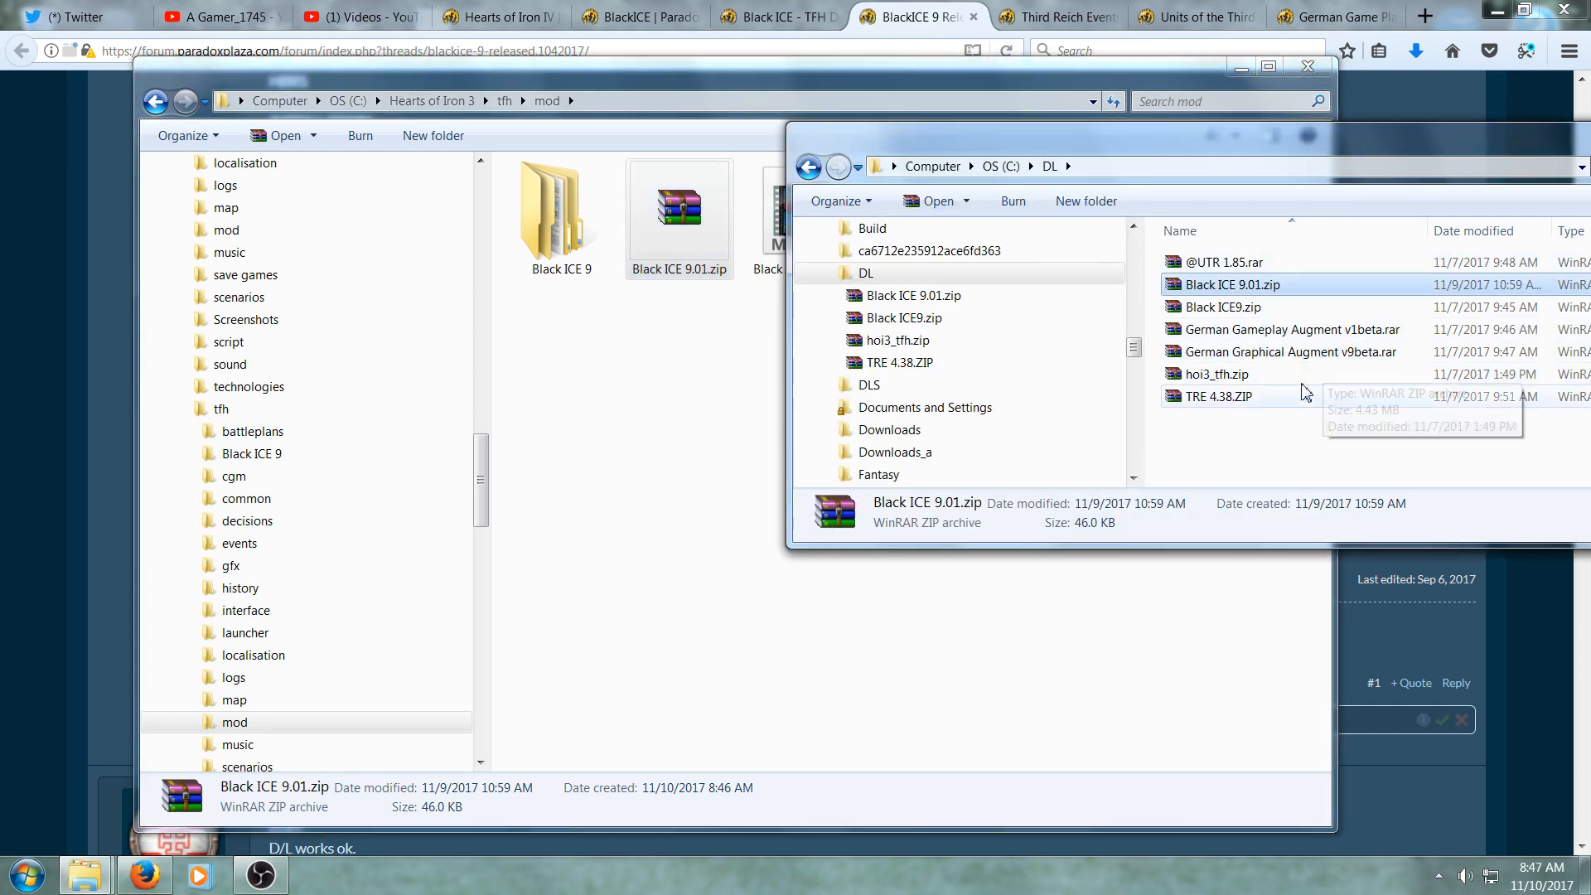
{"action": "left_click", "coordinate": [1255, 398]}
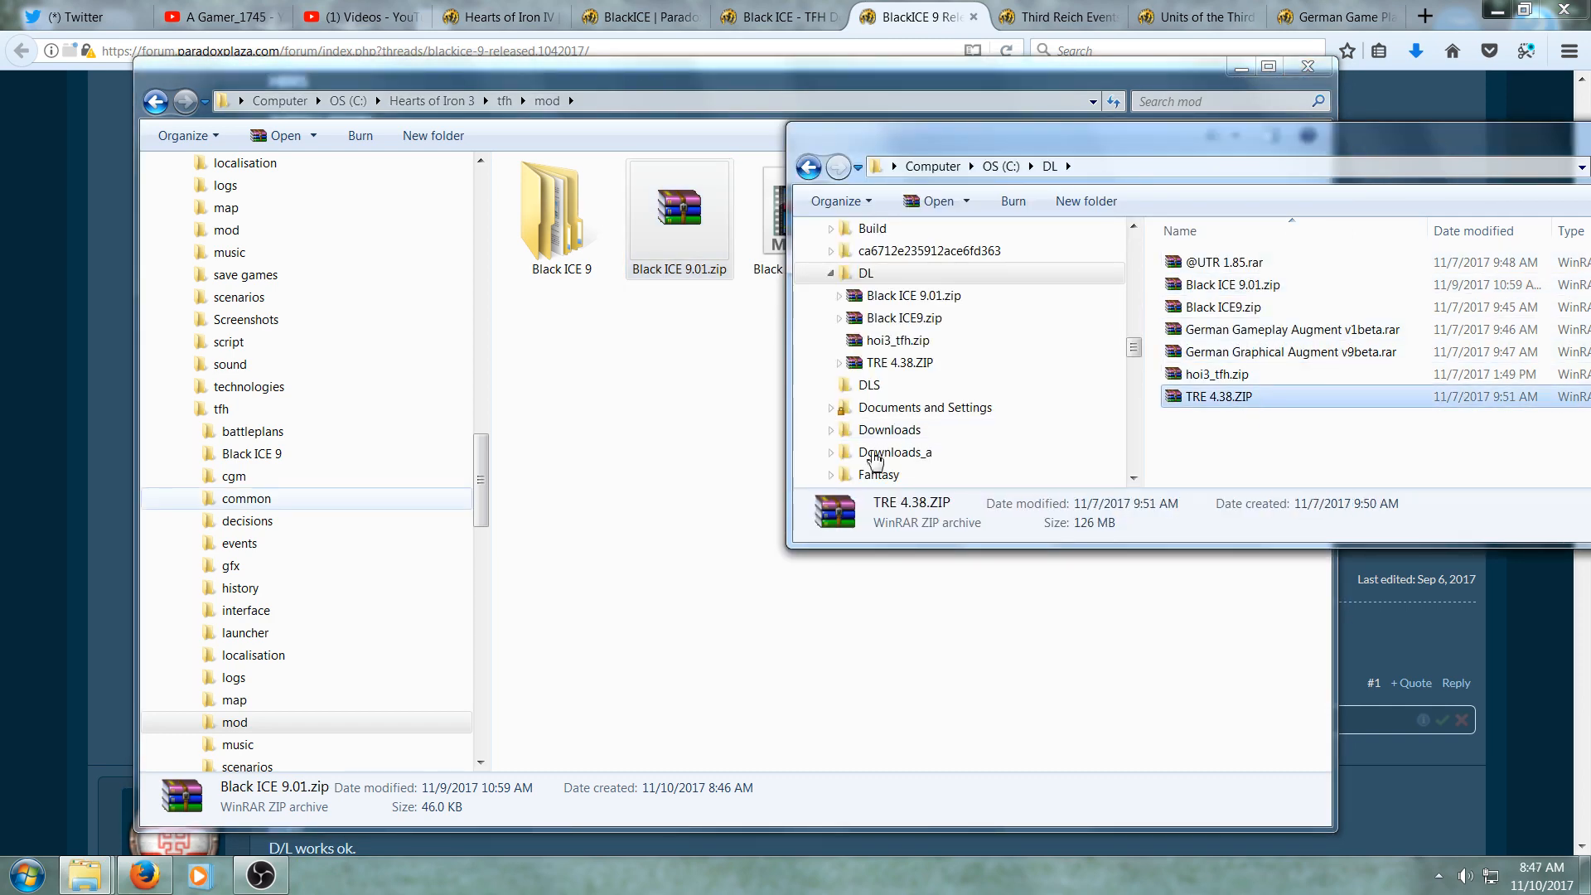
{"action": "left_click", "coordinate": [112, 435]}
- Open the Third Reich Events sub-mod forum thread and scroll through its description
{"action": "left_click", "coordinate": [1092, 23]}
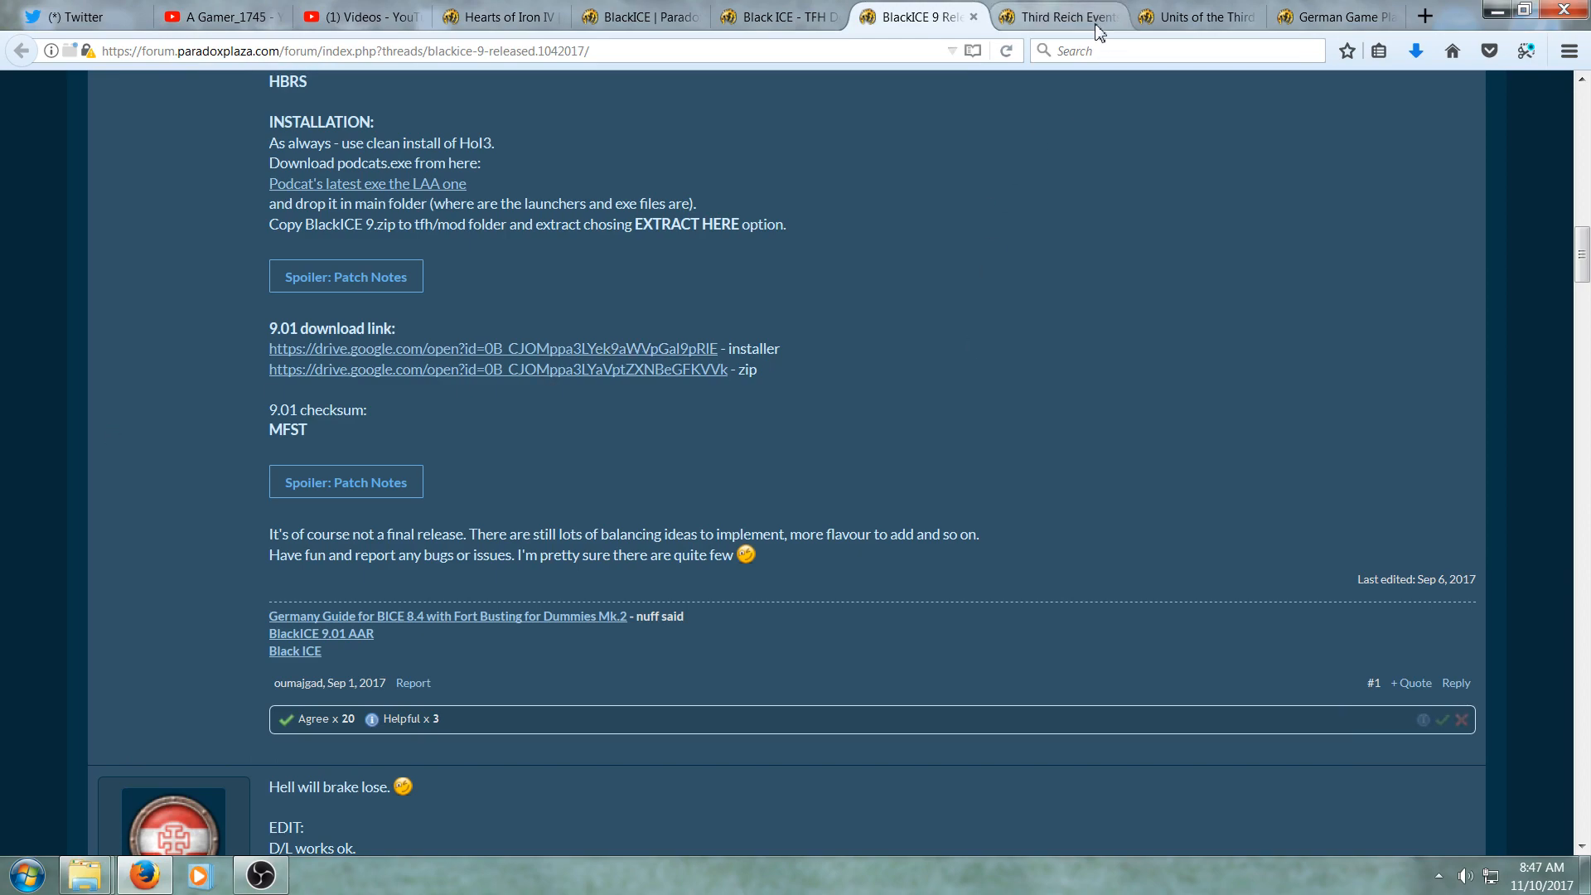
{"action": "scroll", "coordinate": [1012, 581], "scroll_direction": "up", "scroll_amount": 15}
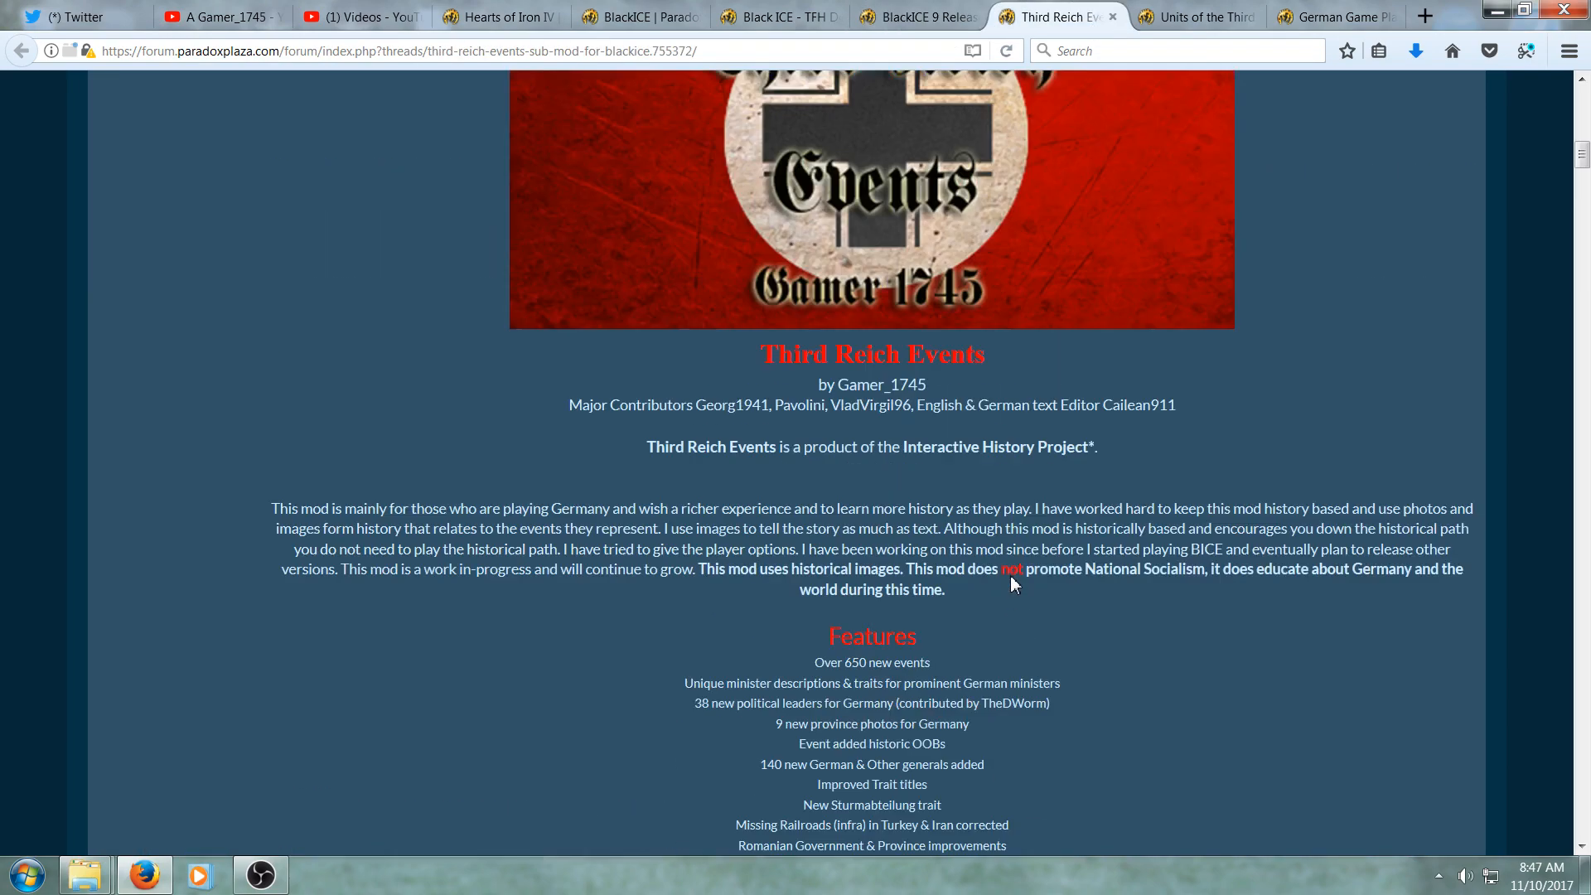
{"action": "scroll", "coordinate": [733, 660], "scroll_direction": "down", "scroll_amount": 10}
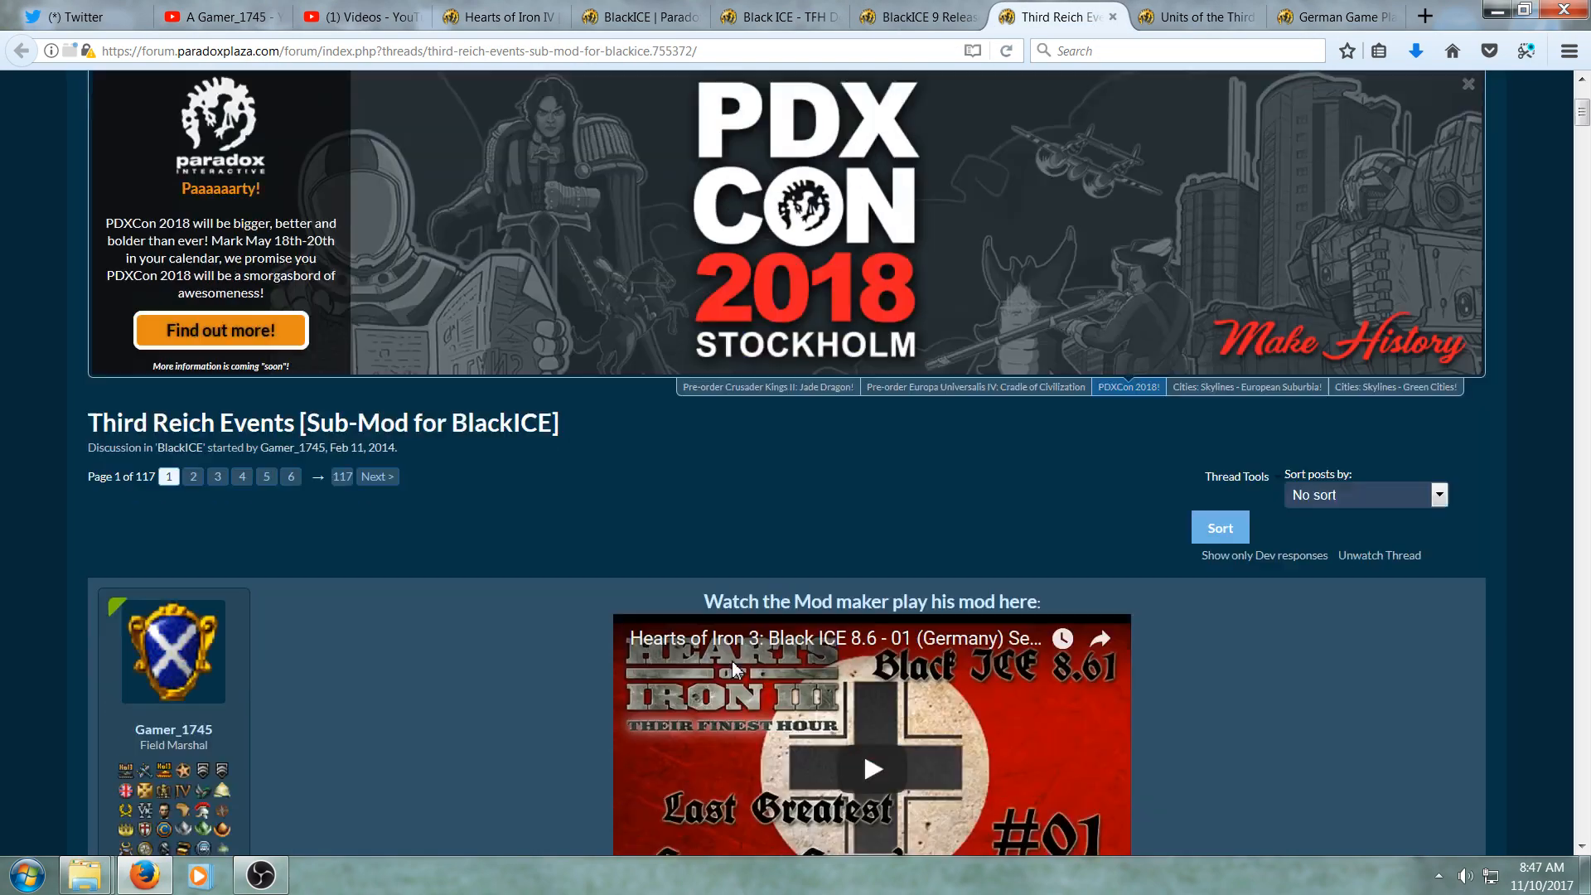
{"action": "scroll", "coordinate": [735, 667], "scroll_direction": "down", "scroll_amount": 8}
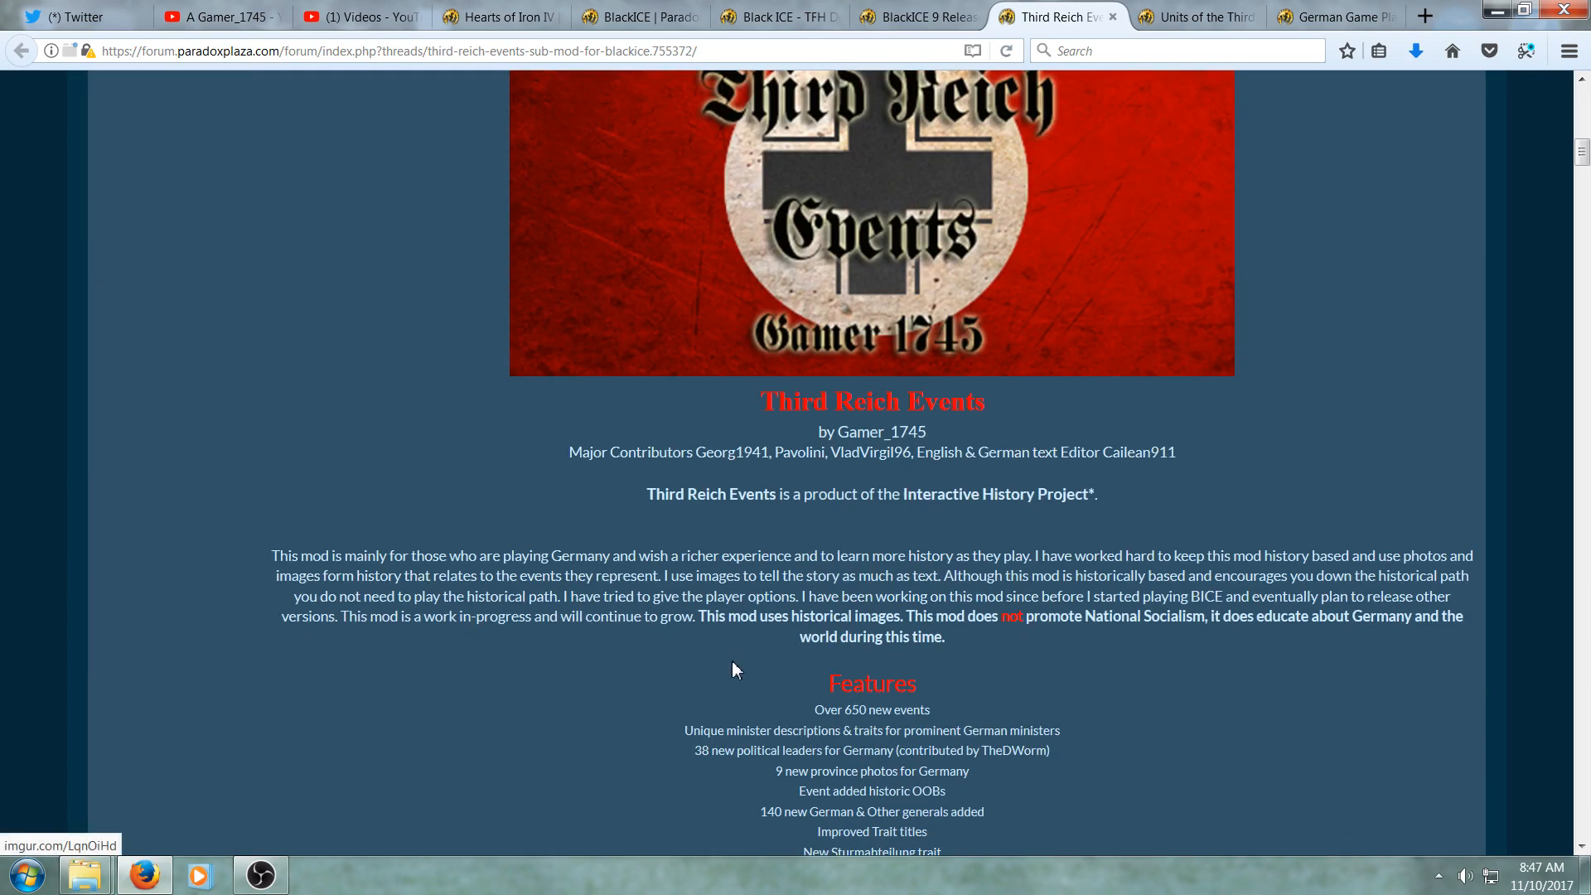
- Read through the Third Reich Events thread description, download link and installation instructions
{"action": "scroll", "coordinate": [709, 506], "scroll_direction": "down", "scroll_amount": 3}
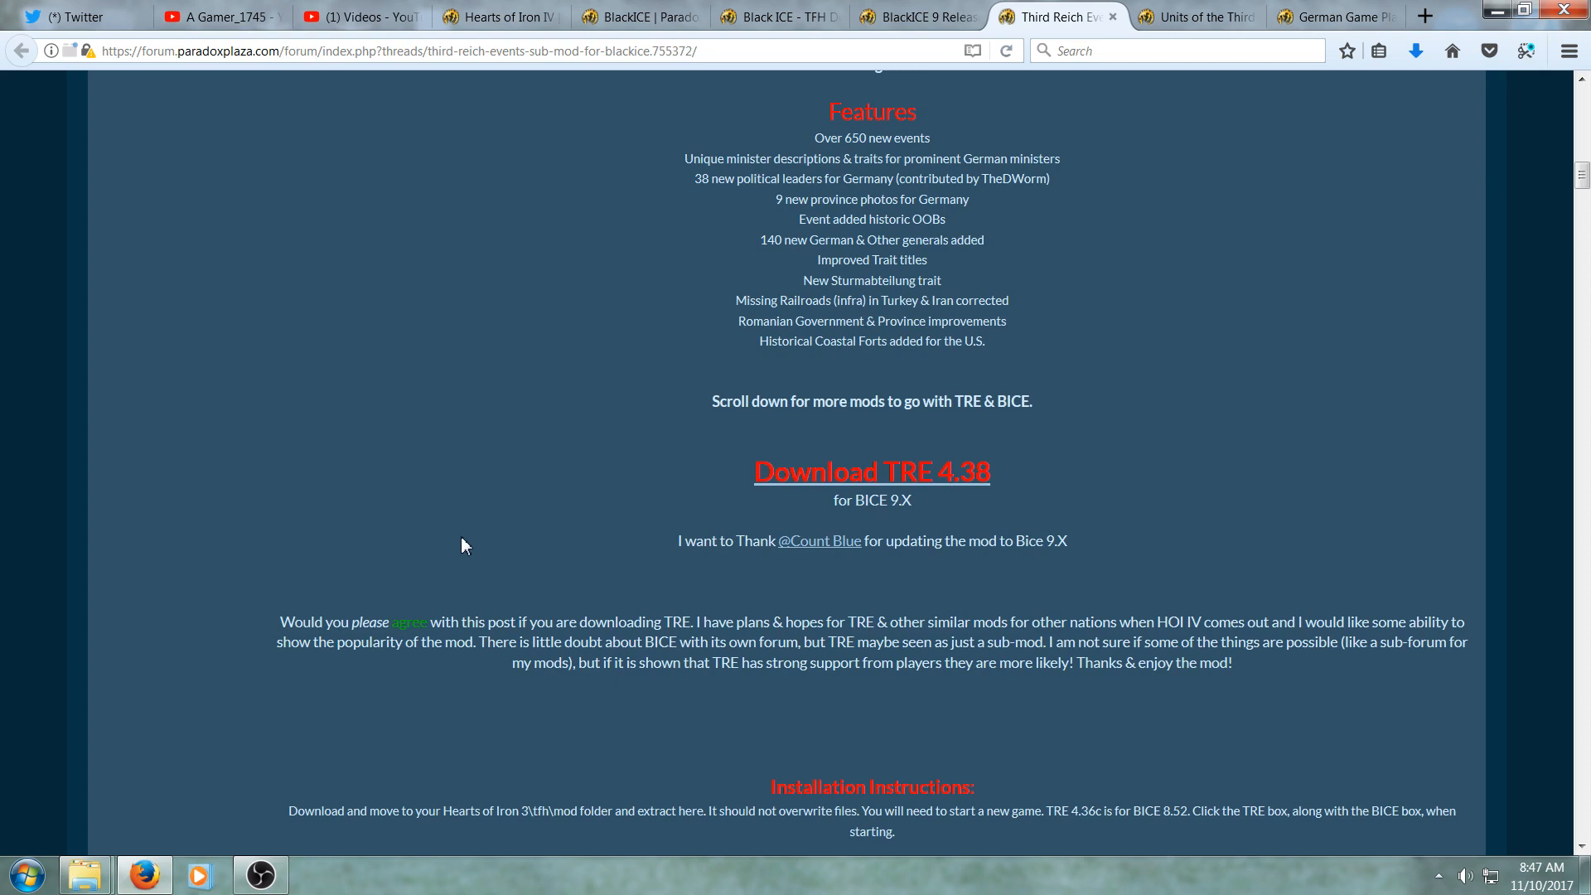
{"action": "scroll", "coordinate": [462, 538], "scroll_direction": "up", "scroll_amount": 5}
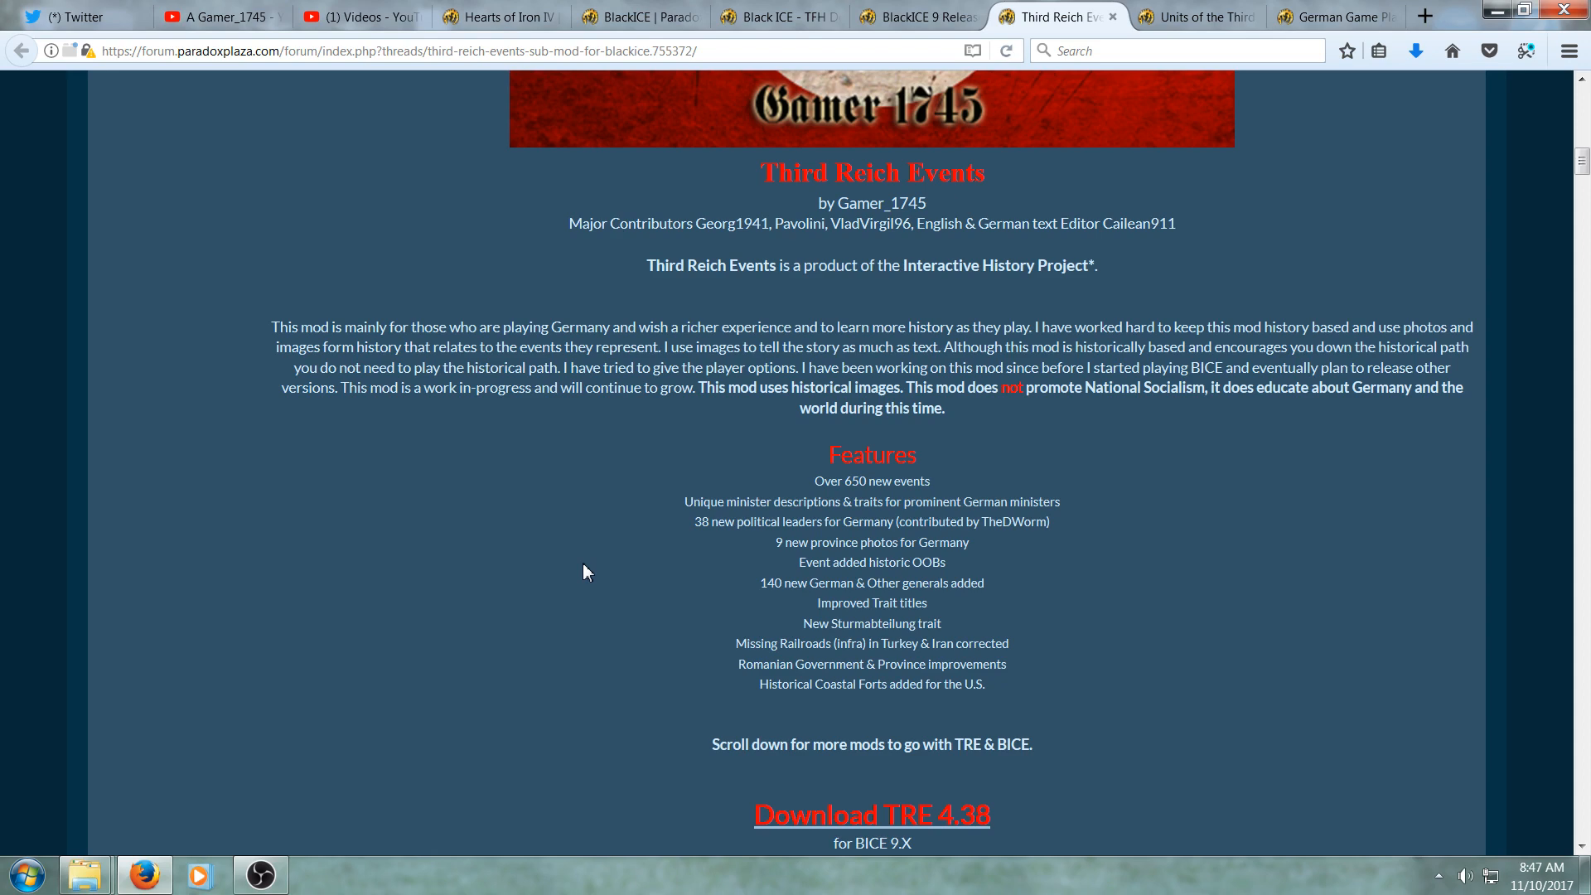
{"action": "scroll", "coordinate": [584, 572], "scroll_direction": "down", "scroll_amount": 4}
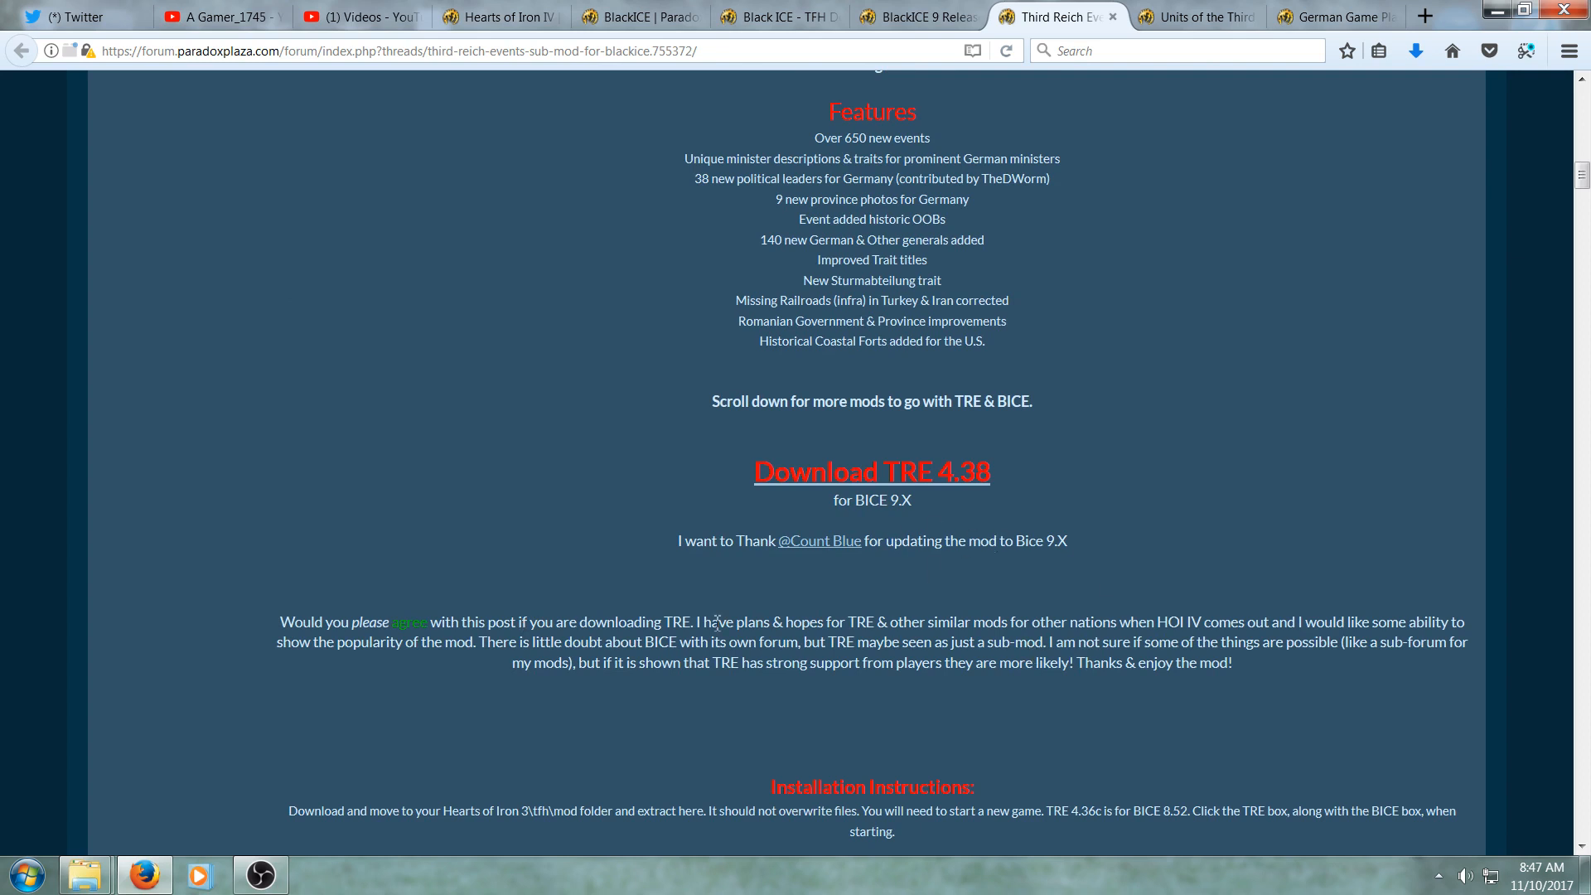
{"action": "scroll", "coordinate": [701, 630], "scroll_direction": "down", "scroll_amount": 1}
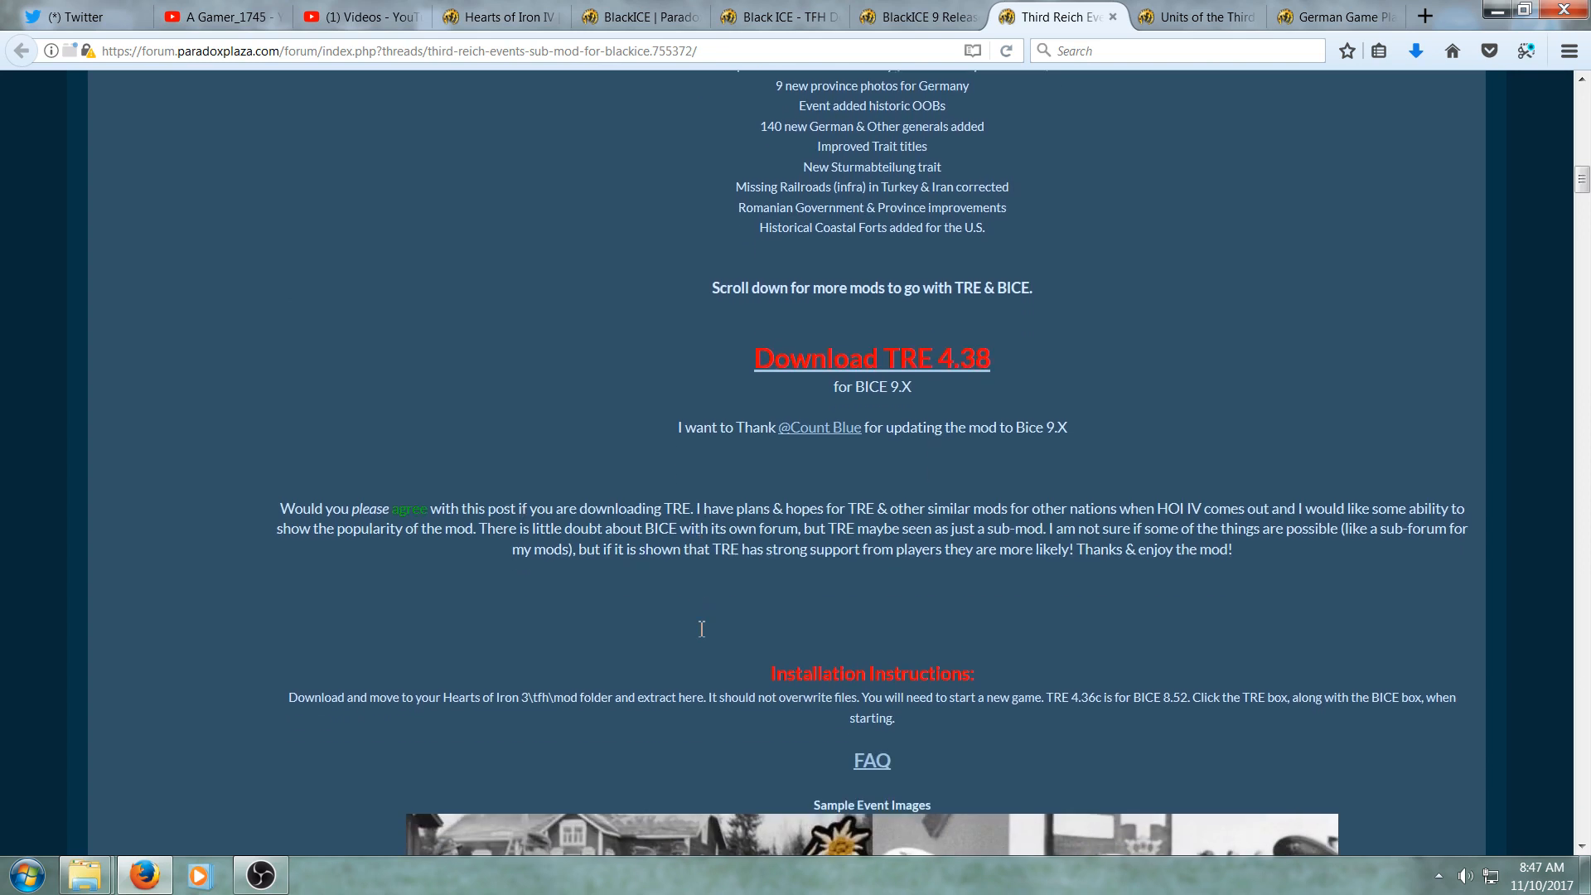
{"action": "scroll", "coordinate": [700, 636], "scroll_direction": "down", "scroll_amount": 1}
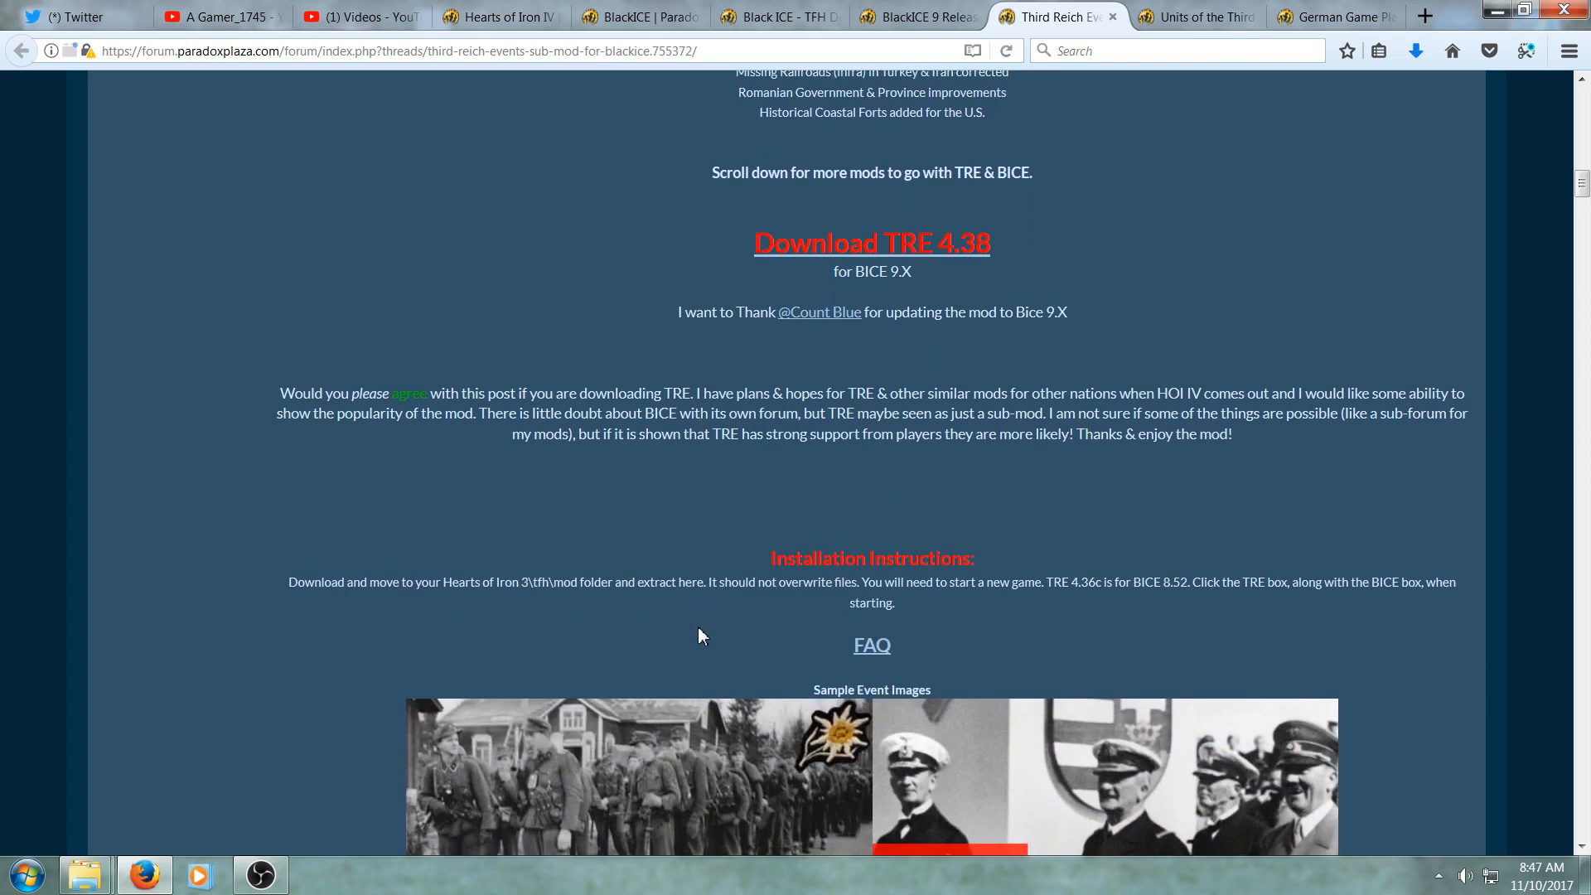
{"action": "scroll", "coordinate": [302, 625], "scroll_direction": "down", "scroll_amount": 15}
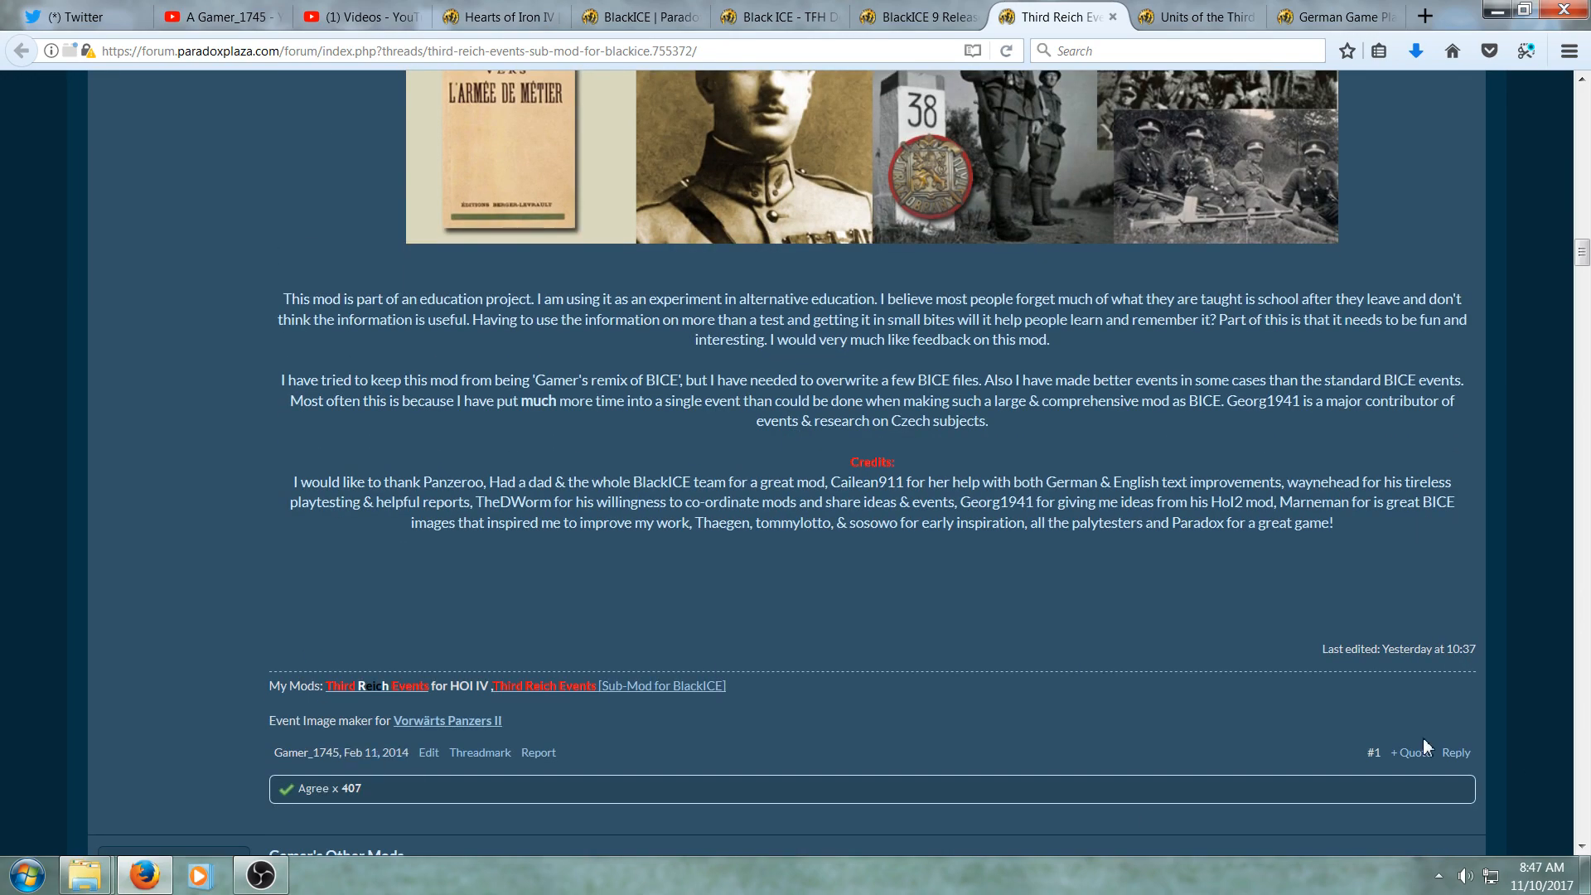
{"action": "scroll", "coordinate": [1136, 685], "scroll_direction": "up", "scroll_amount": 15}
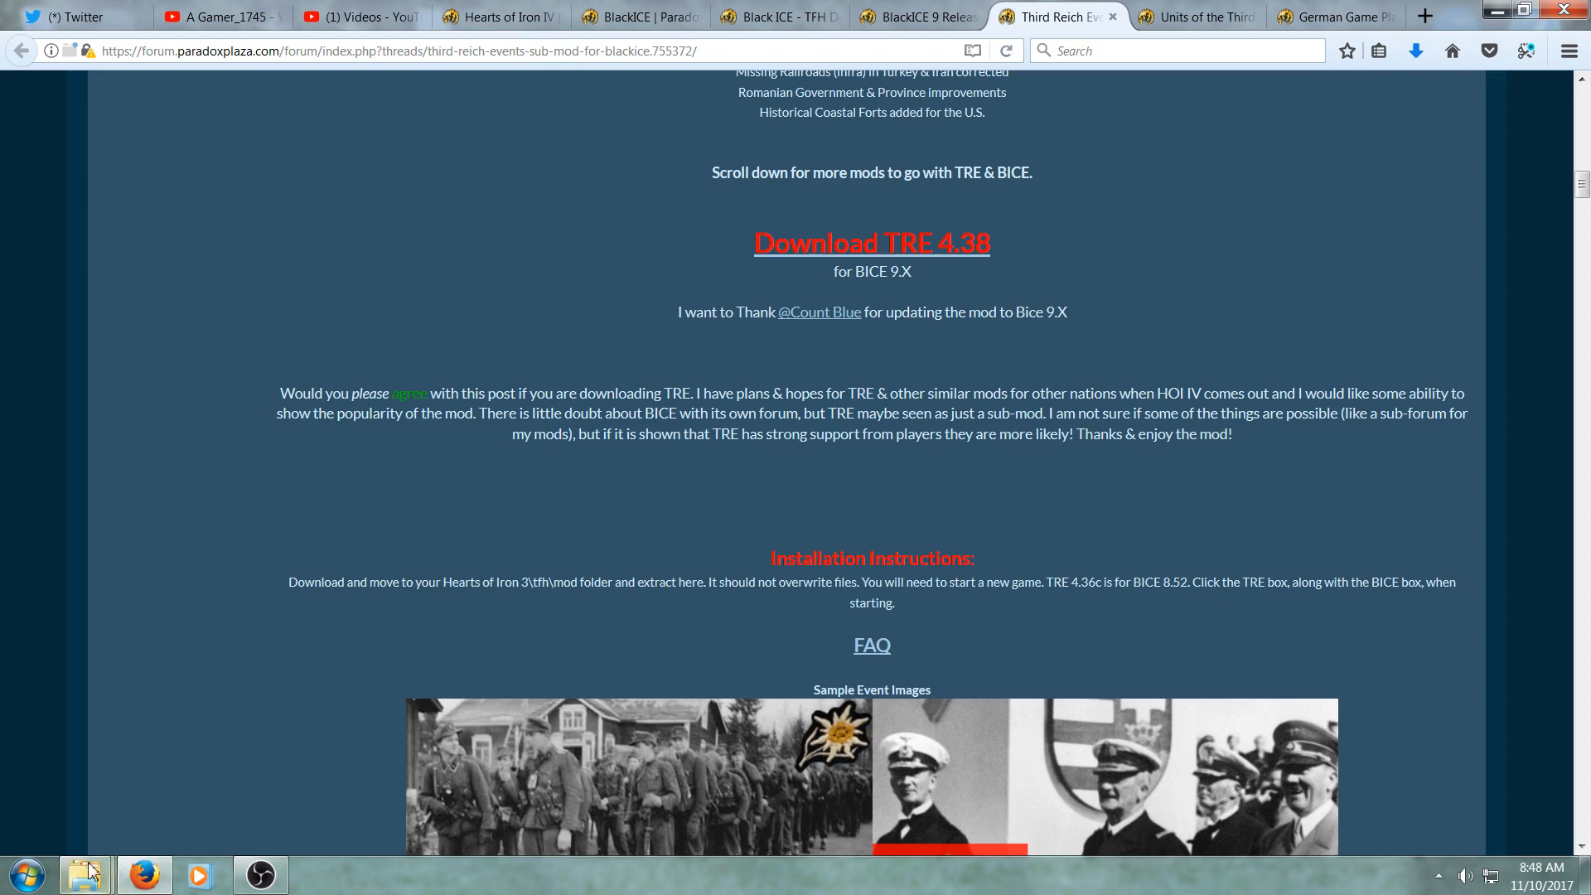
- Copy TRE 4.38.ZIP from the DL folder into the tfh\mod folder
{"action": "mouse_move", "coordinate": [85, 875]}
{"action": "left_click", "coordinate": [313, 732]}
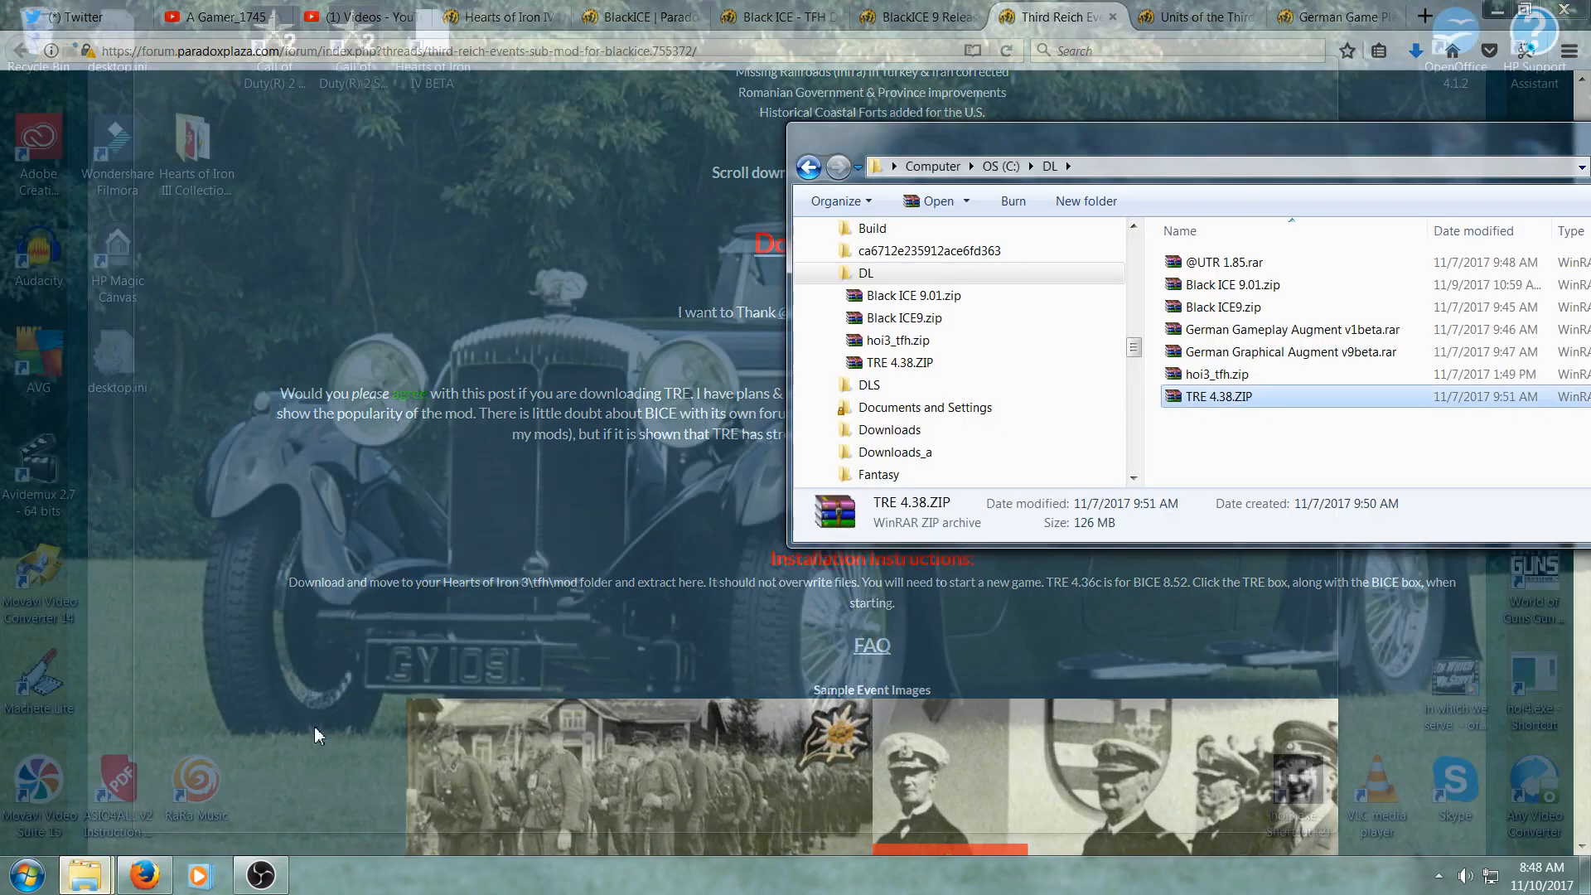
{"action": "left_click", "coordinate": [41, 877]}
{"action": "left_click", "coordinate": [83, 879]}
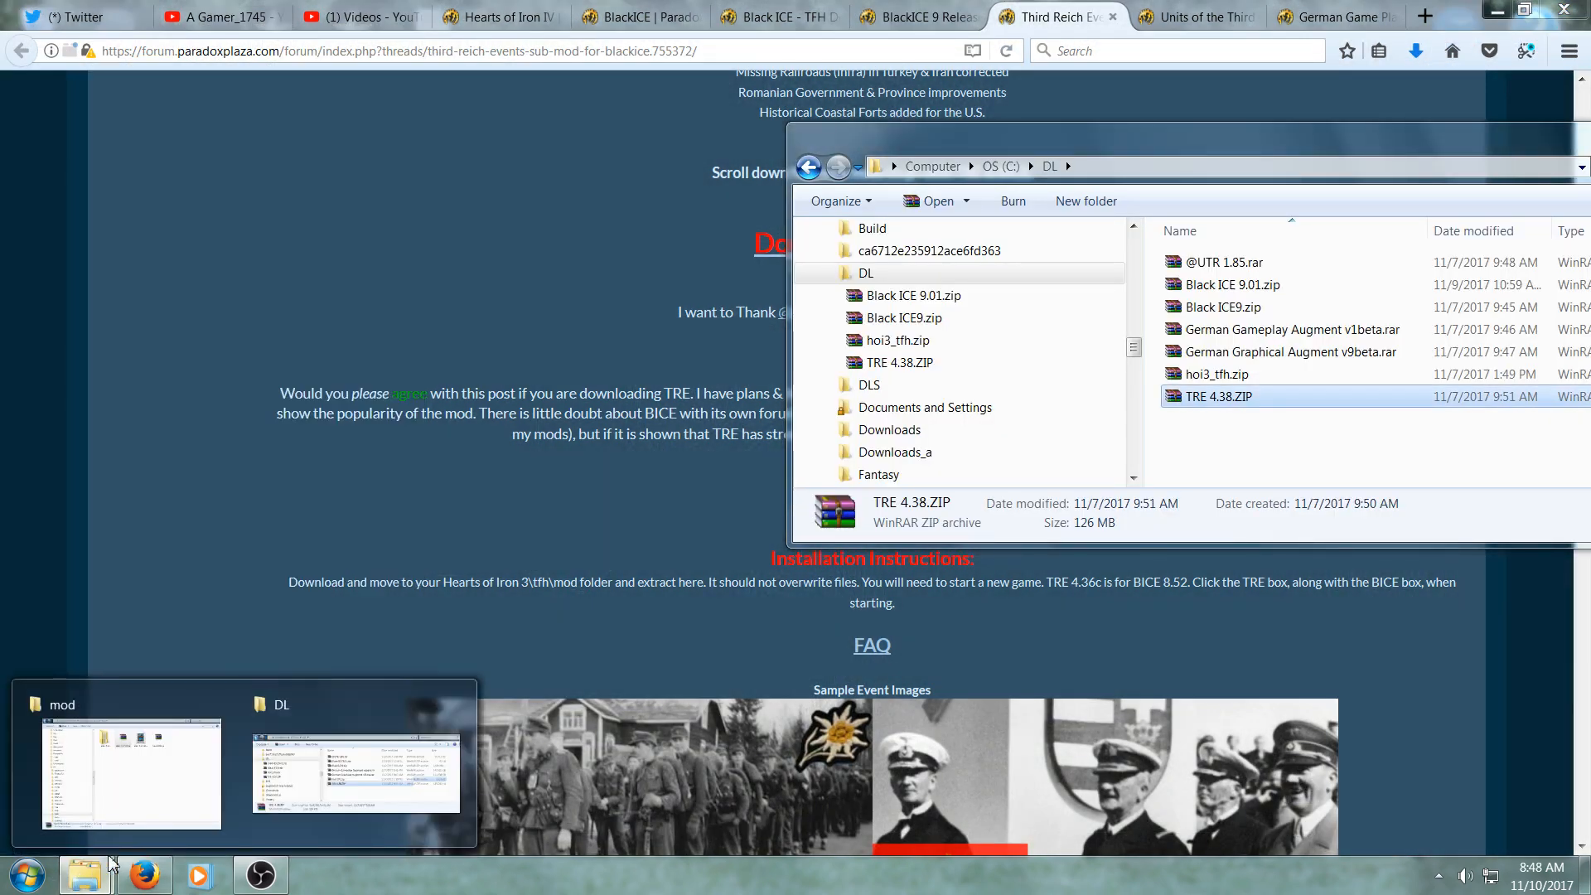
{"action": "left_click", "coordinate": [141, 729]}
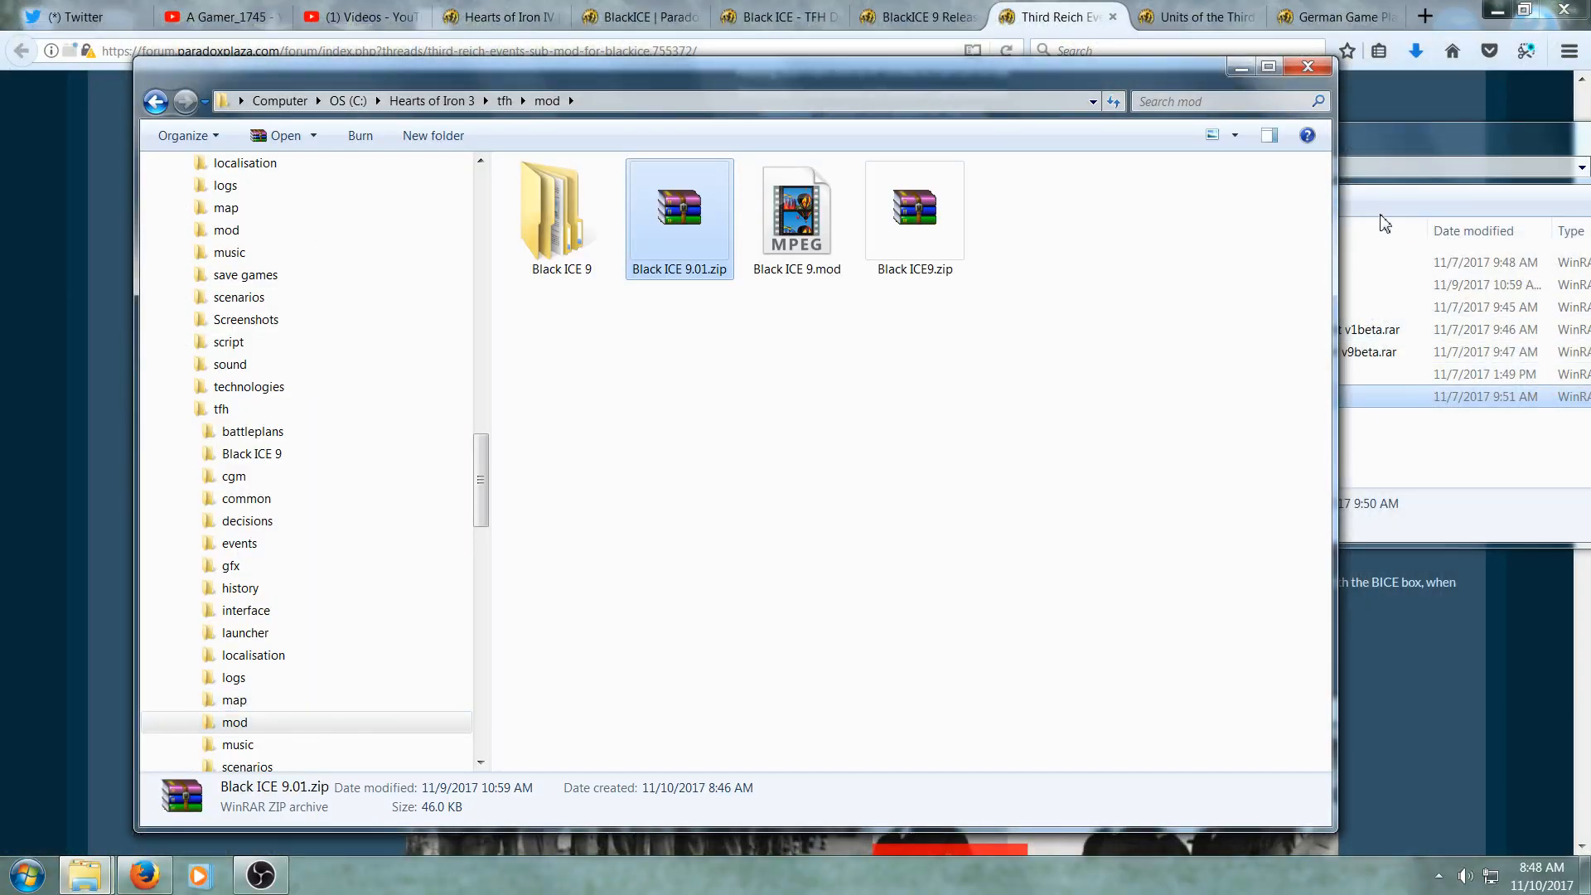
{"action": "left_click", "coordinate": [1392, 155]}
{"action": "left_click_drag", "start_coordinate": [1217, 414], "coordinate": [705, 572]}
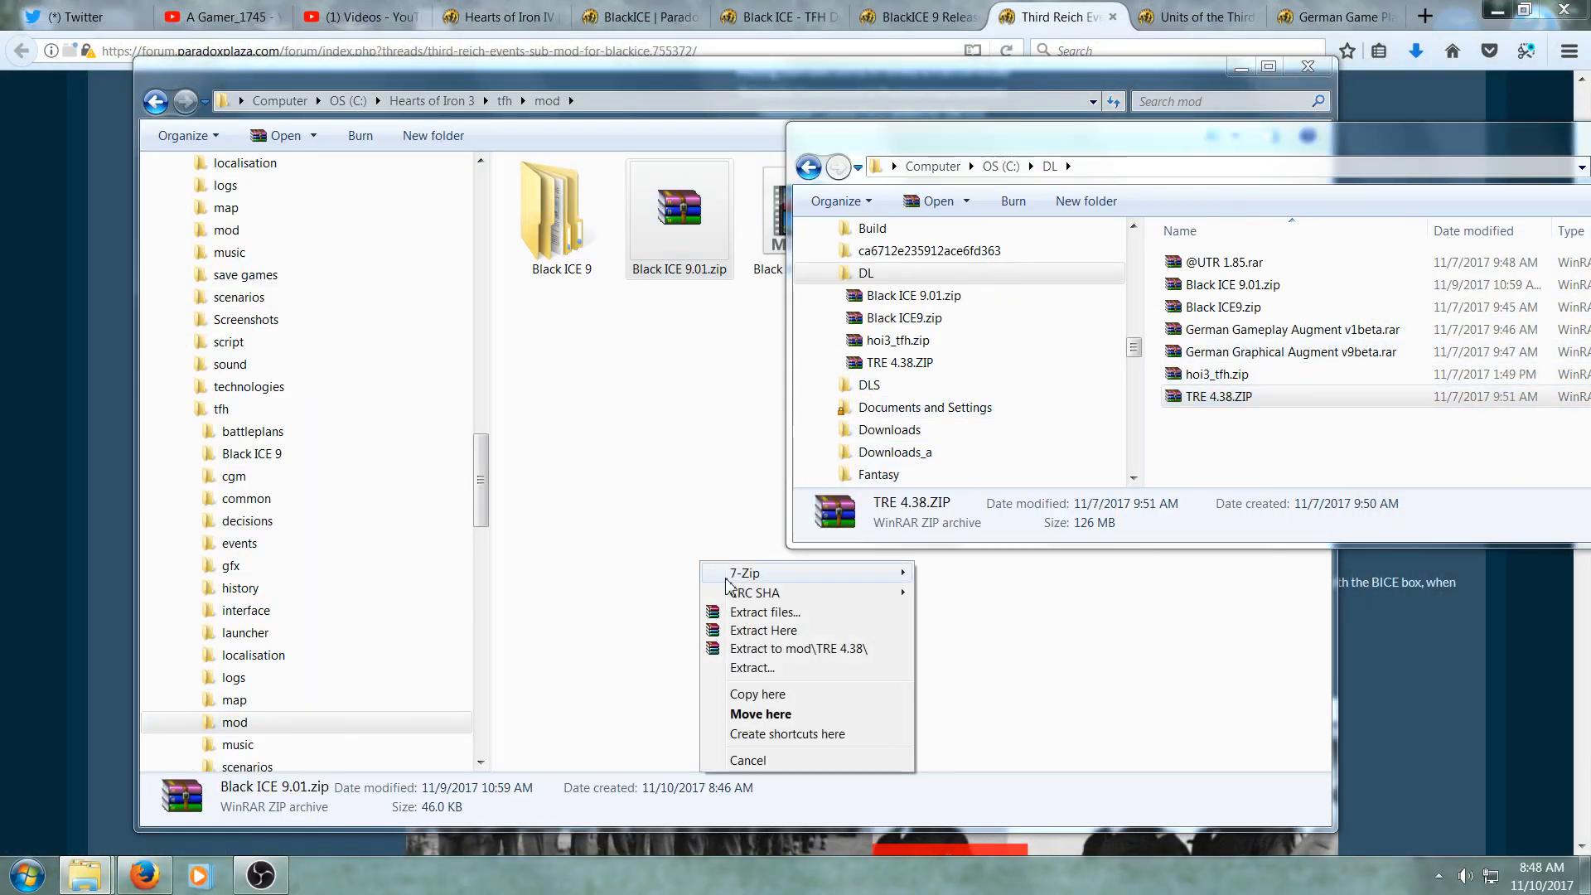
{"action": "left_click", "coordinate": [770, 699]}
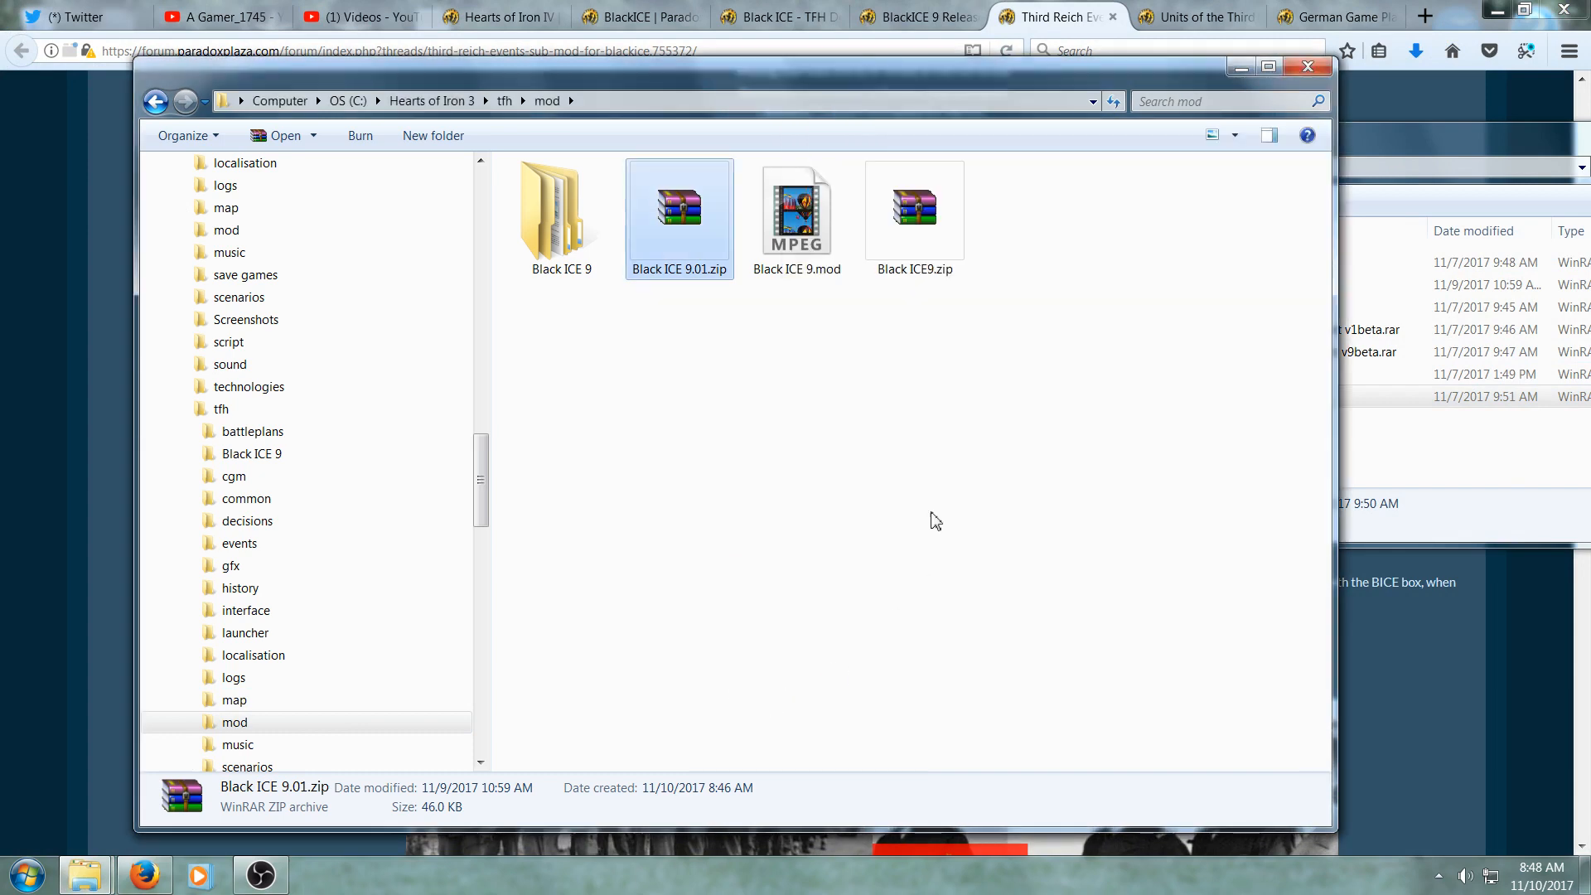
- Extract TRE 4.38.ZIP here in the mod folder
{"action": "left_click", "coordinate": [1043, 249]}
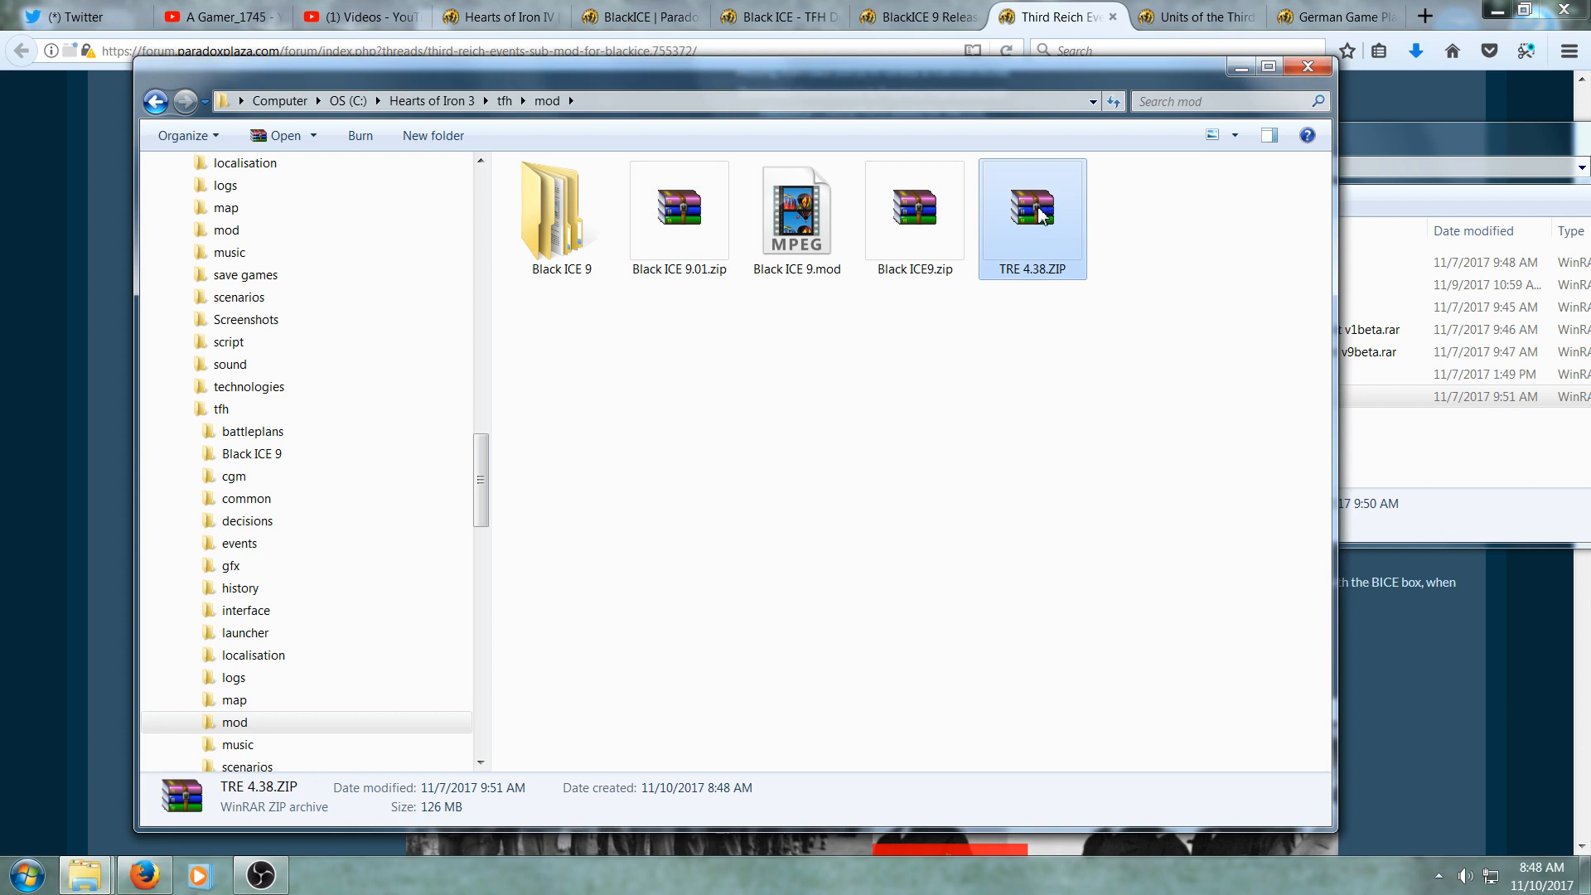
{"action": "right_click", "coordinate": [1042, 216]}
{"action": "left_click", "coordinate": [1070, 259]}
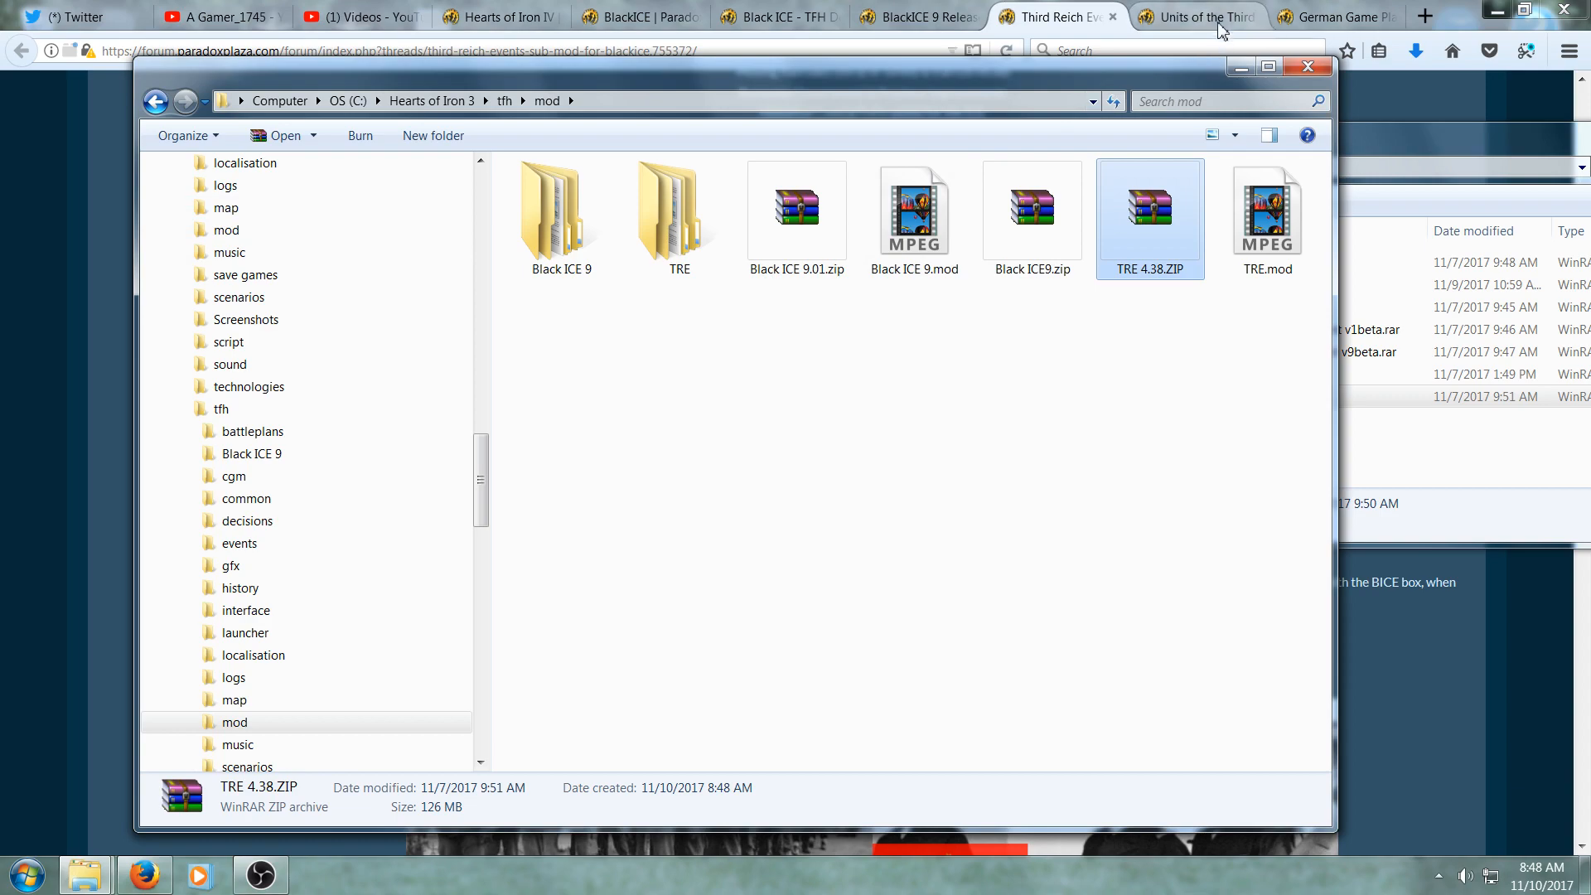
- Review the Units of the Third Reich sub-mod thread and its install instructions
{"action": "left_click", "coordinate": [1177, 17]}
{"action": "scroll", "coordinate": [590, 573], "scroll_direction": "up", "scroll_amount": 10}
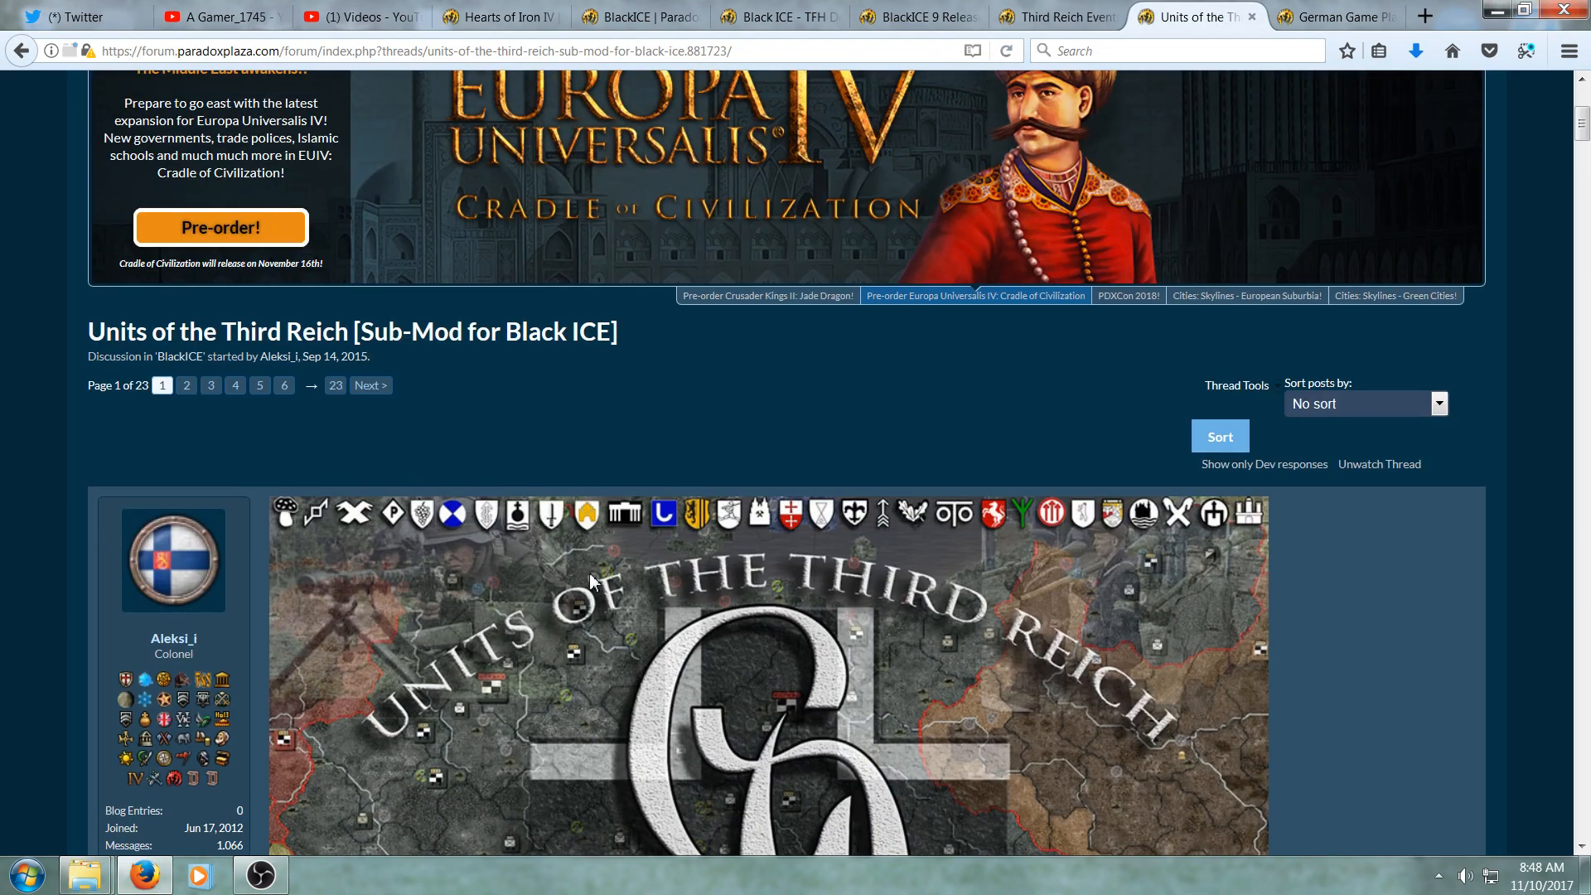
{"action": "scroll", "coordinate": [590, 575], "scroll_direction": "down", "scroll_amount": 3}
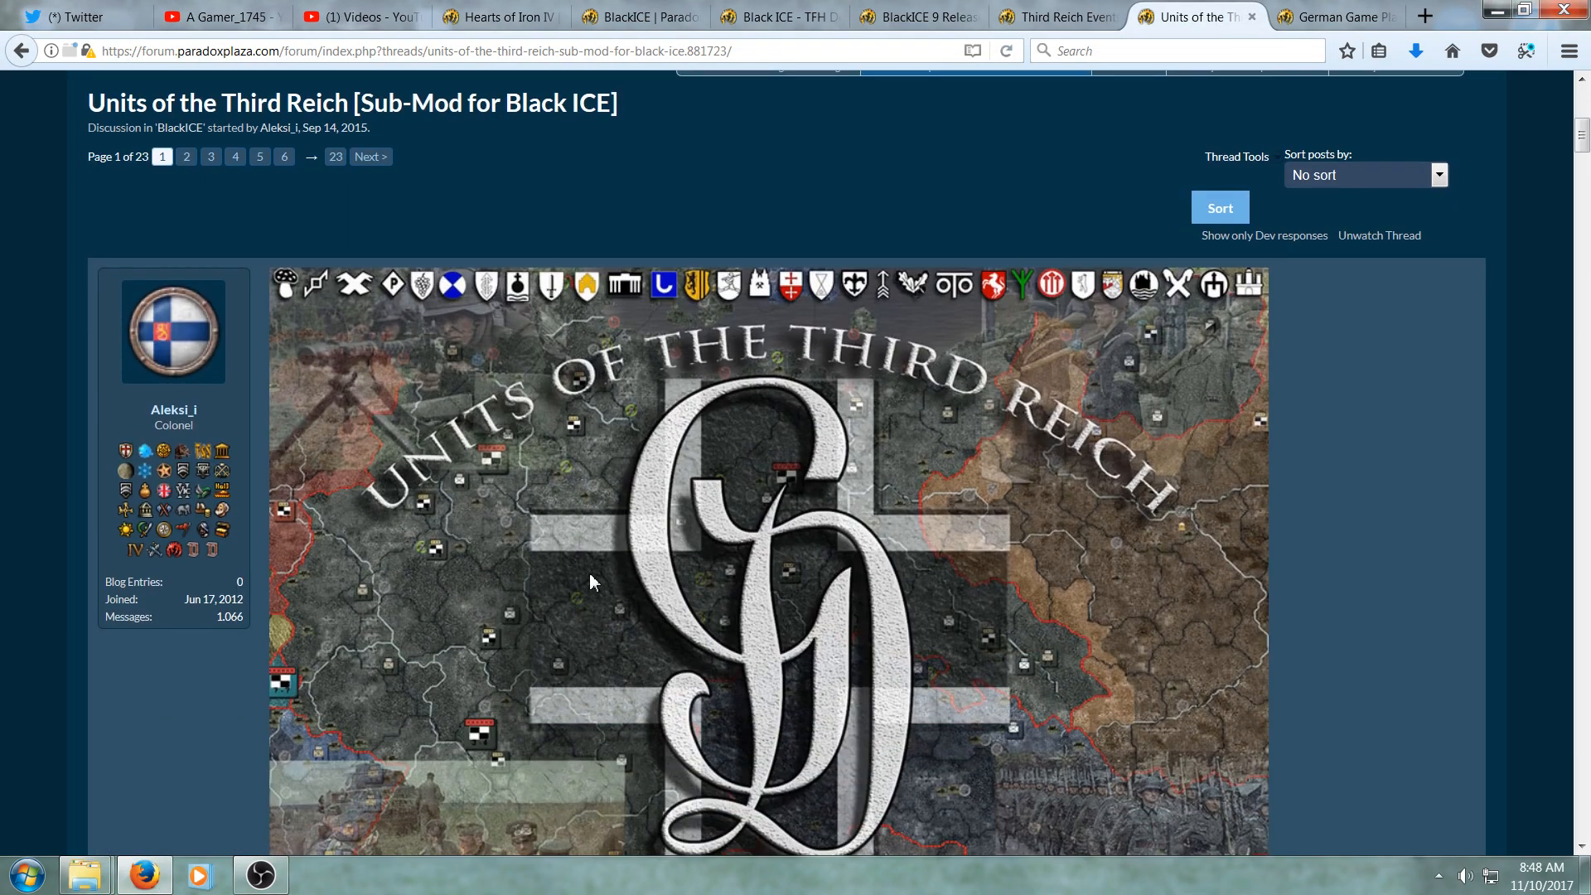
{"action": "scroll", "coordinate": [589, 573], "scroll_direction": "down", "scroll_amount": 1}
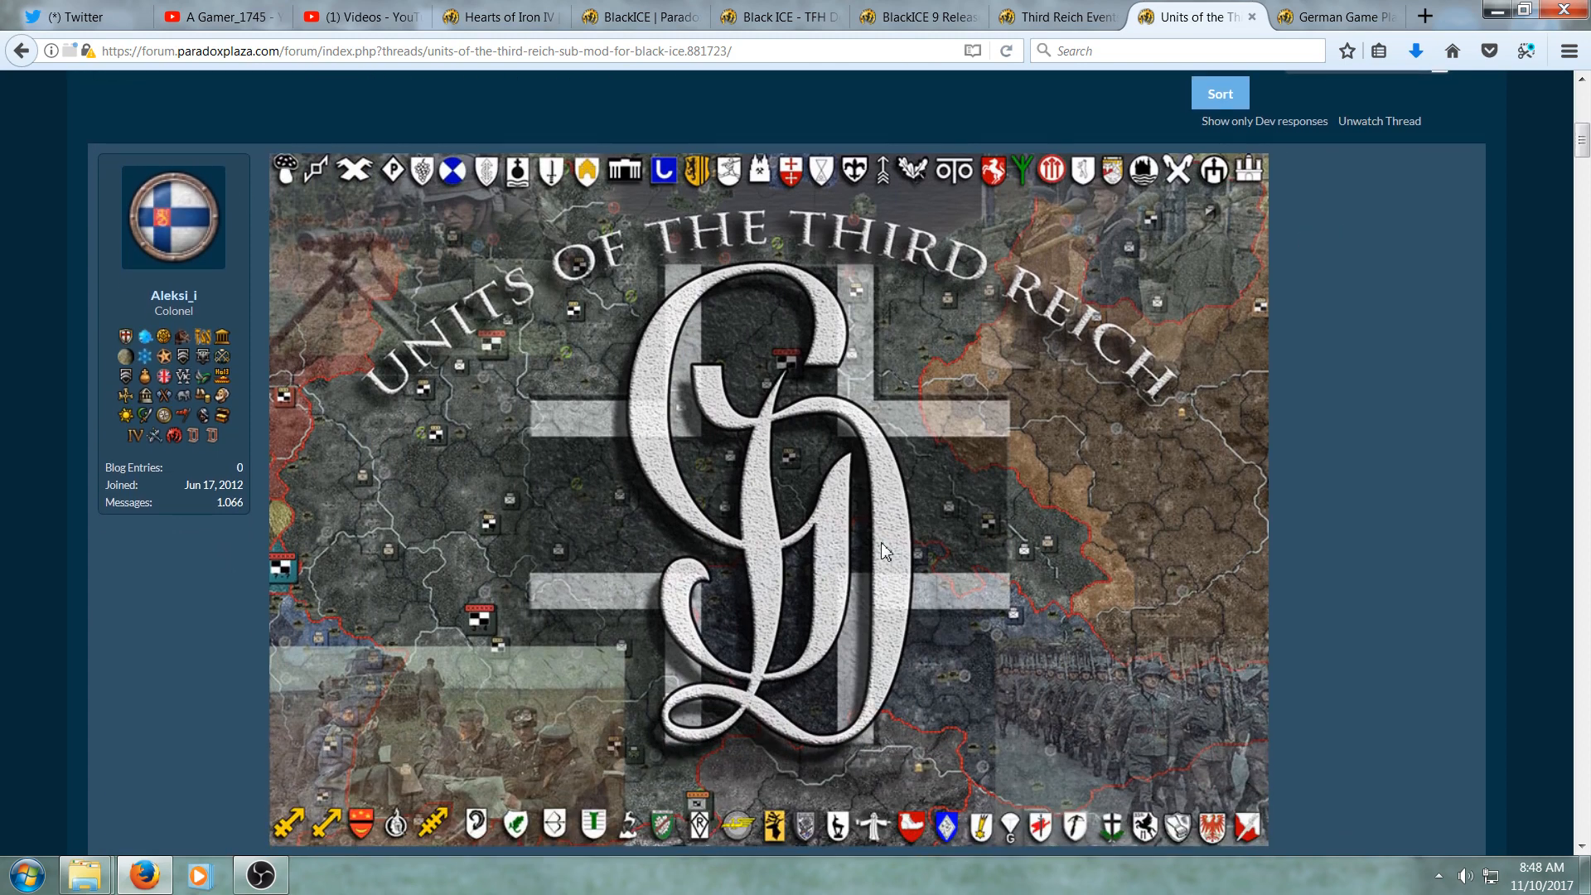
{"action": "scroll", "coordinate": [882, 543], "scroll_direction": "down", "scroll_amount": 2}
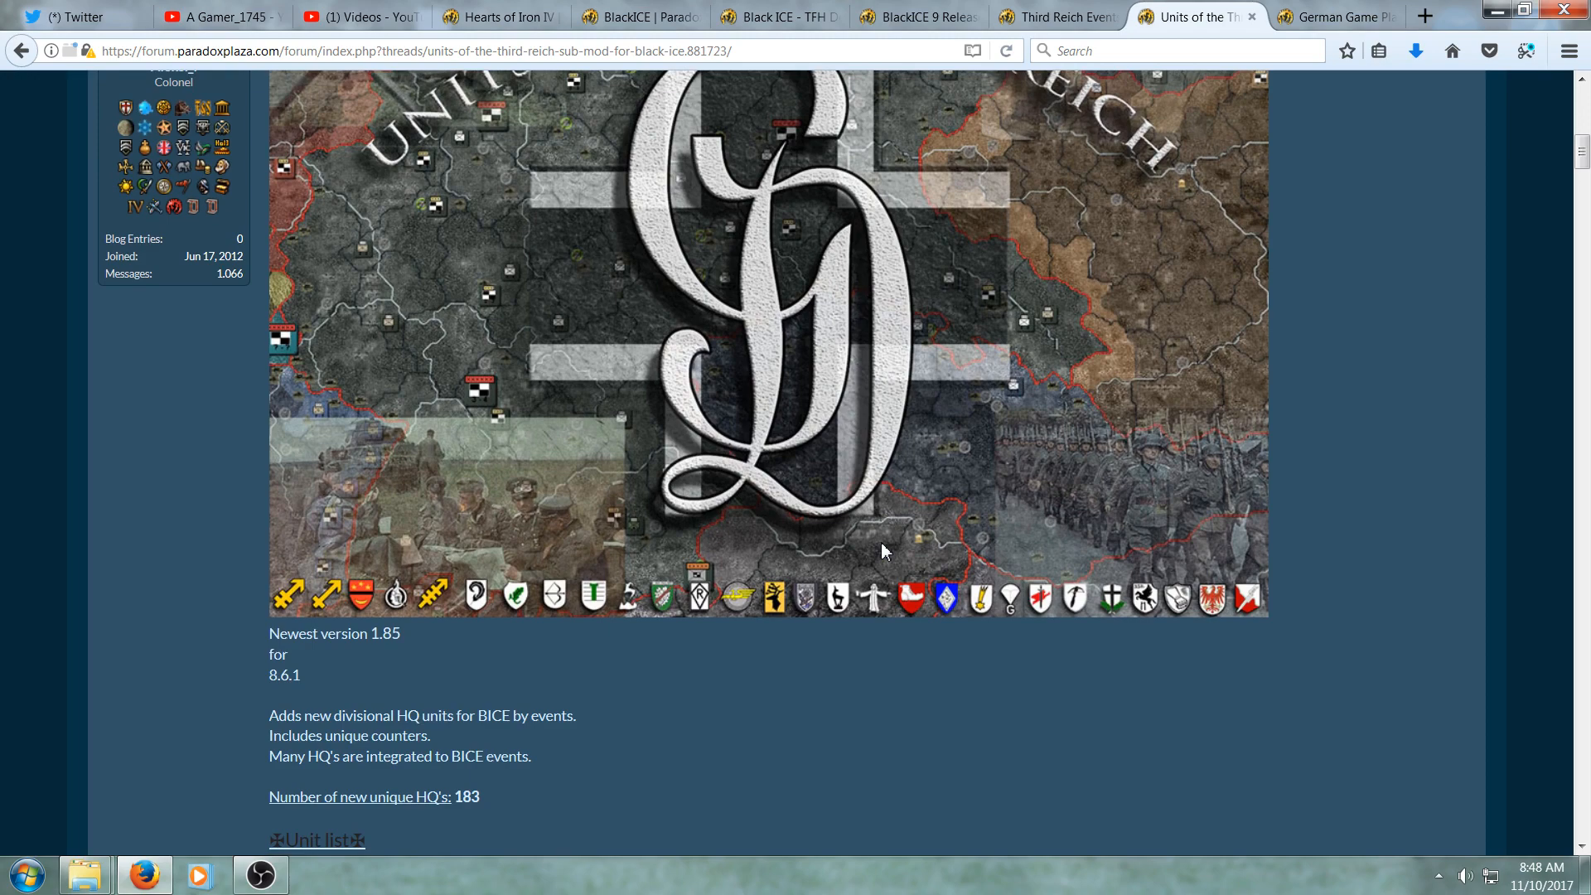
{"action": "scroll", "coordinate": [882, 542], "scroll_direction": "up", "scroll_amount": 1}
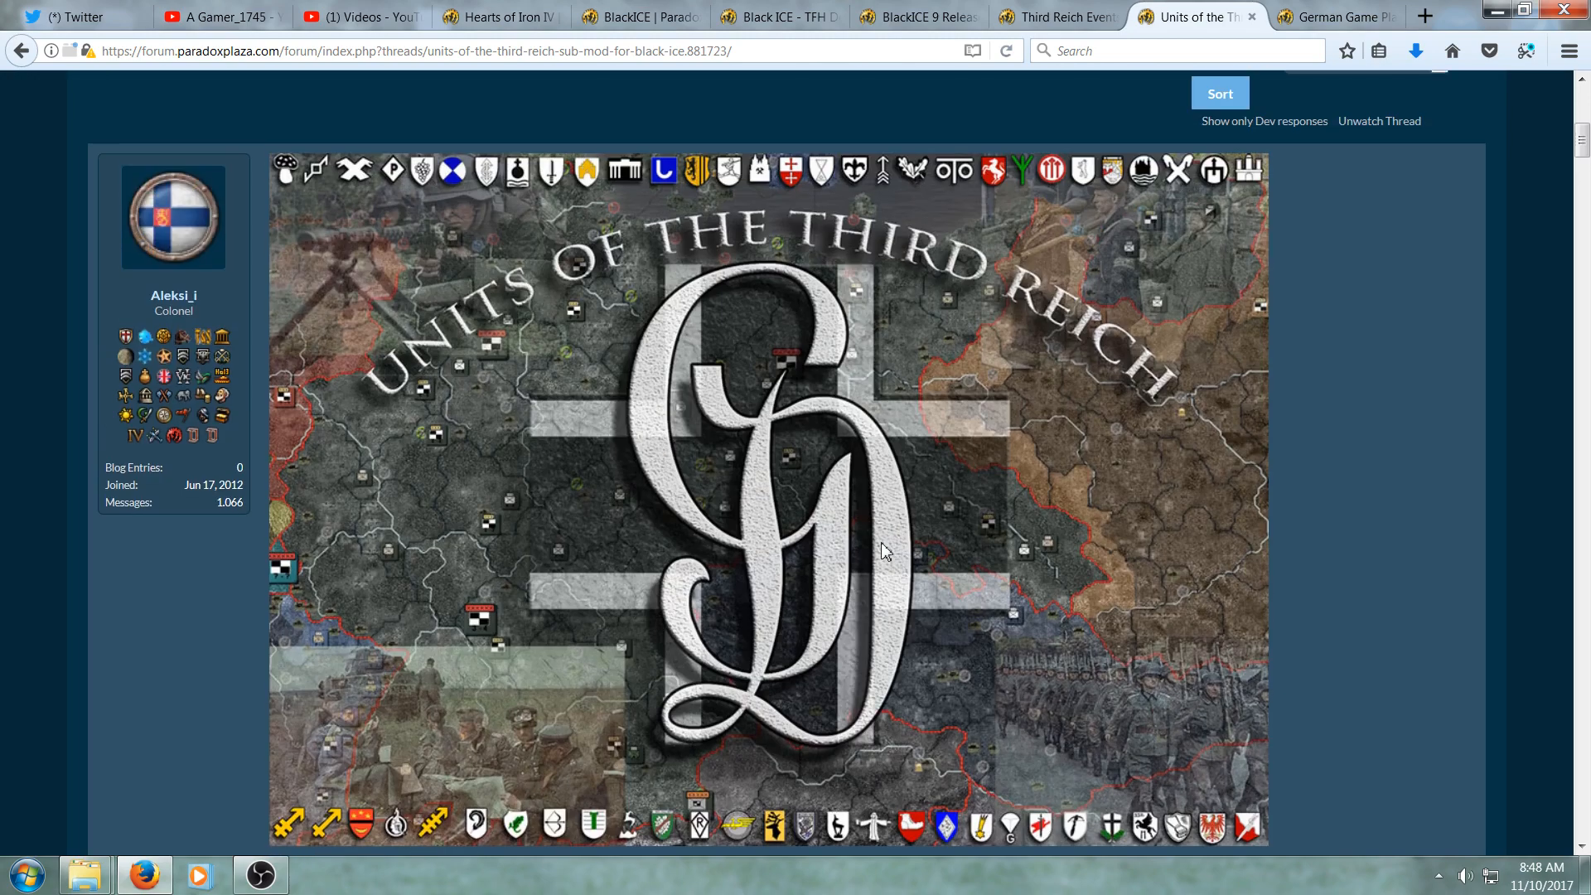
{"action": "scroll", "coordinate": [882, 542], "scroll_direction": "down", "scroll_amount": 3}
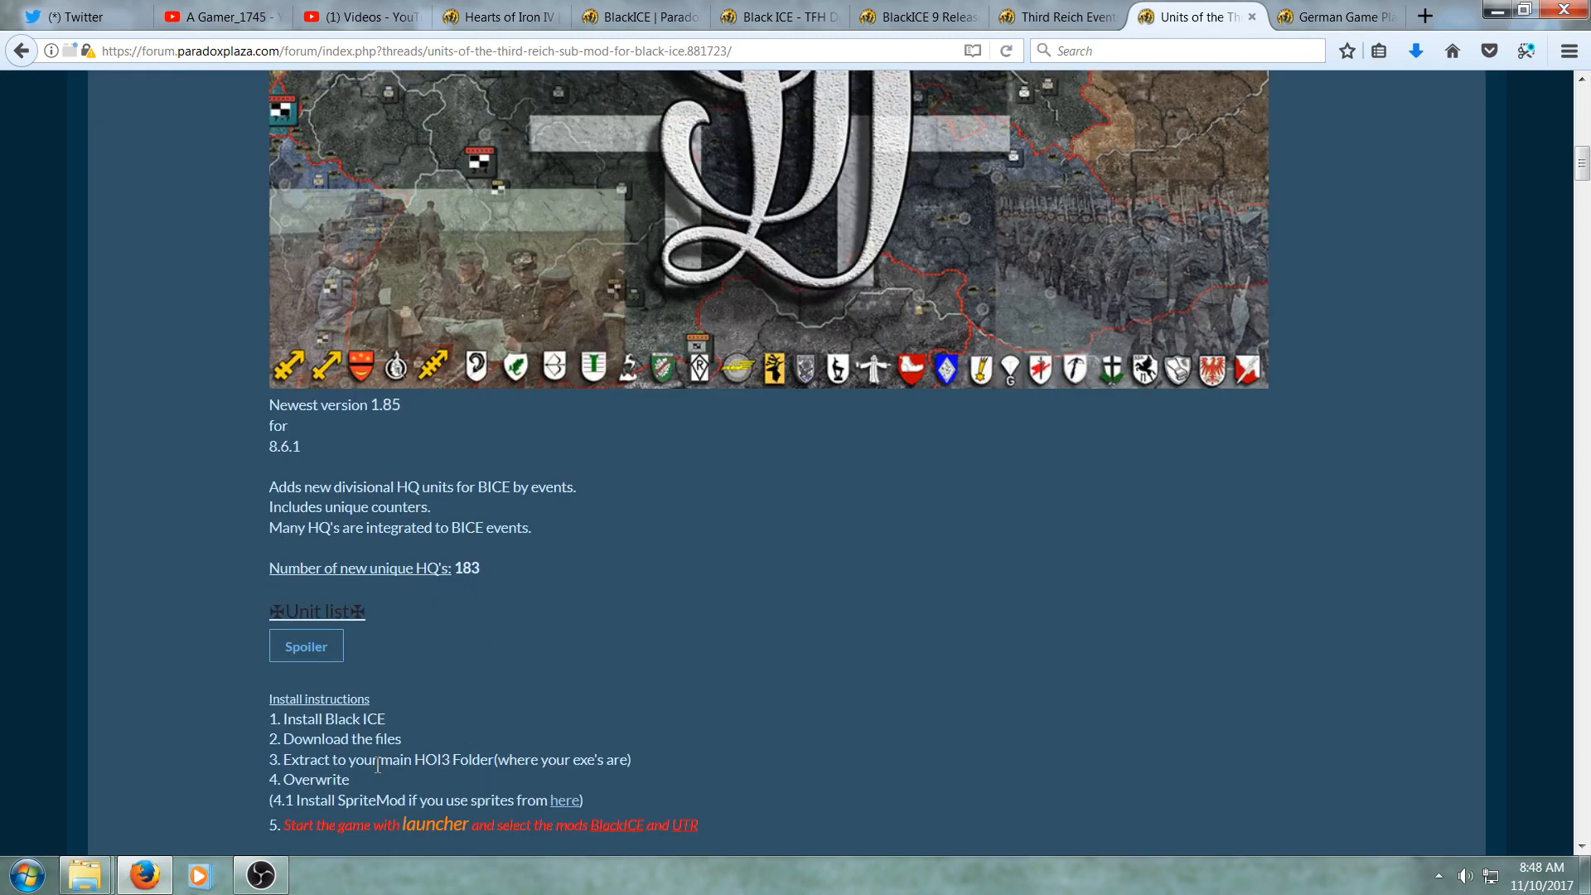
- Return to the Third Reich Events thread and view its top
{"action": "mouse_move", "coordinate": [83, 875]}
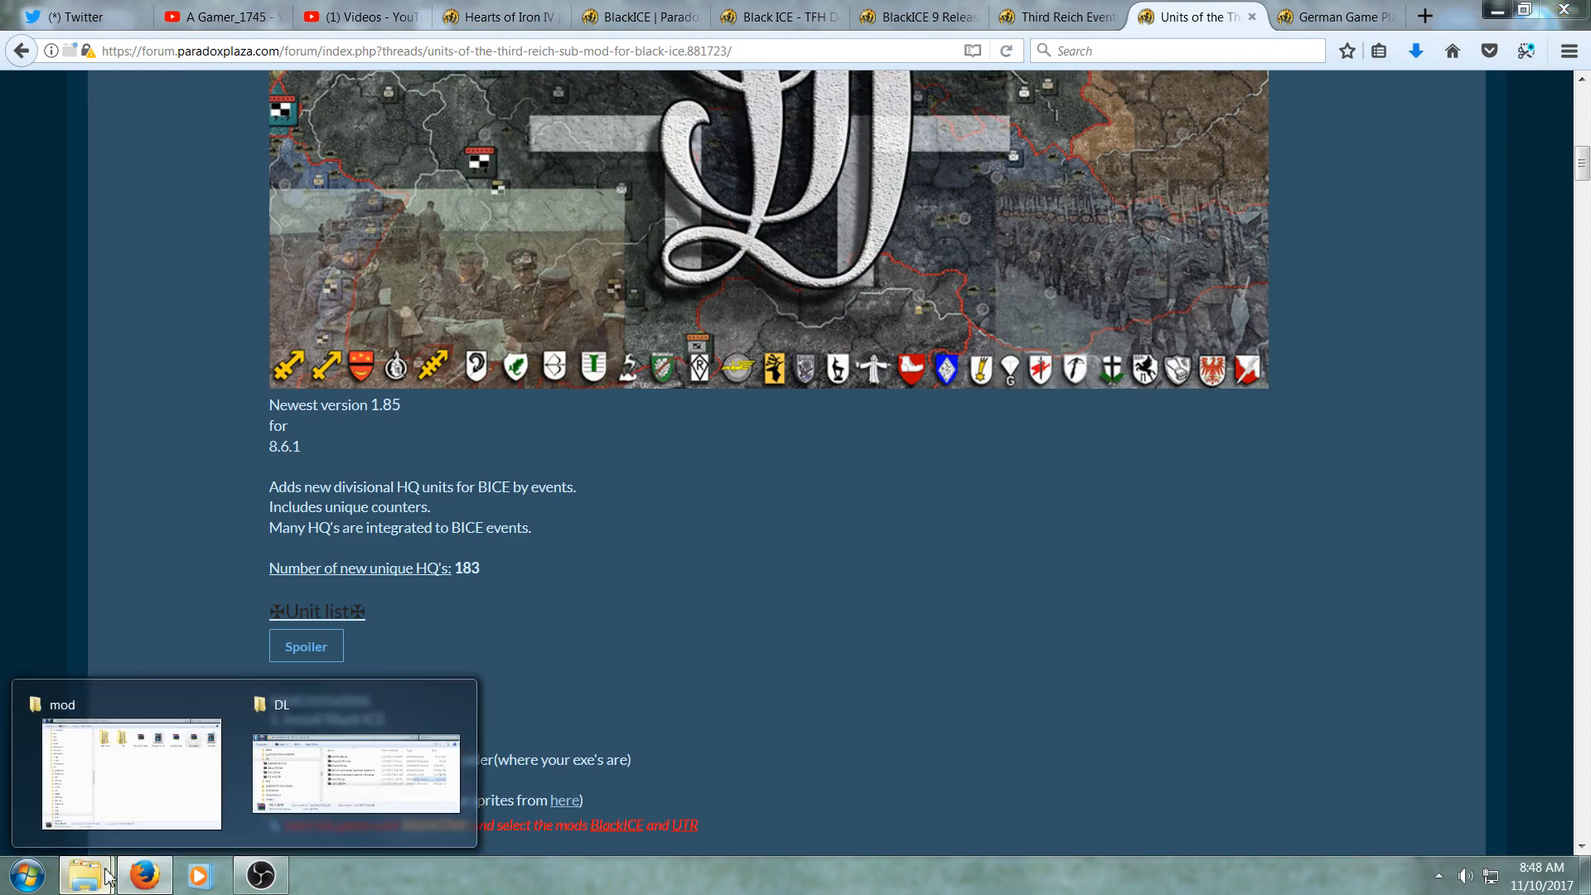
{"action": "mouse_move", "coordinate": [298, 742]}
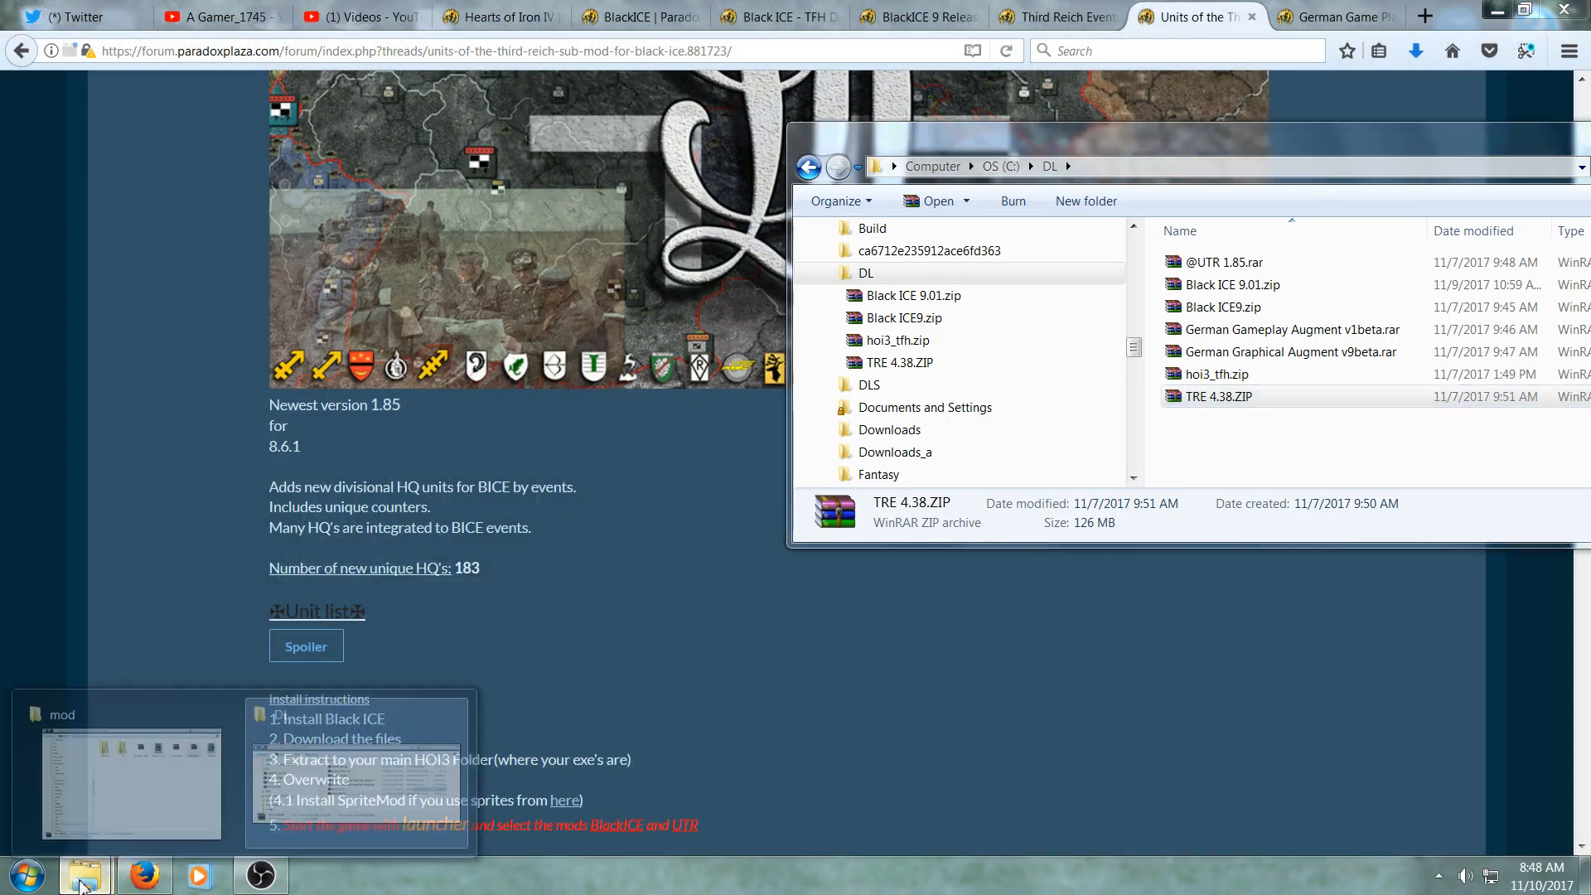
{"action": "left_click", "coordinate": [145, 750]}
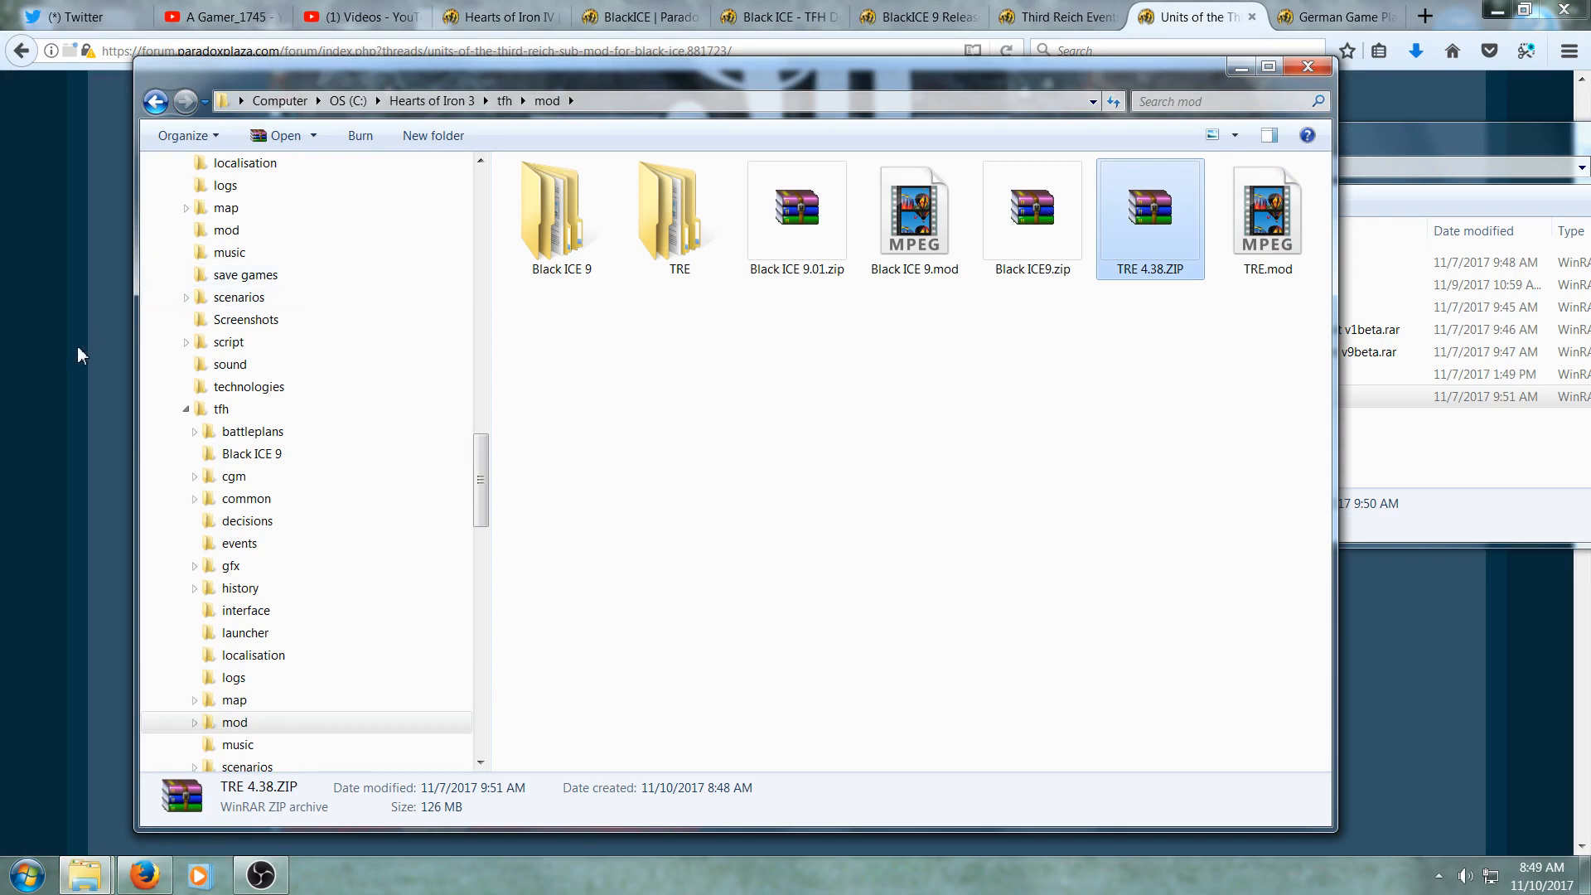
{"action": "left_click", "coordinate": [1057, 17]}
{"action": "scroll", "coordinate": [214, 544], "scroll_direction": "up", "scroll_amount": 10}
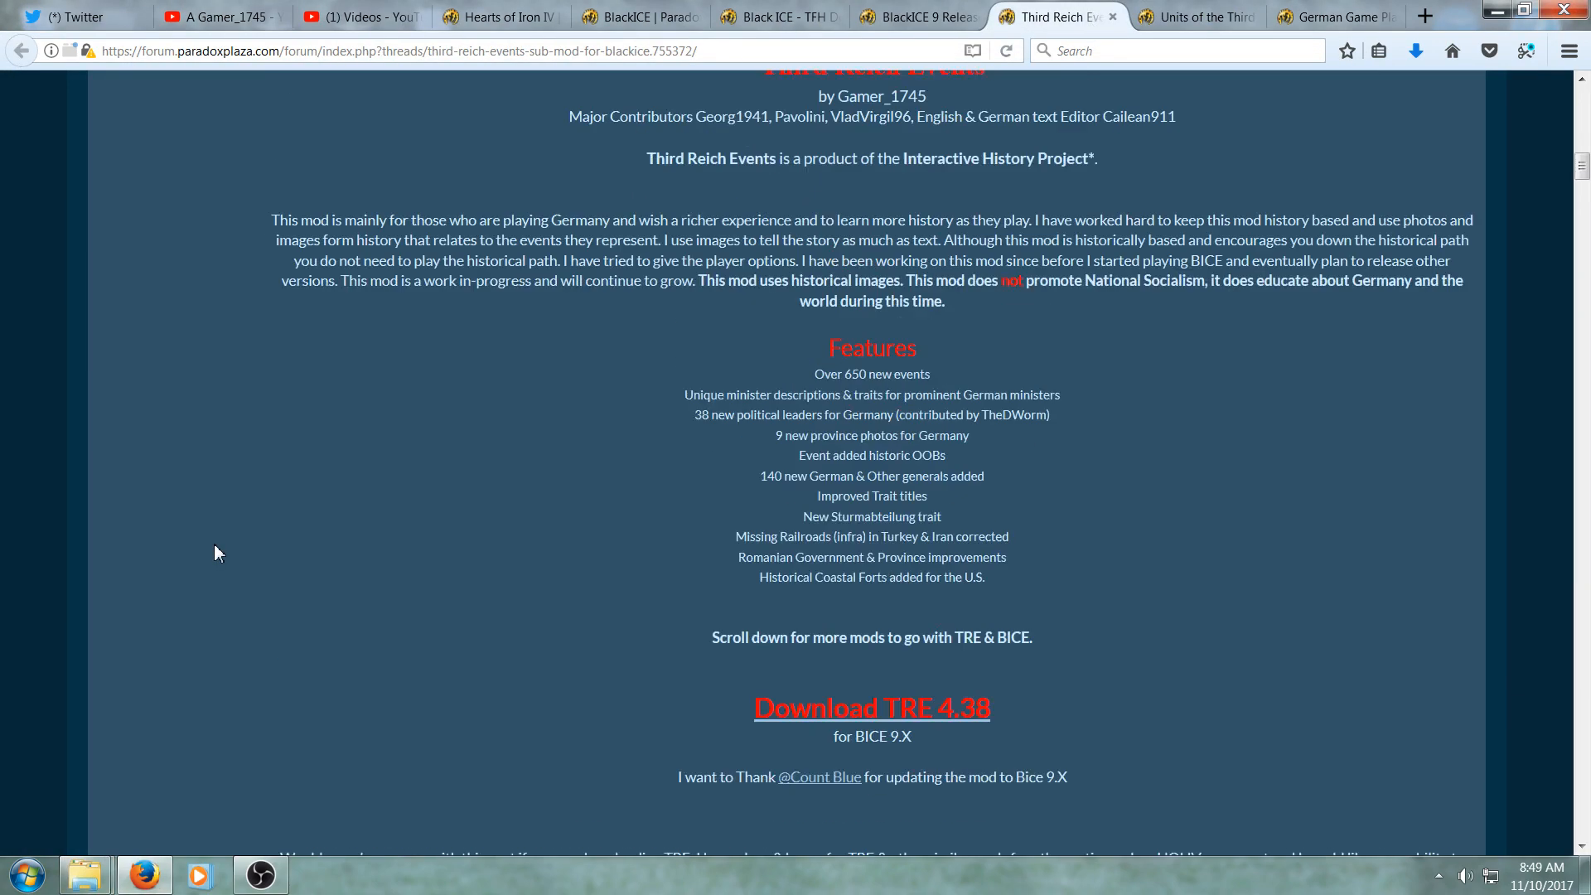
{"action": "scroll", "coordinate": [214, 544], "scroll_direction": "up", "scroll_amount": 4}
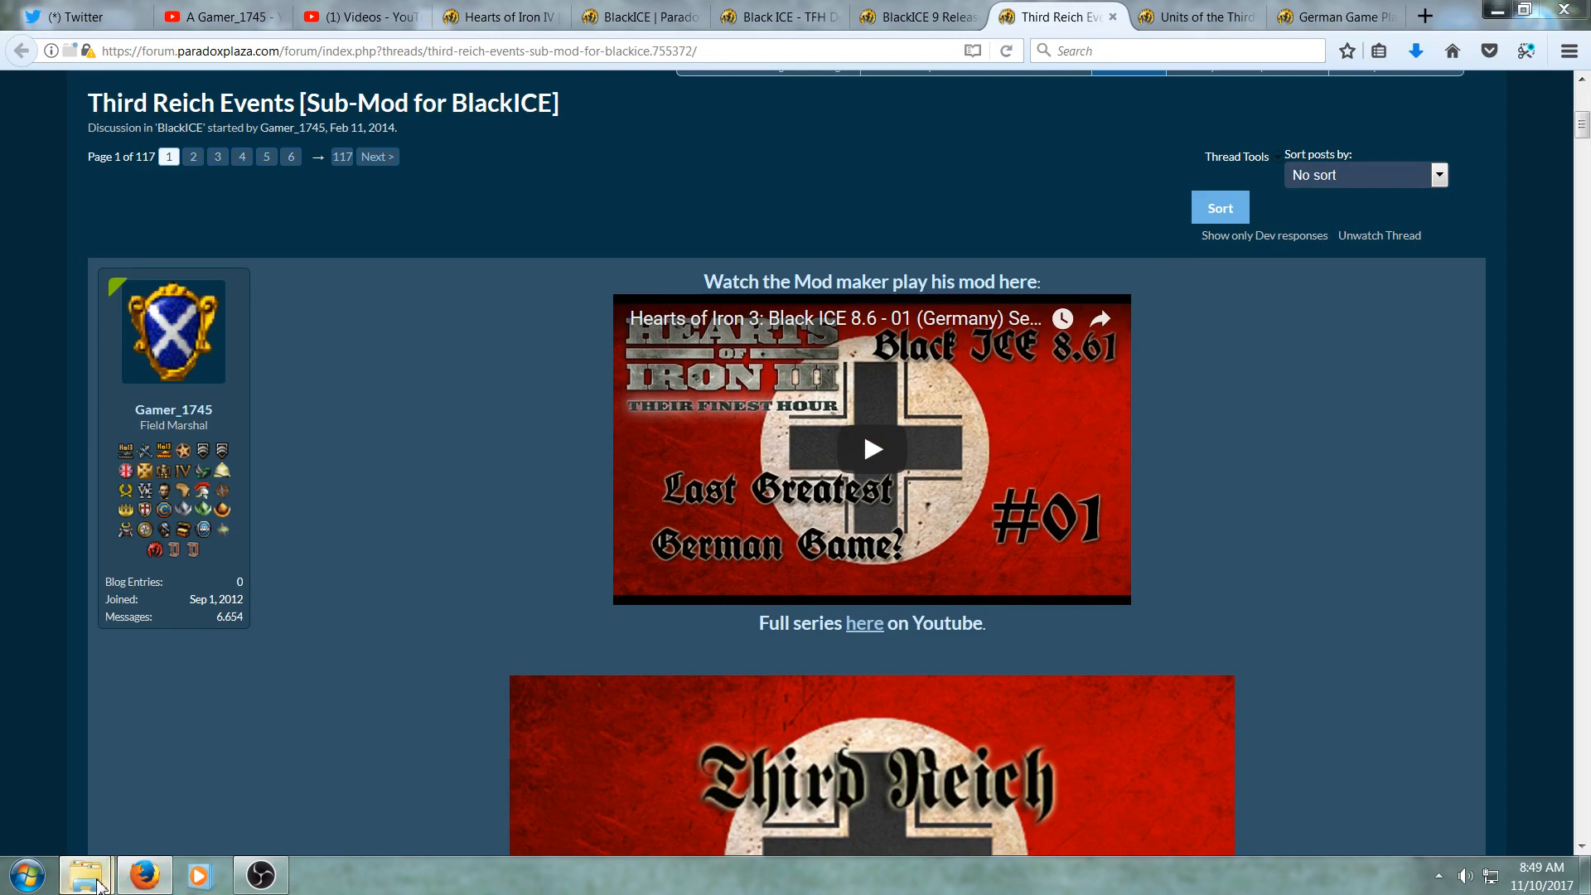
{"action": "mouse_move", "coordinate": [92, 878]}
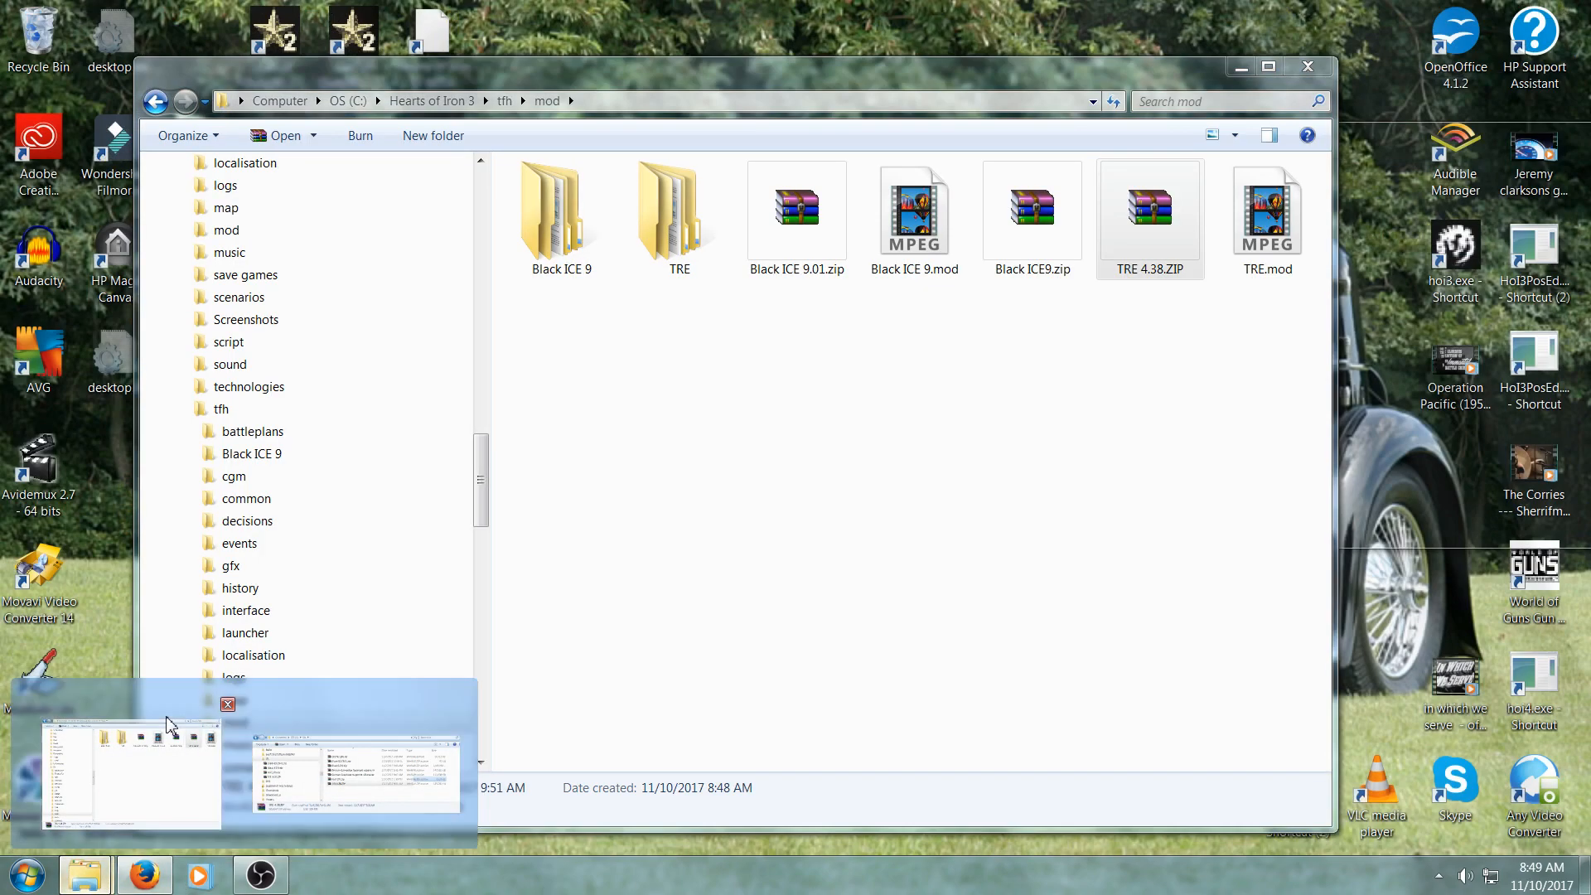
{"action": "left_click", "coordinate": [167, 719]}
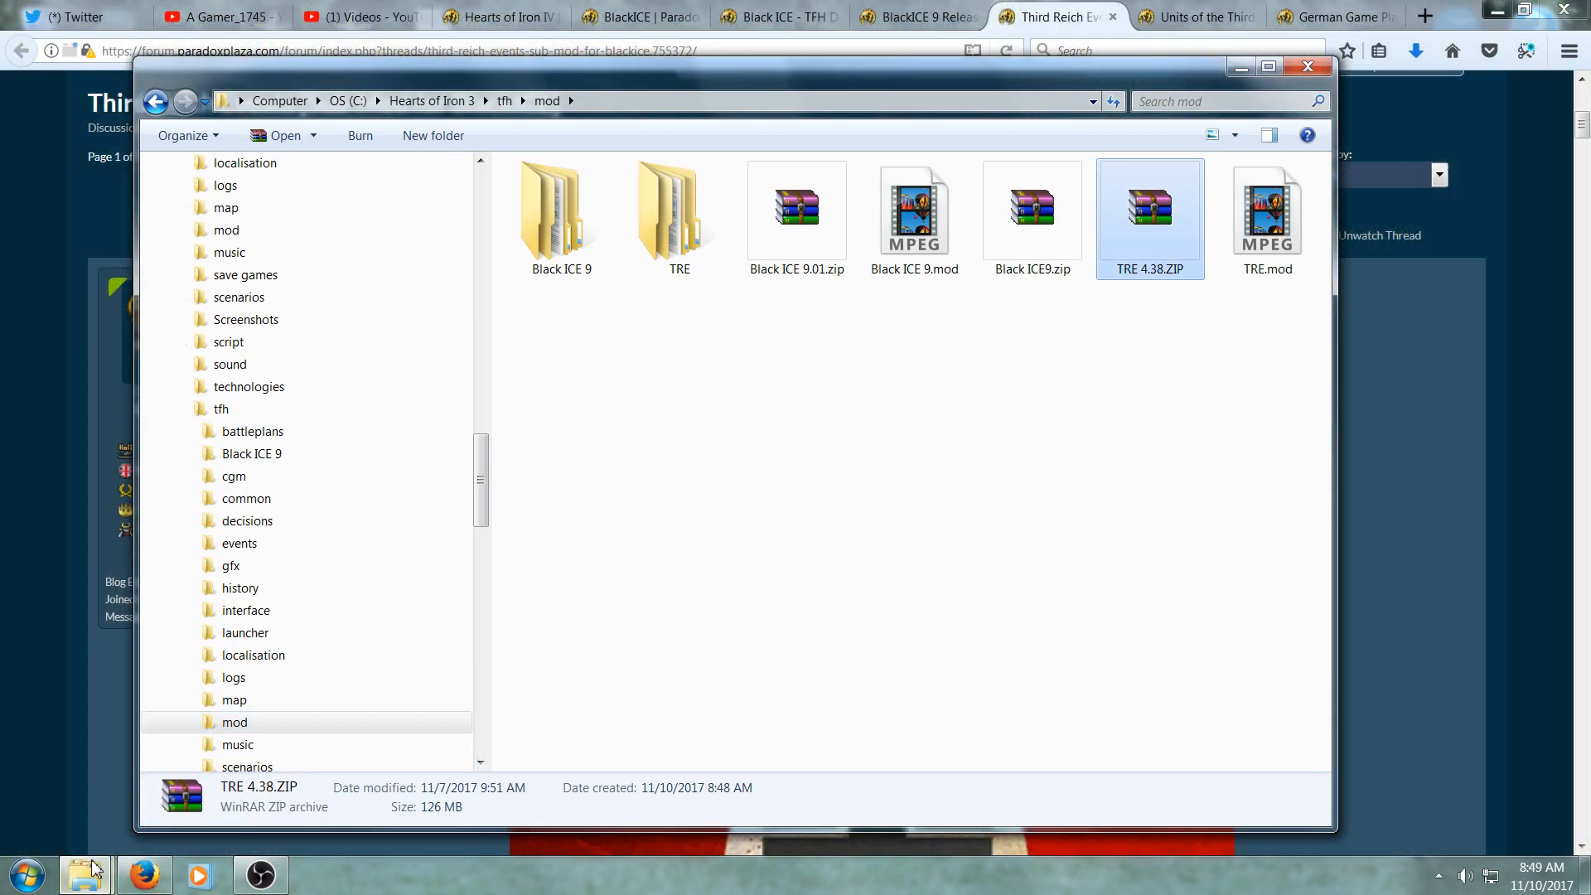
{"action": "left_click", "coordinate": [88, 875]}
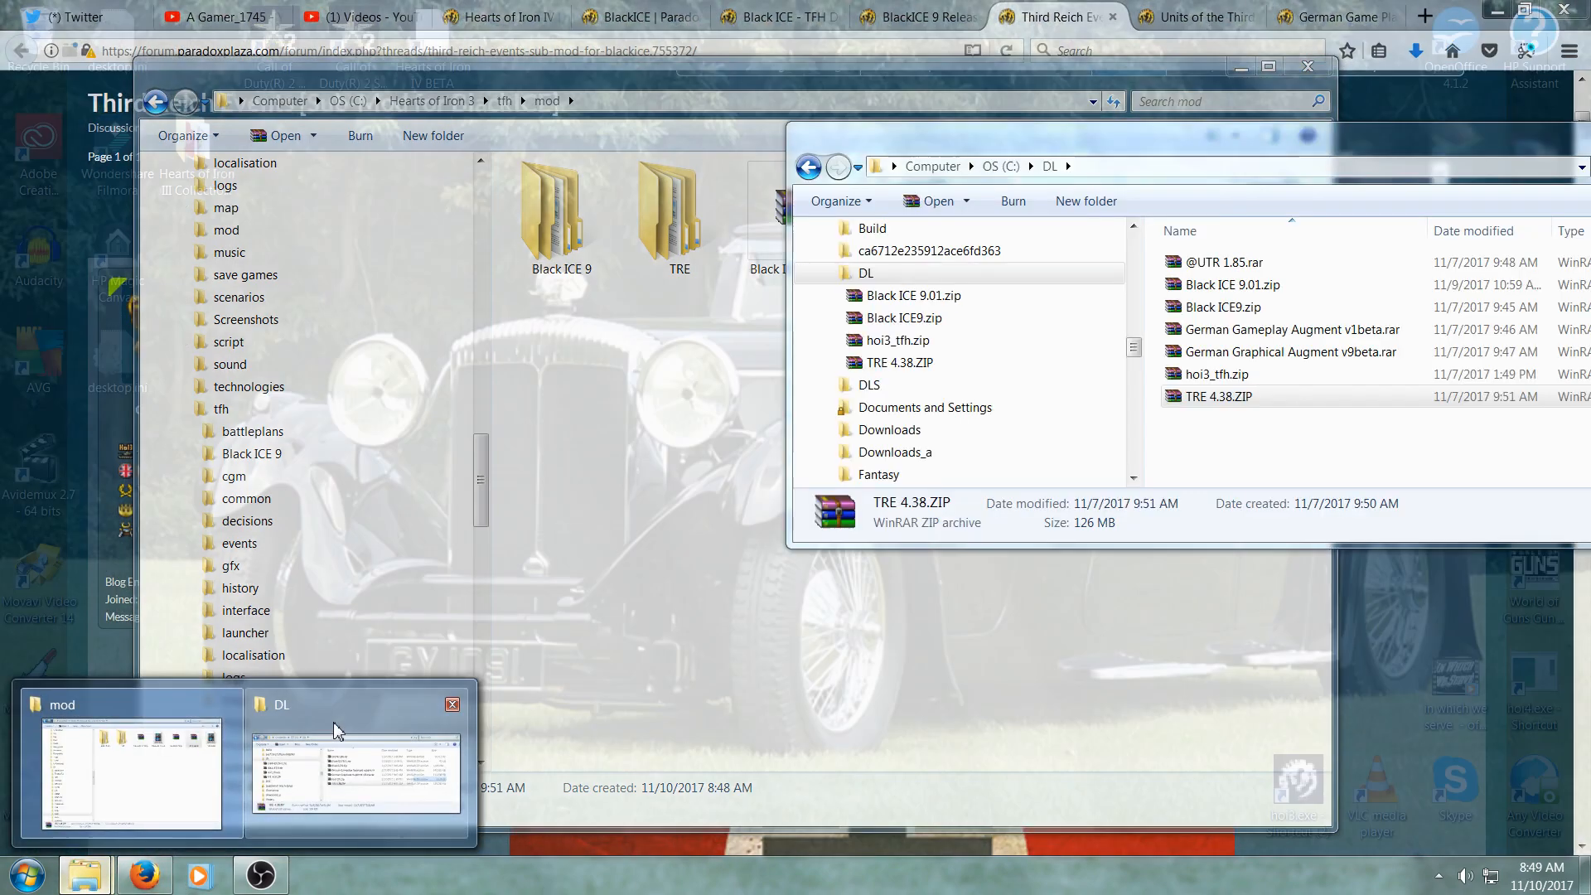
{"action": "left_click", "coordinate": [336, 729]}
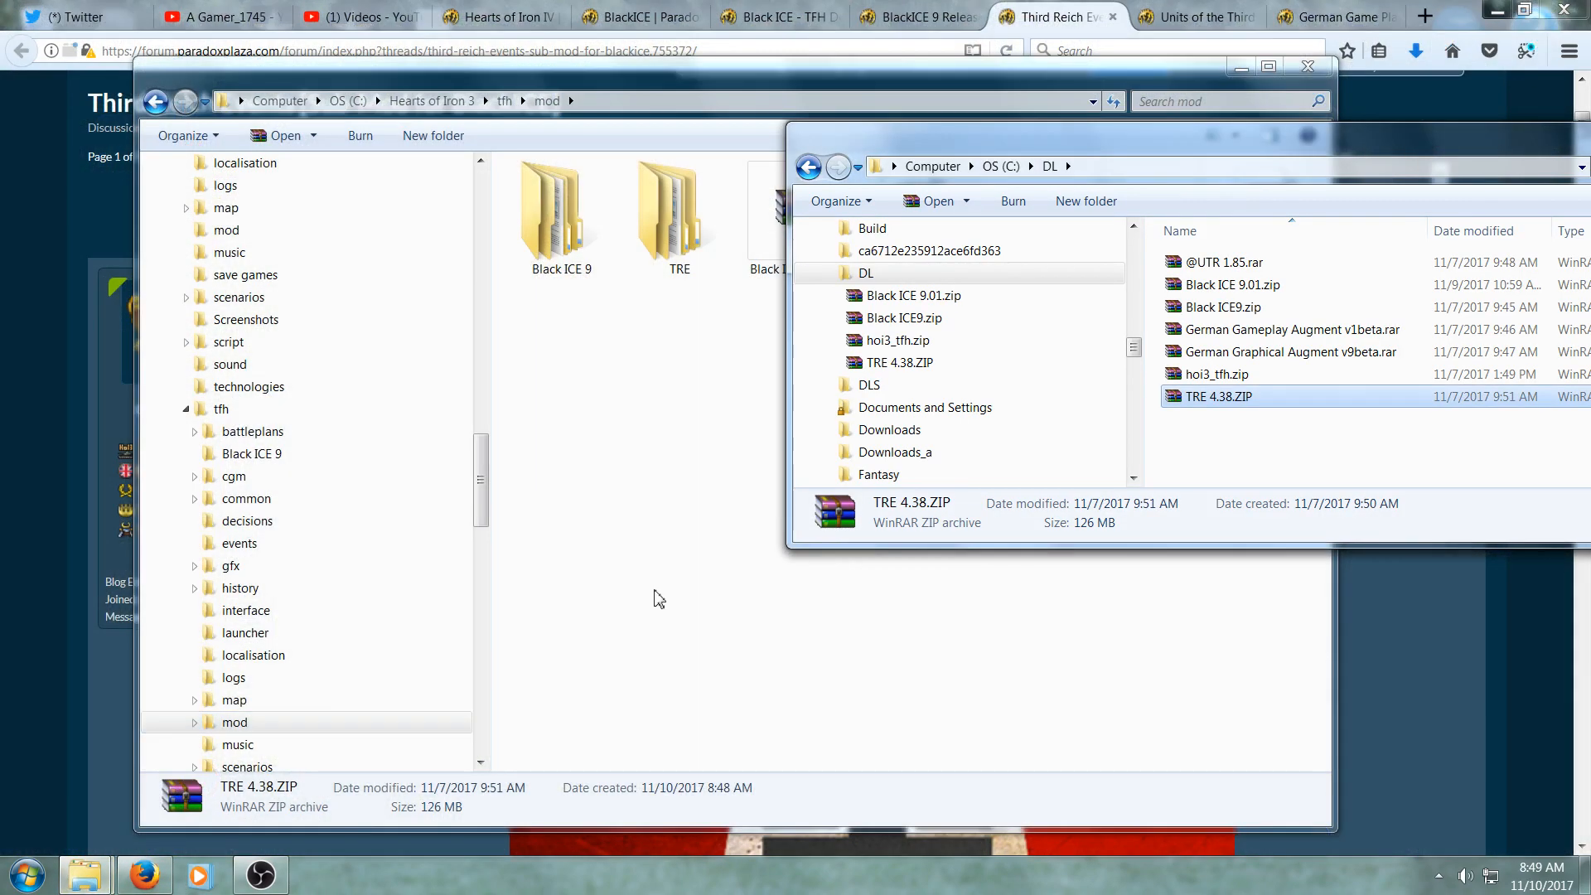
{"action": "left_click_drag", "start_coordinate": [1278, 136], "coordinate": [1386, 322]}
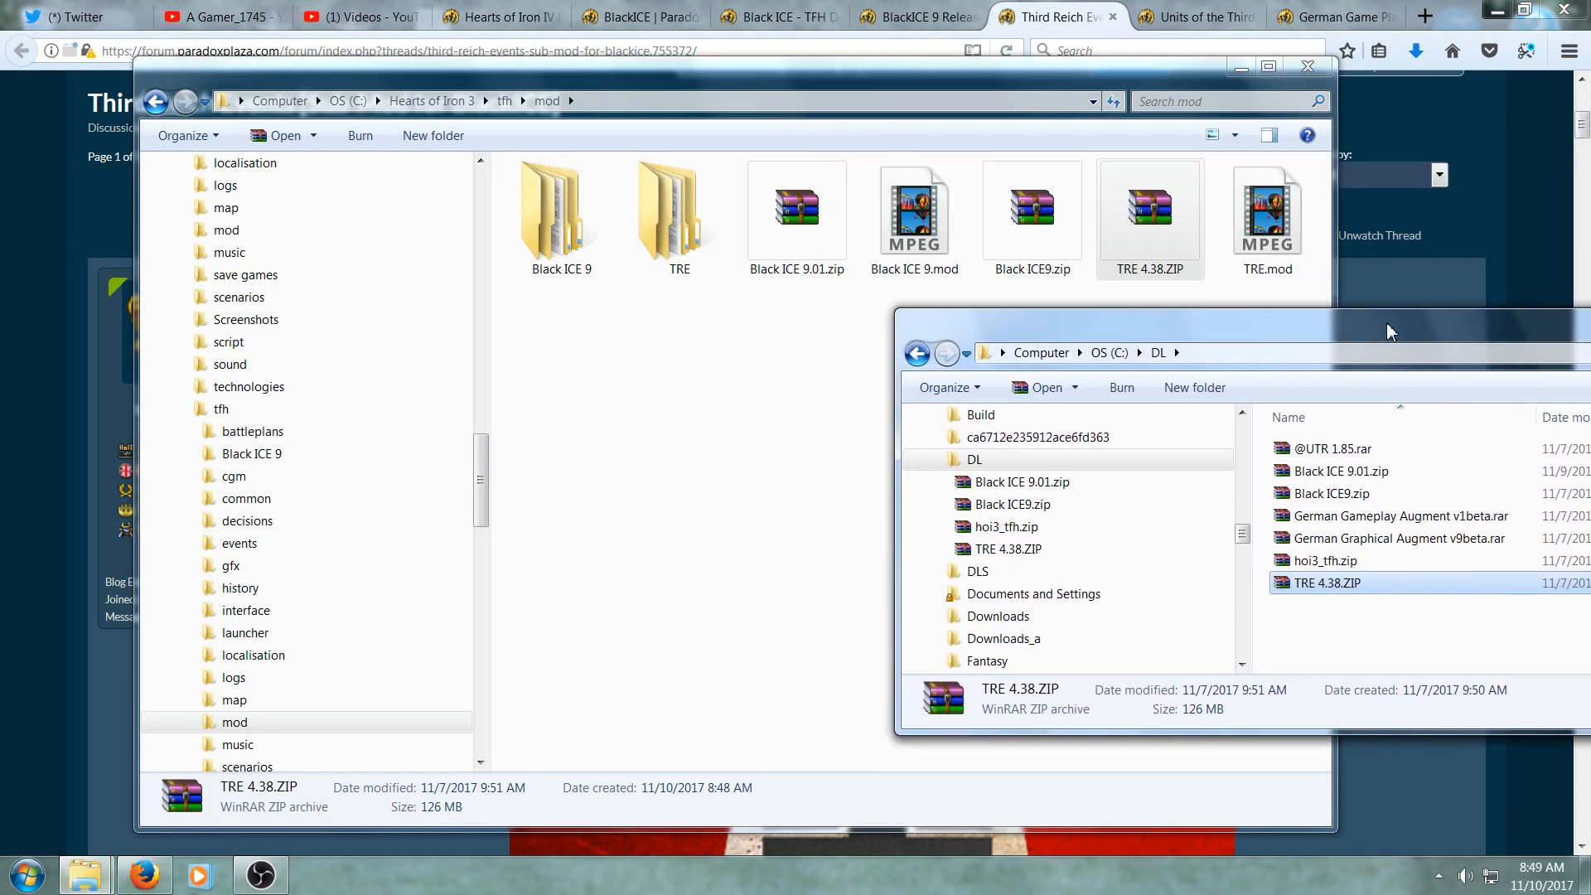
{"action": "left_click", "coordinate": [1338, 451]}
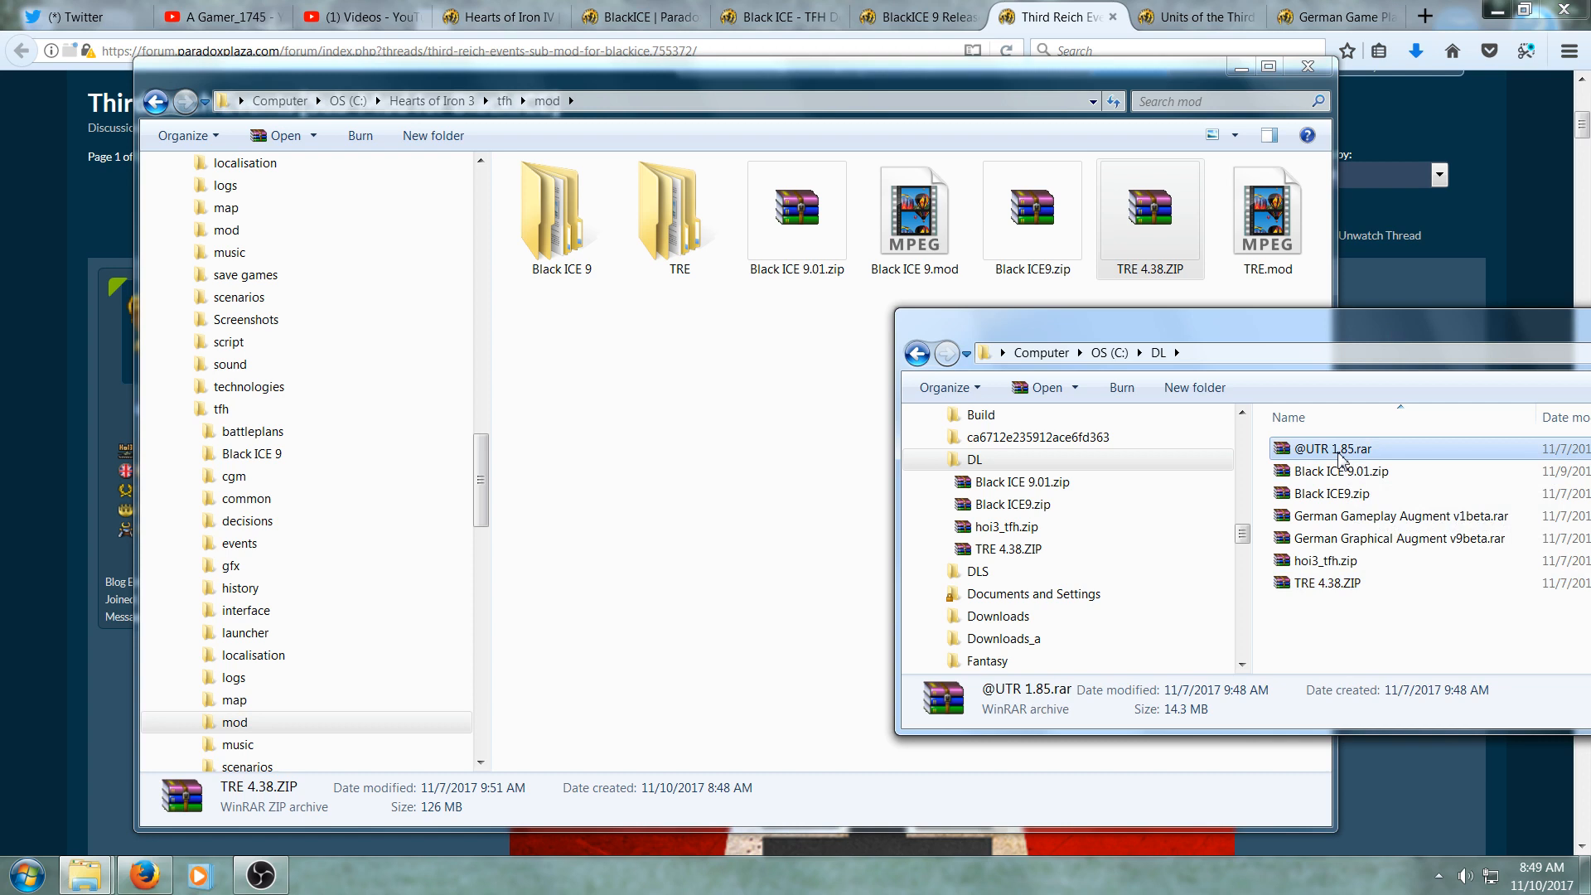
{"action": "mouse_move", "coordinate": [1343, 459]}
{"action": "left_mouse_down"}
{"action": "mouse_move", "coordinate": [788, 489]}
{"action": "mouse_move", "coordinate": [1340, 464]}
{"action": "left_mouse_up"}
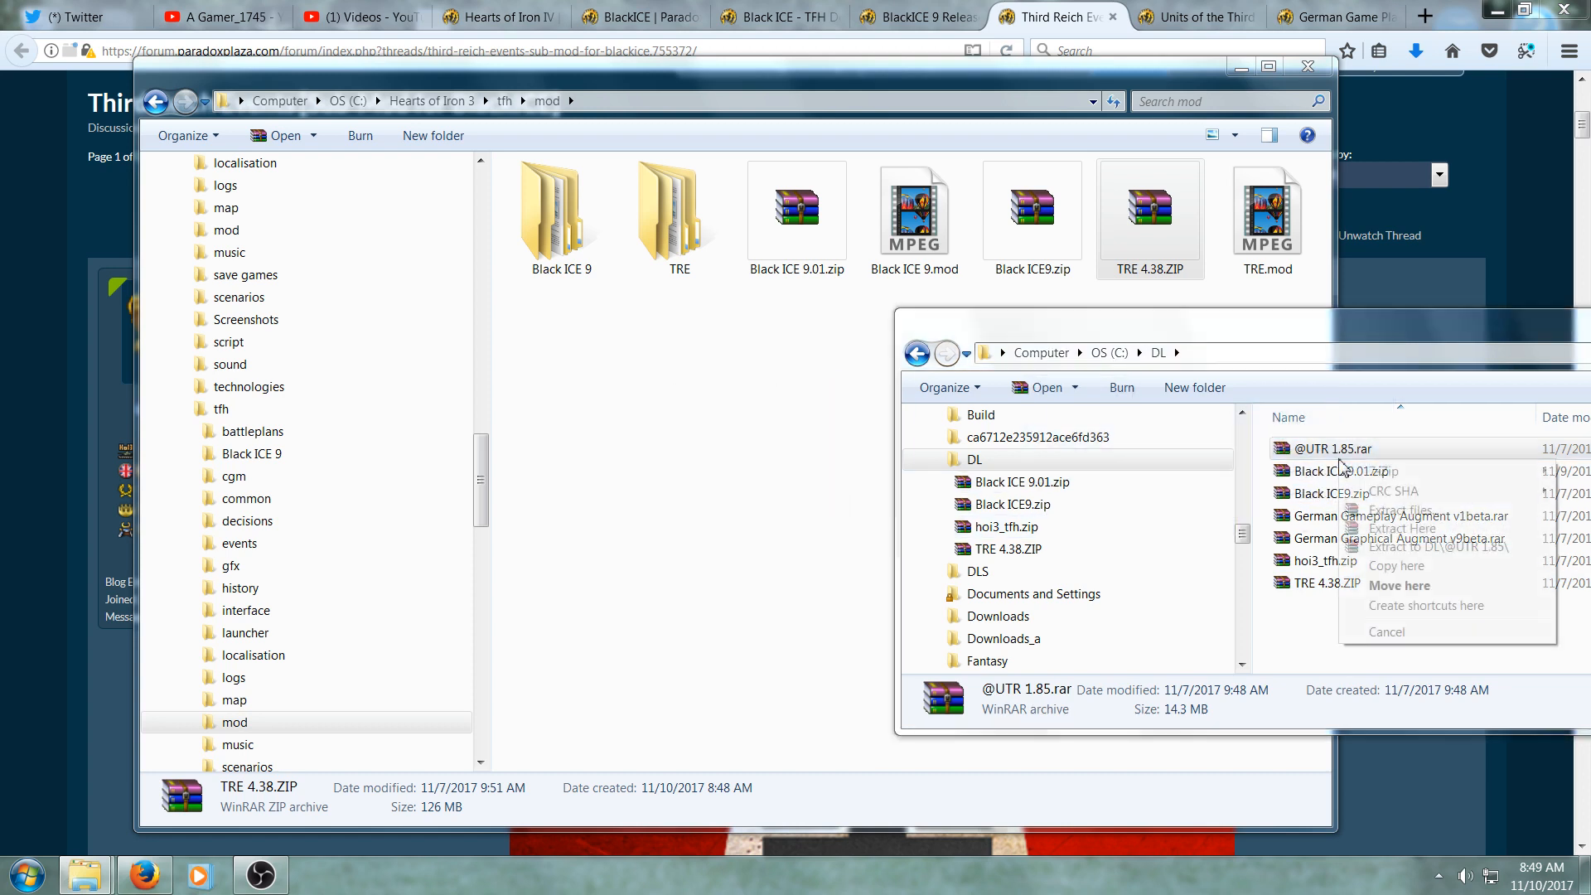
{"action": "left_click", "coordinate": [1192, 23]}
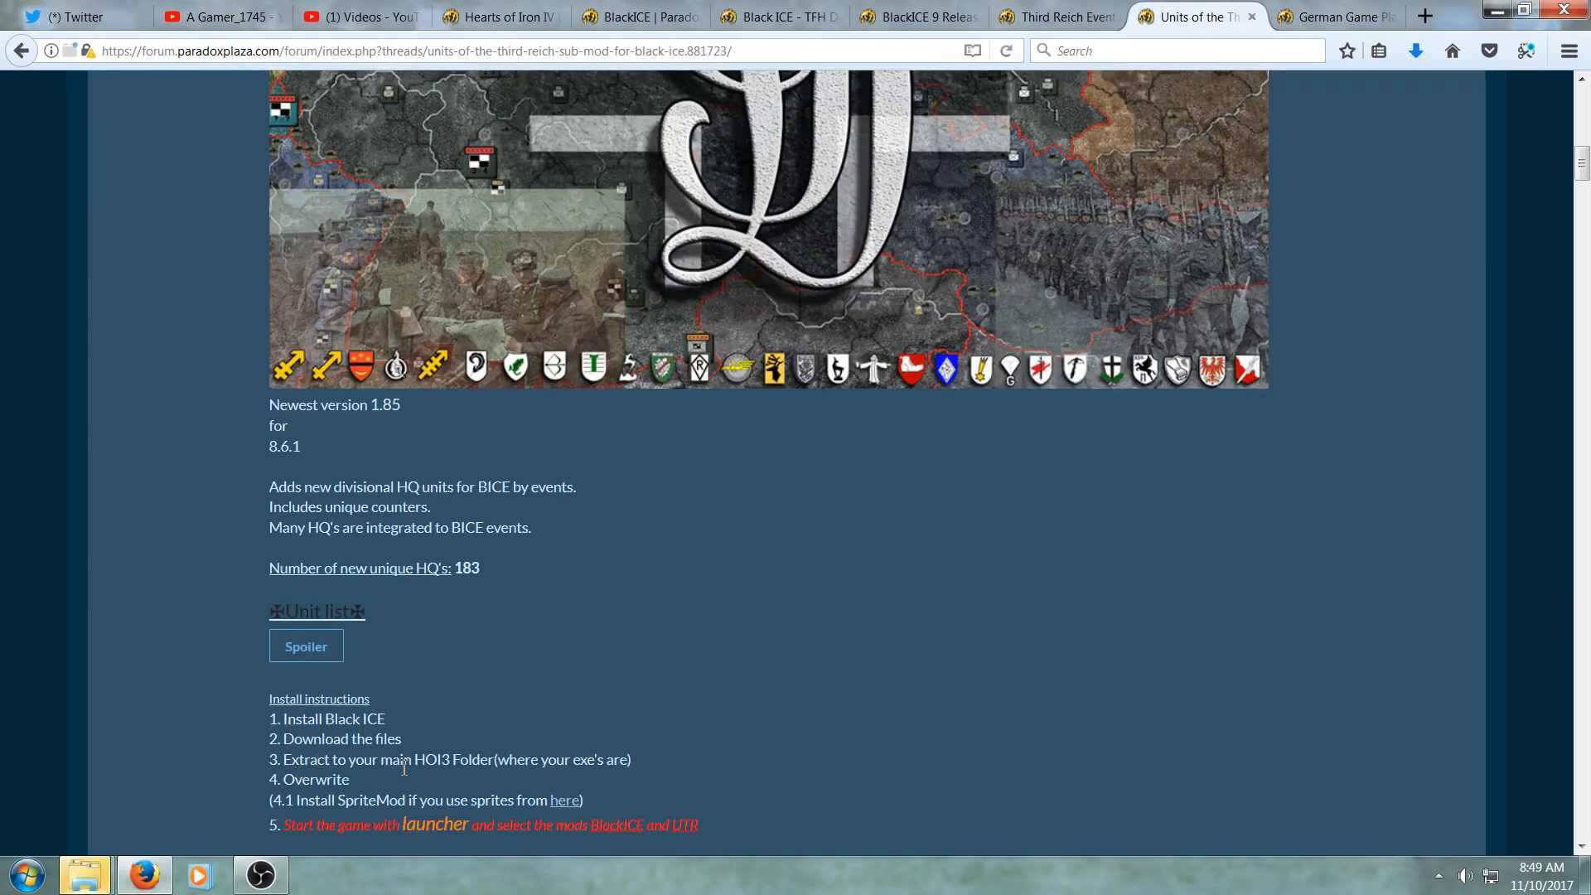
{"action": "scroll", "coordinate": [299, 783], "scroll_direction": "down", "scroll_amount": 2}
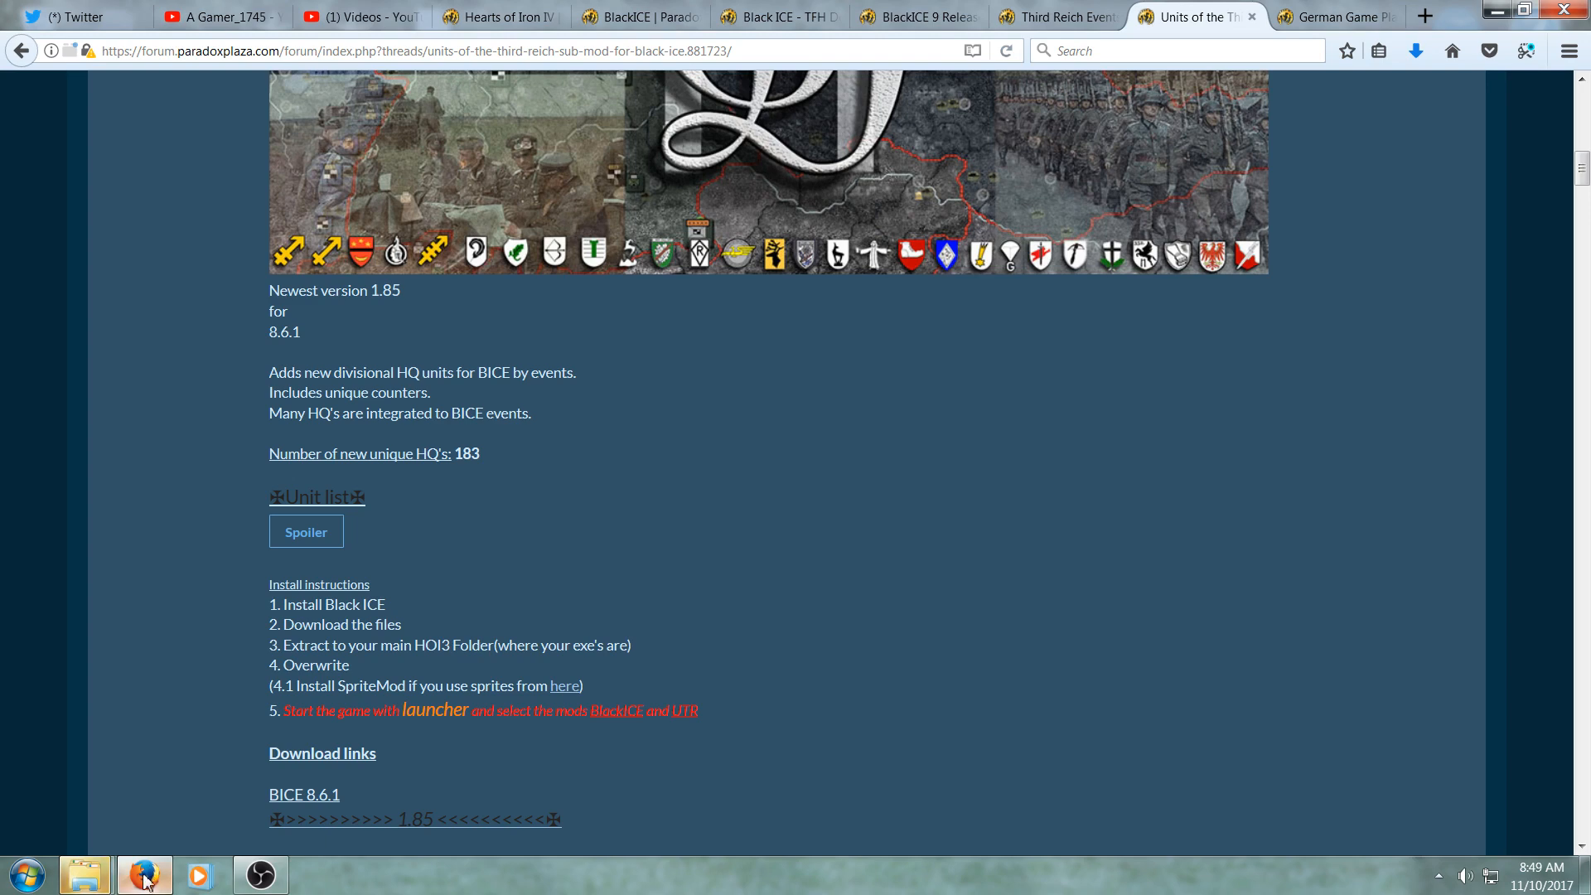
{"action": "left_click", "coordinate": [90, 876]}
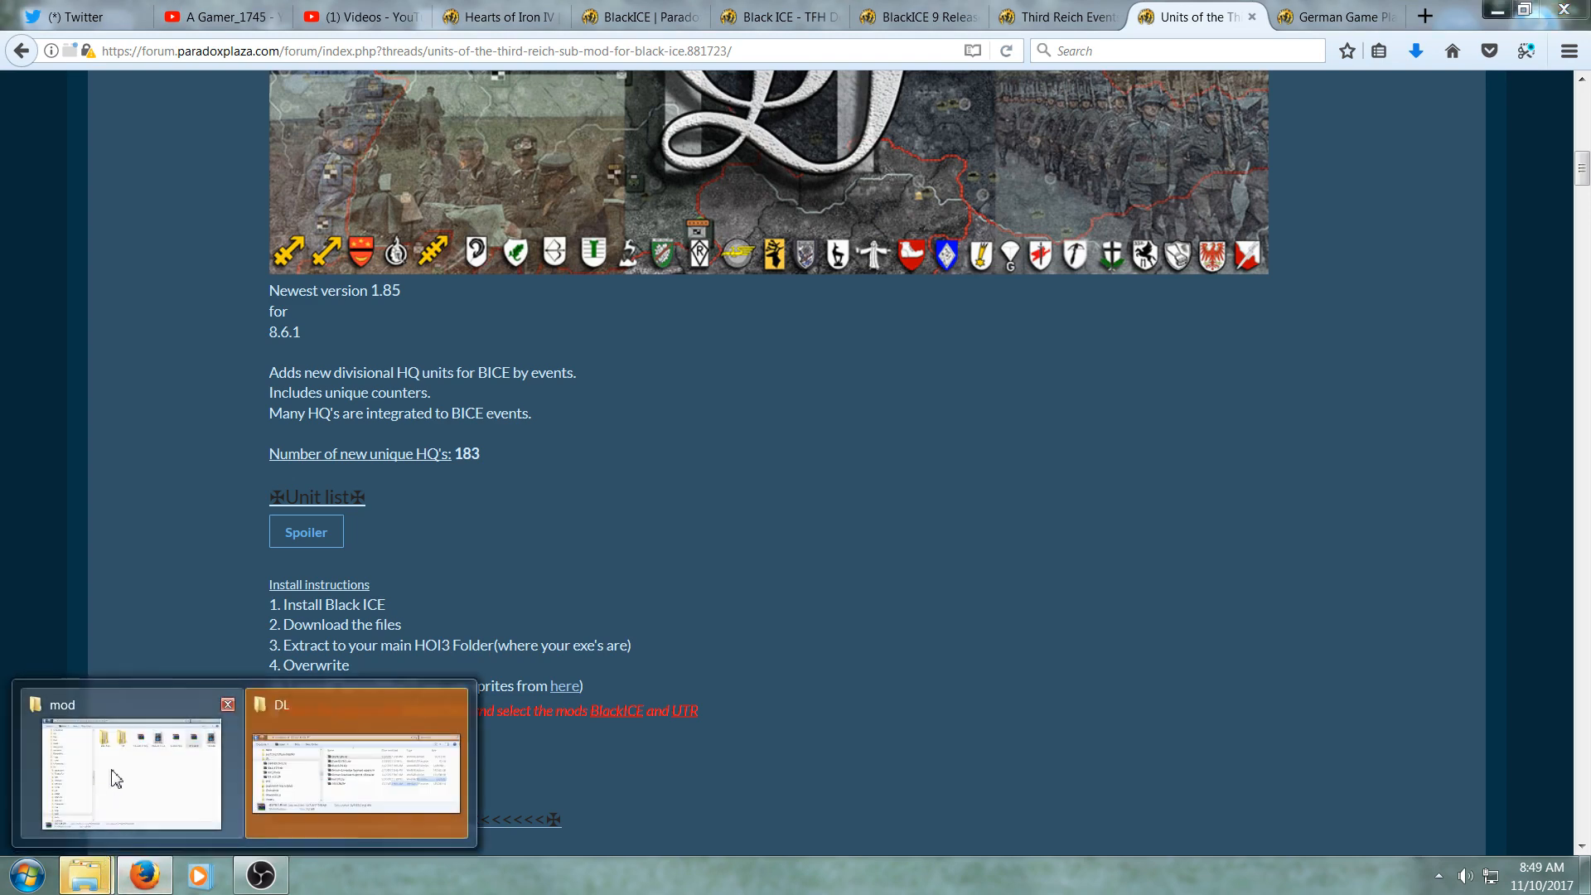
{"action": "left_click", "coordinate": [299, 734]}
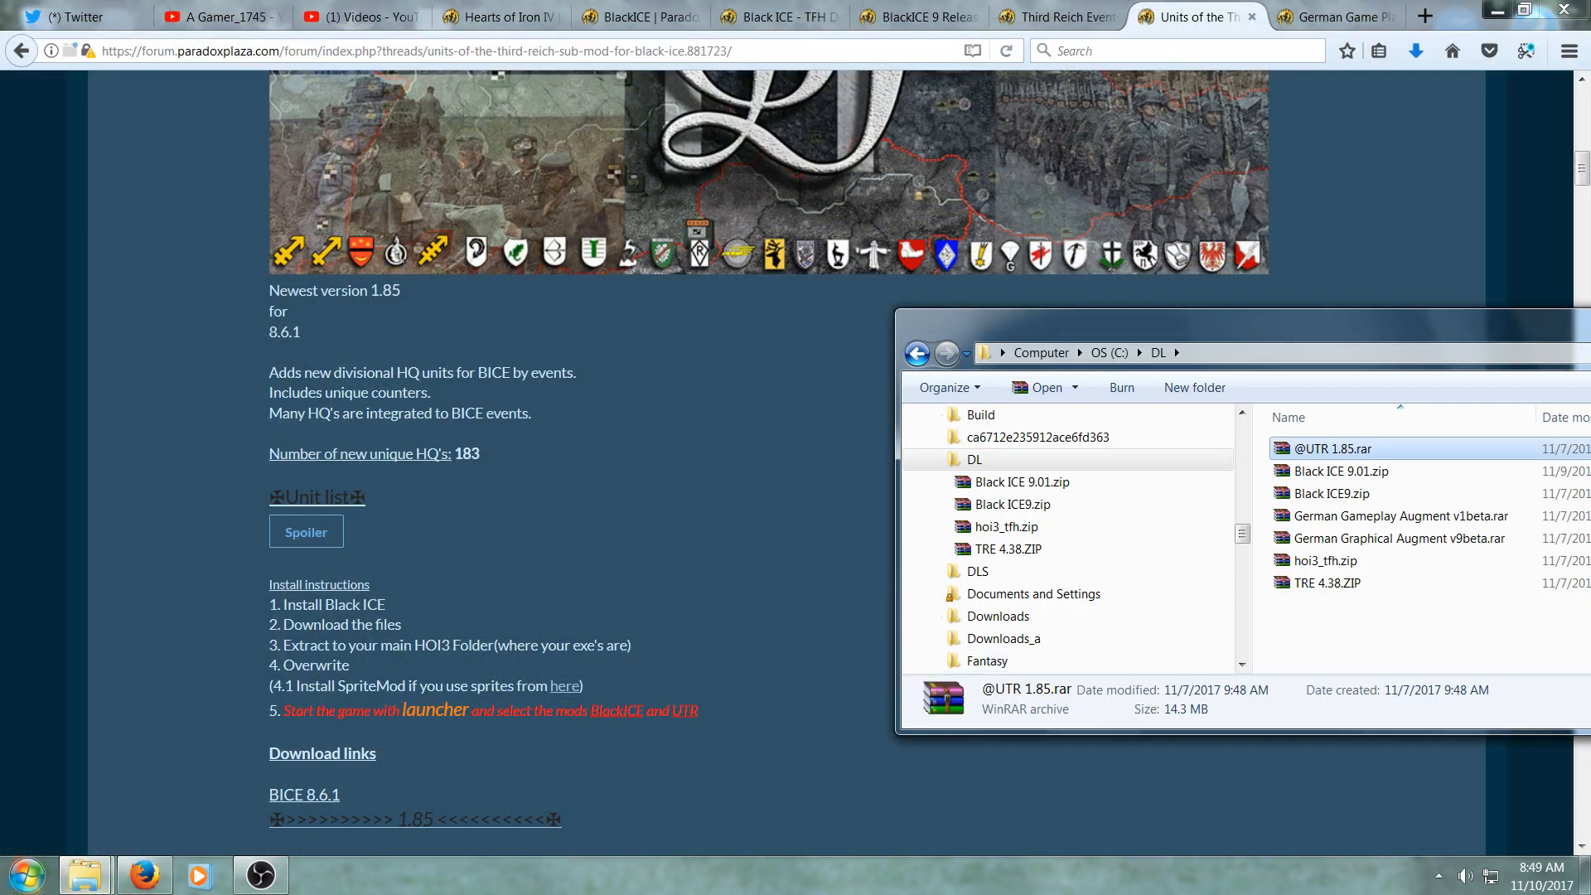
{"action": "left_click", "coordinate": [85, 876]}
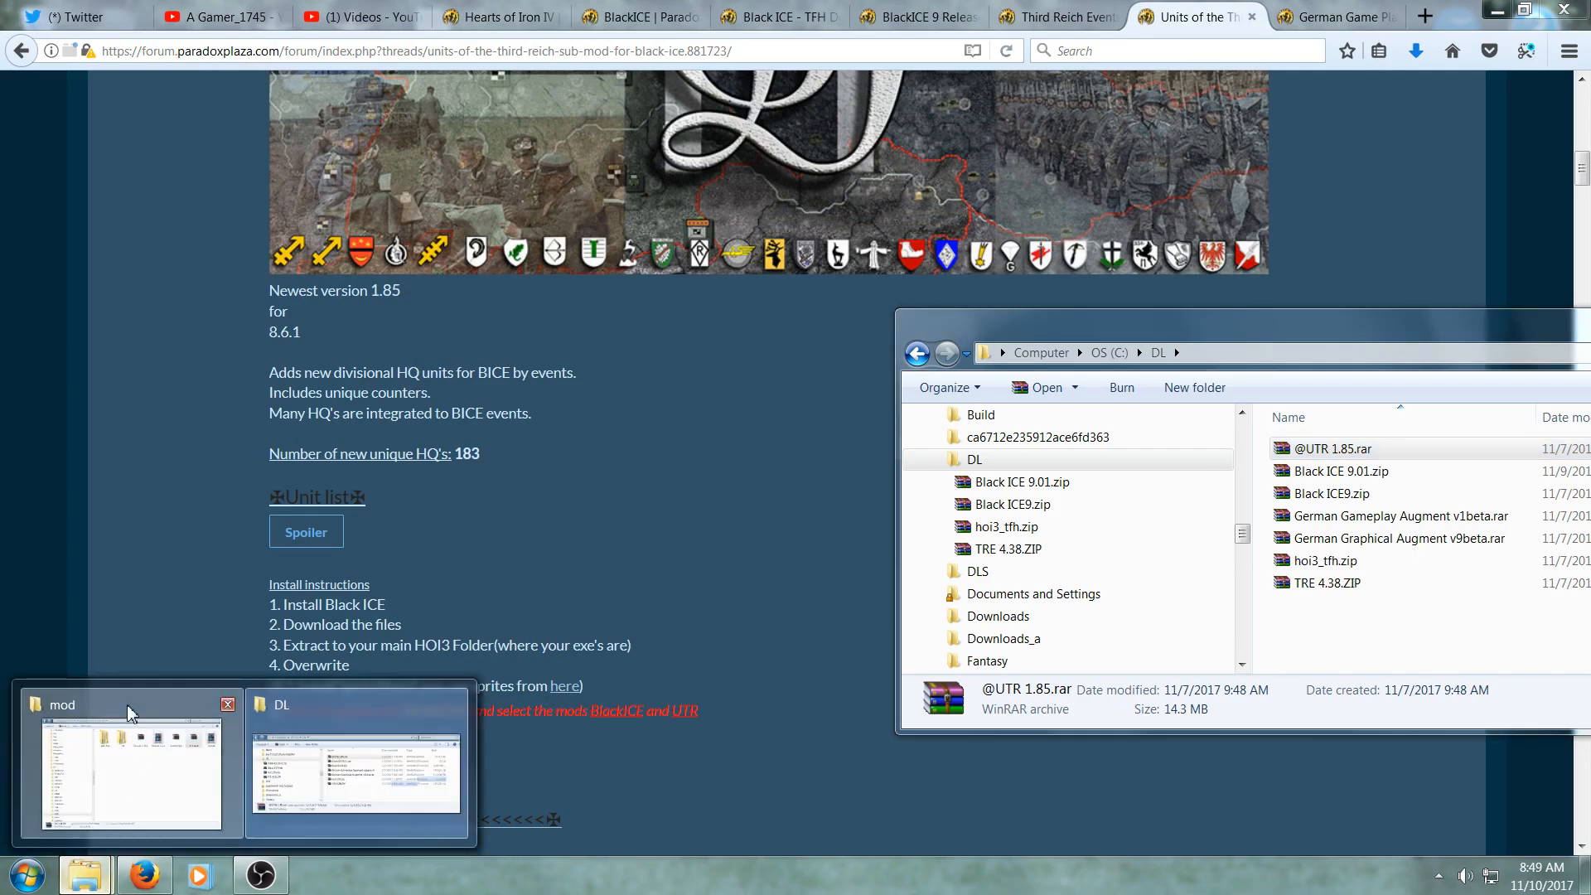
{"action": "left_click", "coordinate": [126, 720]}
{"action": "left_click_drag", "start_coordinate": [487, 503], "coordinate": [487, 442]}
{"action": "left_click", "coordinate": [332, 321]}
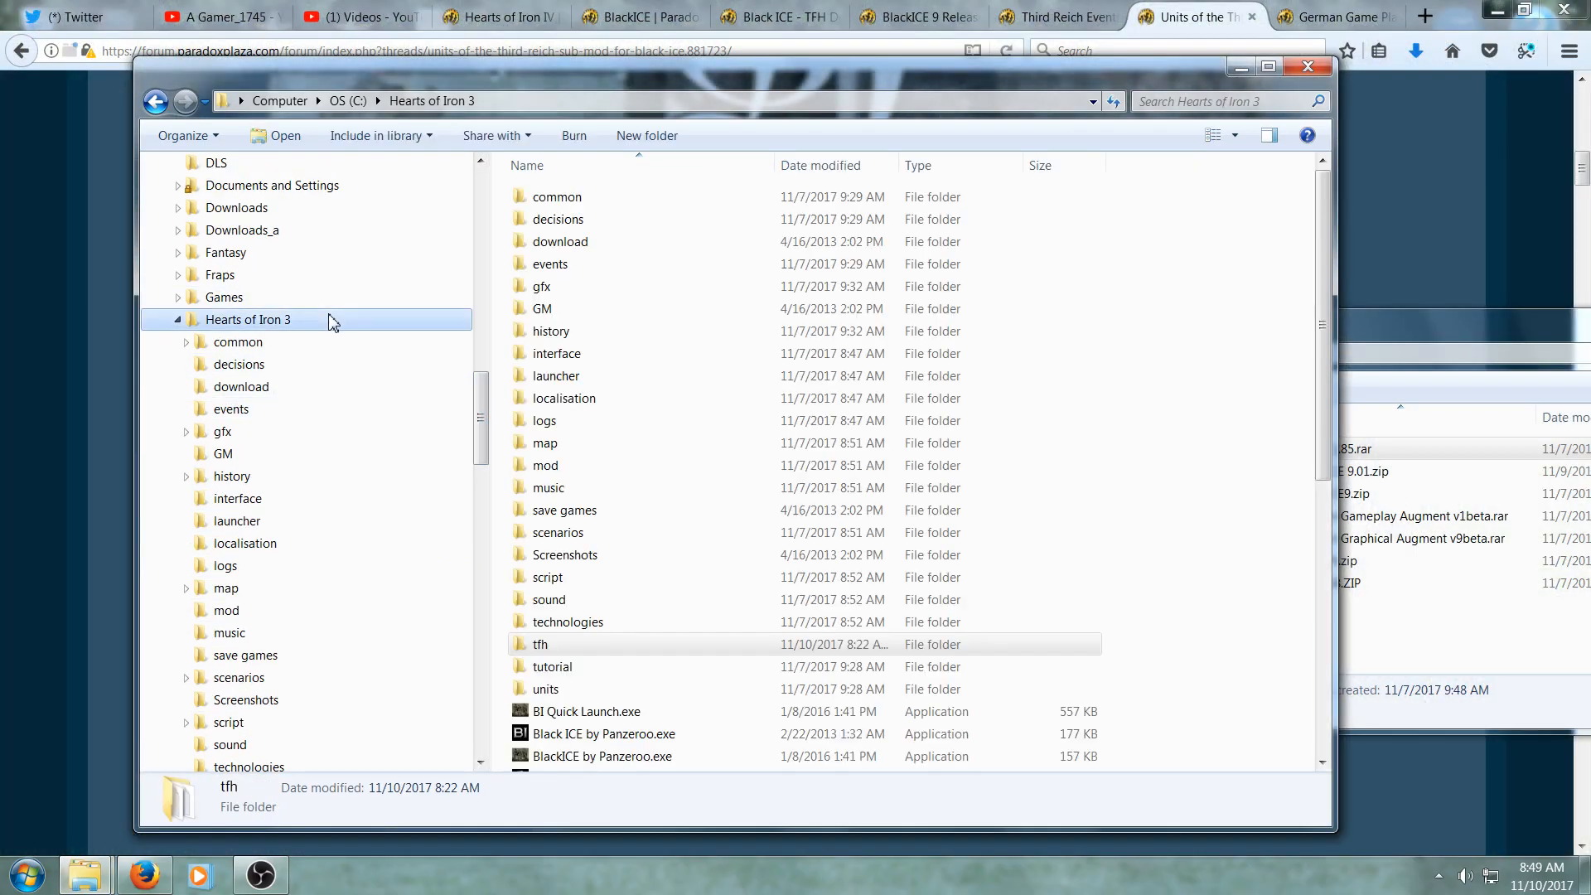
{"action": "left_click", "coordinate": [1502, 330]}
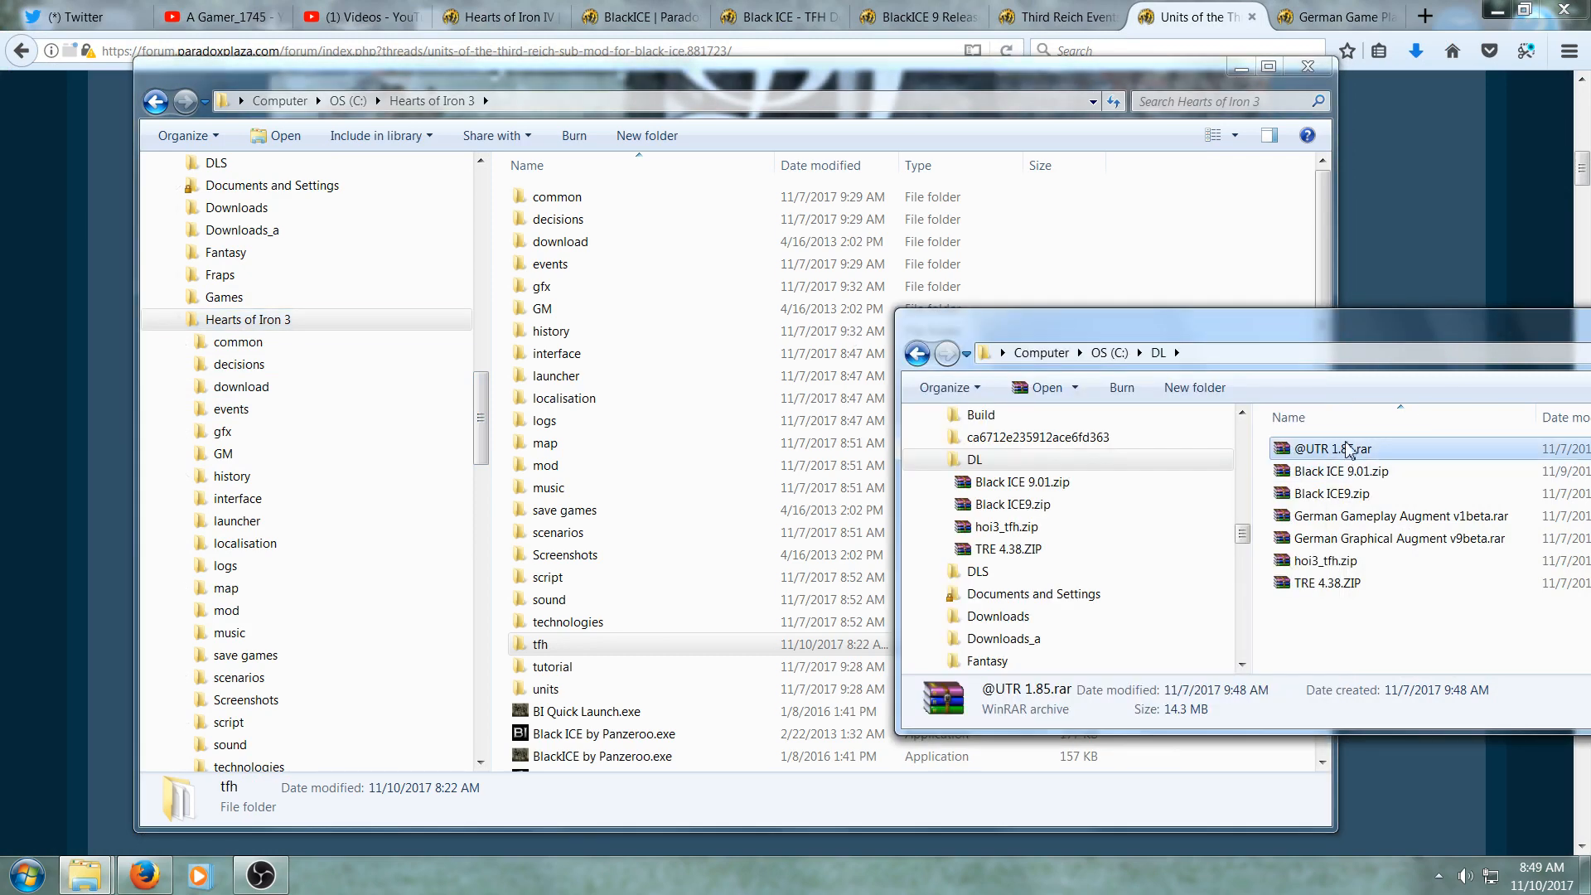
{"action": "left_click_drag", "start_coordinate": [1345, 451], "coordinate": [769, 721]}
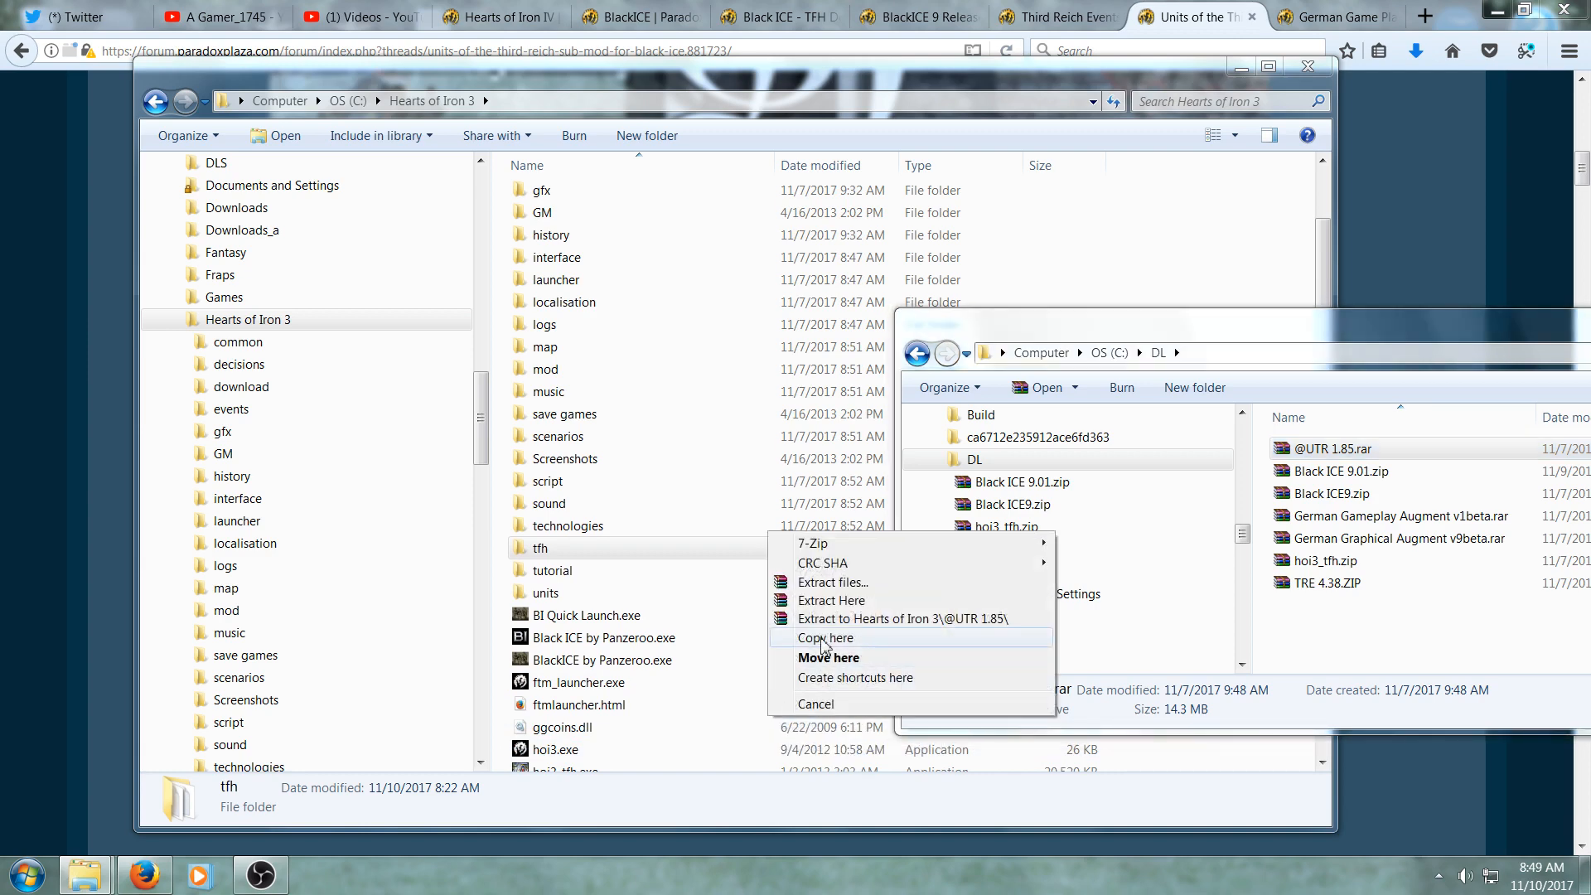
{"action": "left_click", "coordinate": [824, 645]}
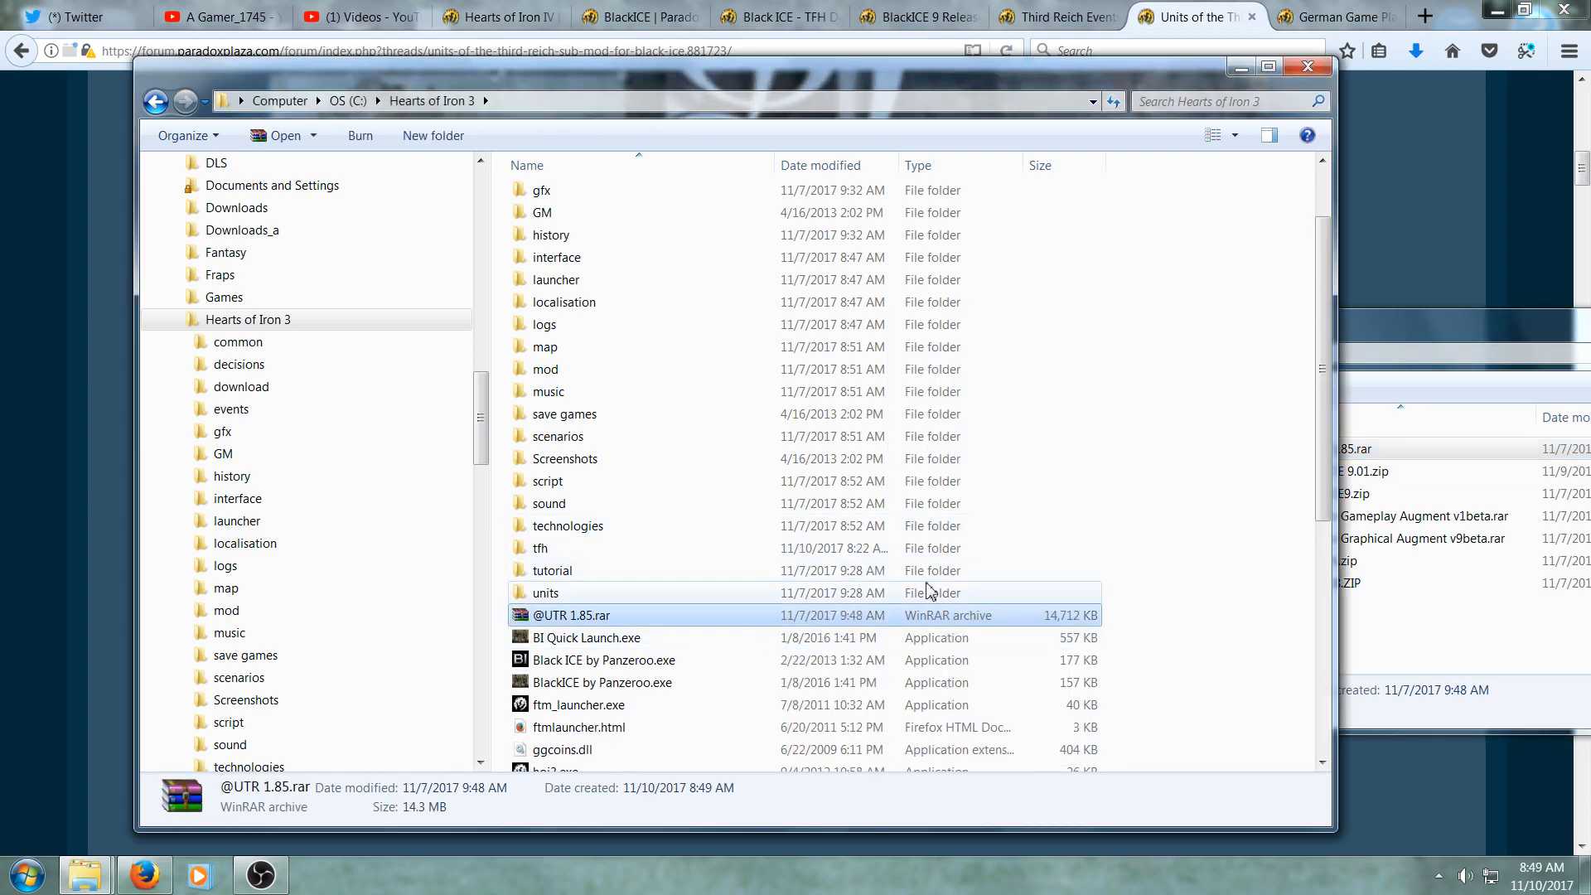
{"action": "right_click", "coordinate": [616, 621]}
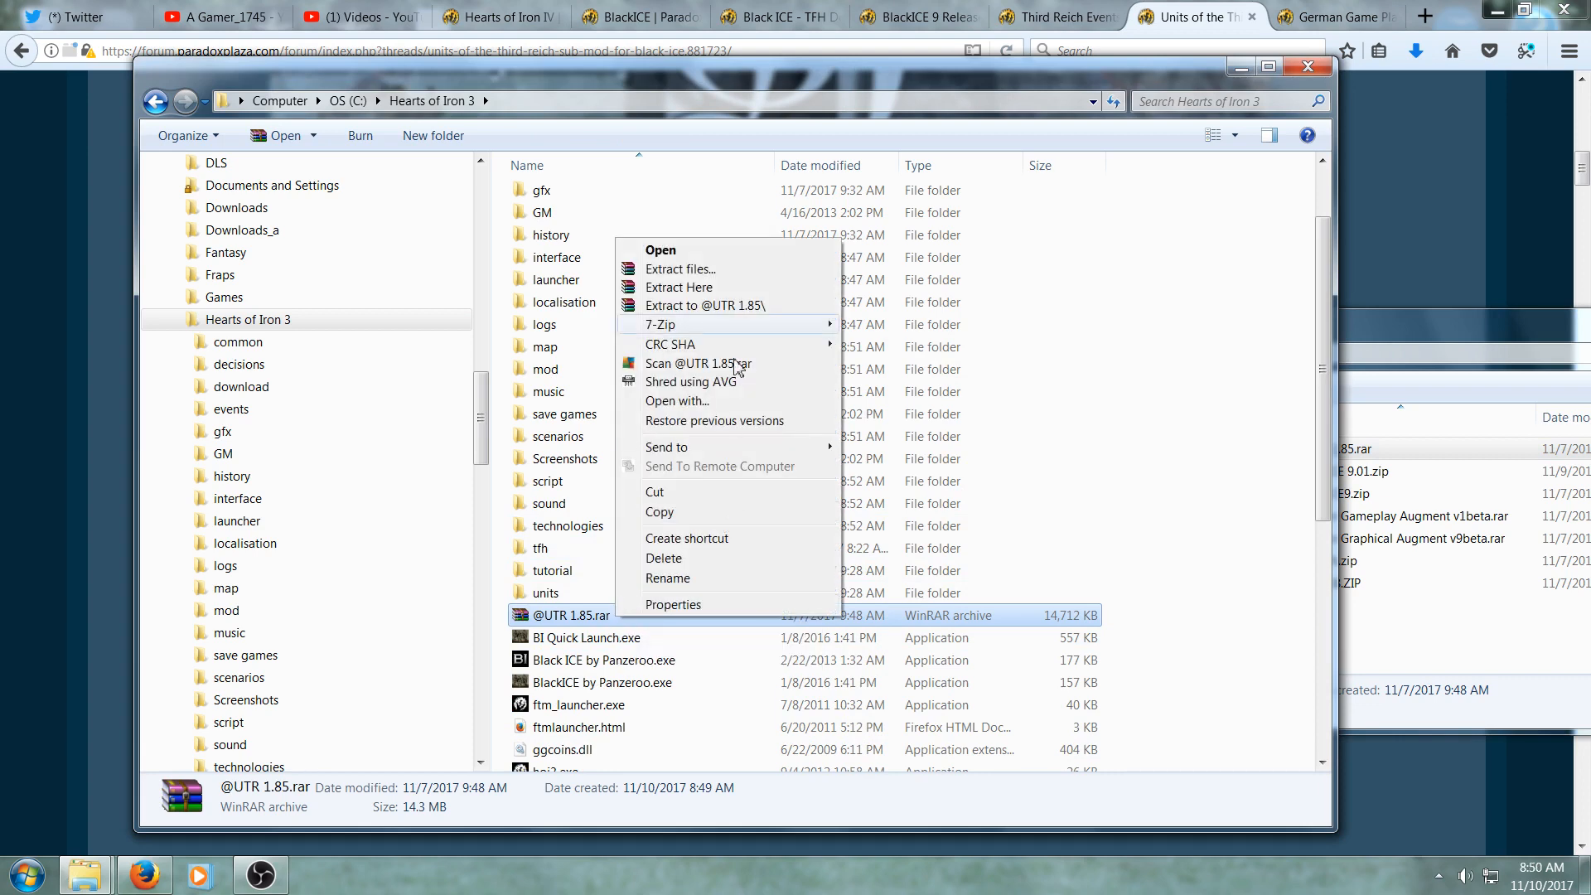
{"action": "left_click", "coordinate": [732, 290]}
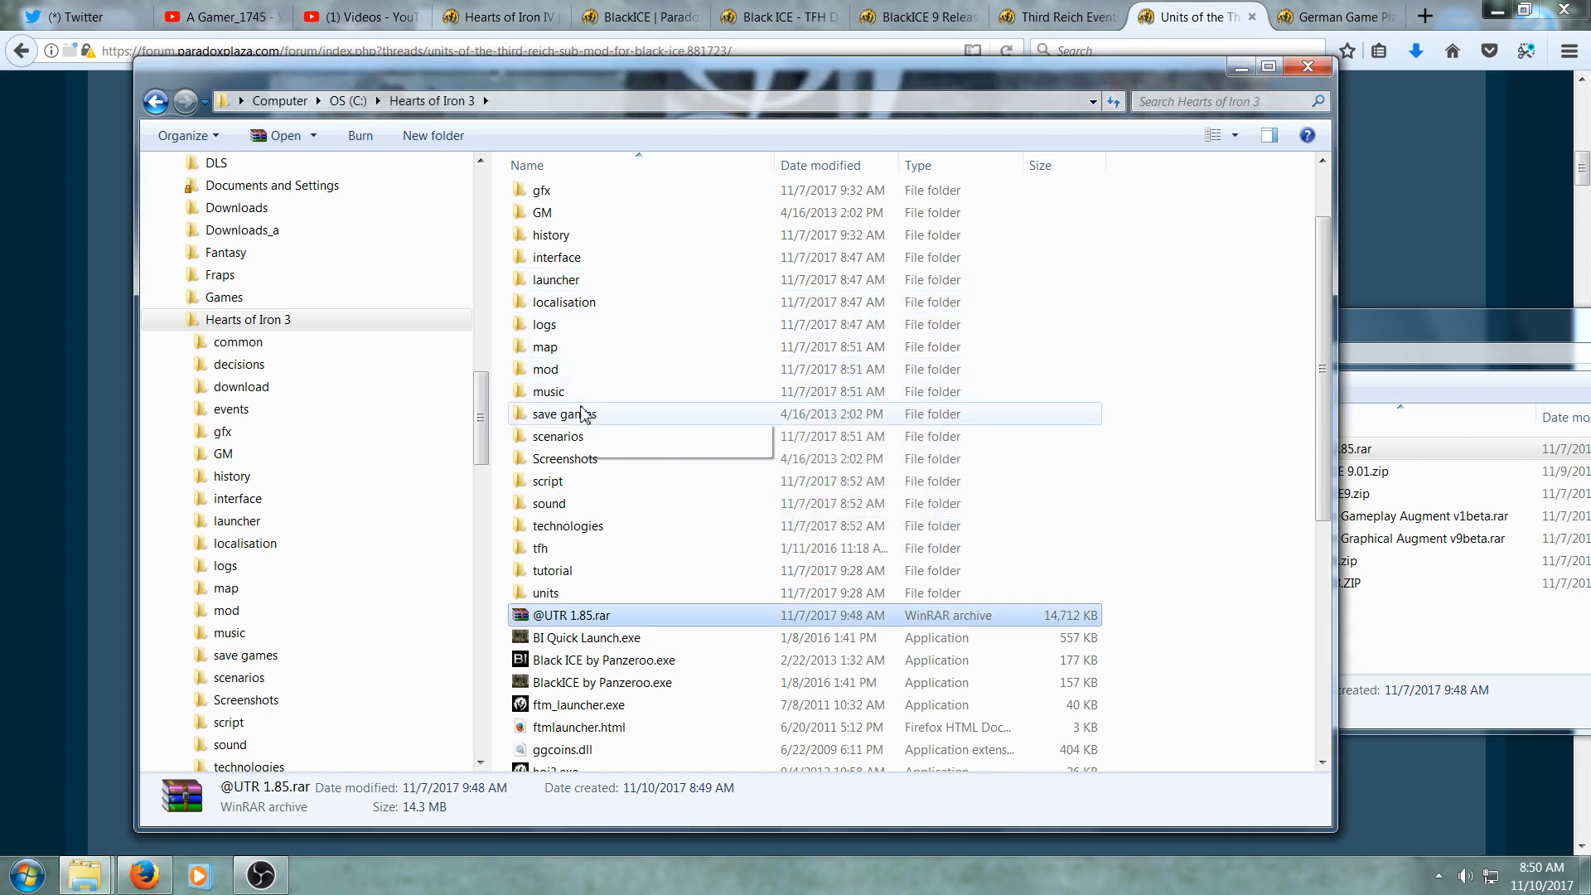
{"action": "left_click_drag", "start_coordinate": [486, 440], "coordinate": [490, 540]}
{"action": "left_click", "coordinate": [336, 571]}
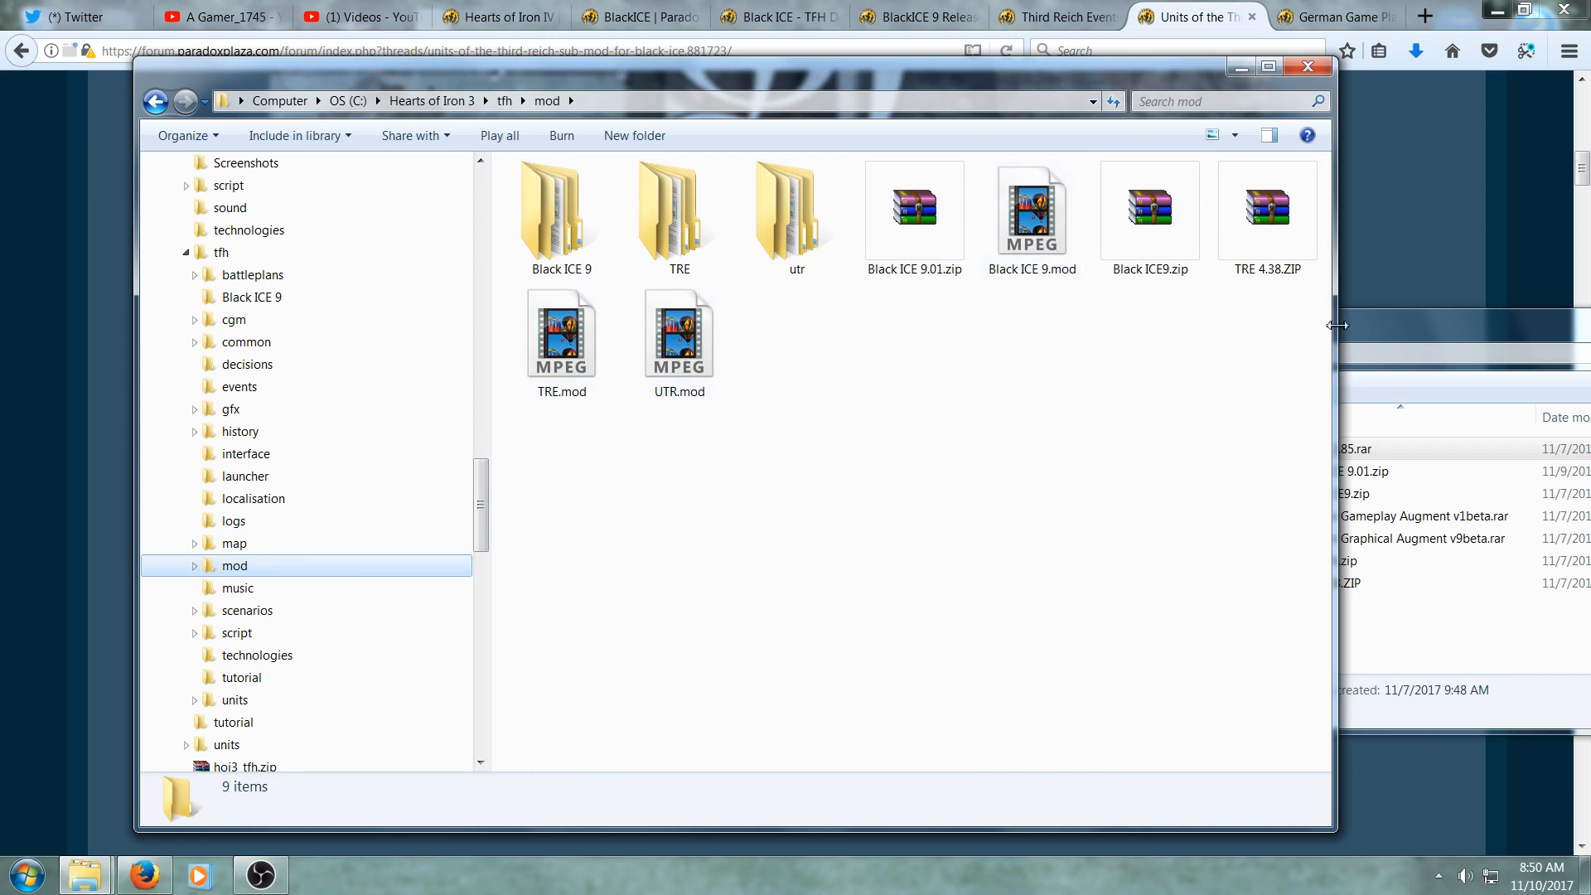
{"action": "mouse_move", "coordinate": [1375, 324]}
{"action": "left_mouse_down"}
{"action": "mouse_move", "coordinate": [1381, 277]}
{"action": "mouse_move", "coordinate": [1391, 320]}
{"action": "left_mouse_up"}
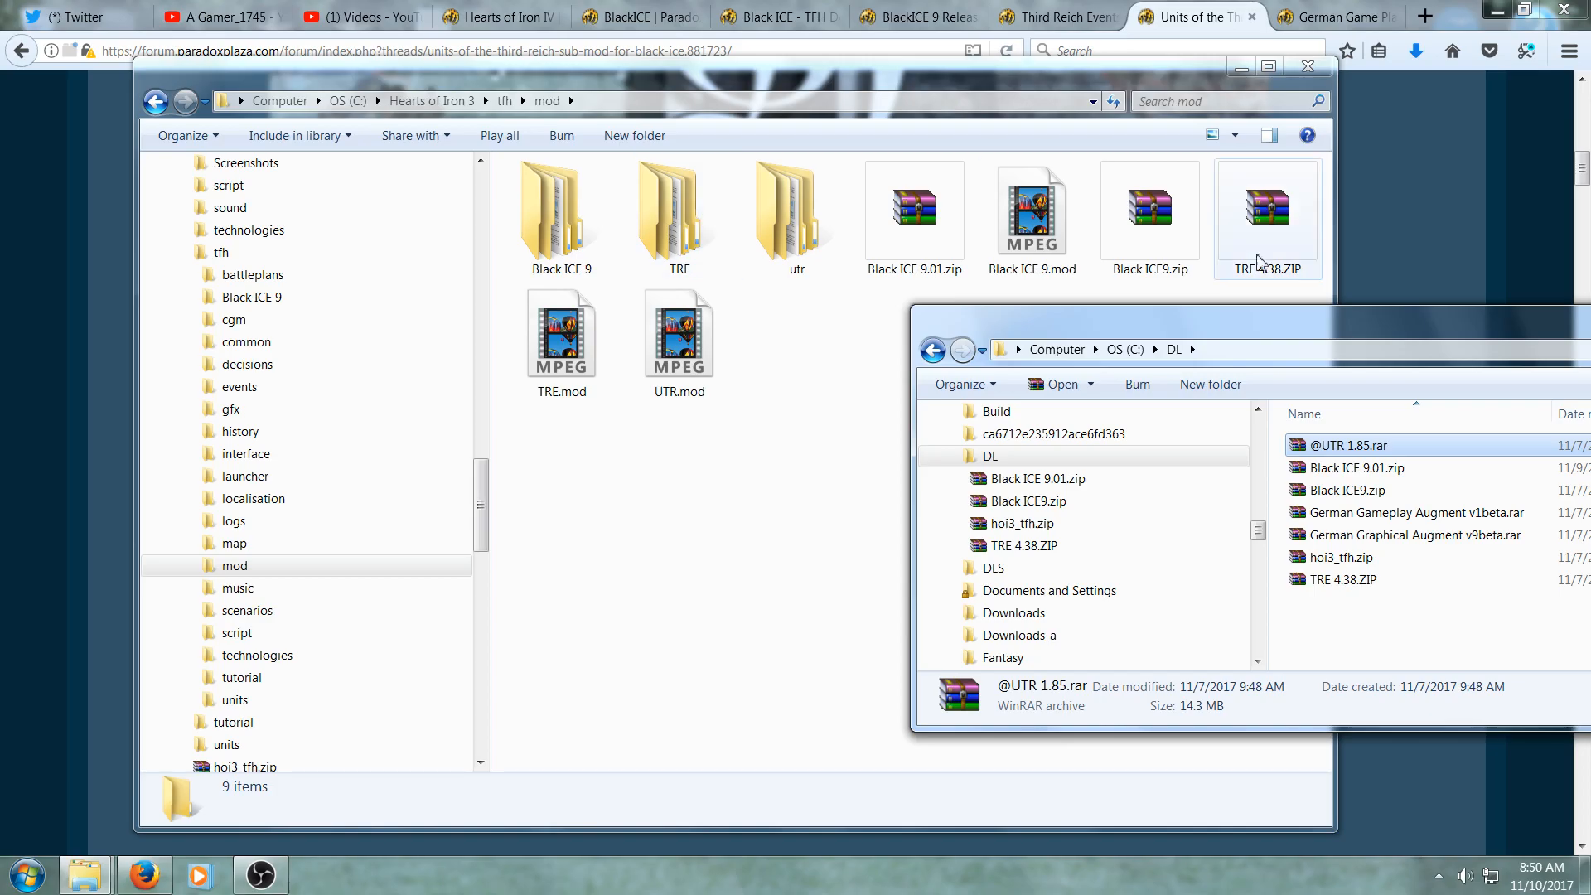
- Read the German Game Play and Graphical Augment Mod thread and its install instructions
{"action": "left_click", "coordinate": [1321, 18]}
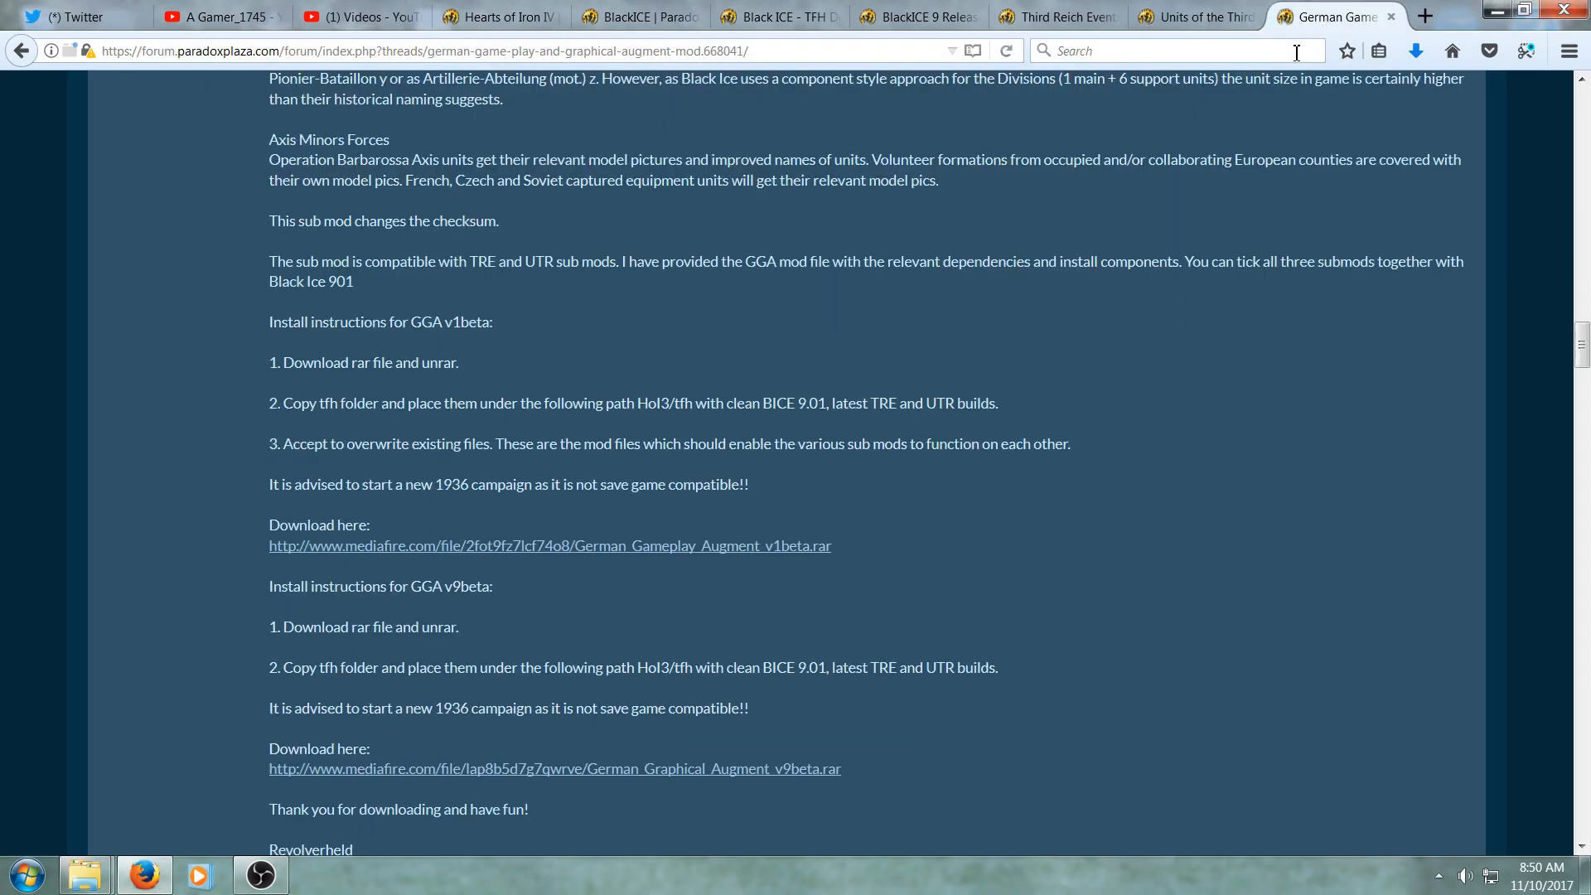
{"action": "scroll", "coordinate": [986, 377], "scroll_direction": "up", "scroll_amount": 15}
{"action": "scroll", "coordinate": [987, 379], "scroll_direction": "up", "scroll_amount": 7}
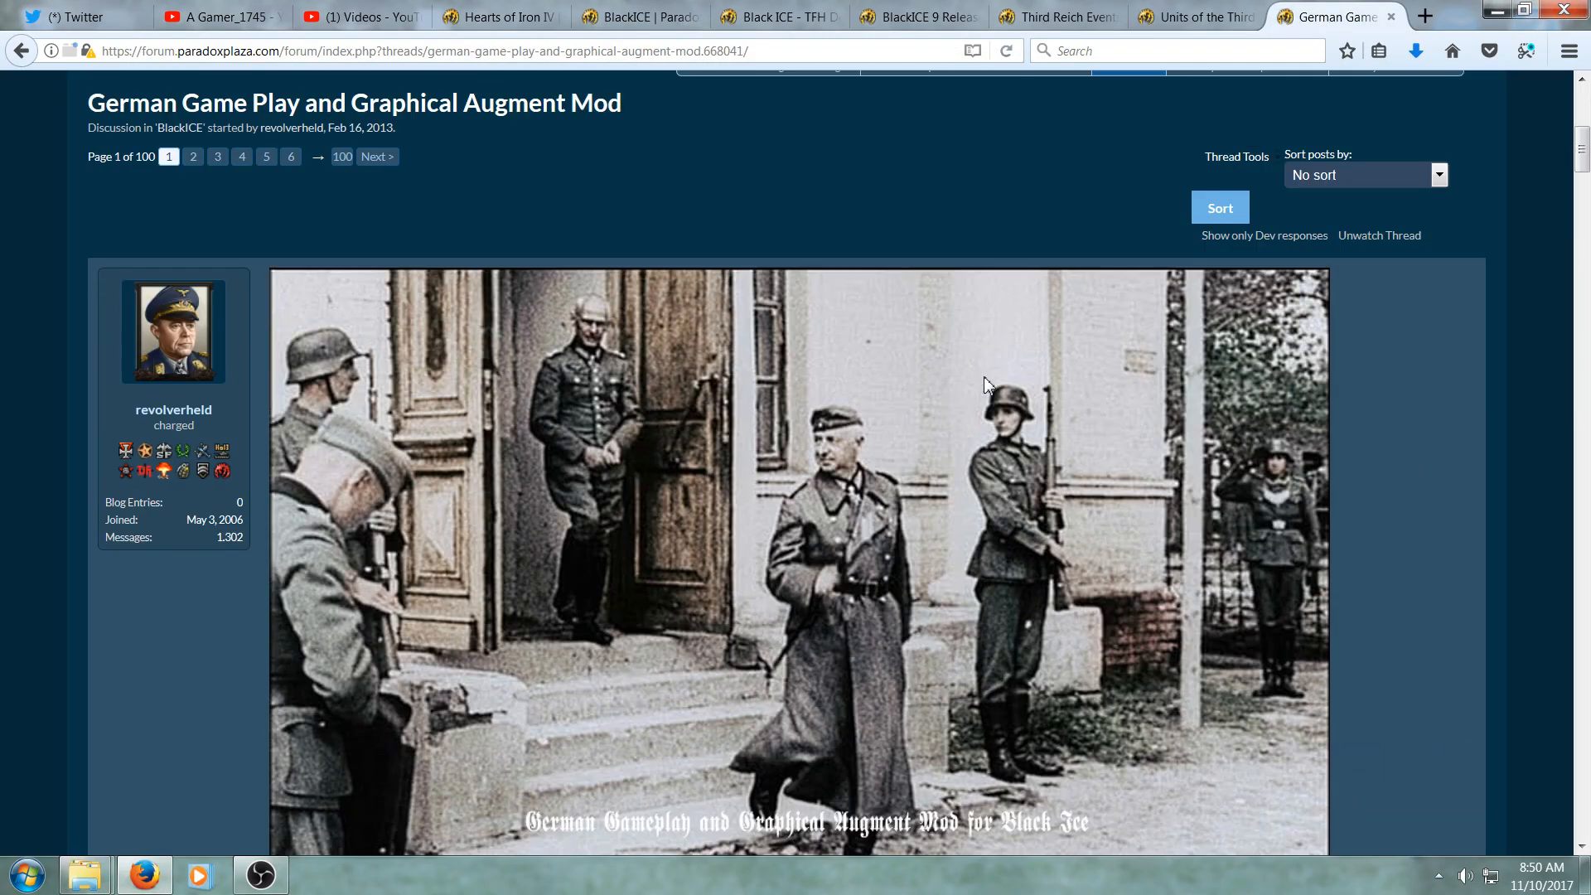
{"action": "scroll", "coordinate": [986, 383], "scroll_direction": "up", "scroll_amount": 2}
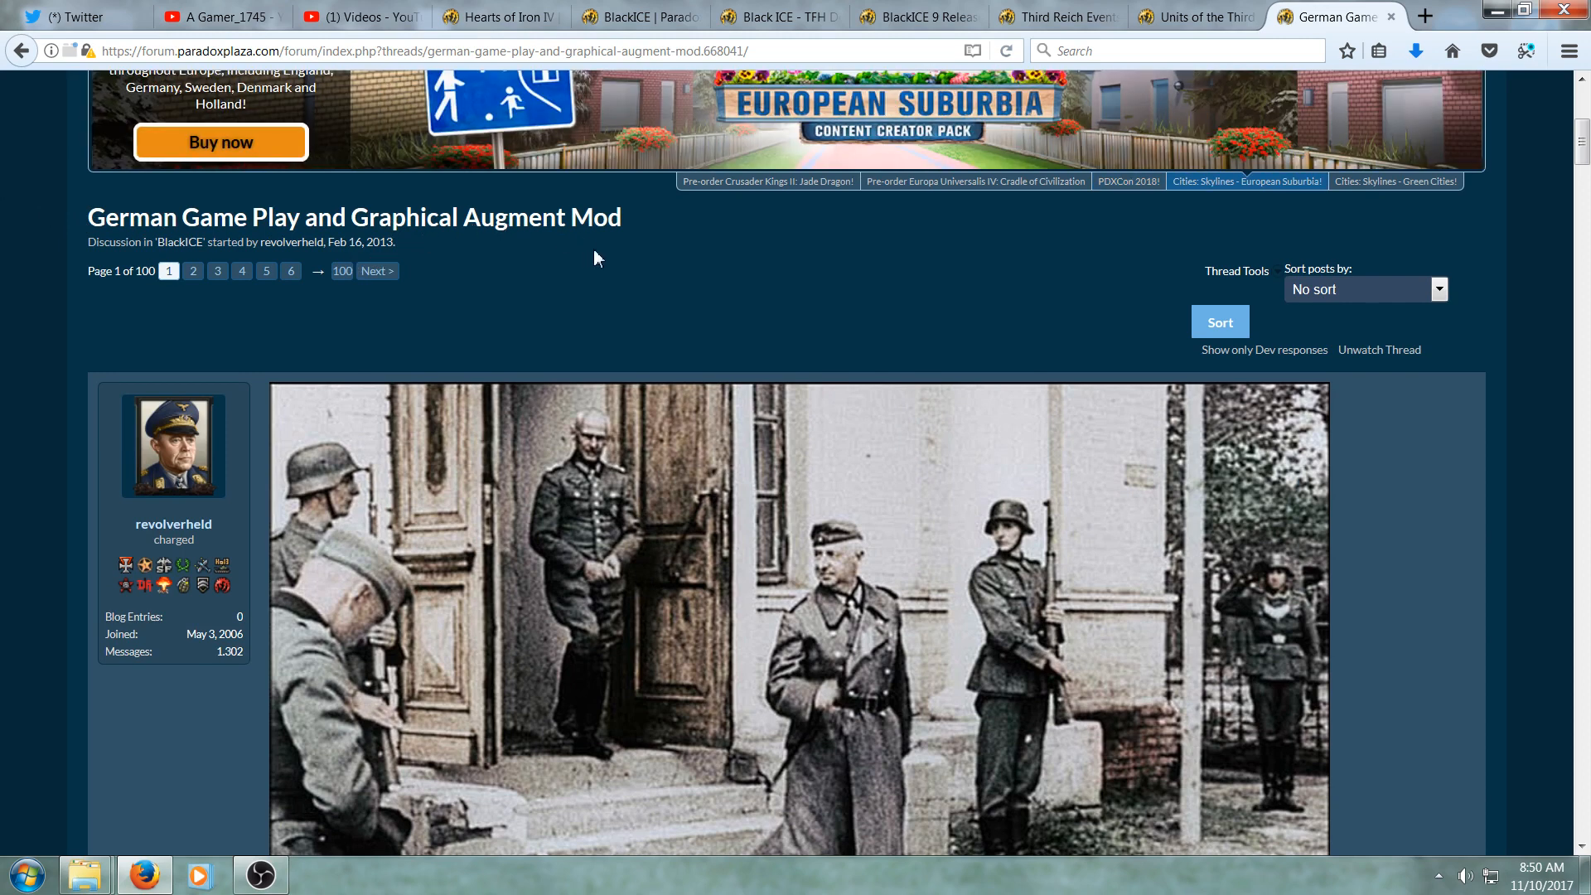
{"action": "scroll", "coordinate": [611, 476], "scroll_direction": "down", "scroll_amount": 7}
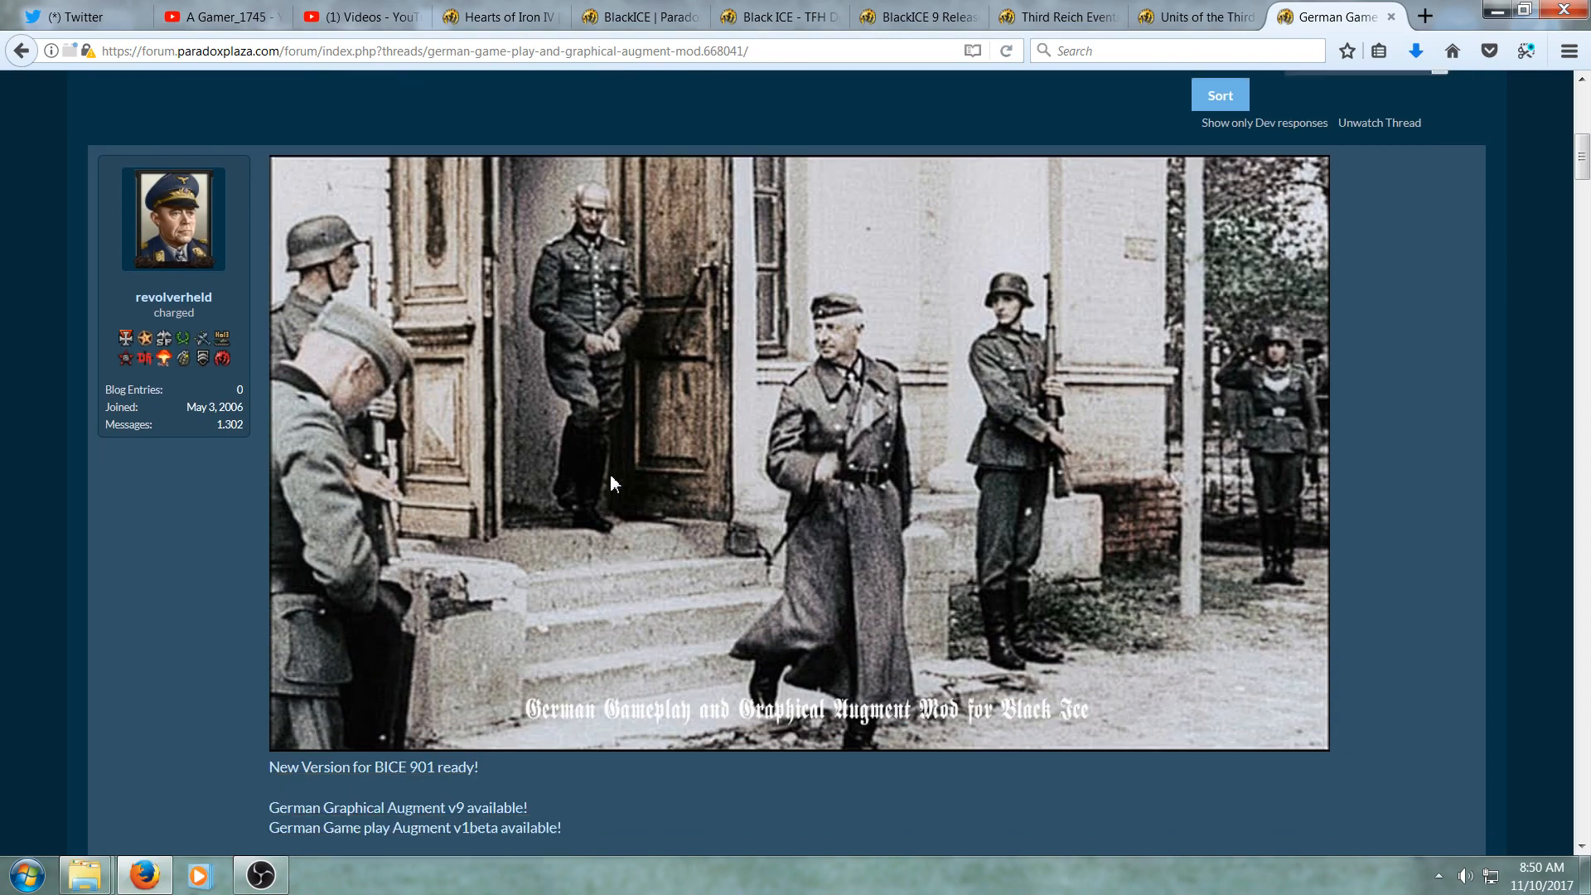
{"action": "scroll", "coordinate": [610, 483], "scroll_direction": "down", "scroll_amount": 5}
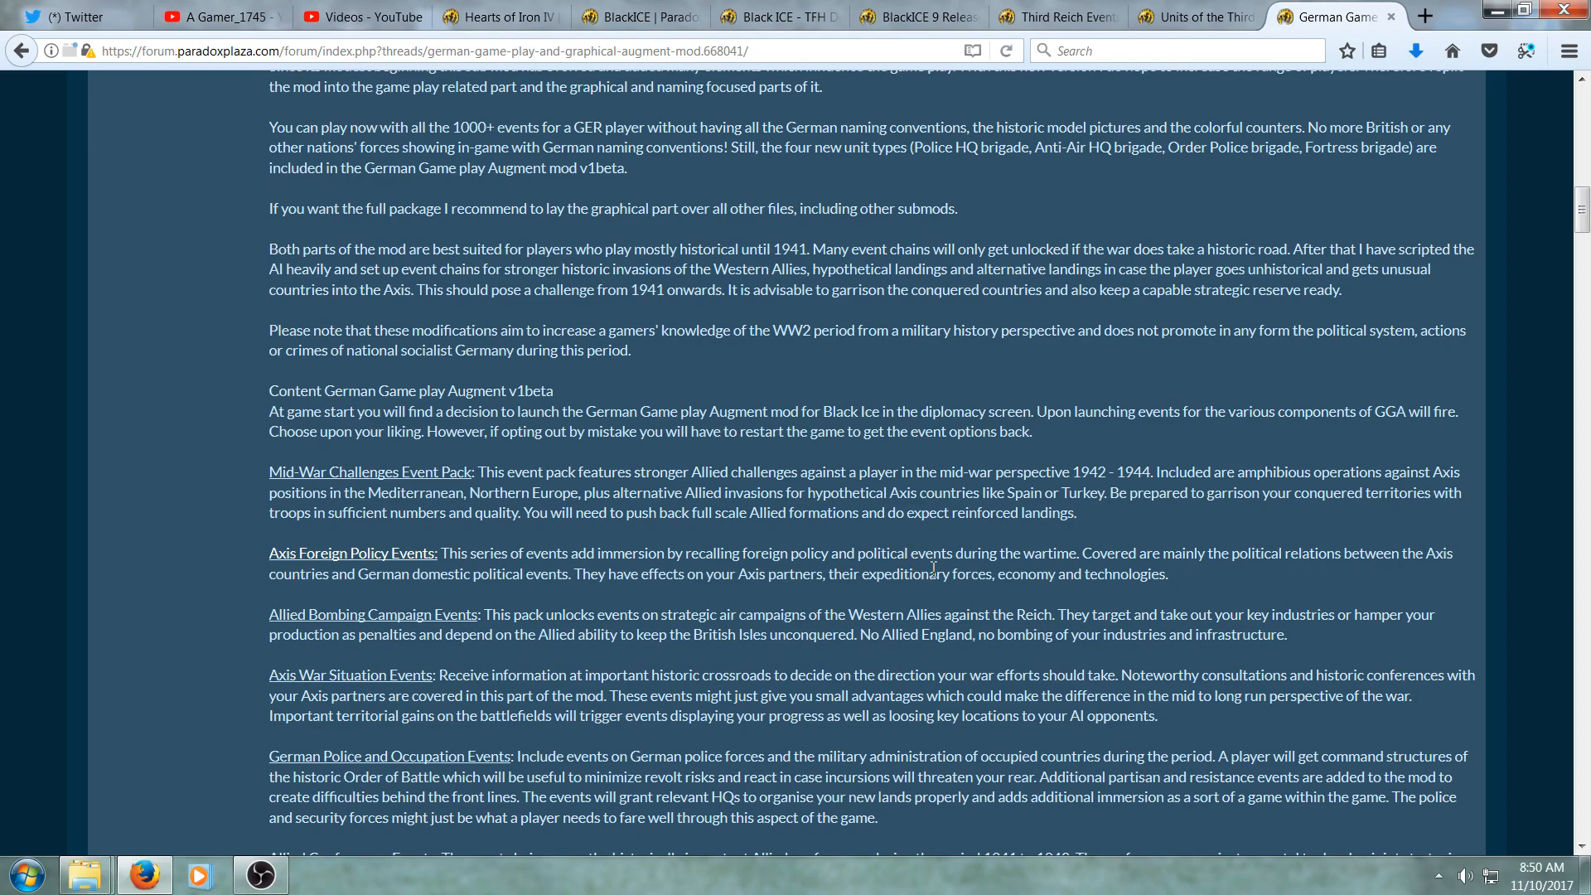
{"action": "scroll", "coordinate": [934, 569], "scroll_direction": "down", "scroll_amount": 15}
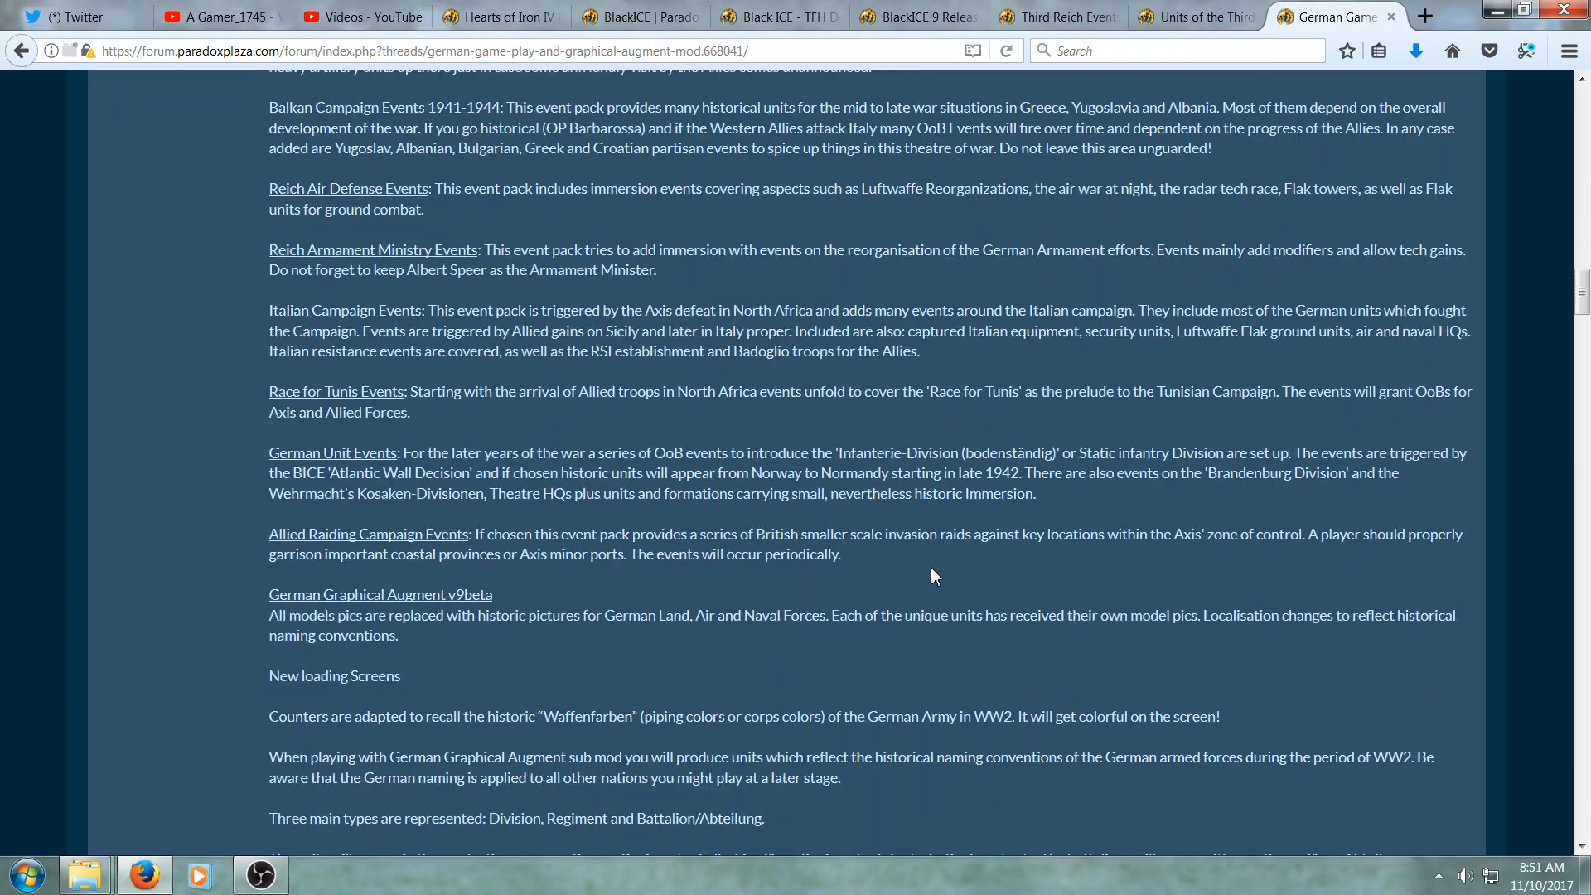
{"action": "scroll", "coordinate": [932, 572], "scroll_direction": "down", "scroll_amount": 9}
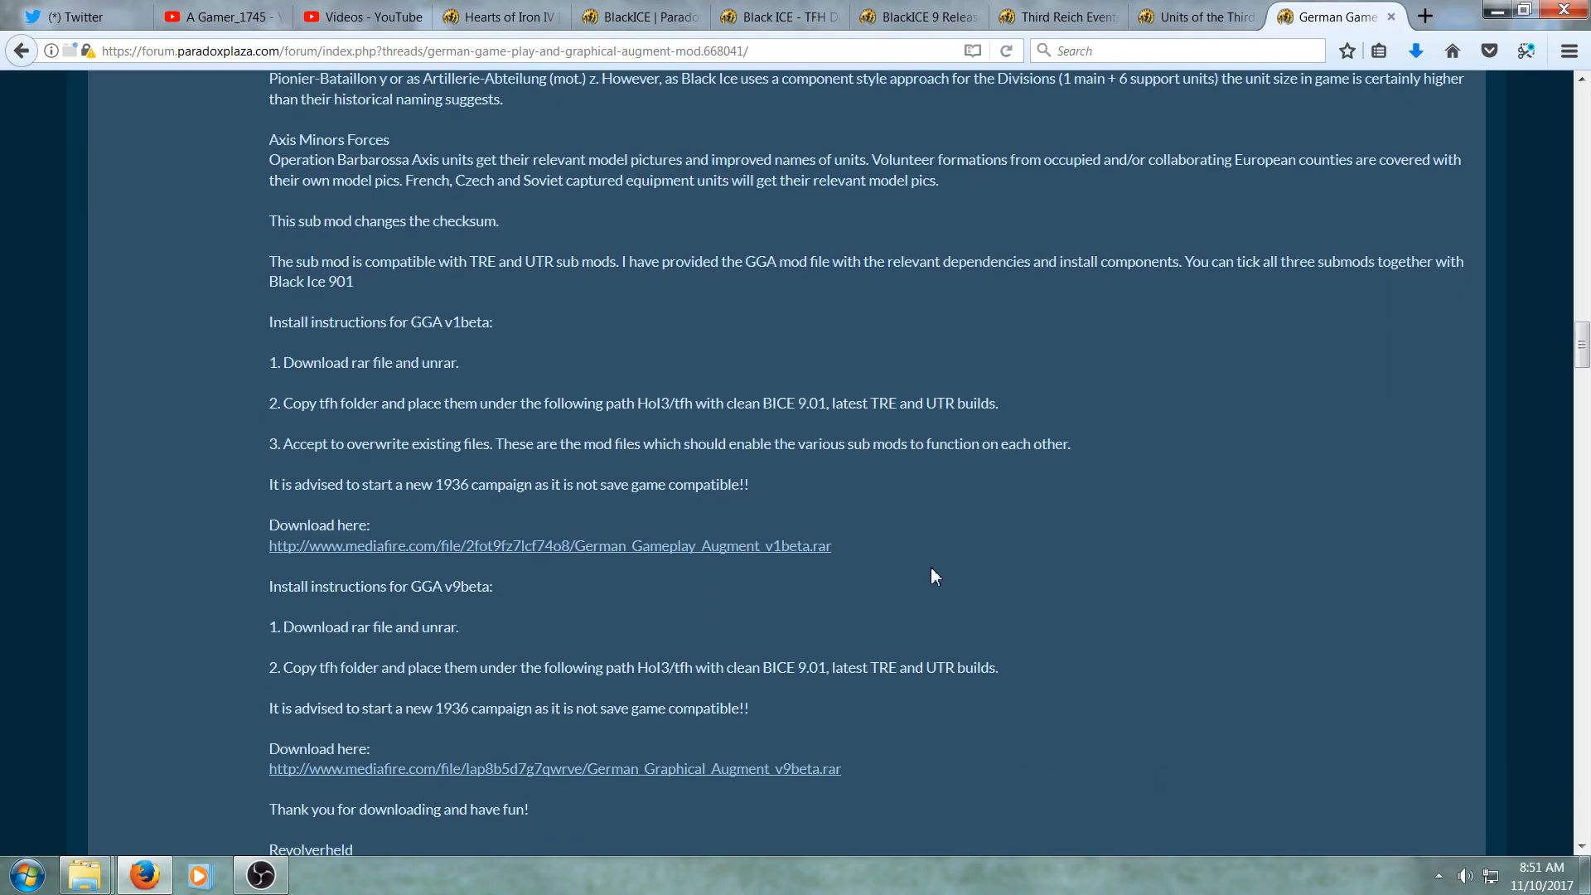
{"action": "scroll", "coordinate": [931, 567], "scroll_direction": "down", "scroll_amount": 1}
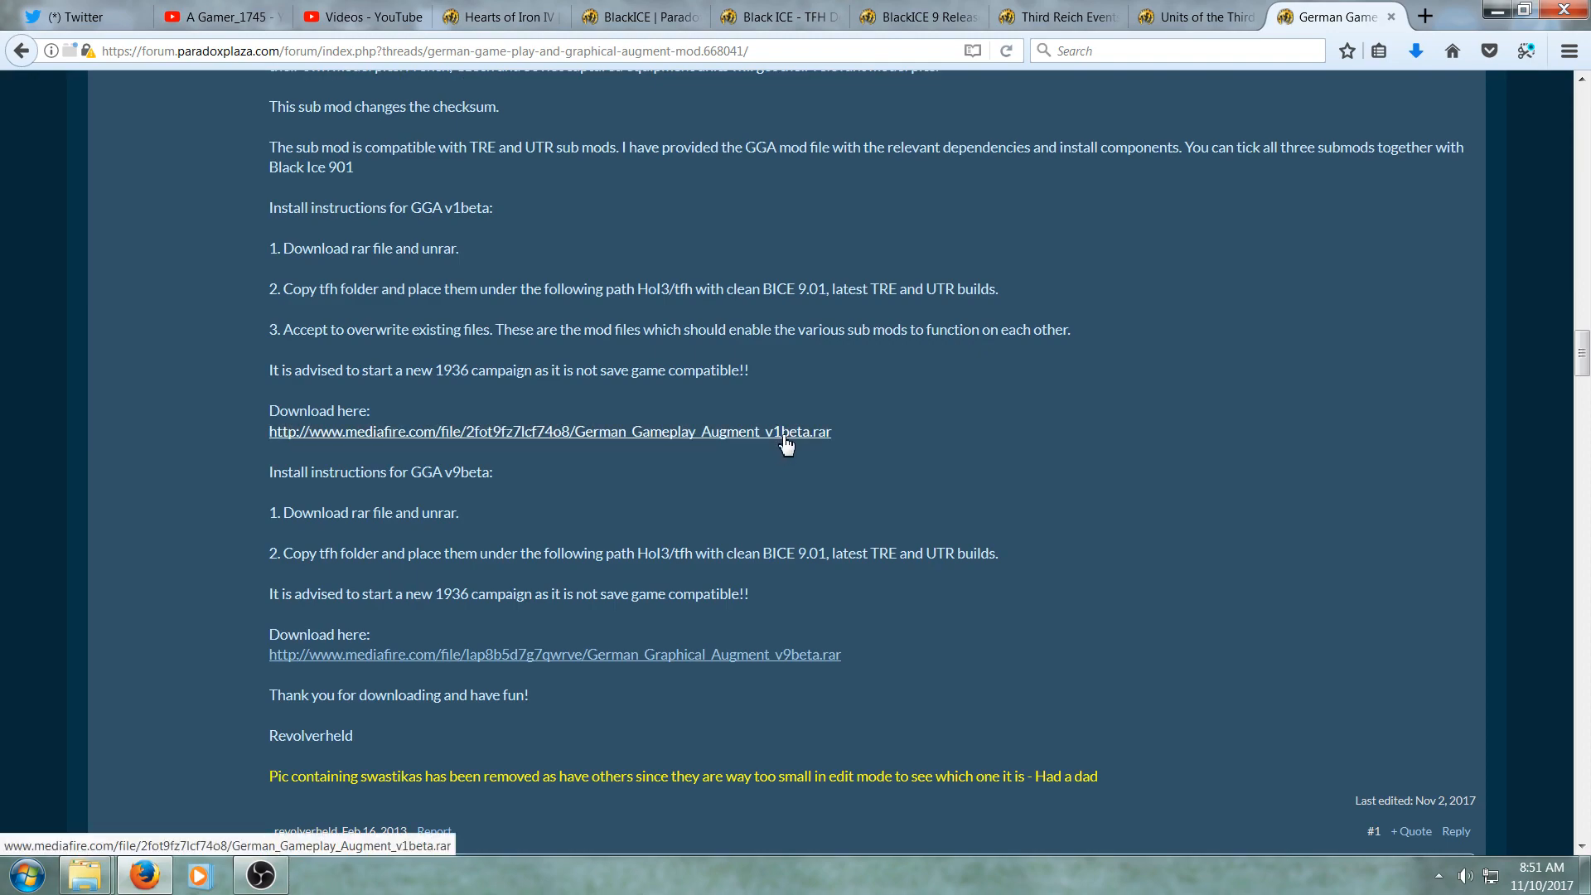
{"action": "scroll", "coordinate": [786, 446], "scroll_direction": "up", "scroll_amount": 10}
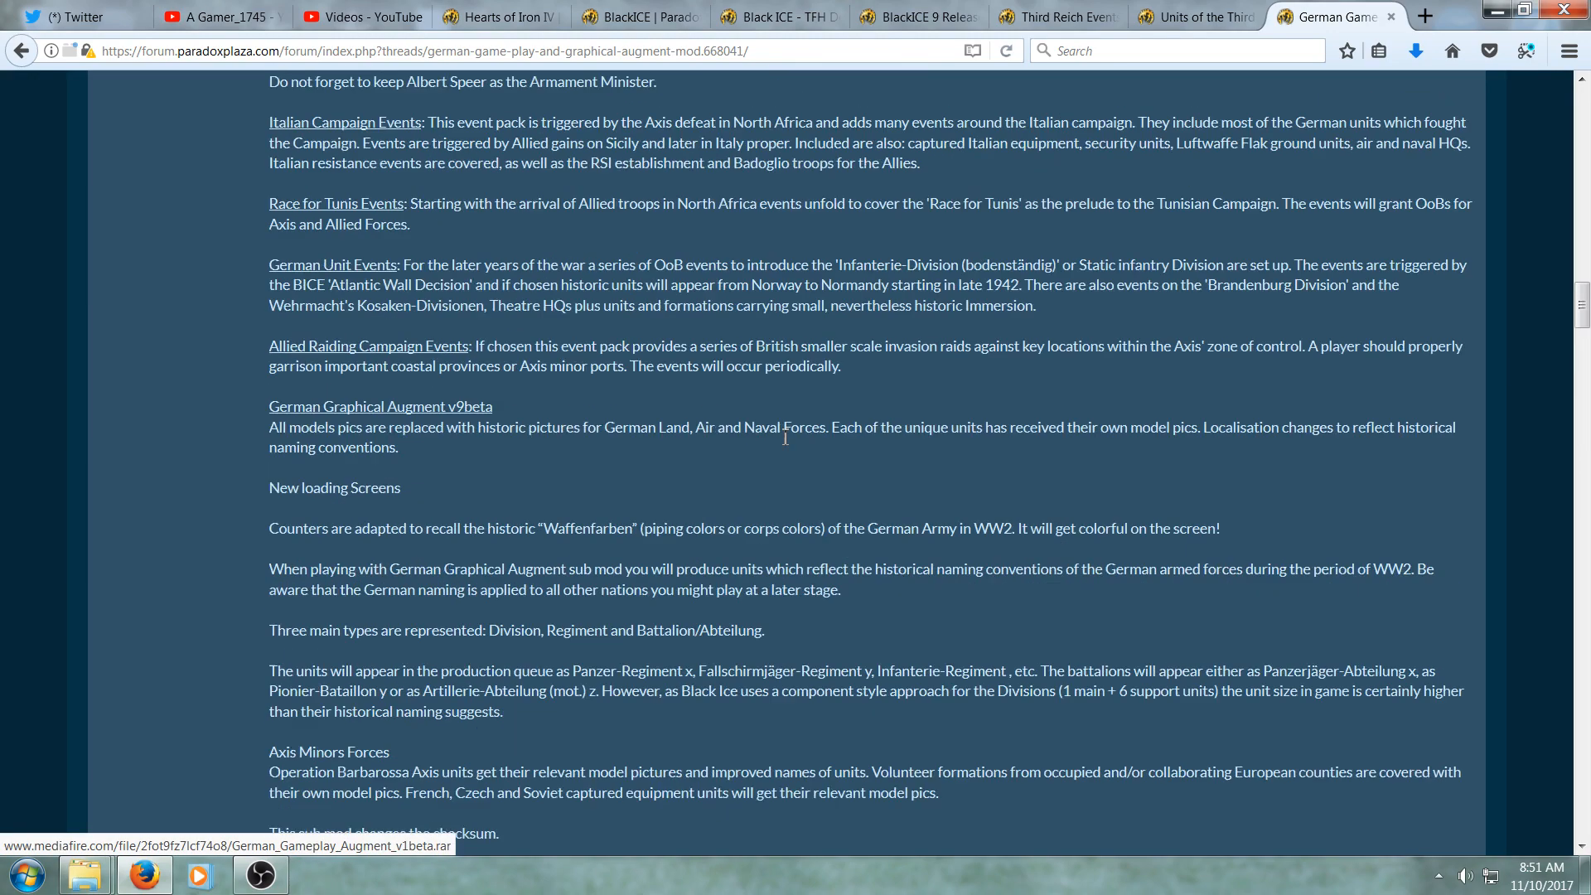
{"action": "scroll", "coordinate": [758, 669], "scroll_direction": "down", "scroll_amount": 10}
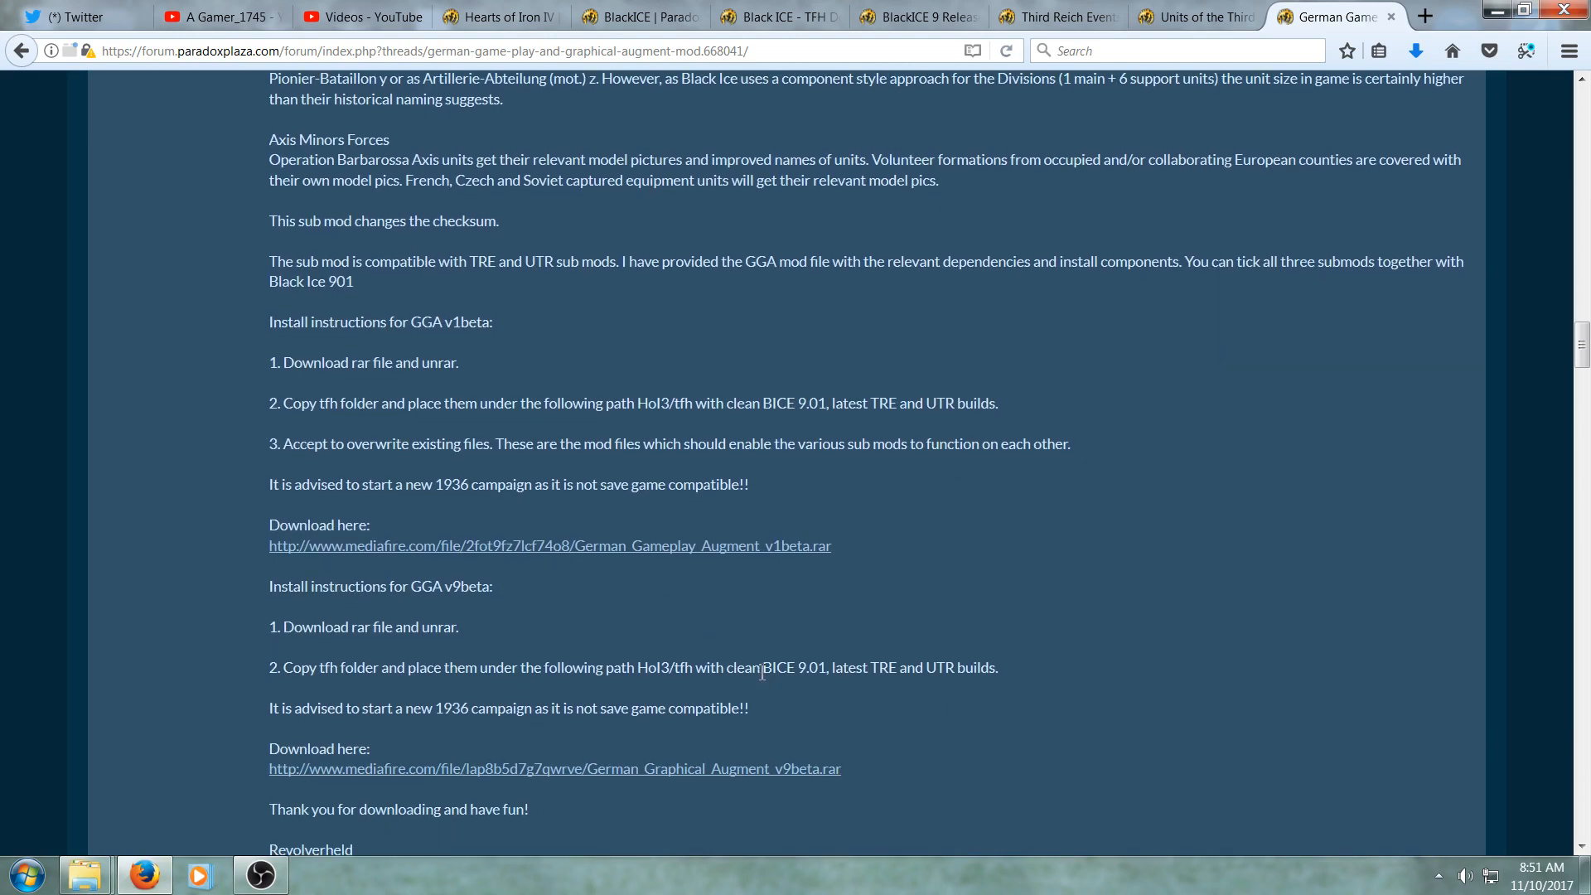
{"action": "scroll", "coordinate": [762, 671], "scroll_direction": "down", "scroll_amount": 3}
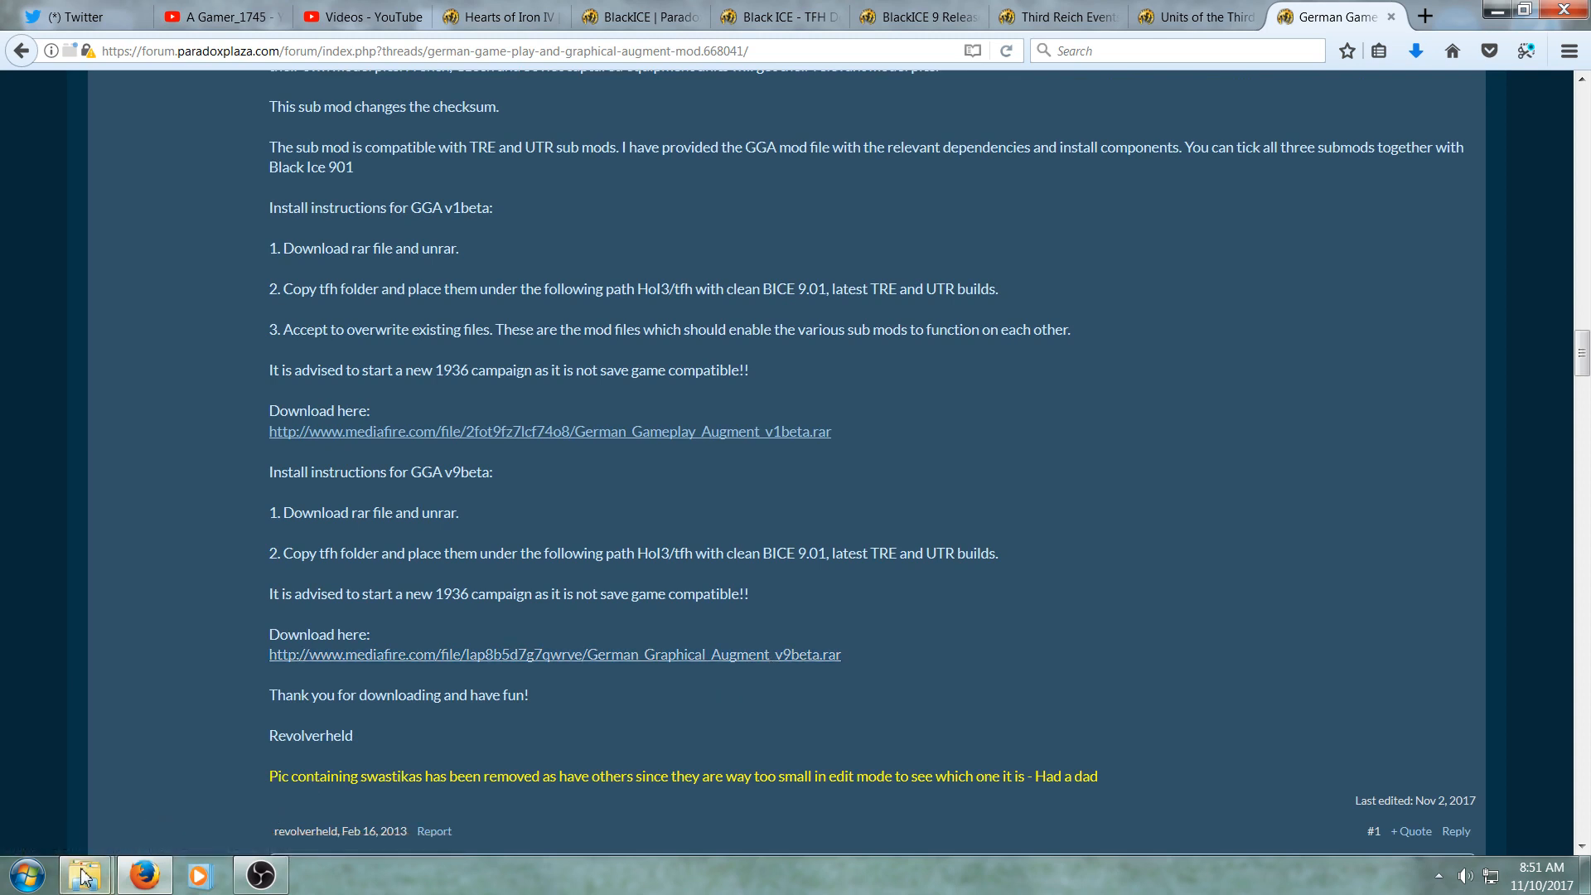
- Extract German Gameplay Augment v1beta.rar here in the DL folder
{"action": "mouse_move", "coordinate": [87, 875]}
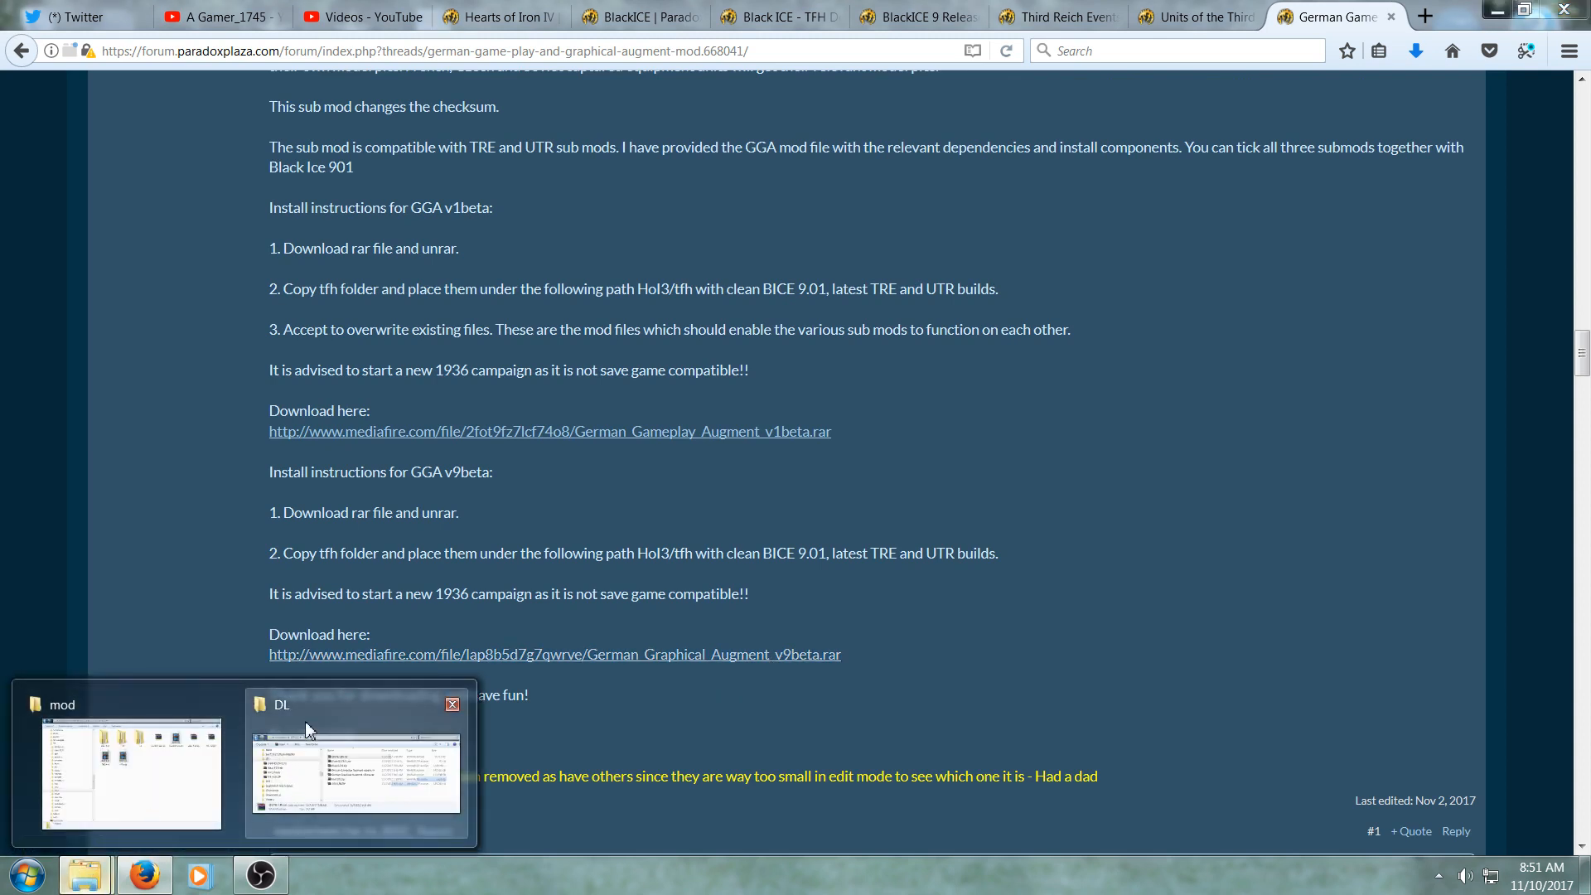
{"action": "mouse_move", "coordinate": [305, 719]}
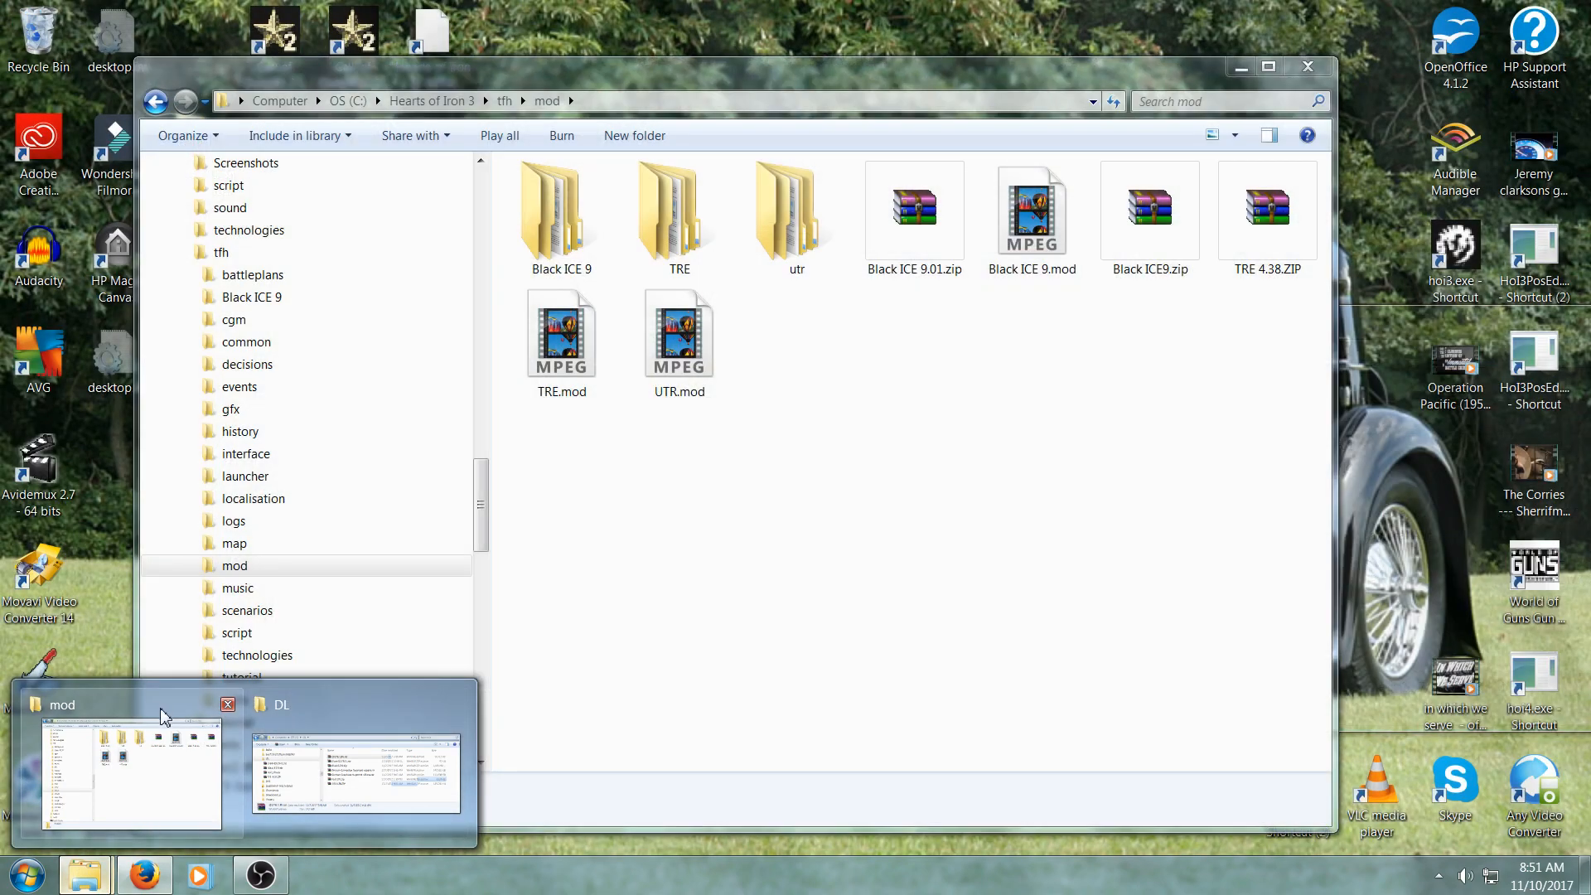
{"action": "left_click", "coordinate": [151, 707]}
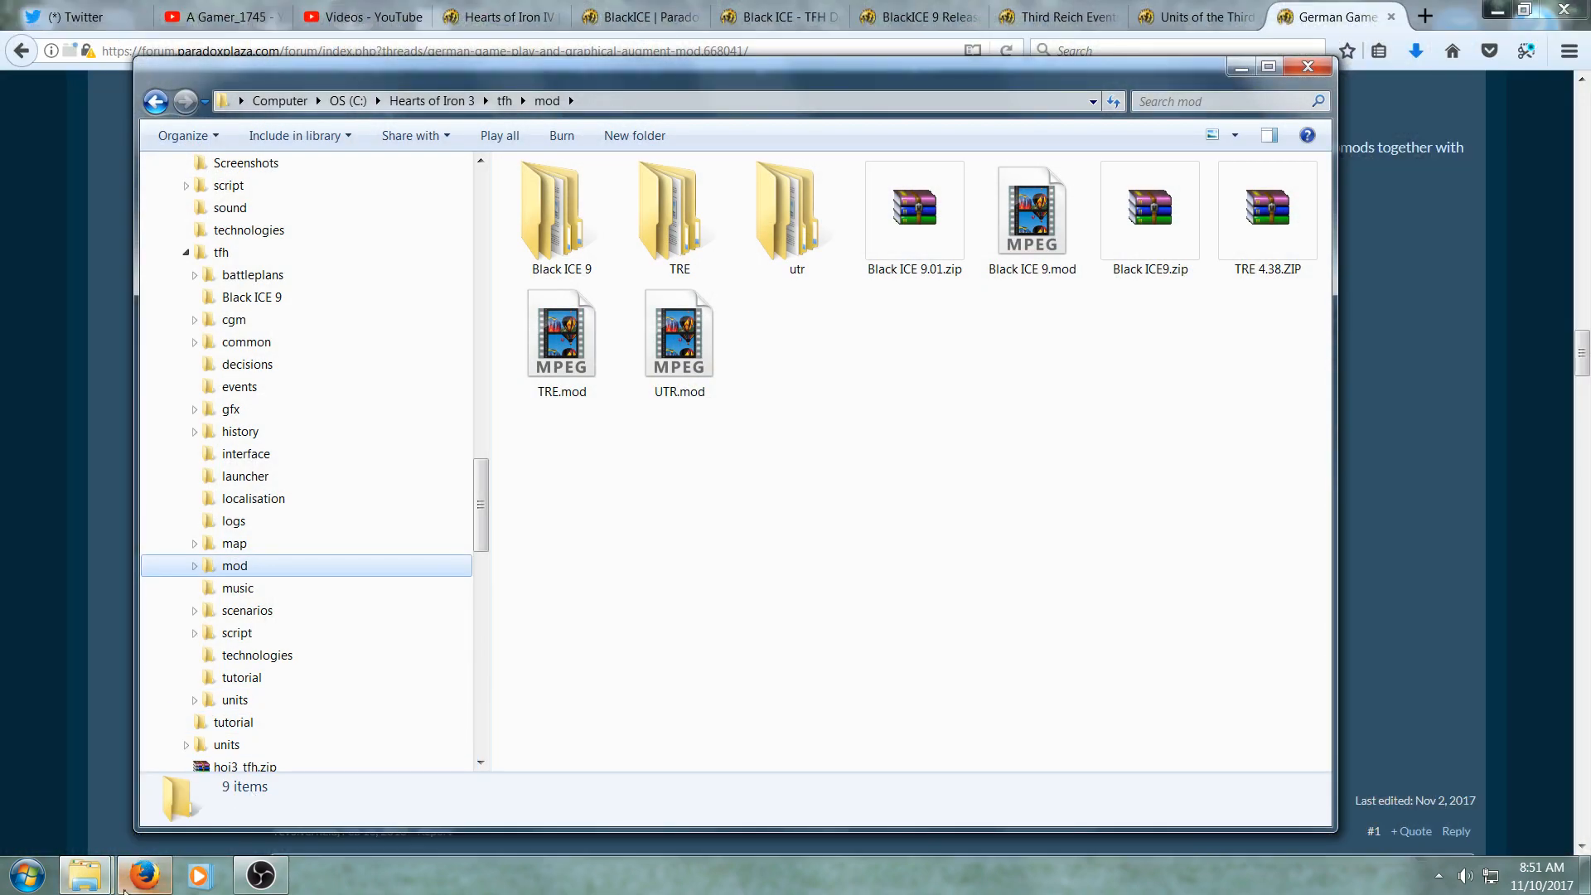
{"action": "mouse_move", "coordinate": [91, 877]}
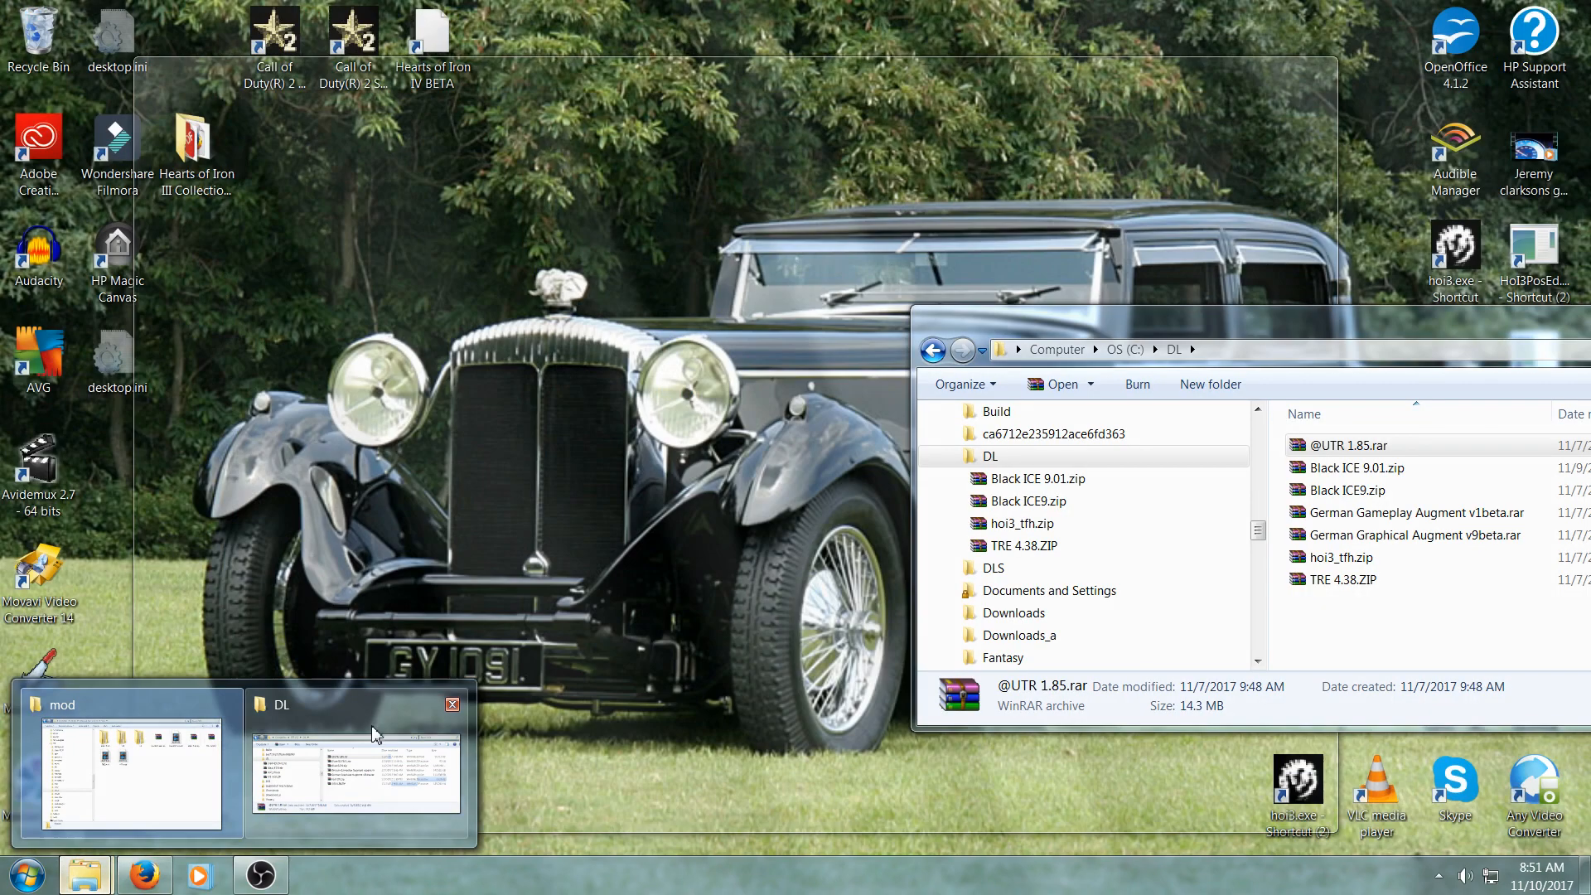
{"action": "left_click", "coordinate": [331, 746]}
{"action": "left_click_drag", "start_coordinate": [1316, 330], "coordinate": [929, 224]}
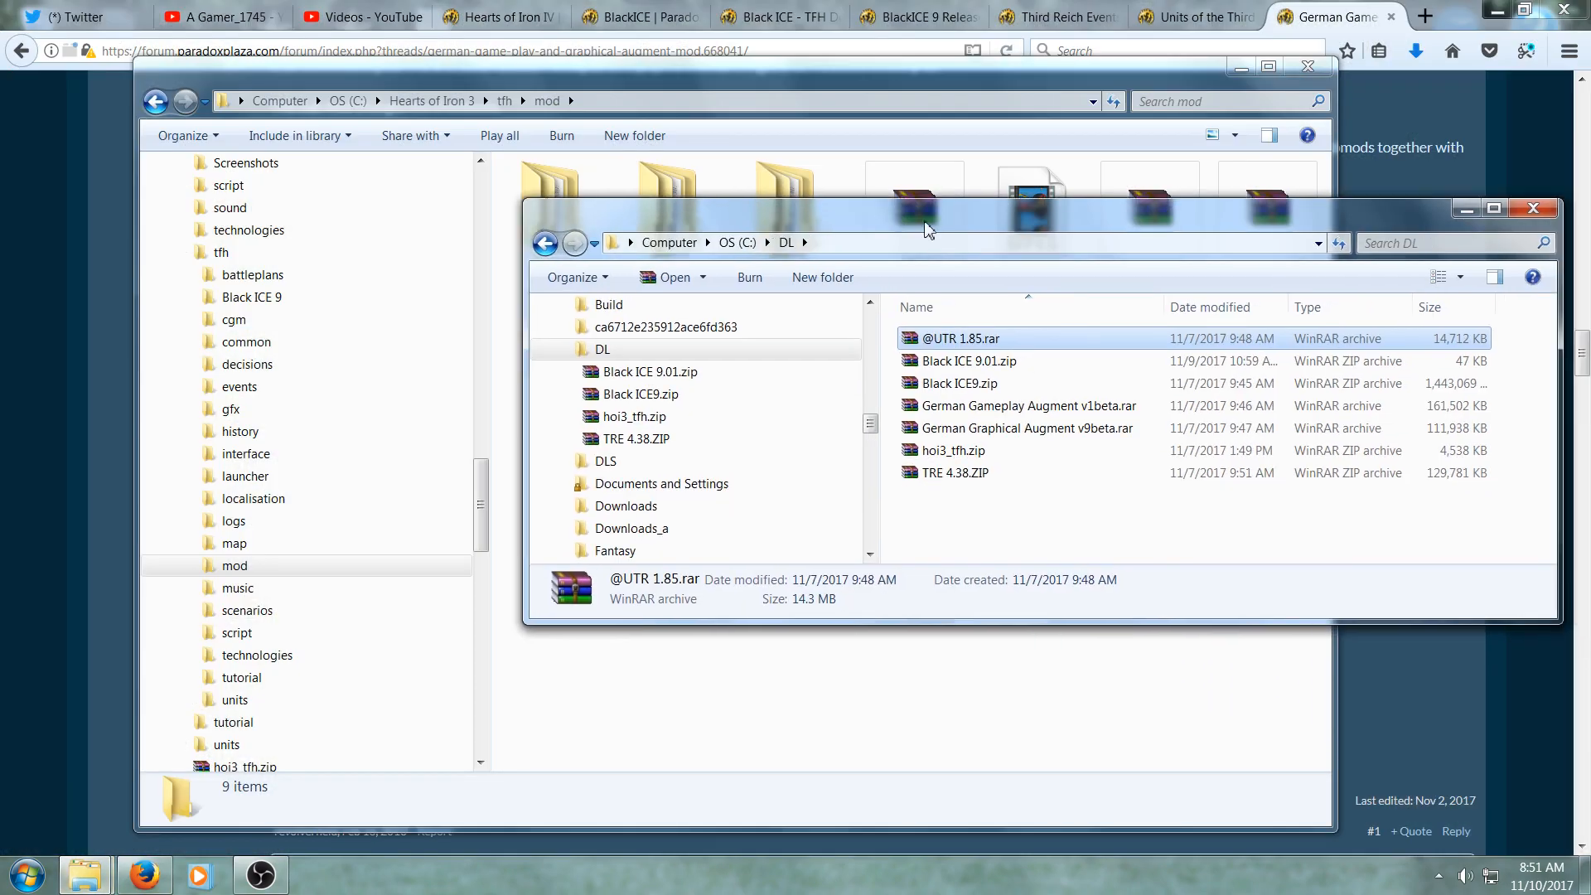
{"action": "right_click", "coordinate": [1083, 410]}
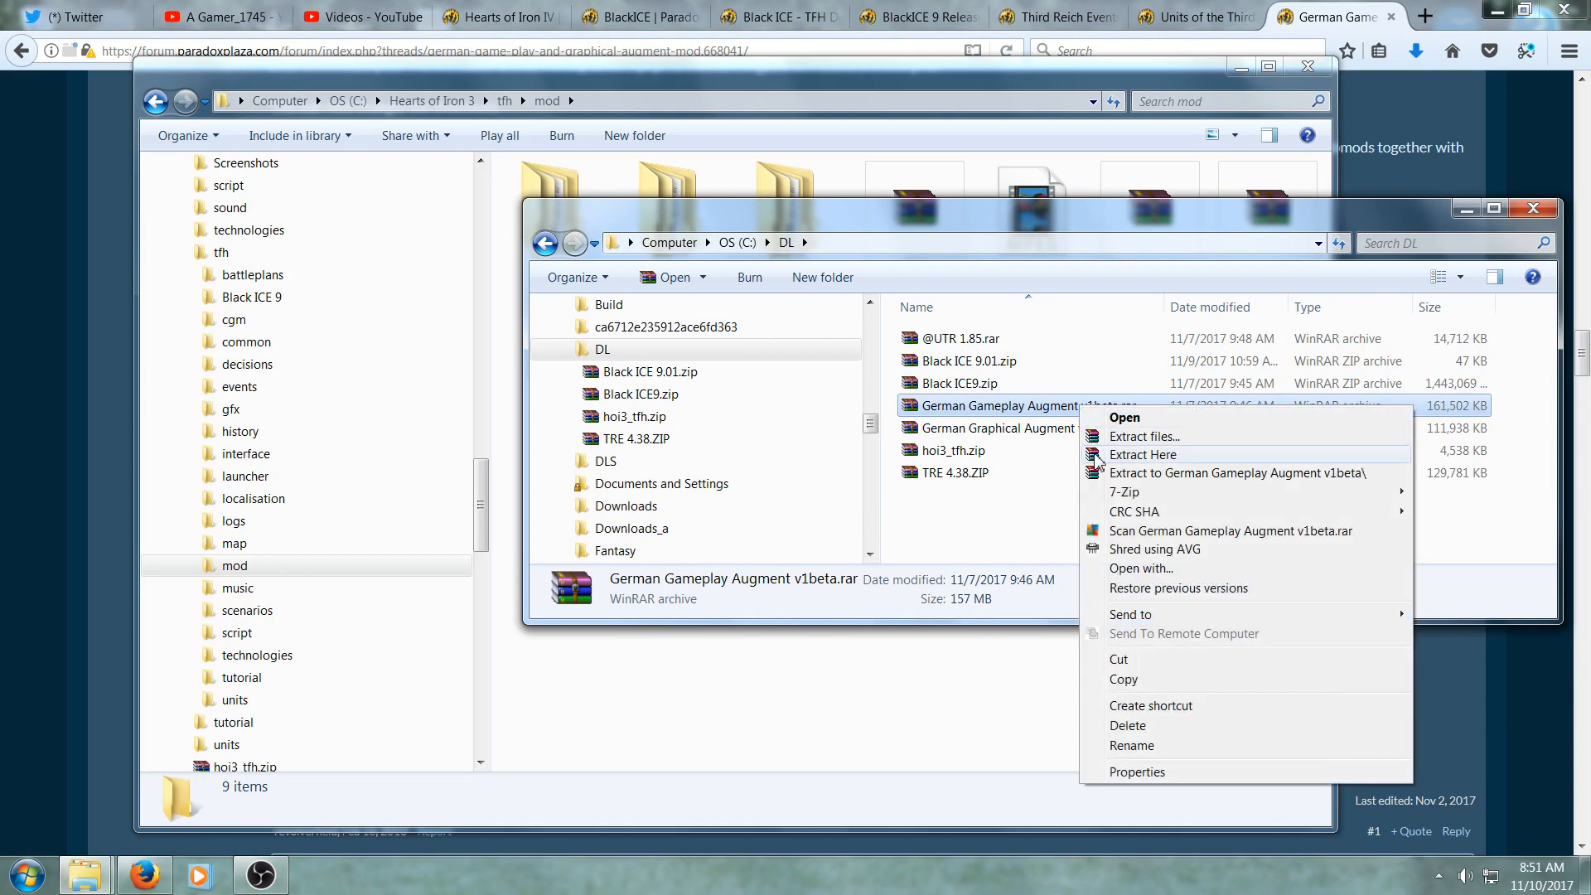
{"action": "left_click", "coordinate": [1097, 455]}
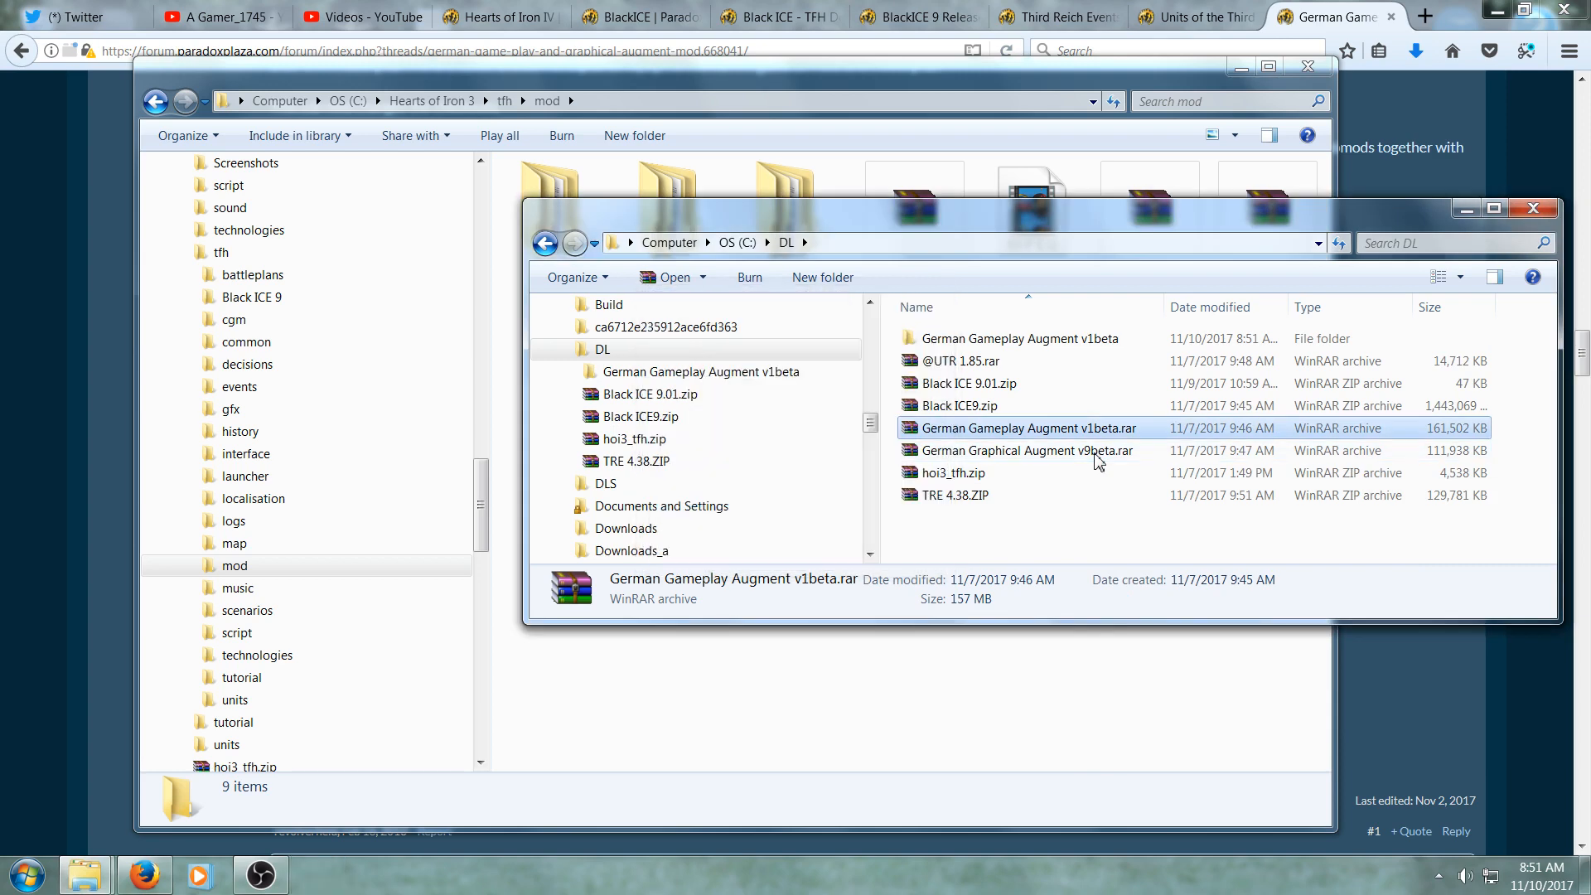
- Open the extracted German Gameplay Augment v1beta tfh mod folder and select all four items in it
{"action": "double_click", "coordinate": [1072, 345]}
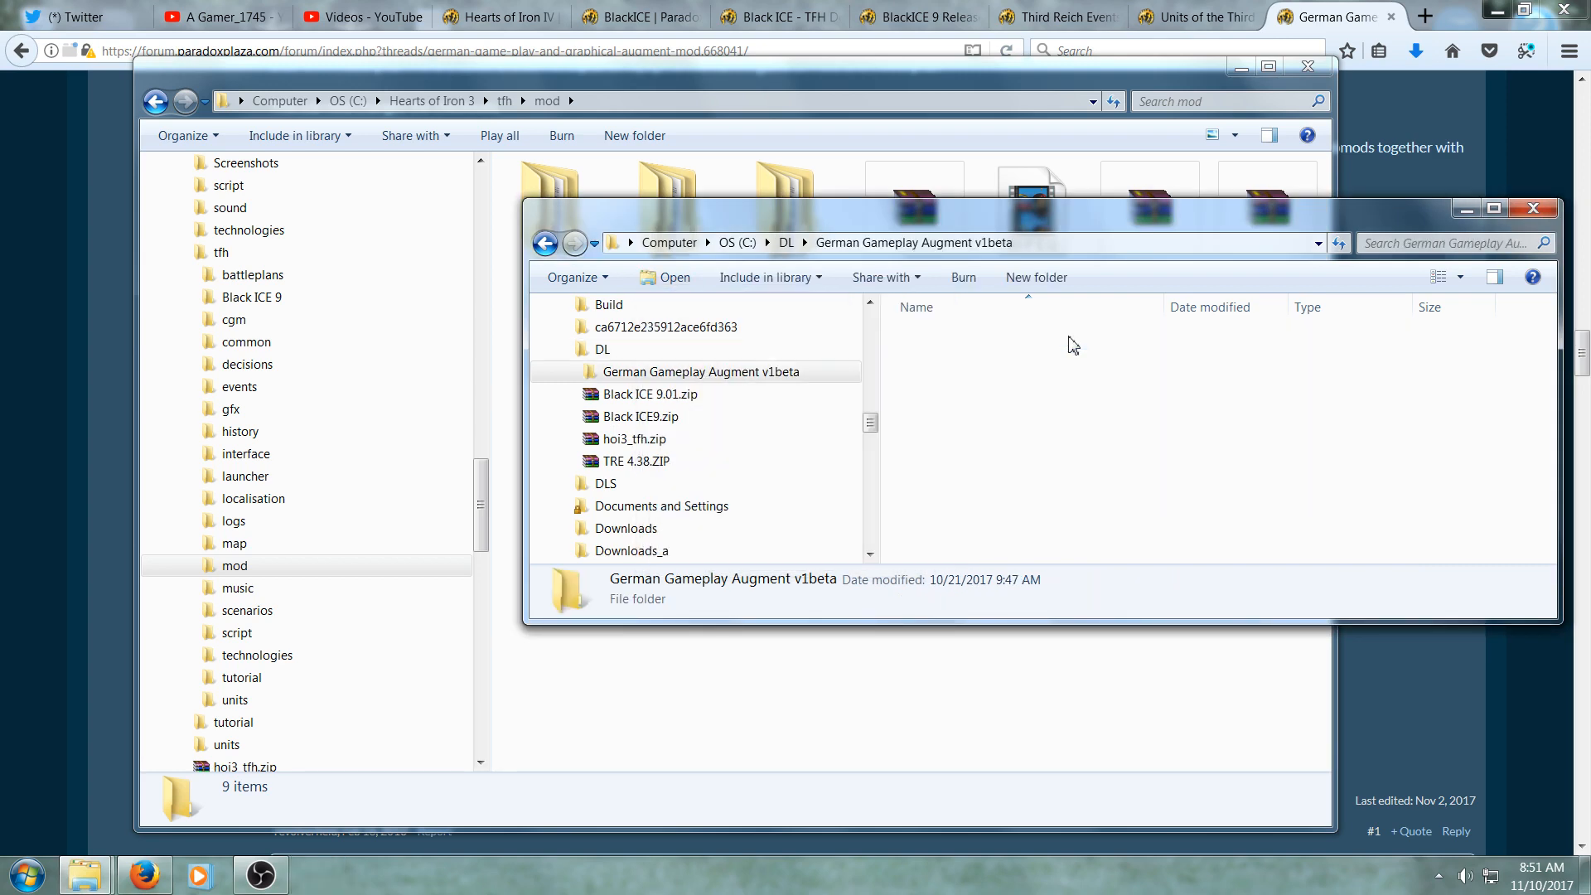
{"action": "double_click", "coordinate": [1066, 345]}
{"action": "double_click", "coordinate": [1065, 344]}
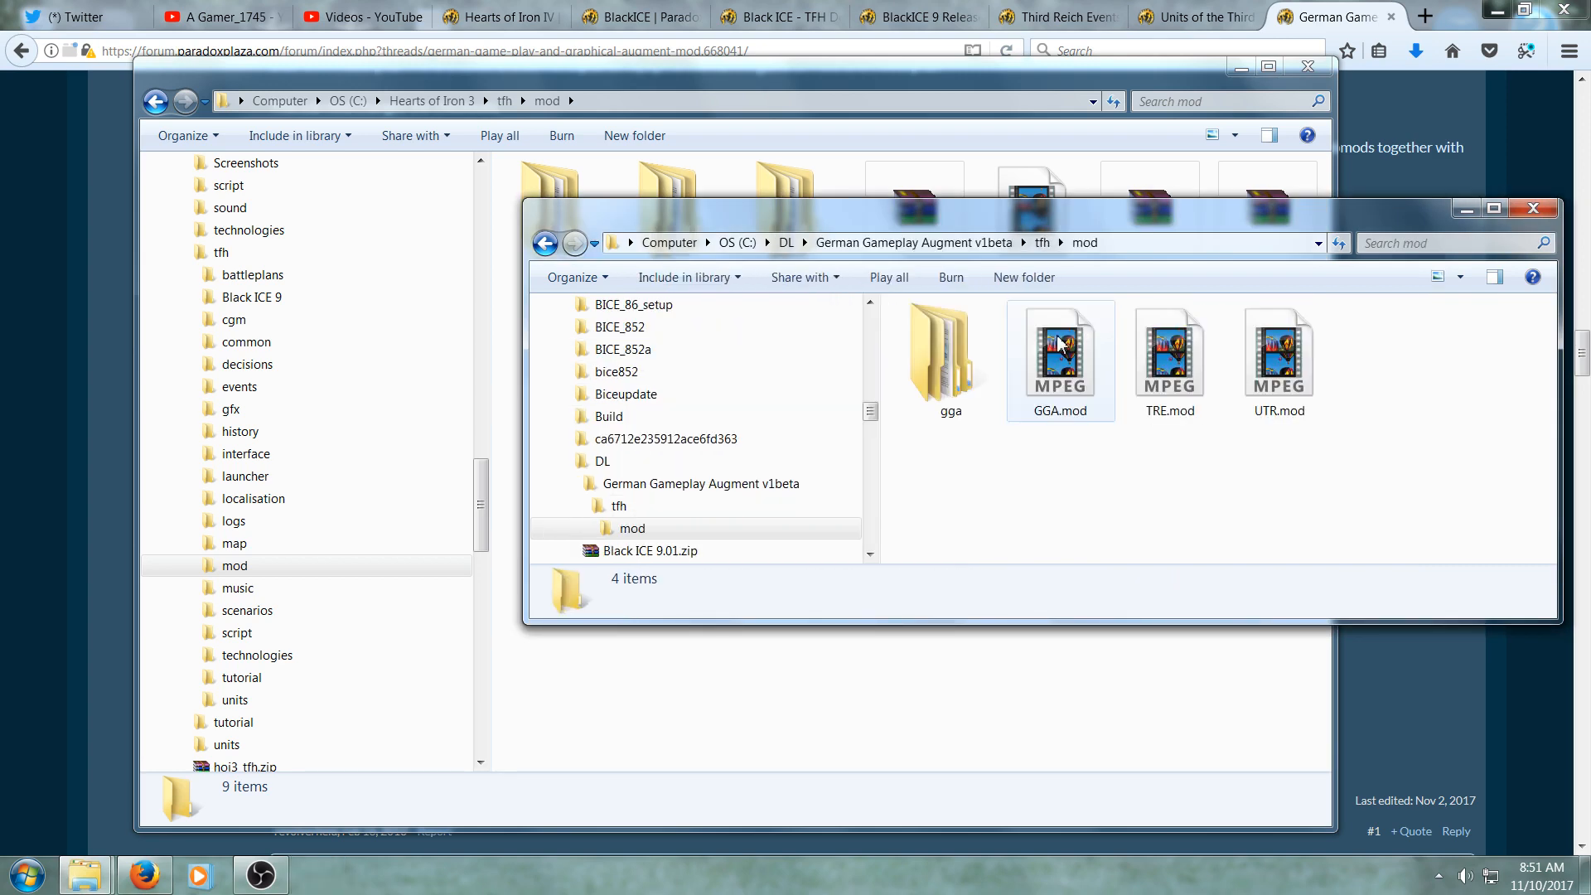
{"action": "left_click_drag", "start_coordinate": [1047, 228], "coordinate": [1204, 184]}
{"action": "left_click", "coordinate": [1105, 320]}
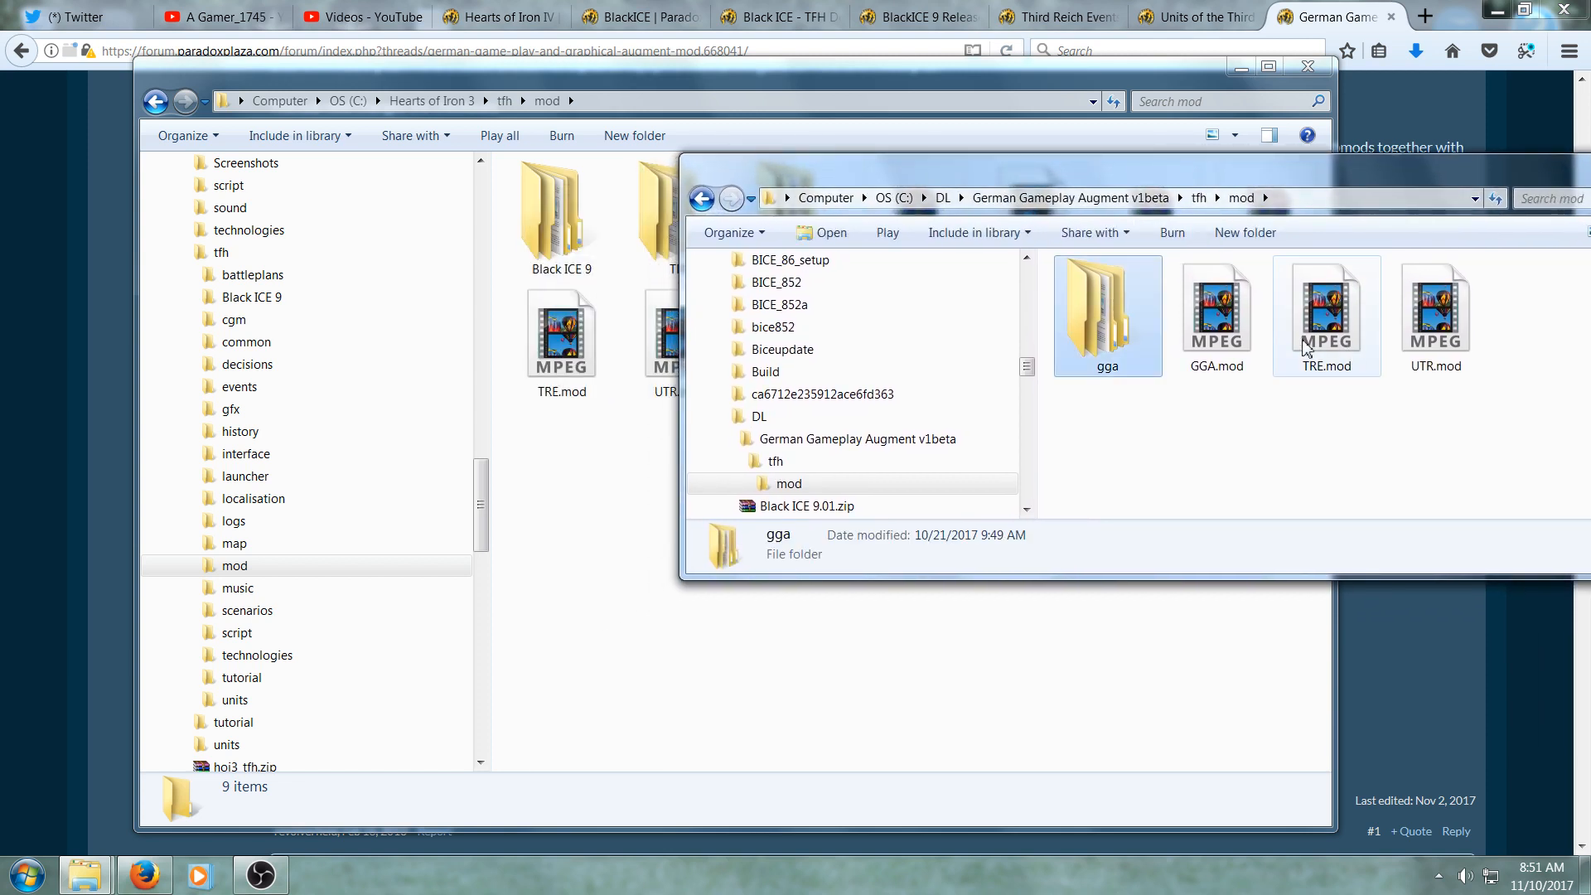
{"action": "left_click", "coordinate": [1452, 357], "text": "shift"}
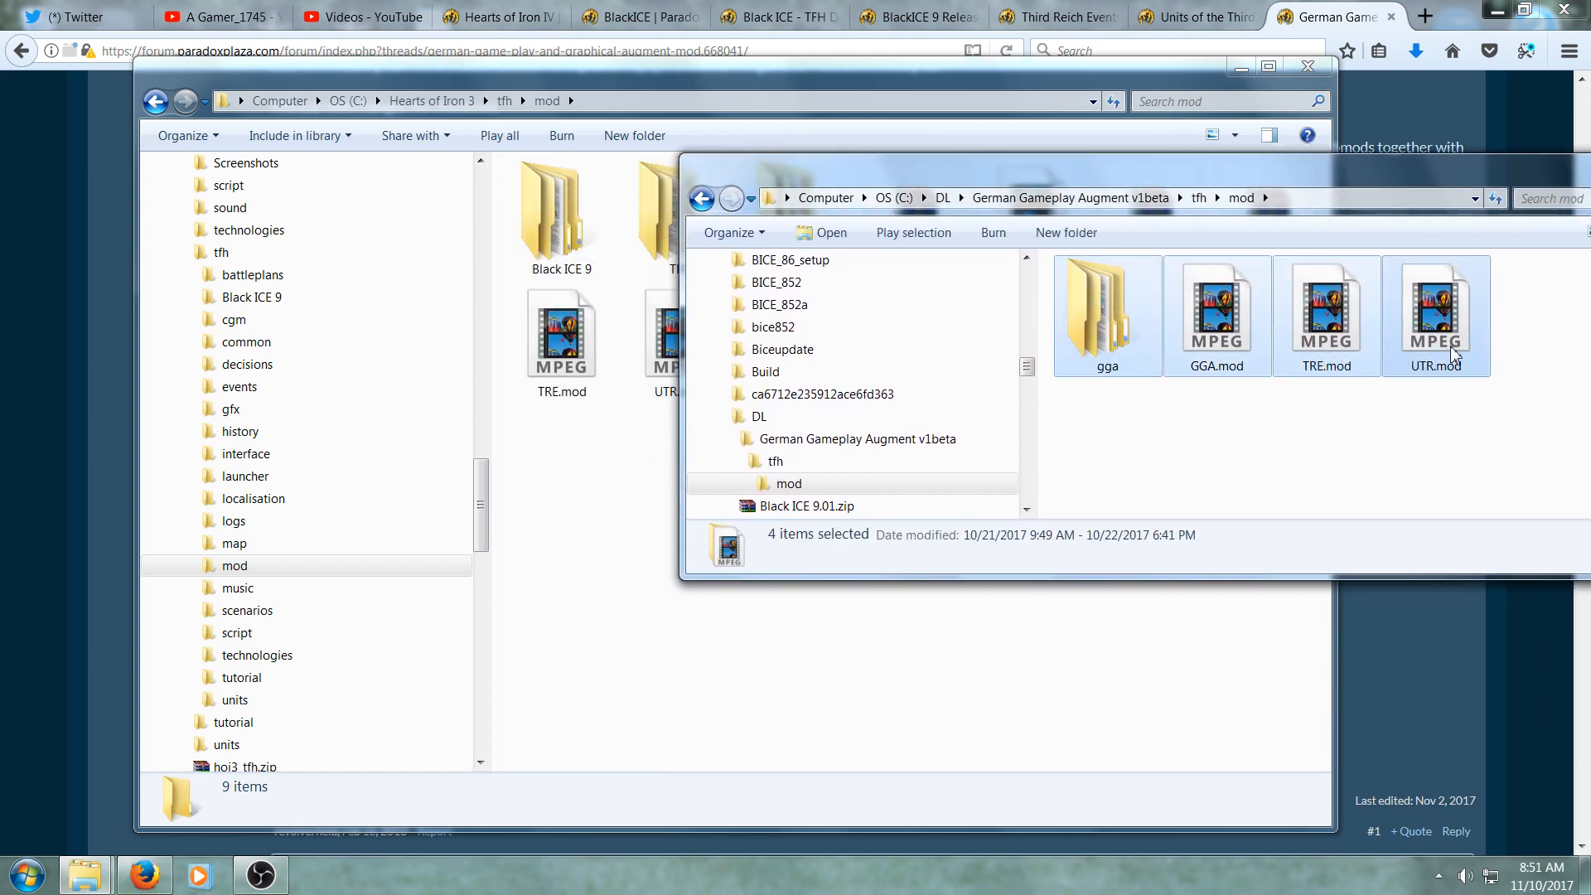
- Copy the four German Gameplay Augment items into the Hearts of Iron 3 tfh mod folder, replacing UTR.mod
{"action": "left_click_drag", "start_coordinate": [1453, 356], "coordinate": [1022, 692]}
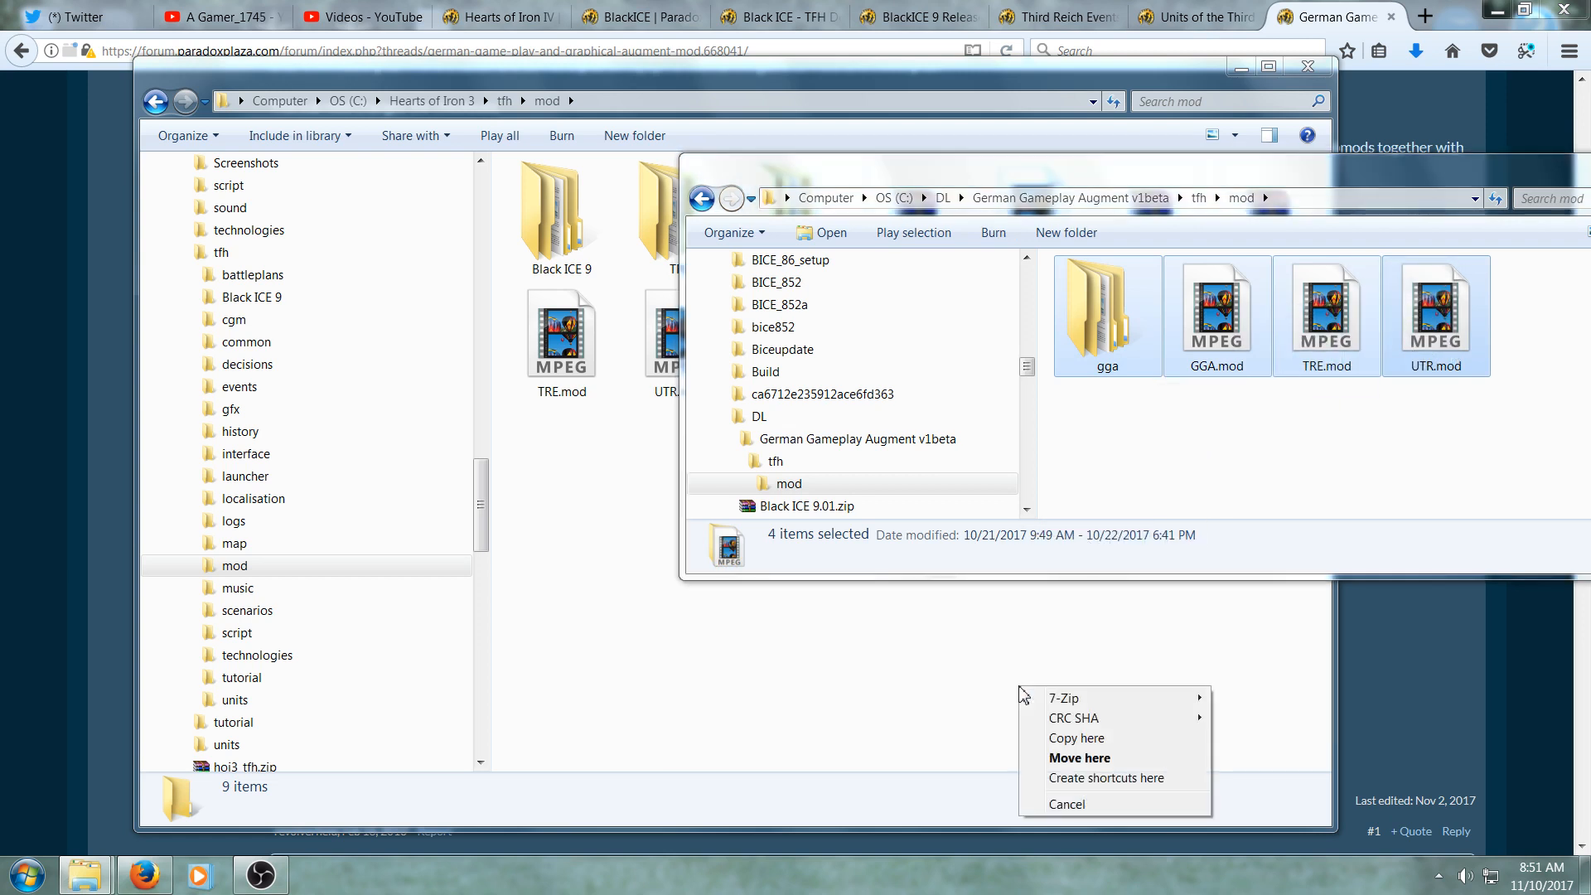
{"action": "left_click", "coordinate": [1038, 740]}
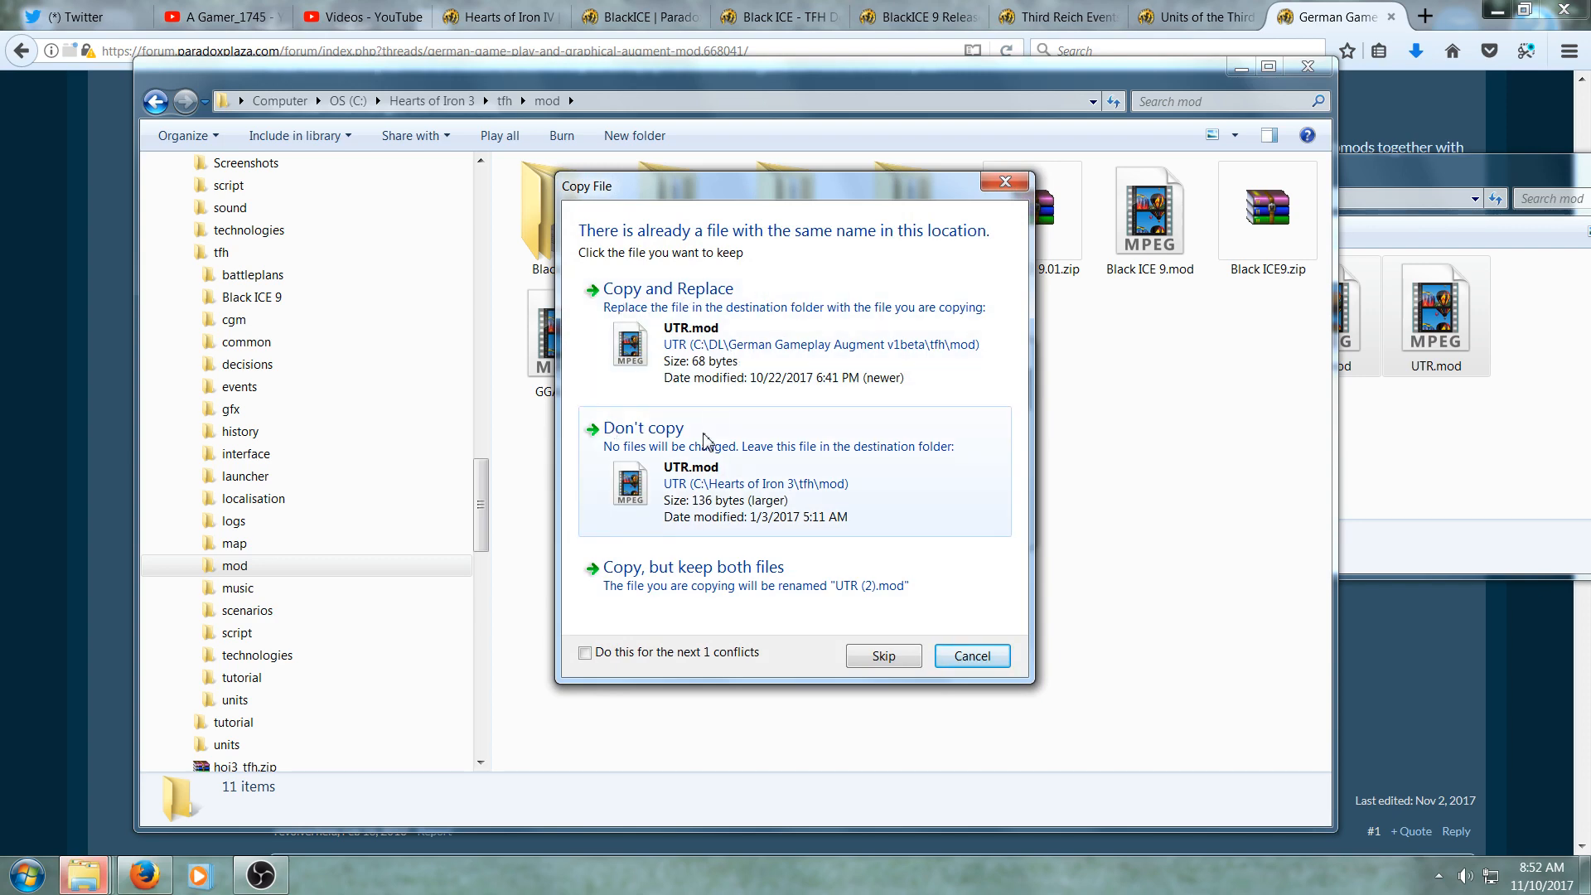
{"action": "left_click", "coordinate": [711, 310]}
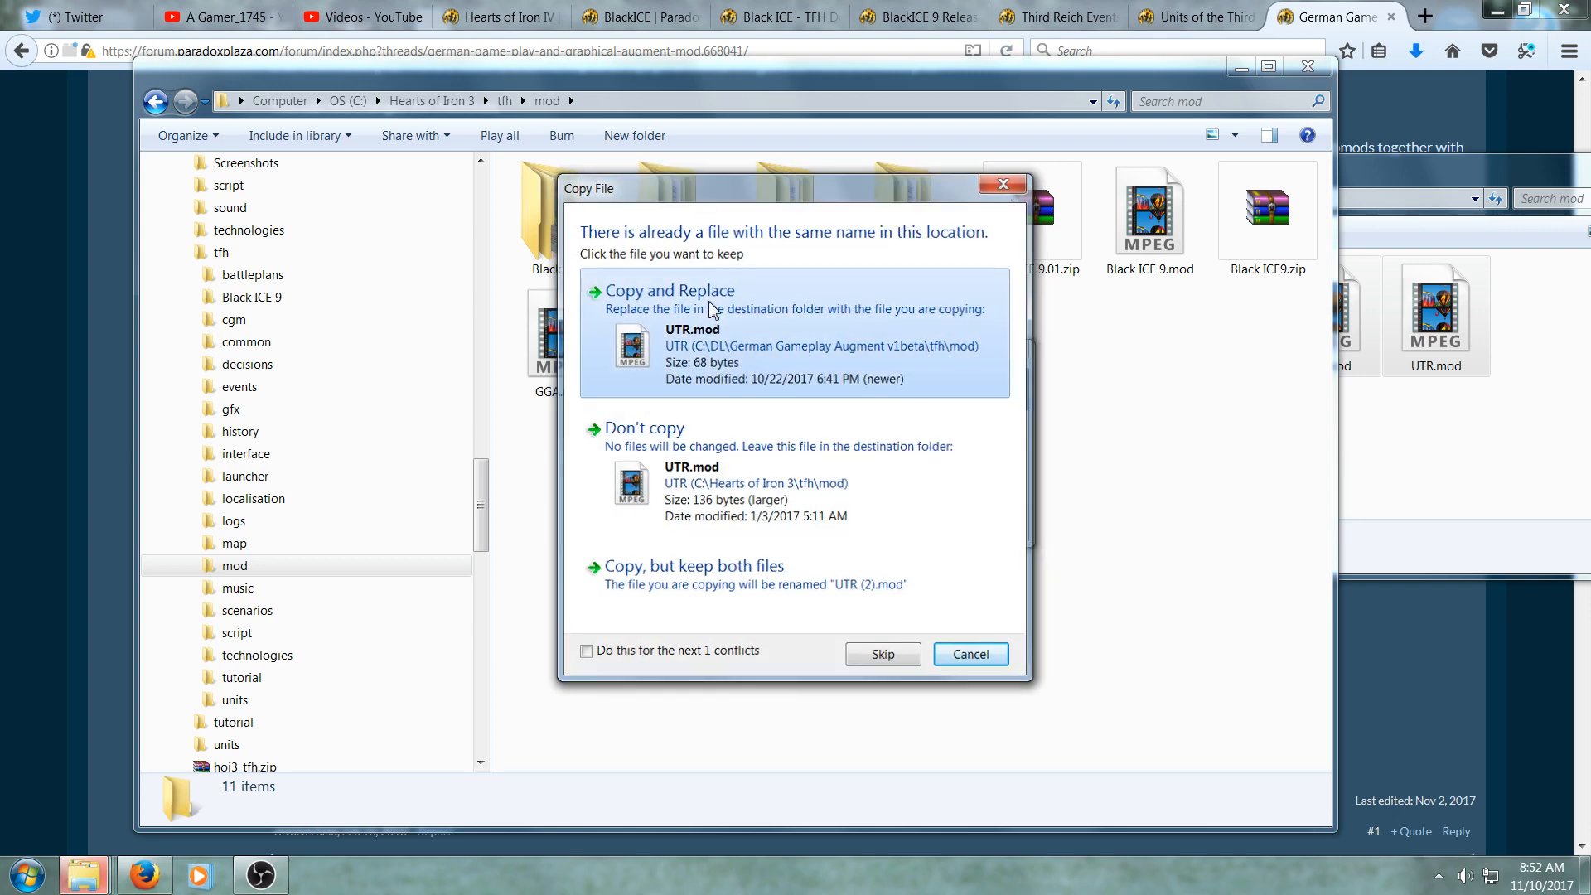
{"action": "left_click", "coordinate": [711, 310]}
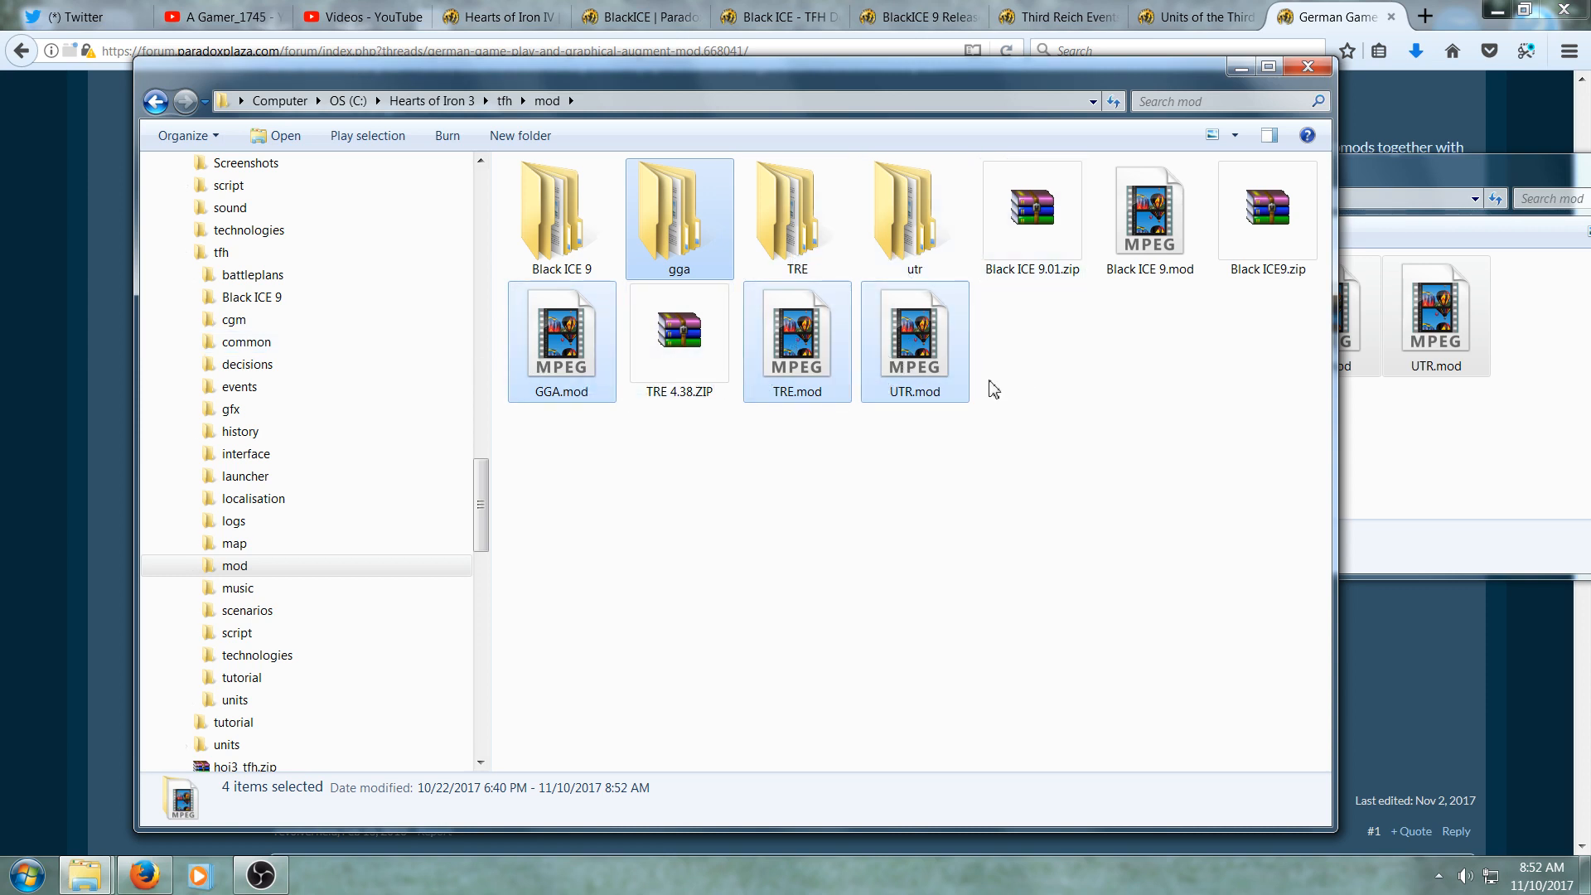
- Extract German Graphical Augment v9beta.rar here in the DL folder
{"action": "left_click", "coordinate": [1370, 182]}
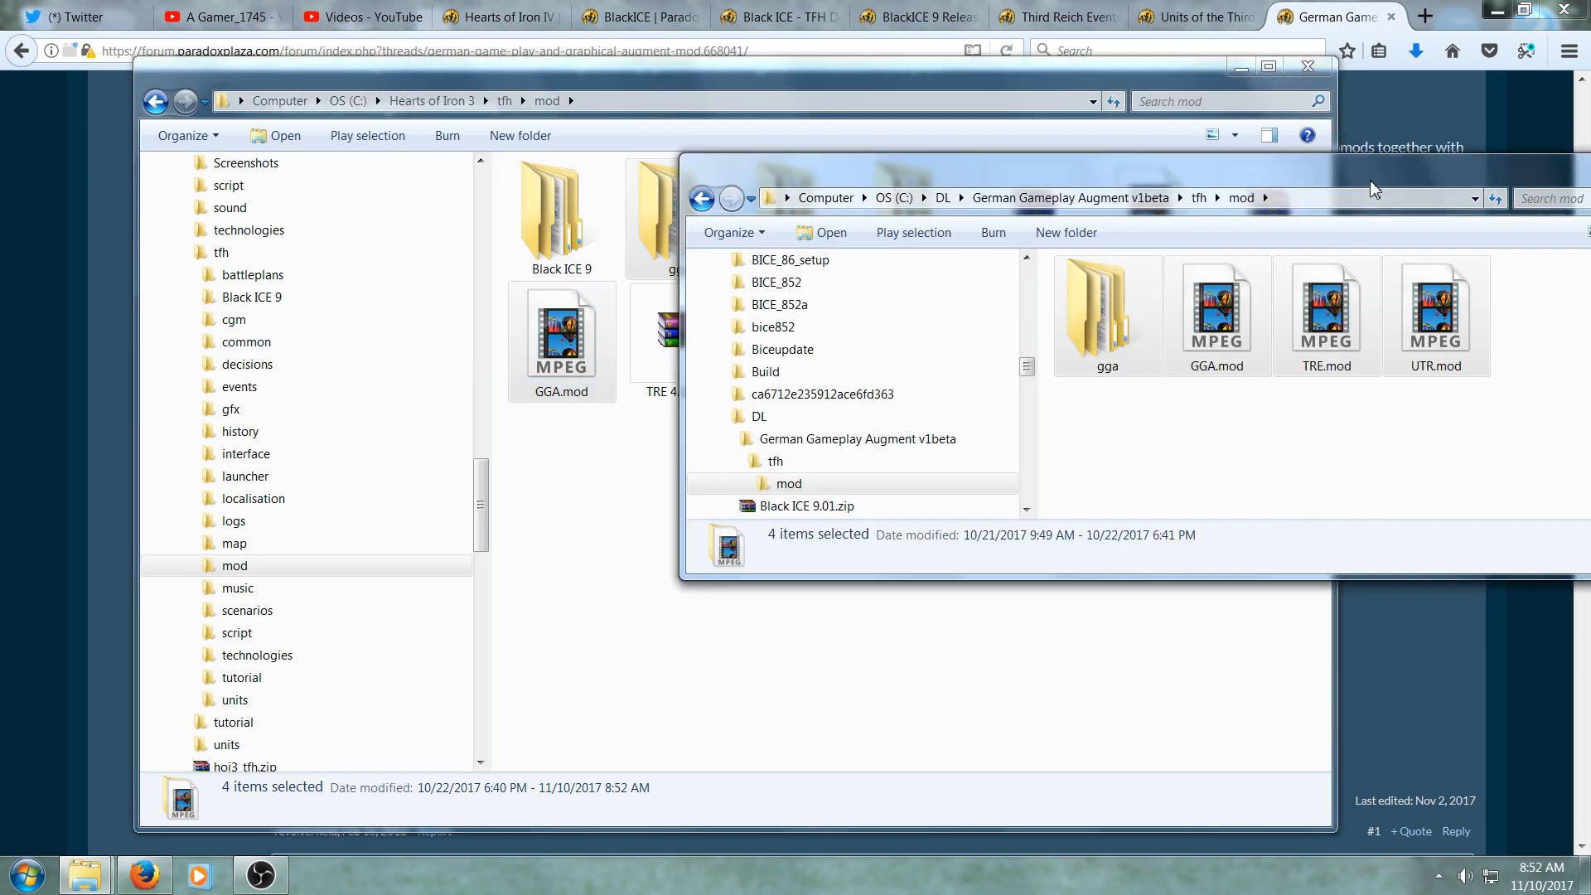
{"action": "left_click", "coordinate": [880, 423]}
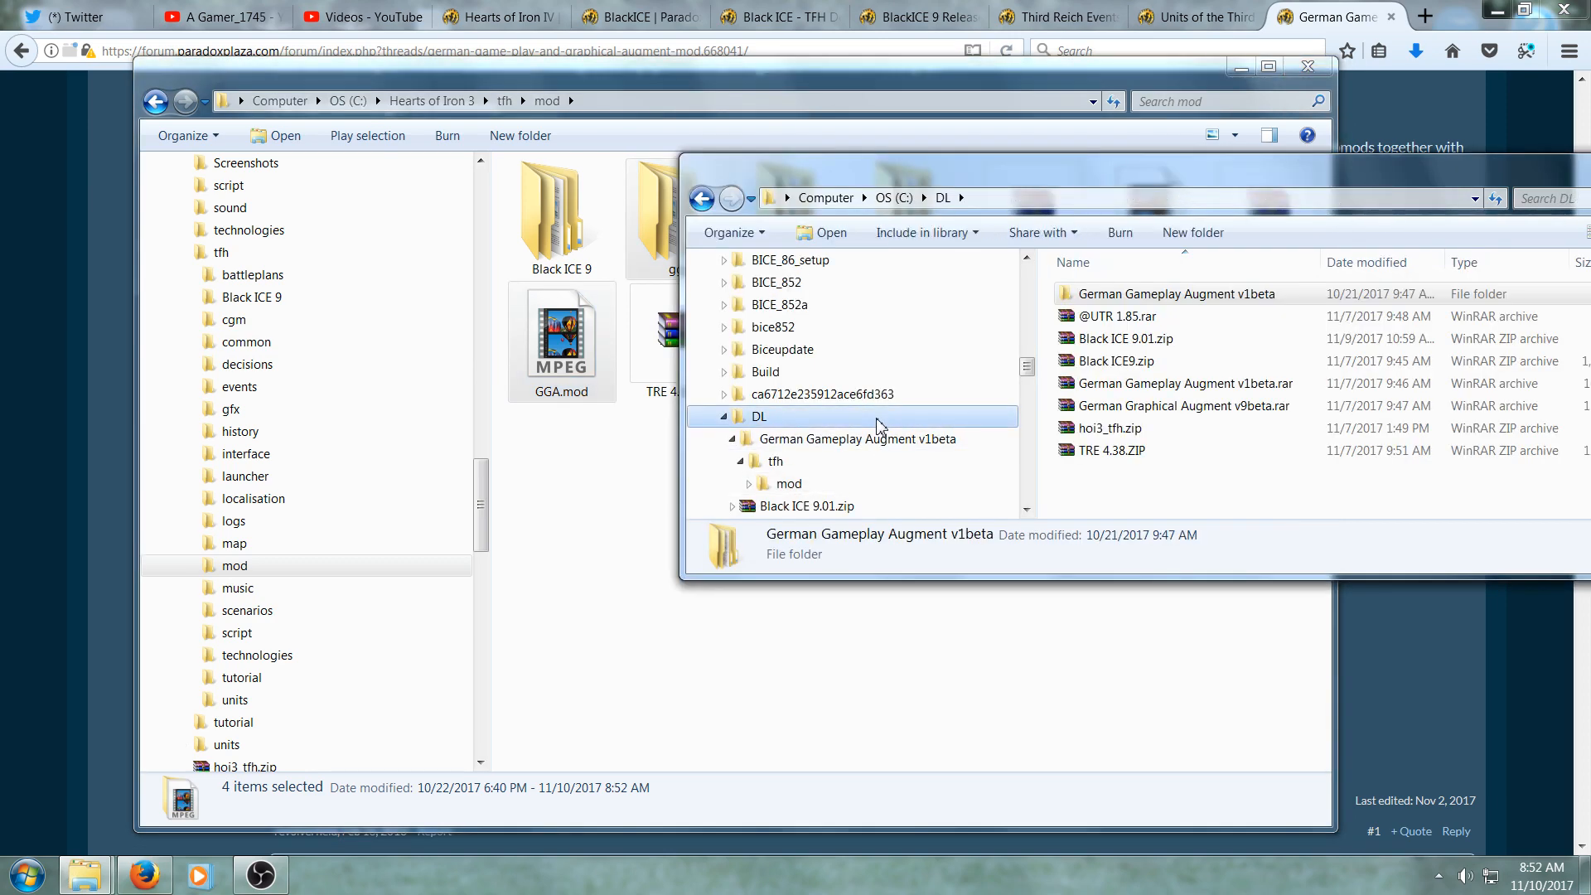
{"action": "right_click", "coordinate": [1129, 404]}
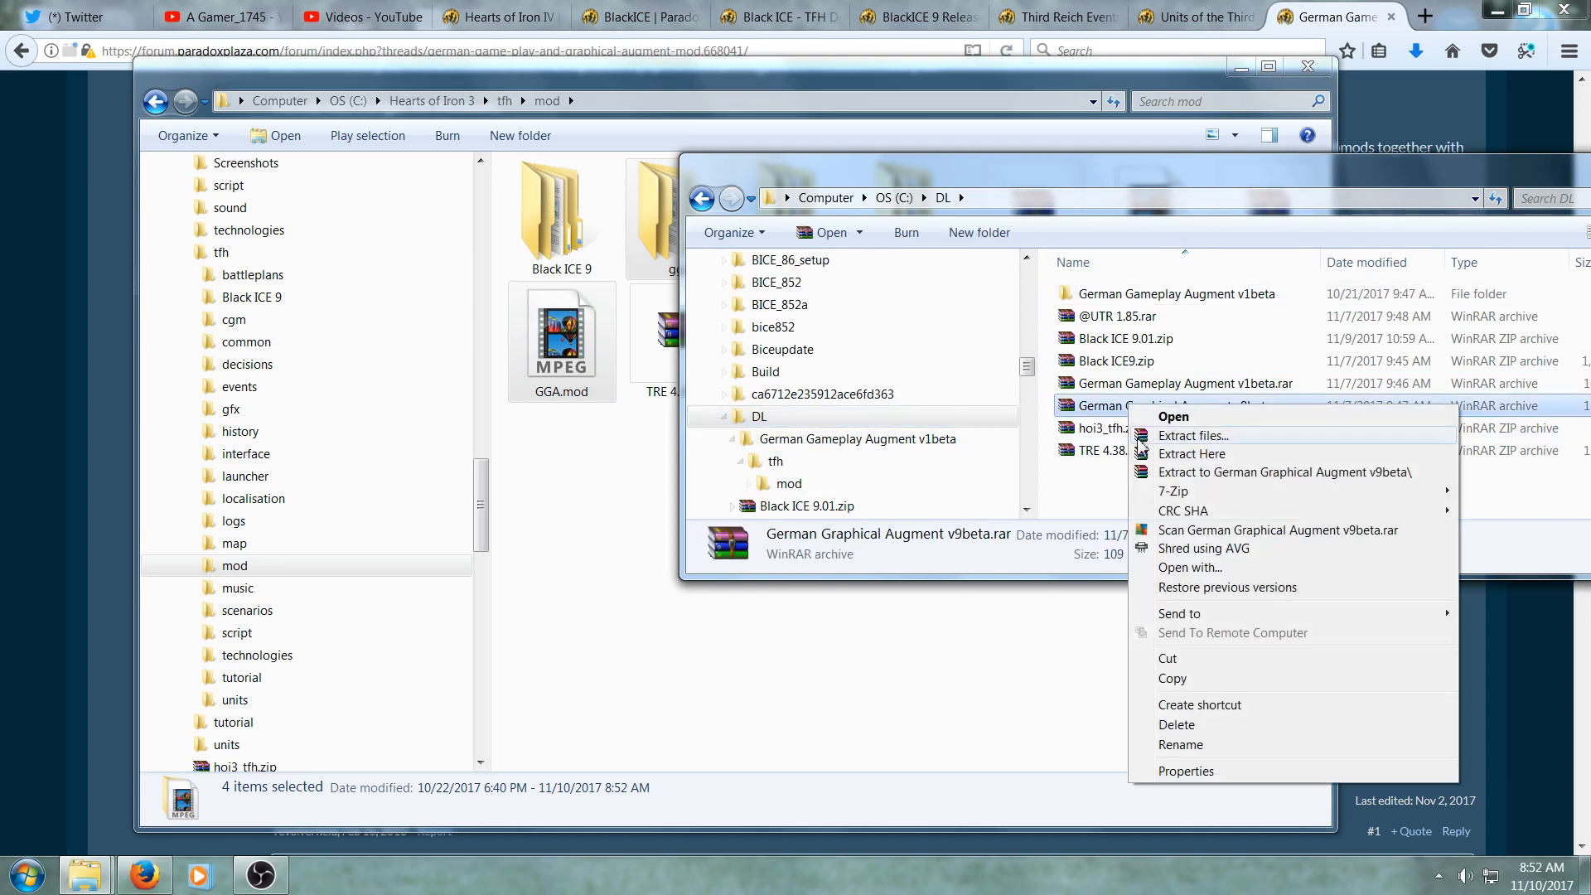
{"action": "left_click", "coordinate": [1192, 454]}
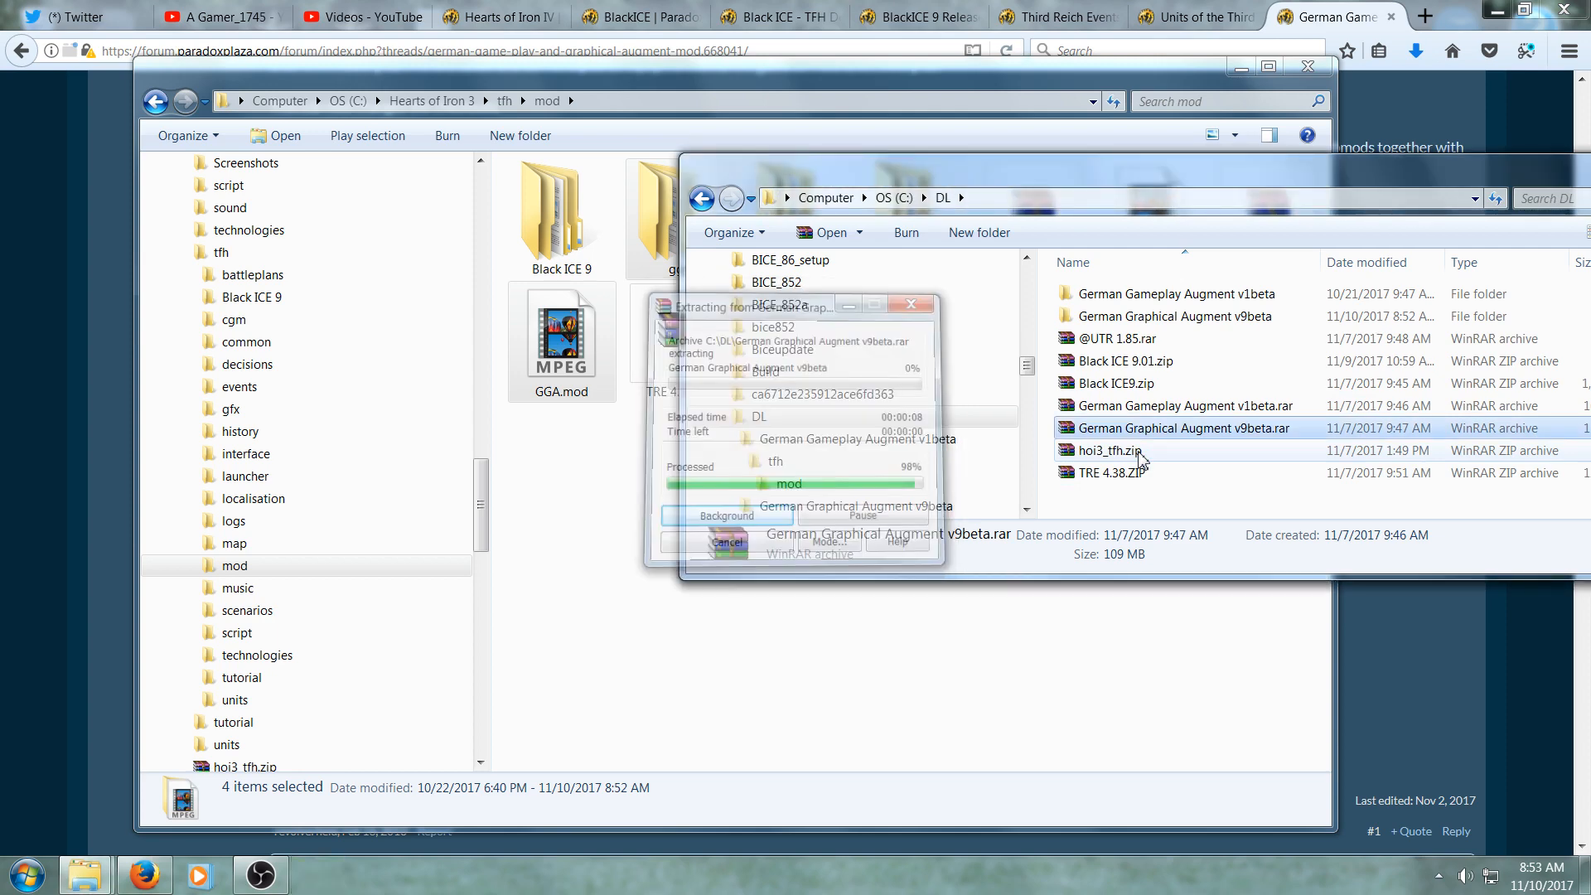
- Copy the gga folder from German Graphical Augment v9beta's tfh mod folder into the game's tfh mod folder, merging and replacing all files
{"action": "double_click", "coordinate": [1208, 323]}
{"action": "double_click", "coordinate": [1144, 295]}
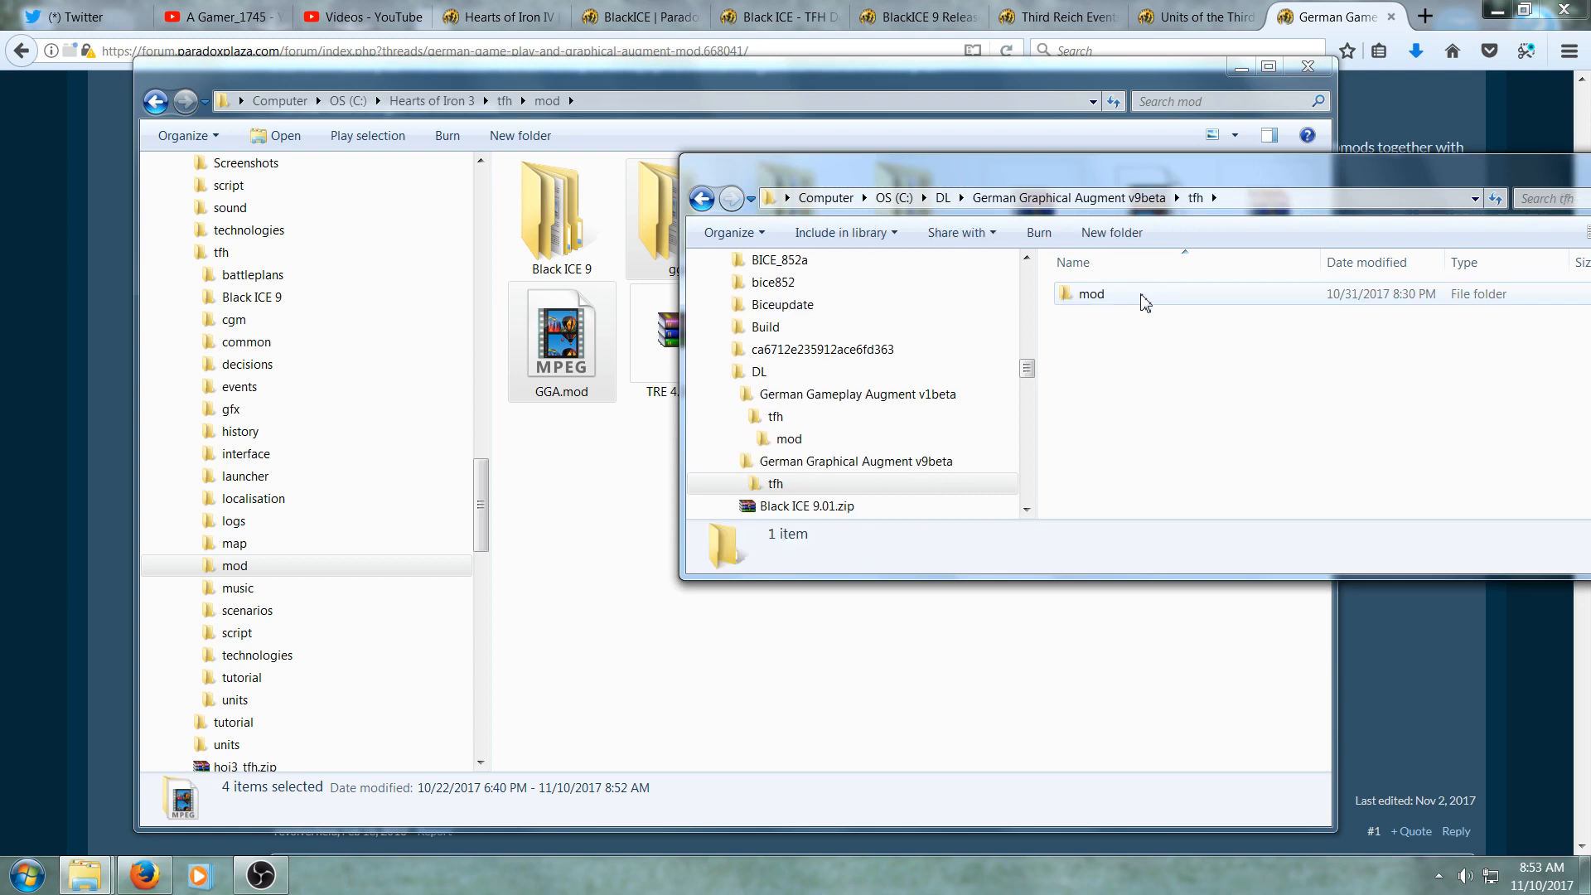
{"action": "double_click", "coordinate": [1145, 297]}
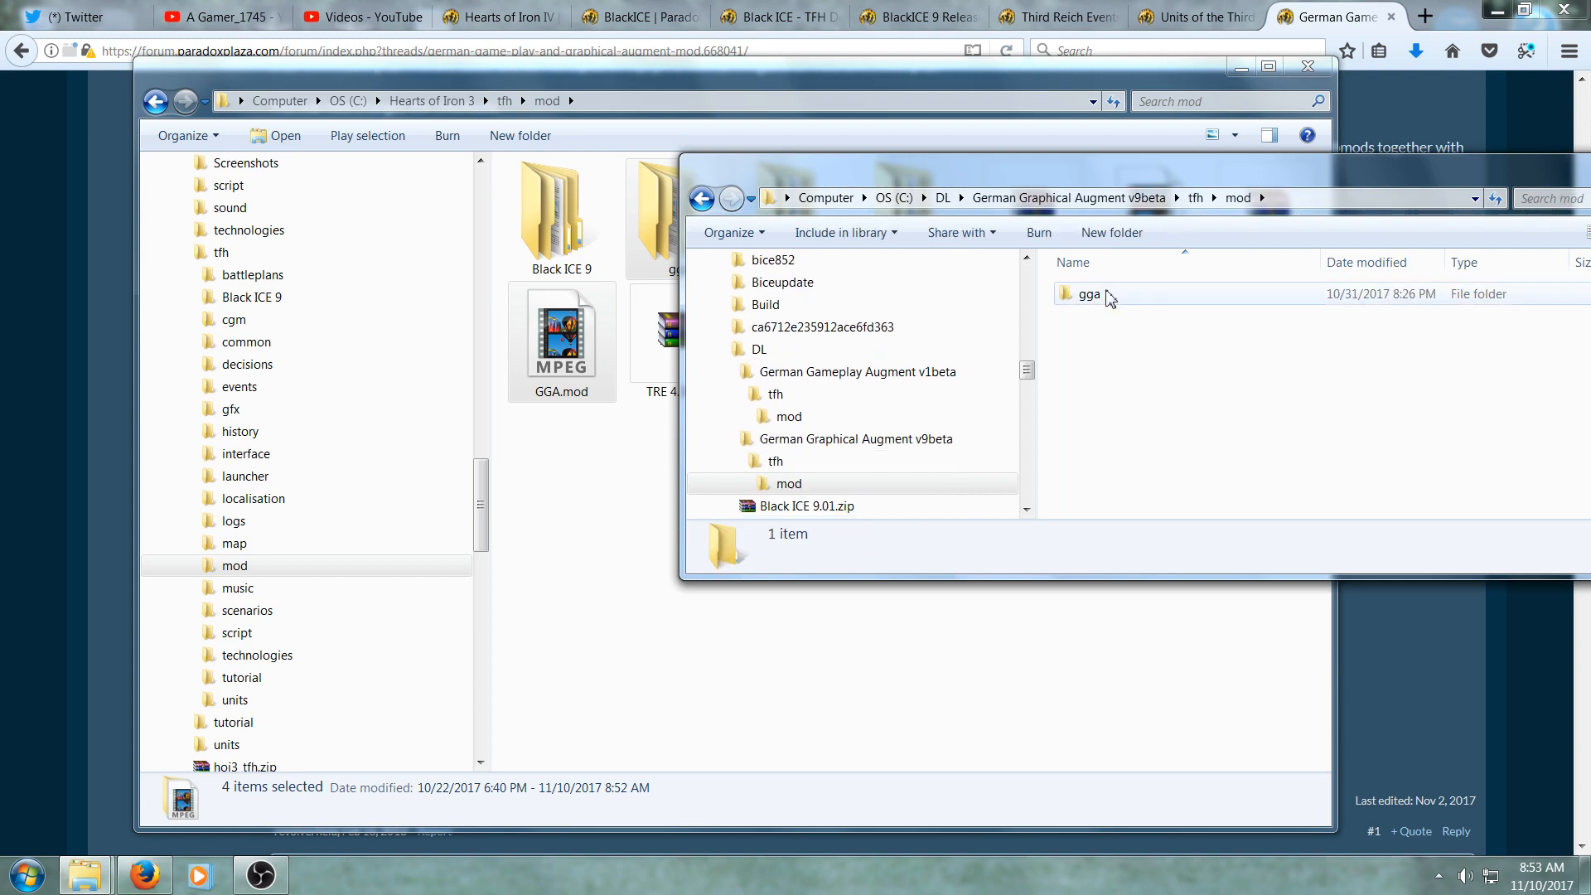
{"action": "left_click_drag", "start_coordinate": [1090, 295], "coordinate": [593, 638]}
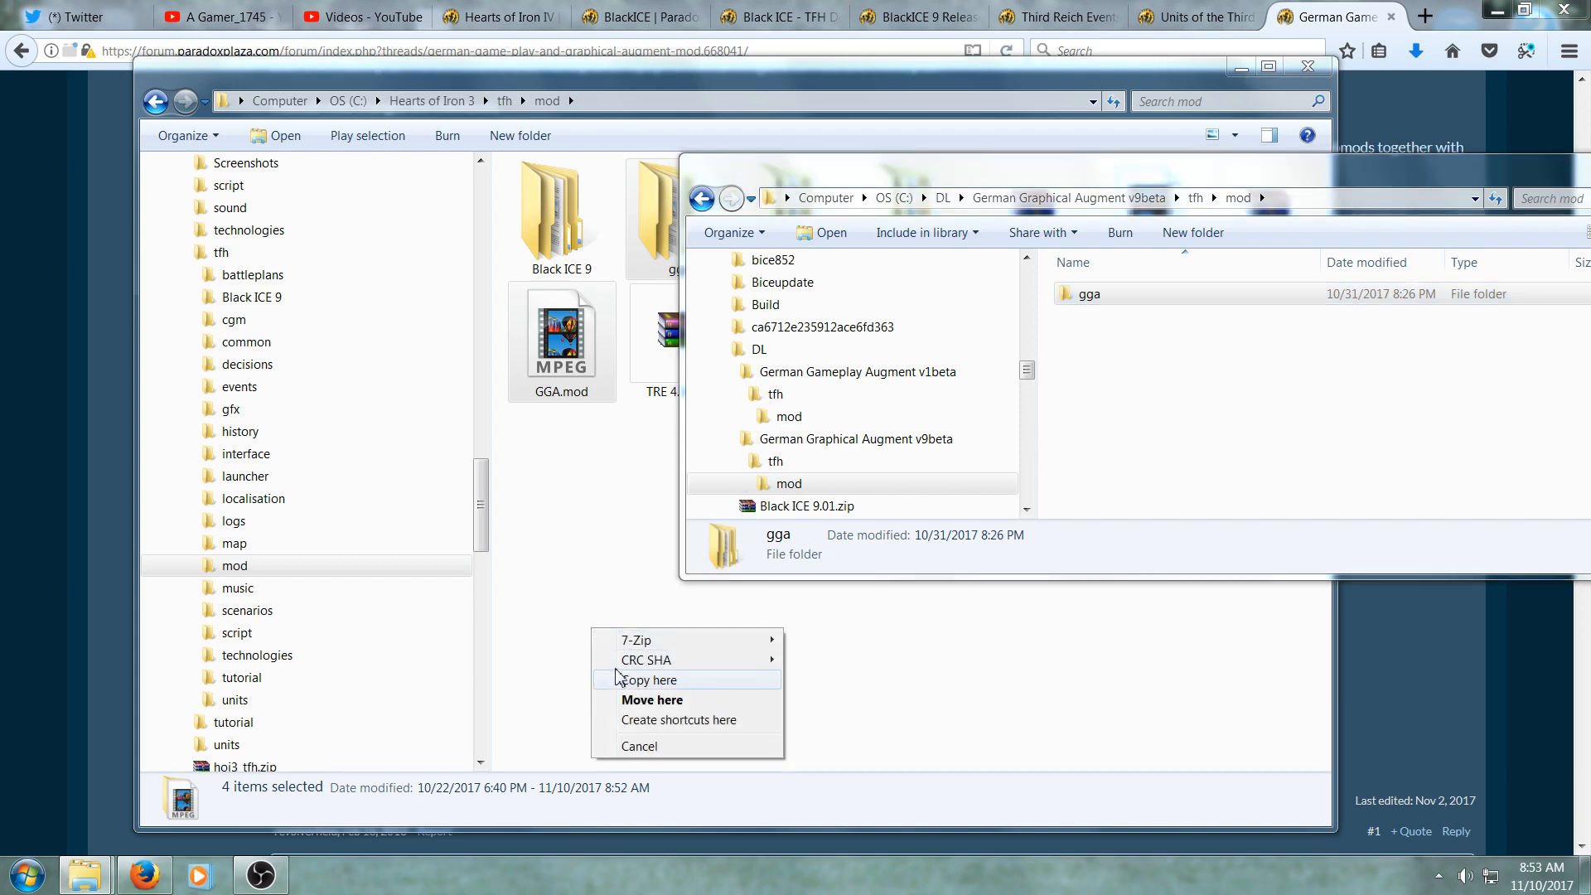
{"action": "left_click", "coordinate": [625, 675]}
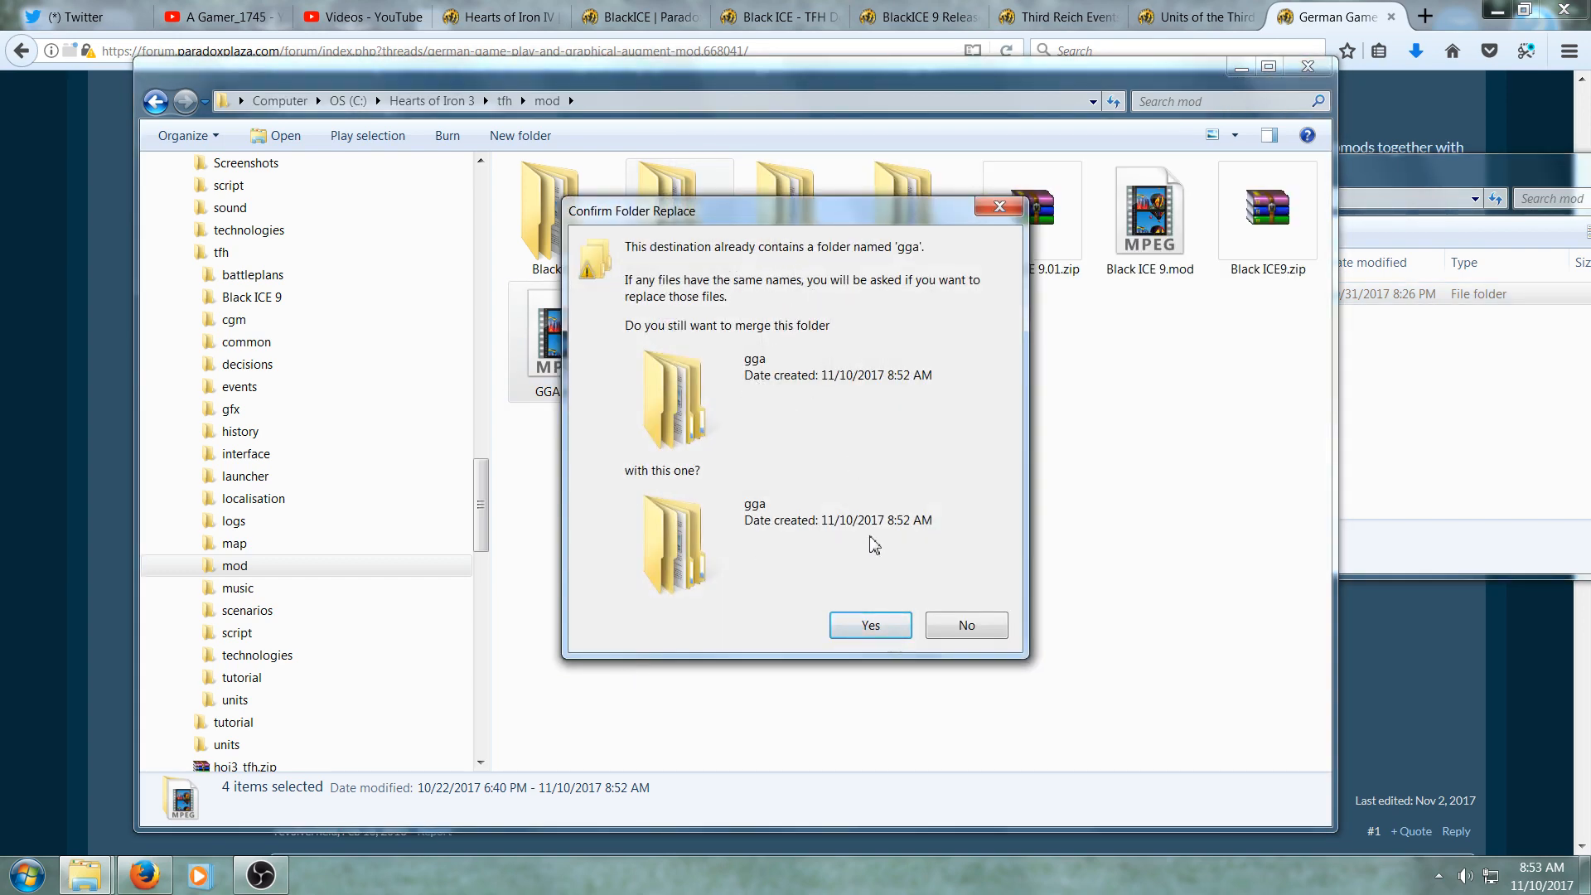
{"action": "left_click", "coordinate": [870, 625]}
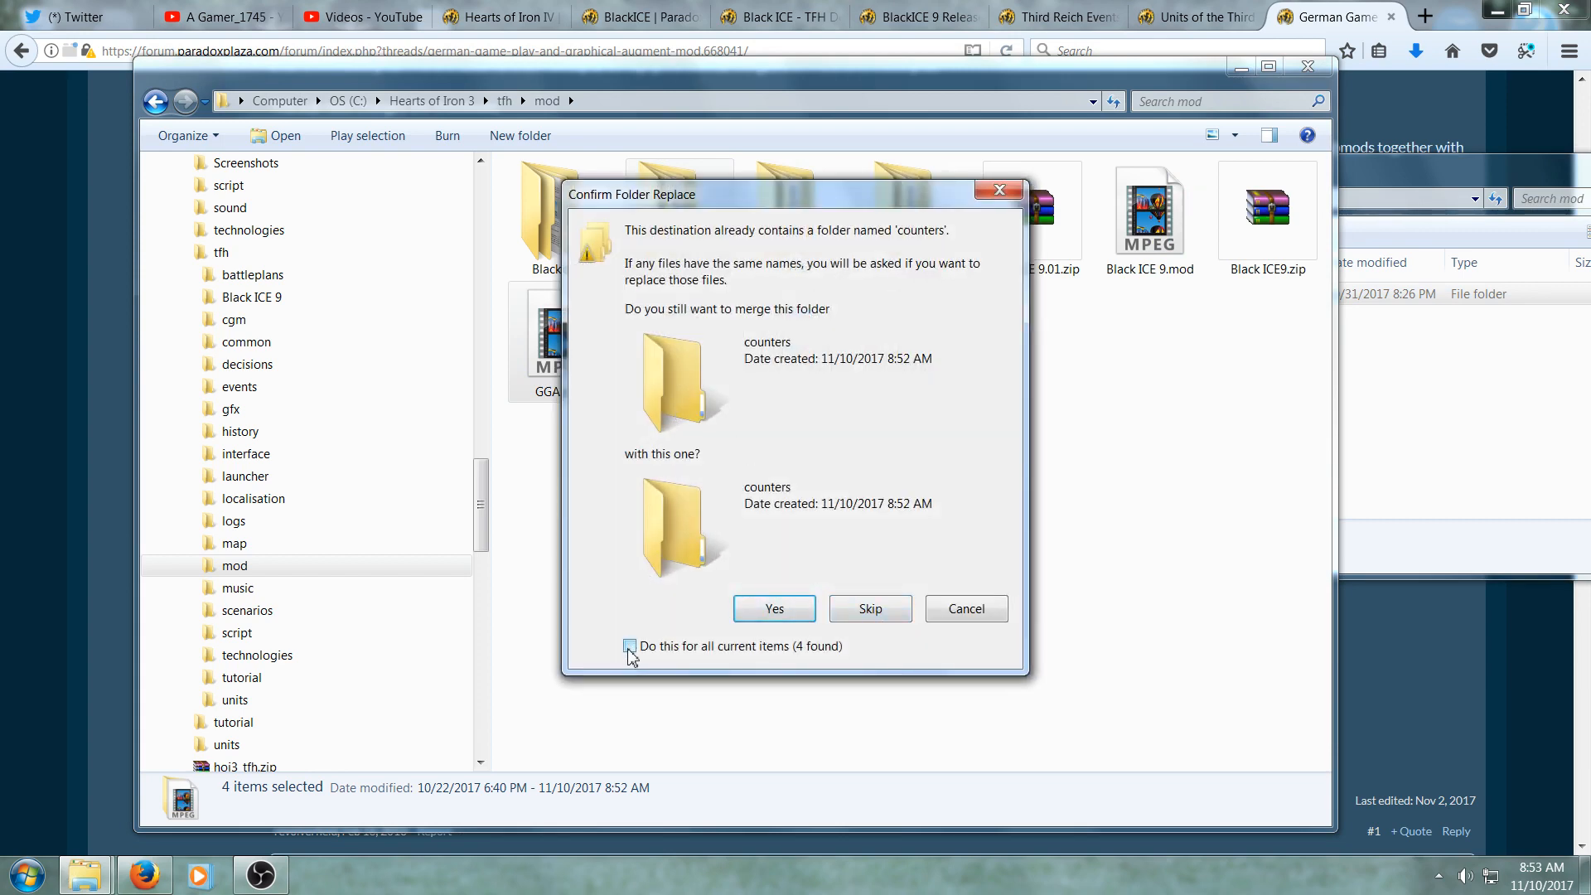
{"action": "left_click", "coordinate": [775, 612]}
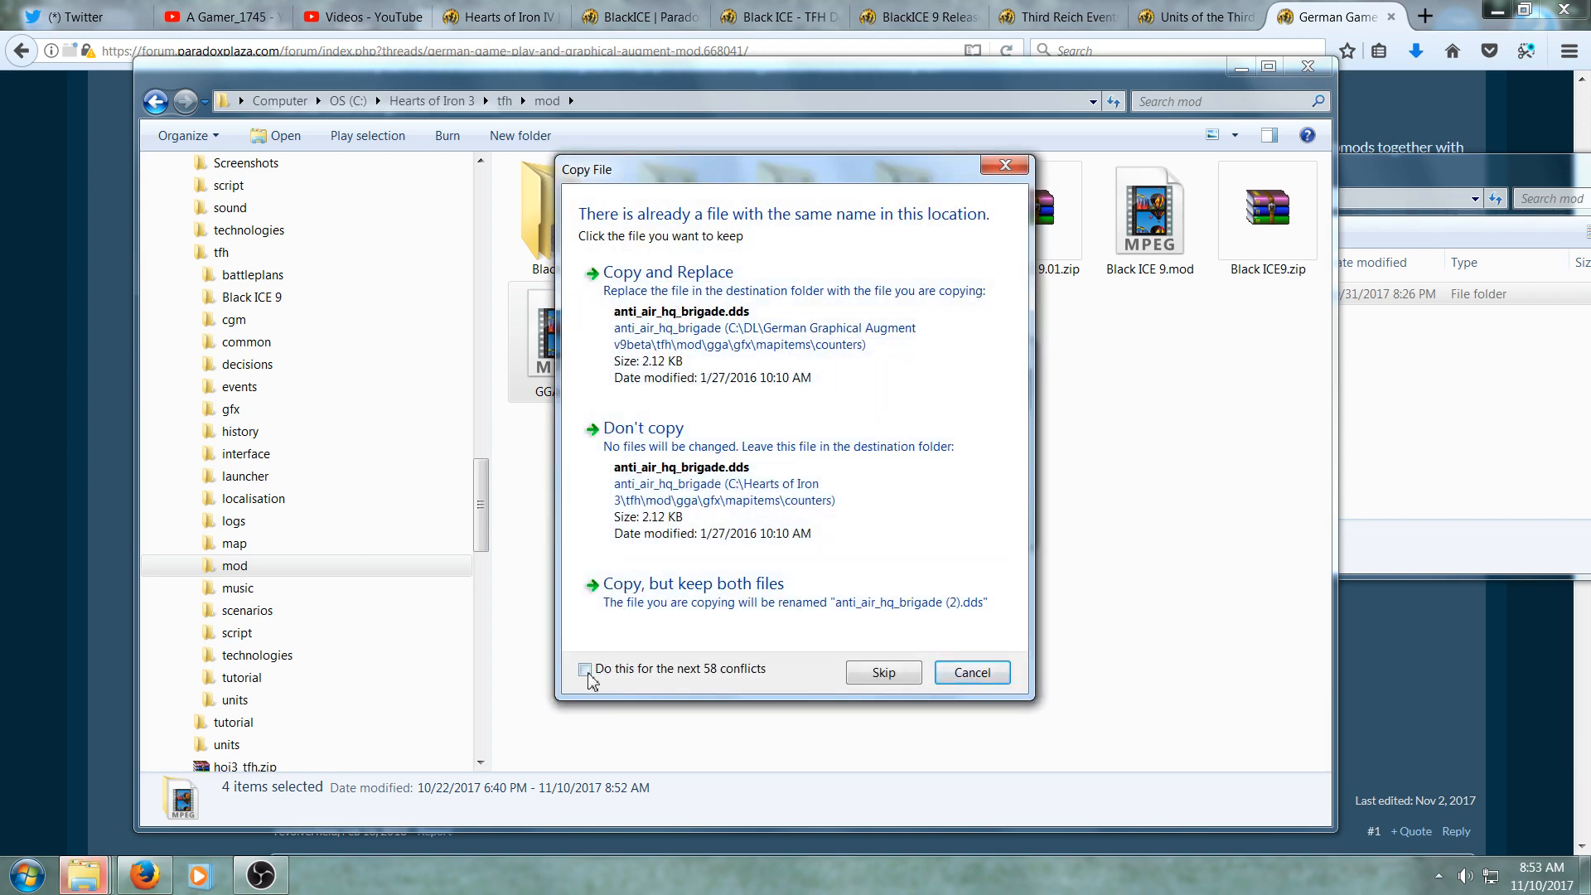
{"action": "left_click", "coordinate": [663, 299]}
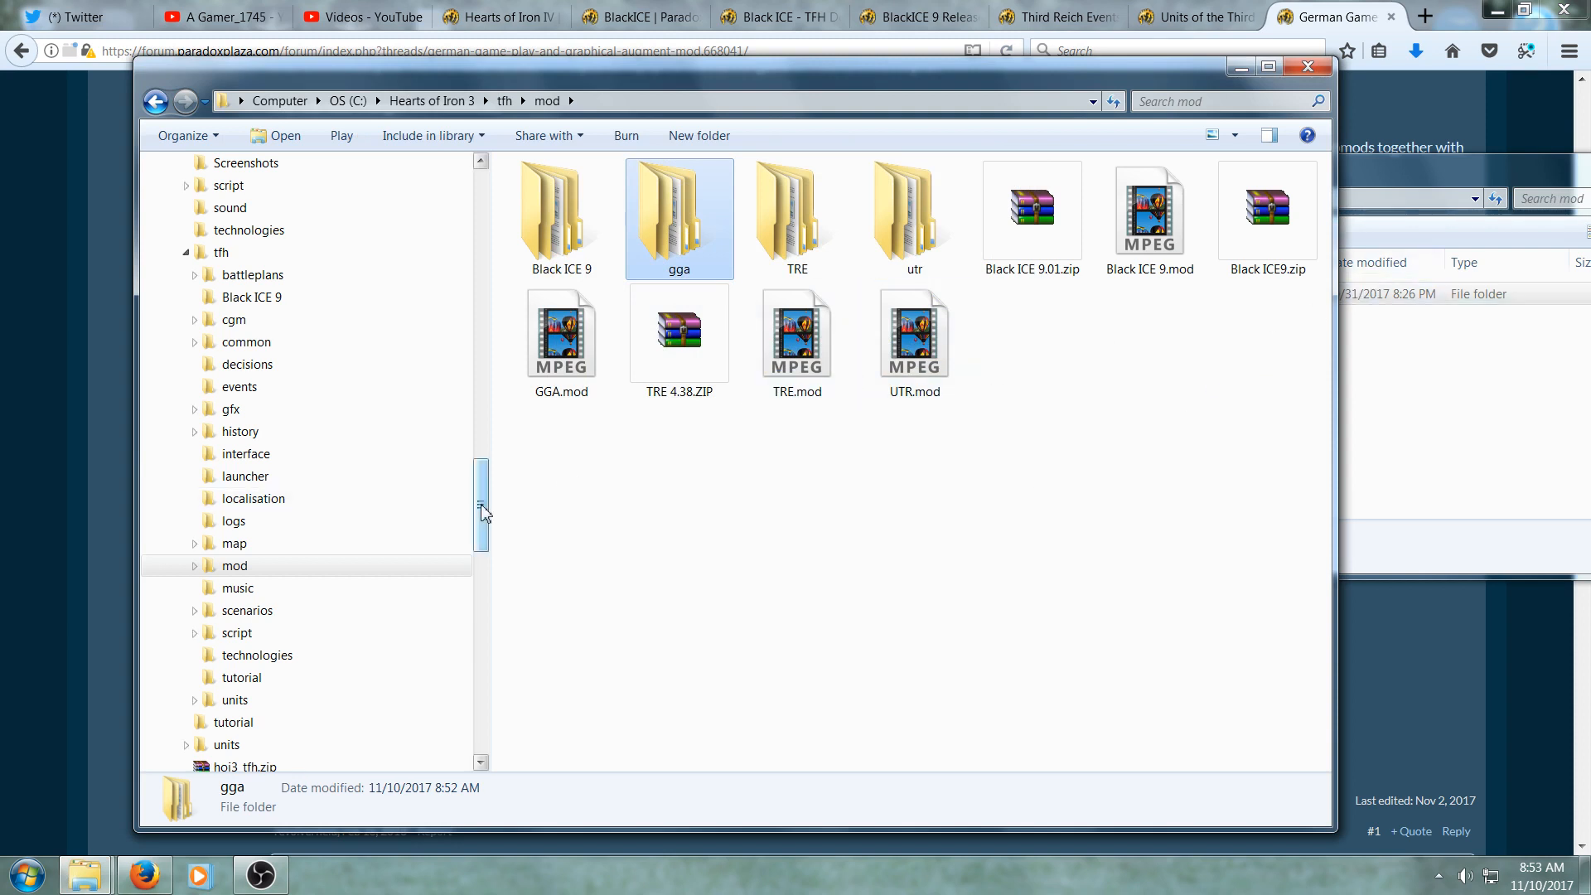
- Open userdir.txt in the Hearts of Iron 3 folder to check its contents, then close it
{"action": "left_click_drag", "start_coordinate": [483, 511], "coordinate": [483, 428]}
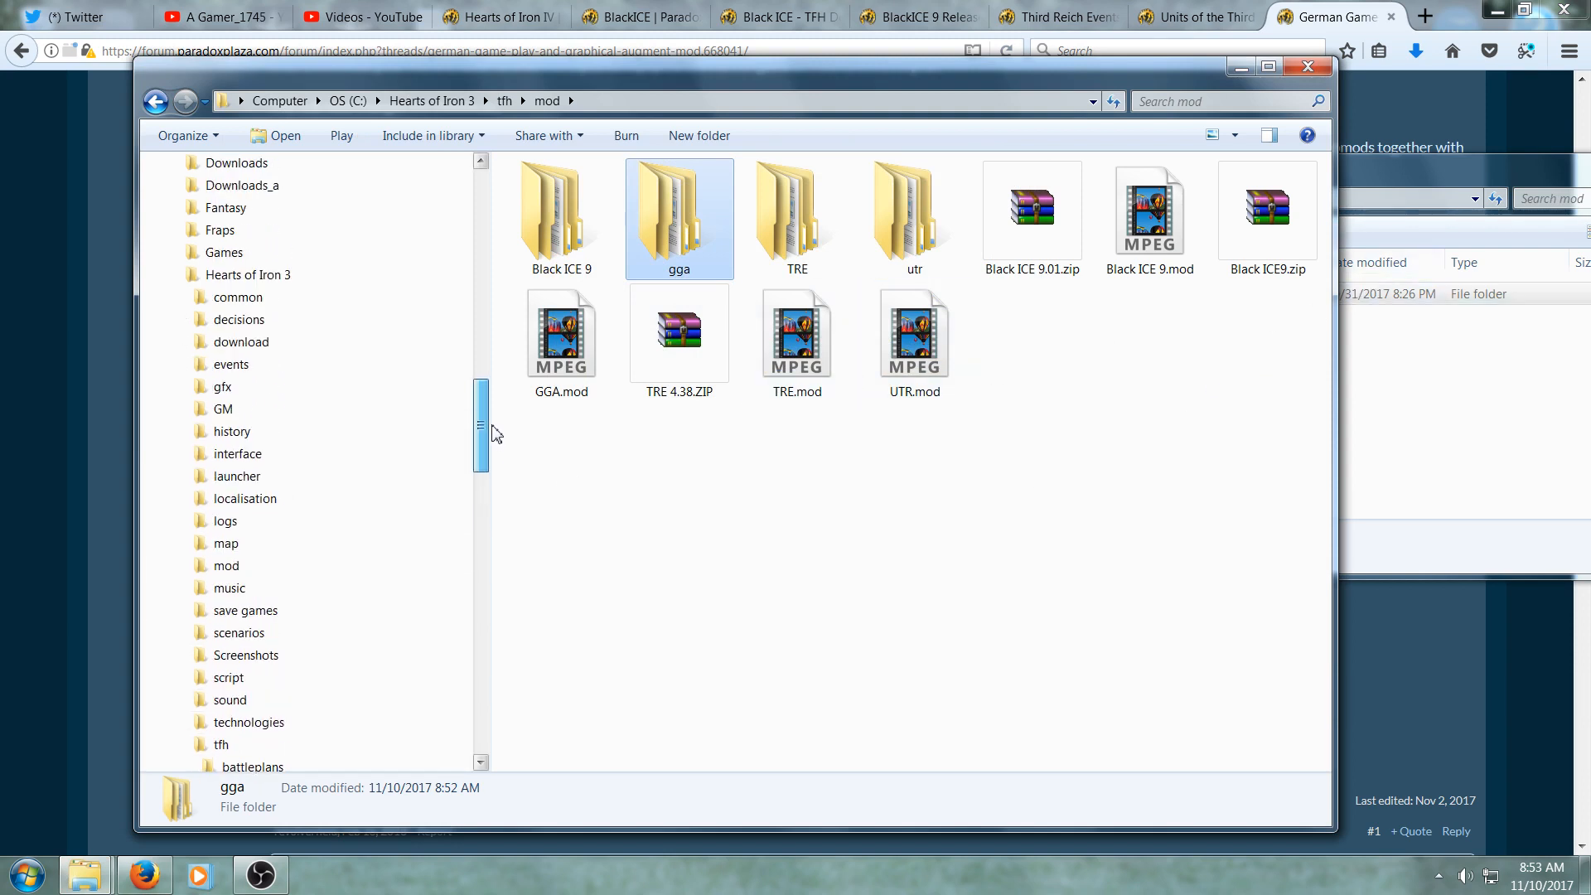
{"action": "left_click", "coordinate": [381, 275]}
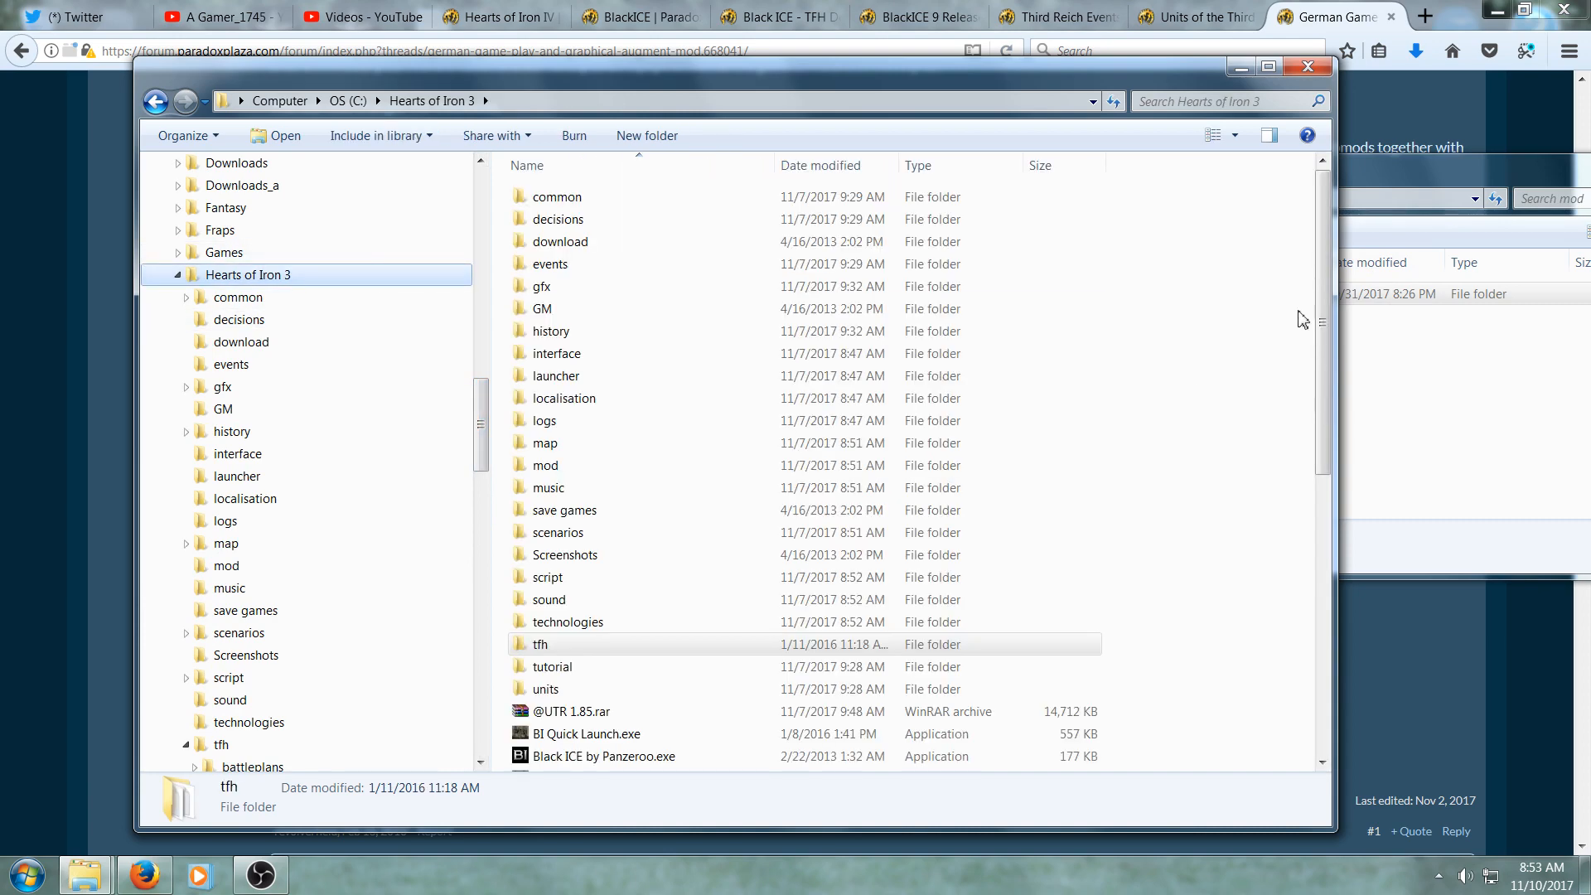
{"action": "left_click_drag", "start_coordinate": [1302, 319], "coordinate": [1302, 587]}
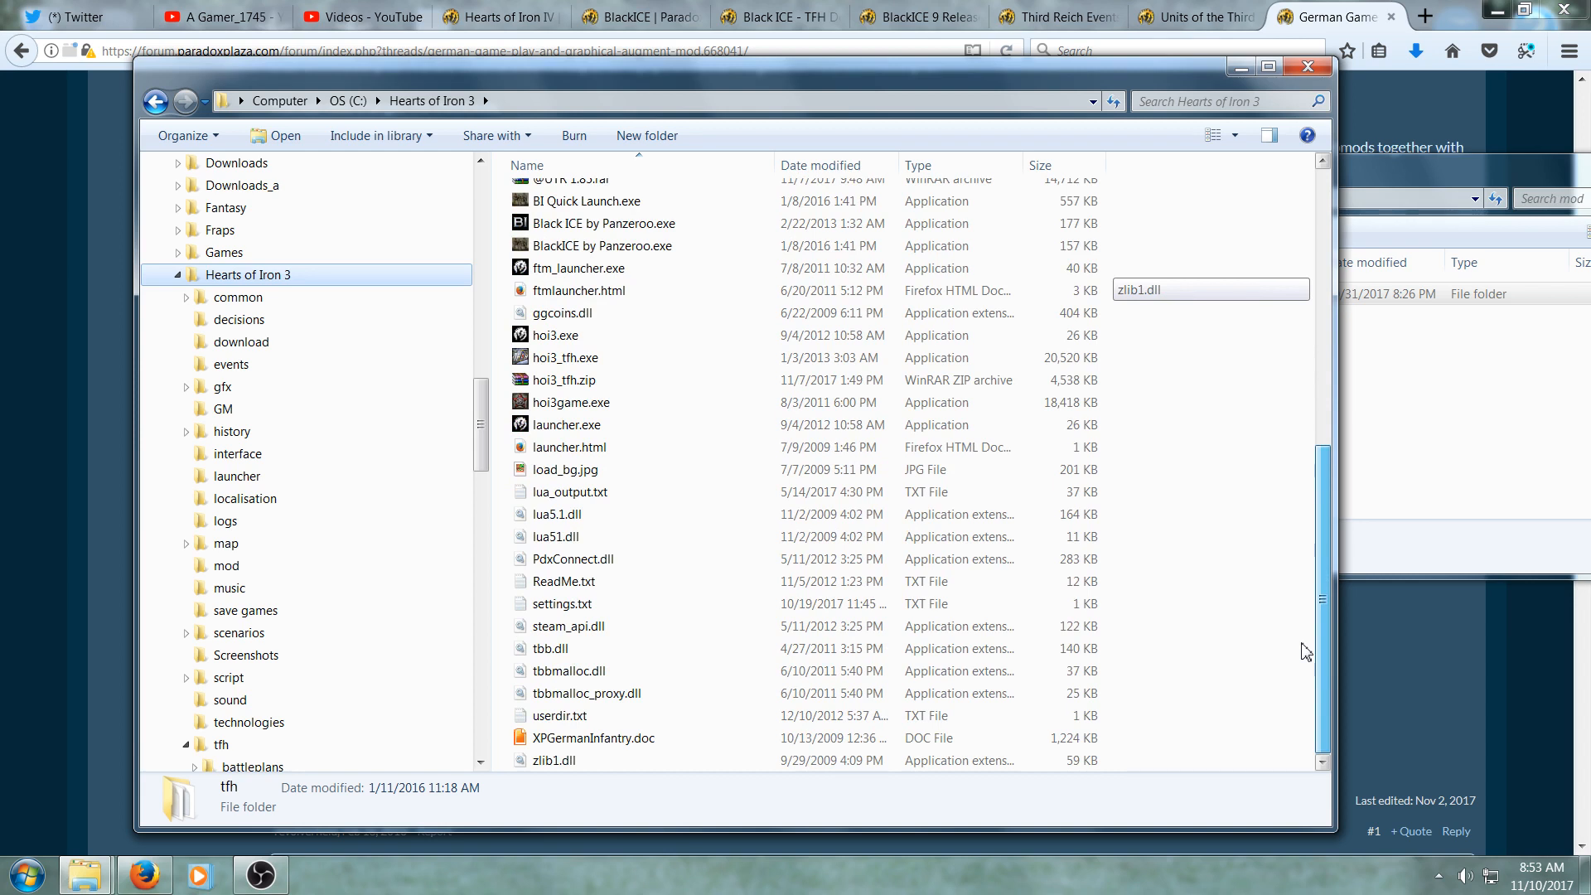
{"action": "left_click_drag", "start_coordinate": [1307, 653], "coordinate": [1304, 650]}
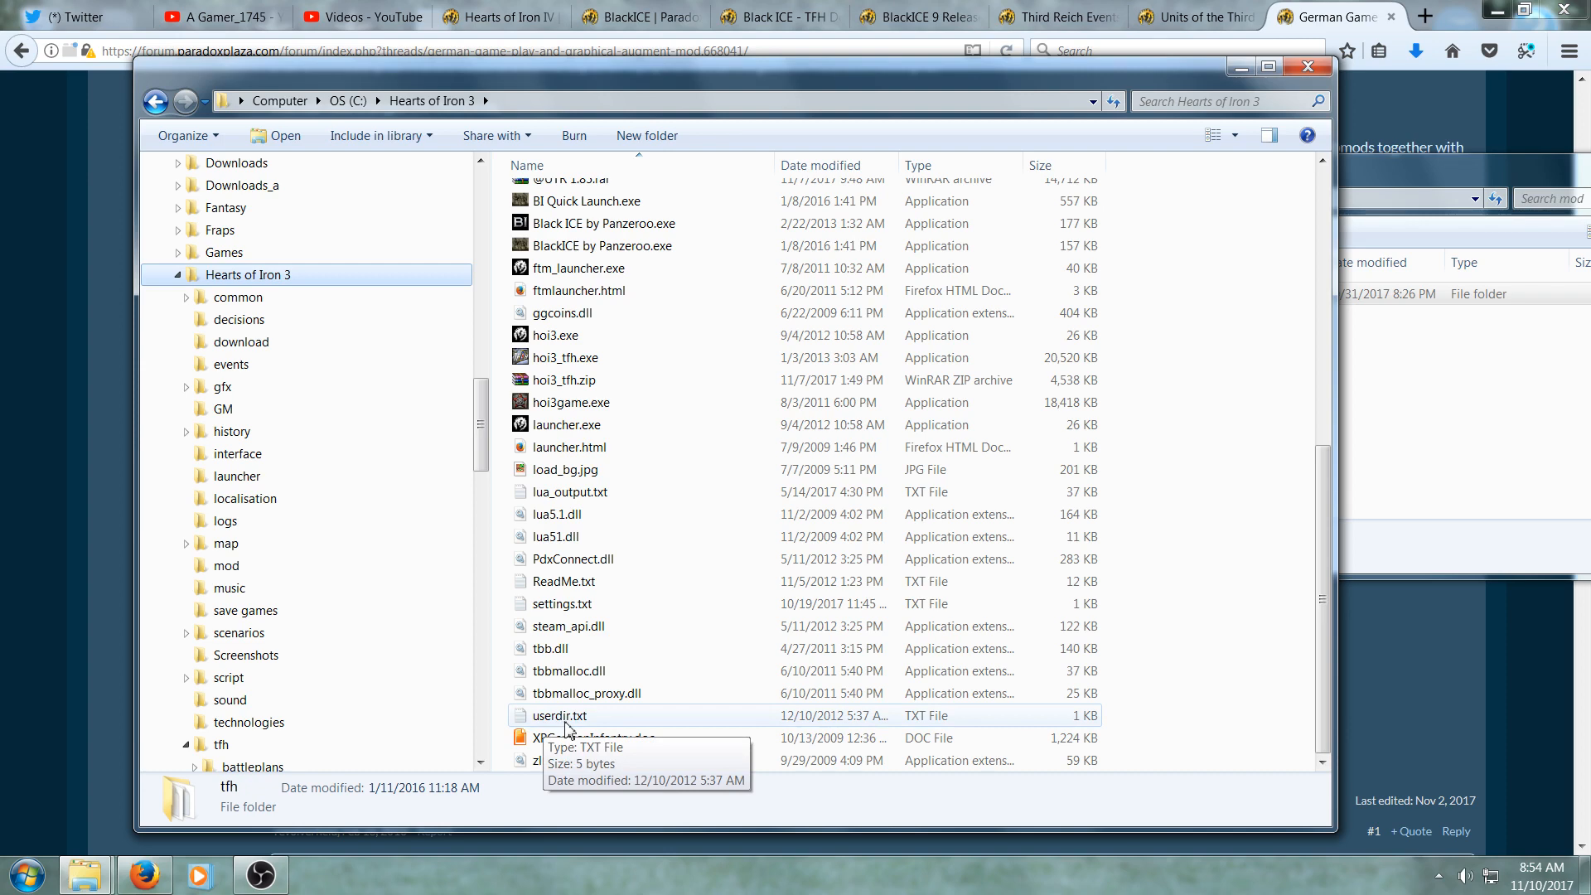
{"action": "double_click", "coordinate": [565, 723]}
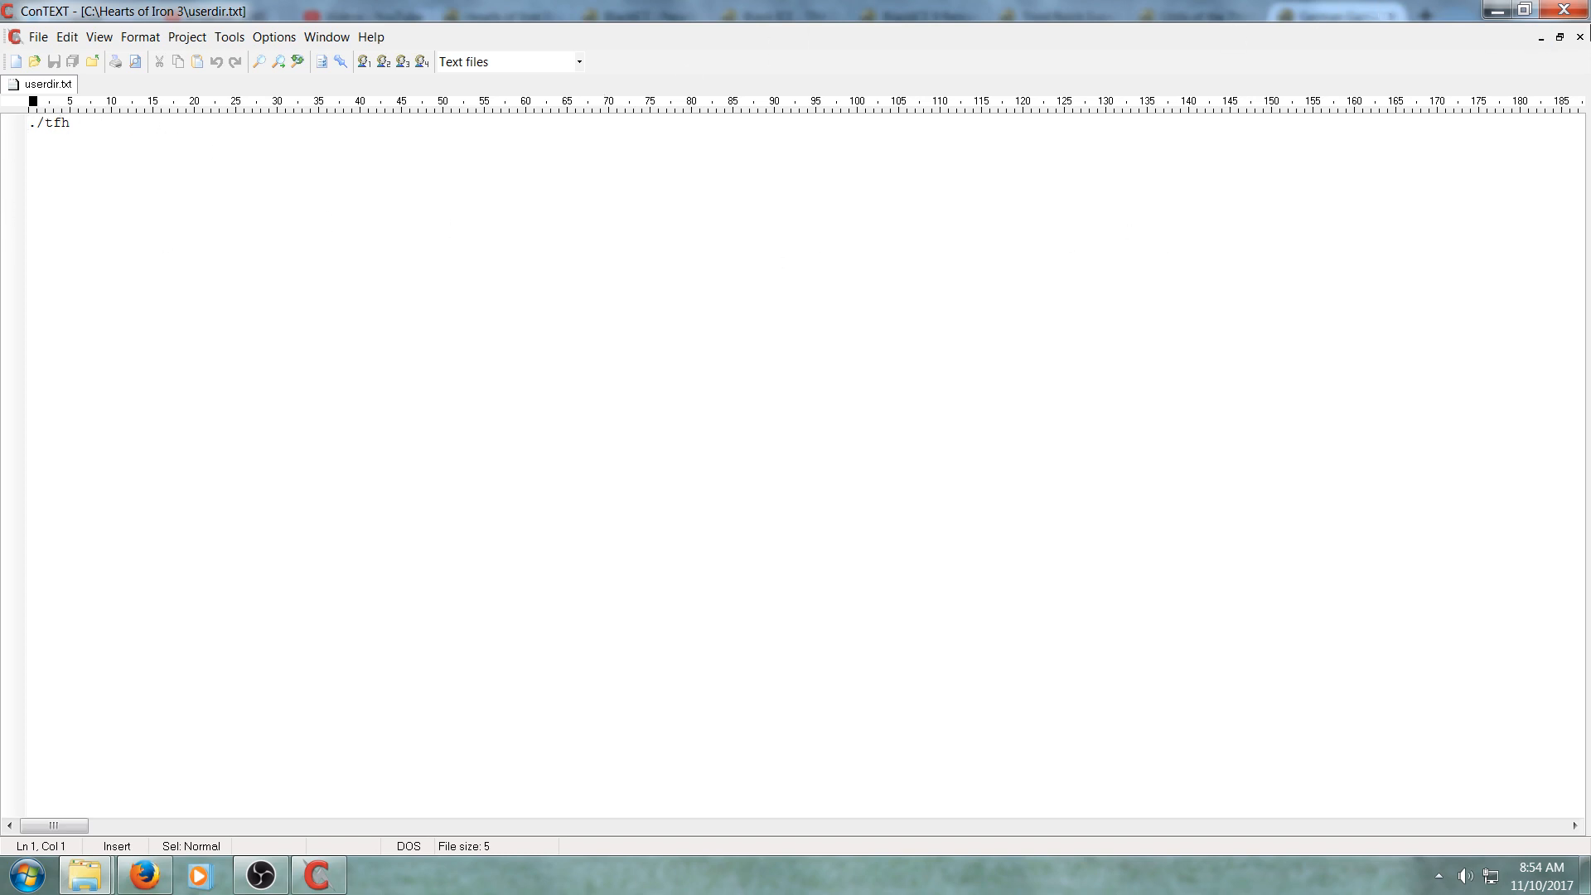
{"action": "left_click", "coordinate": [1579, 13]}
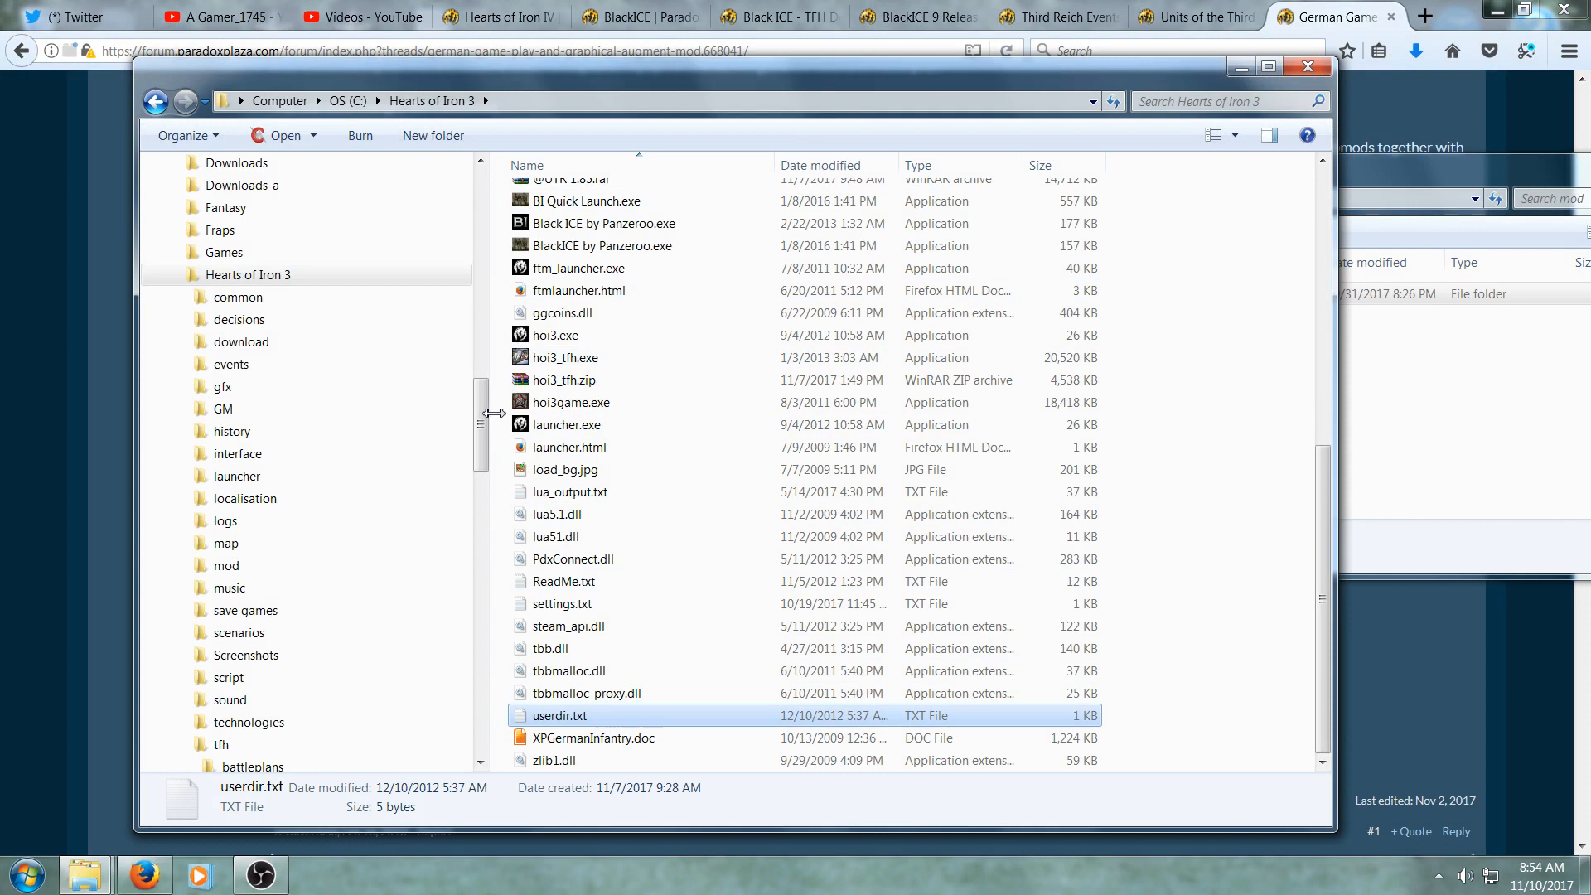
- Open settings.txt in the tfh Black ICE 9 folder, read through it, and close it
{"action": "left_click_drag", "start_coordinate": [485, 412], "coordinate": [485, 456]}
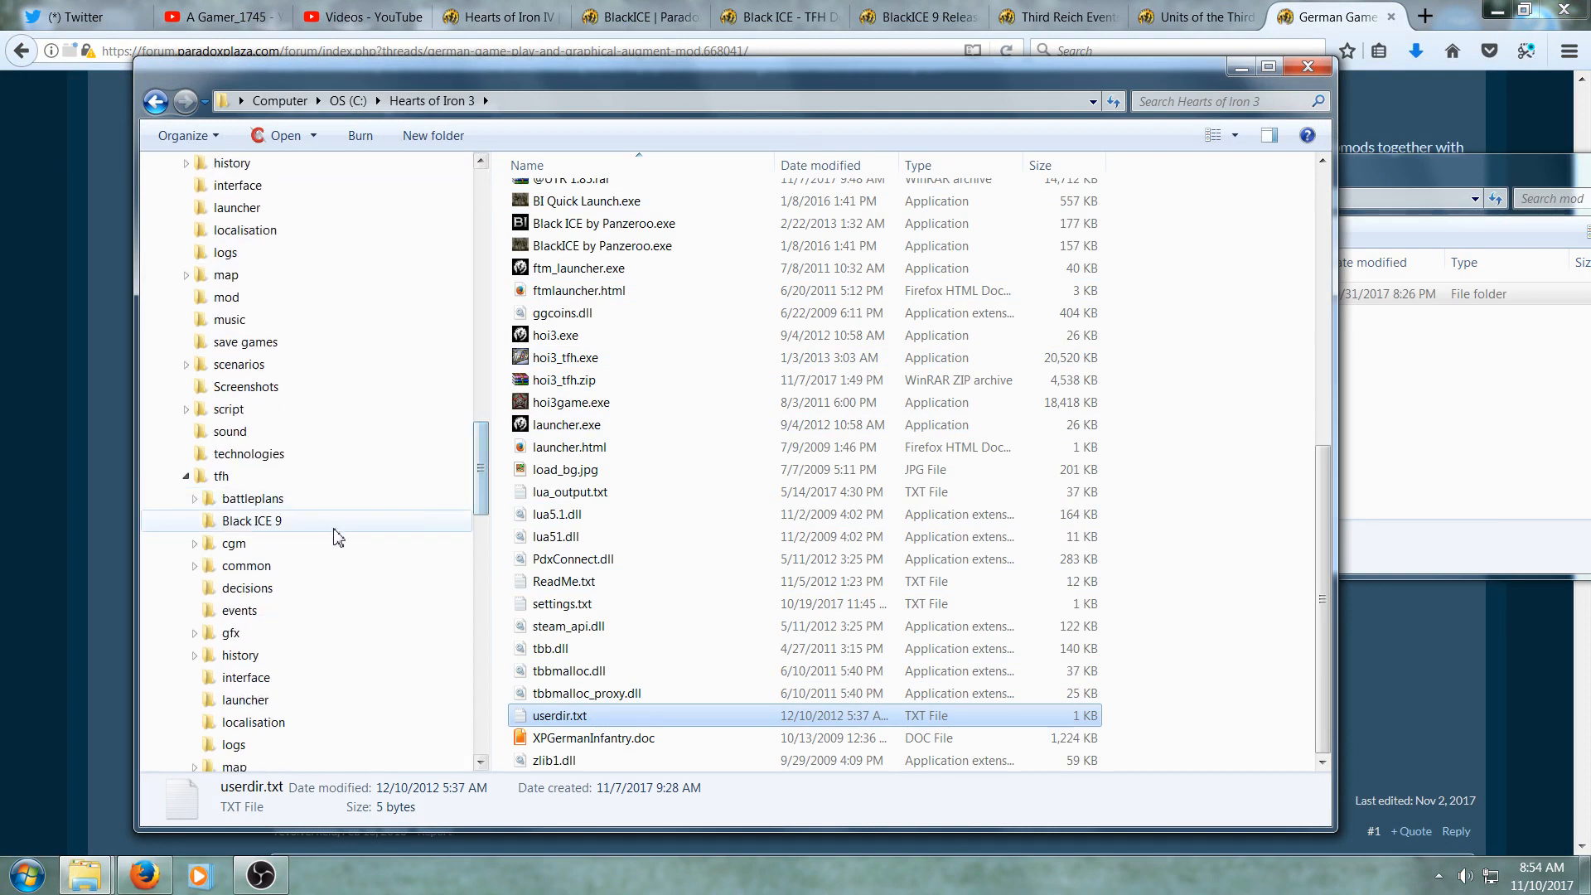
{"action": "left_click", "coordinate": [365, 522]}
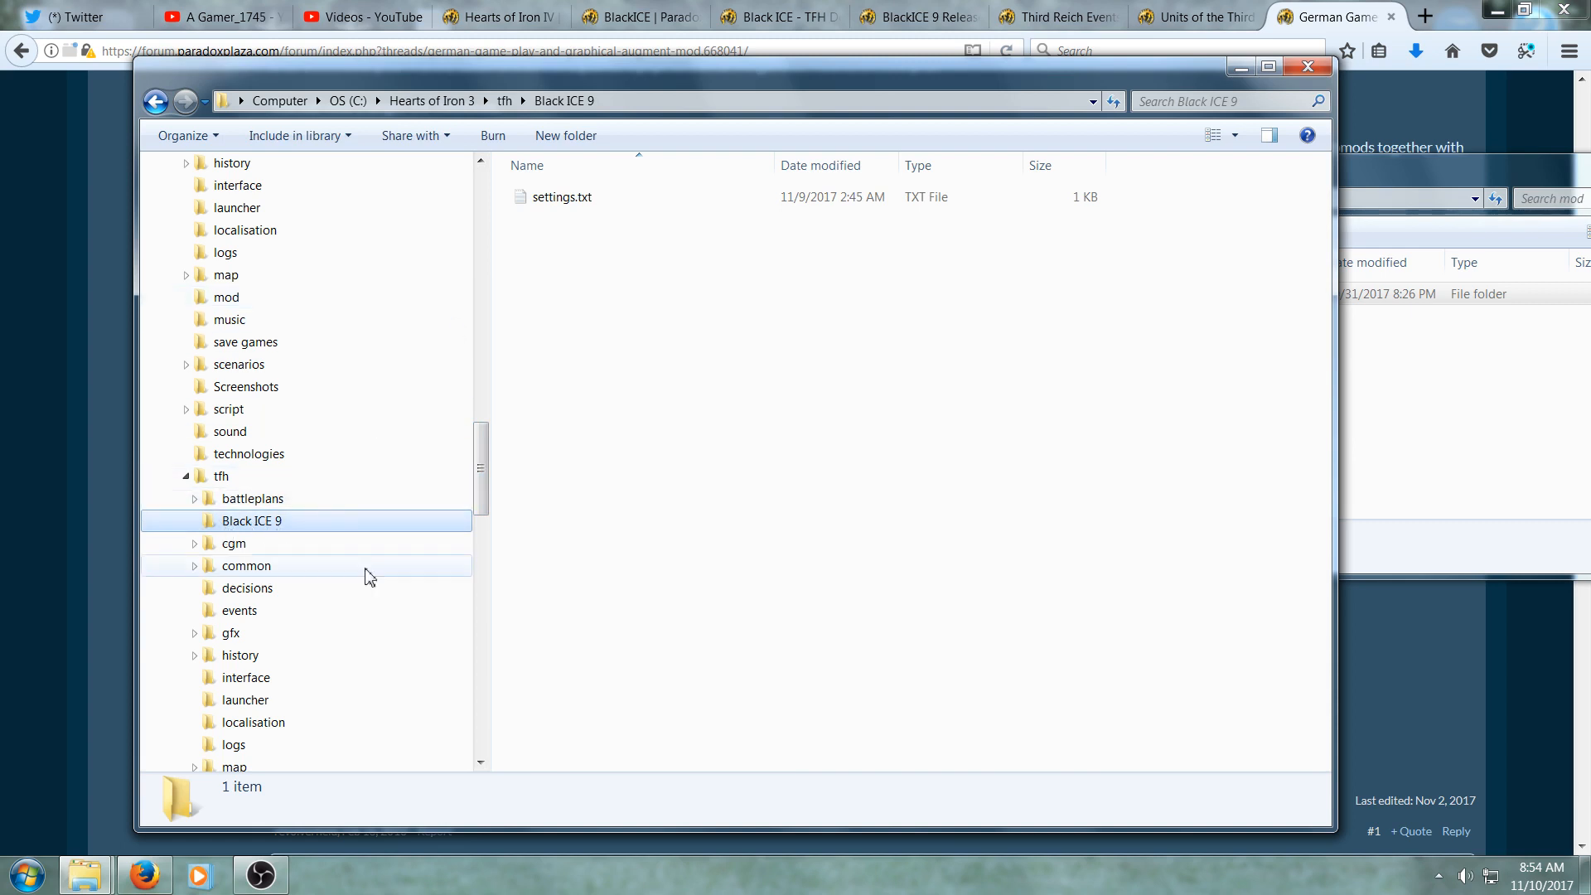
{"action": "double_click", "coordinate": [547, 199]}
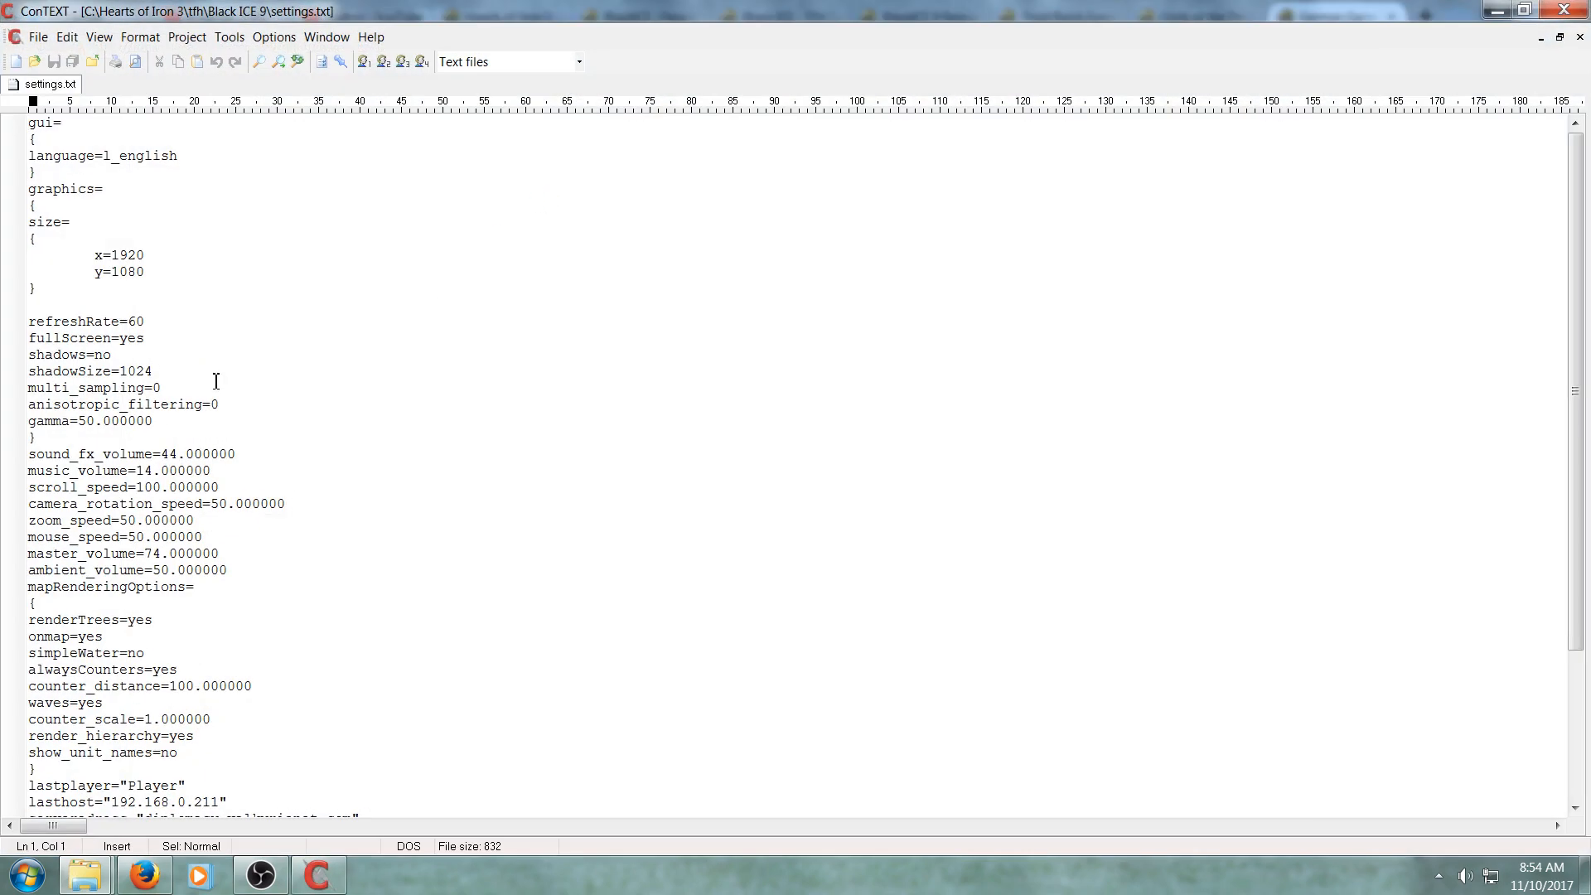
{"action": "scroll", "coordinate": [228, 664], "scroll_direction": "down", "scroll_amount": 4}
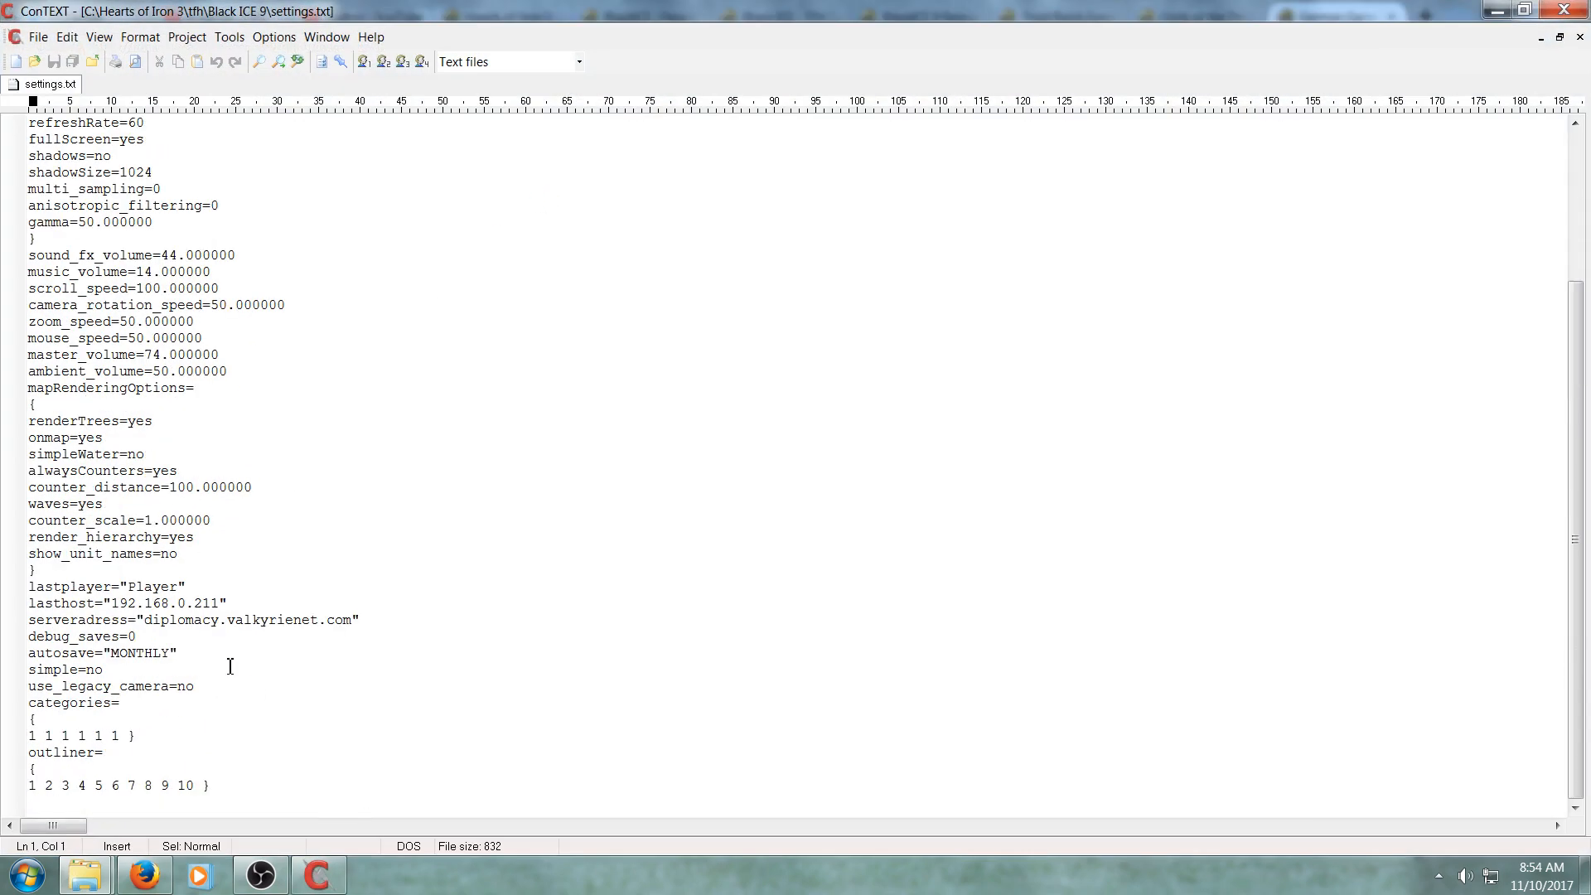
{"action": "scroll", "coordinate": [229, 665], "scroll_direction": "up", "scroll_amount": 4}
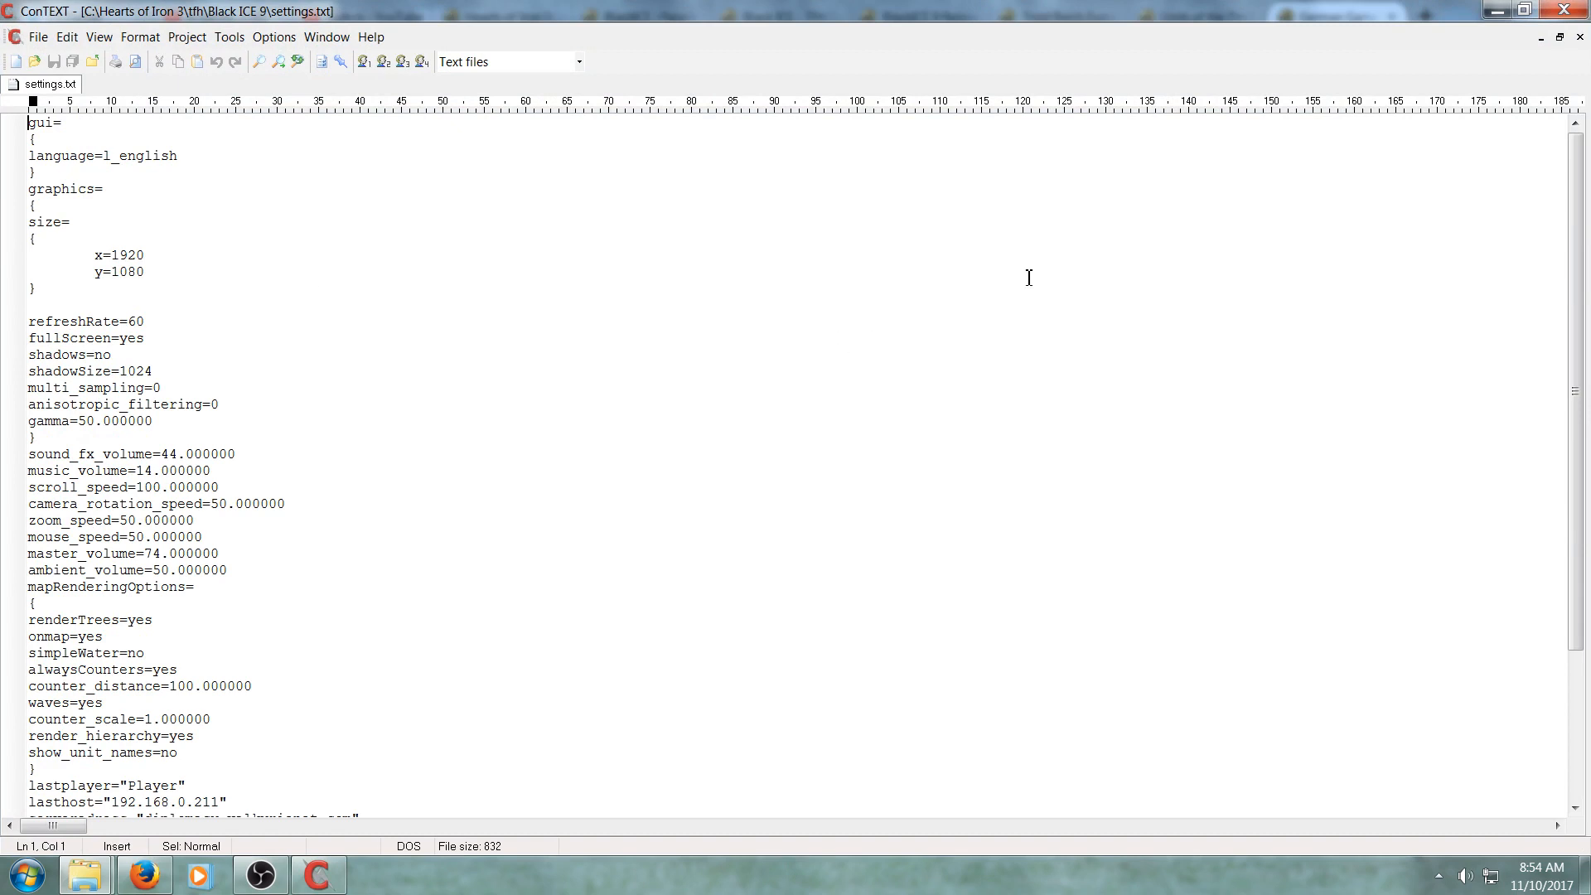
{"action": "left_click", "coordinate": [1554, 20]}
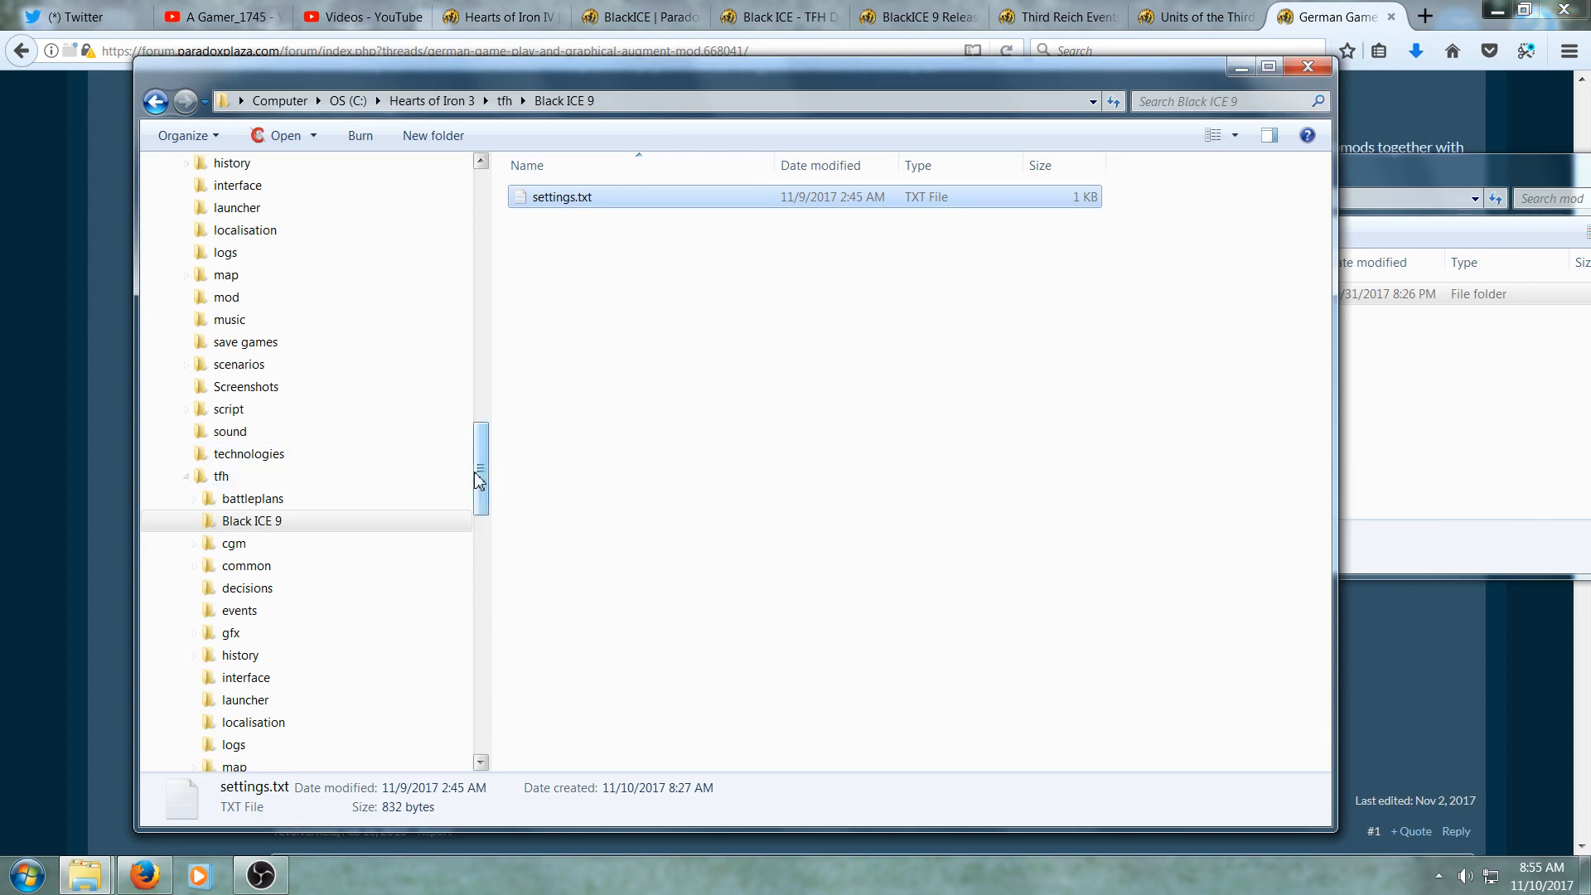
- Browse the Hearts of Iron 3 folder and the tfh Black ICE 9 folder contents
{"action": "left_click_drag", "start_coordinate": [482, 483], "coordinate": [489, 423]}
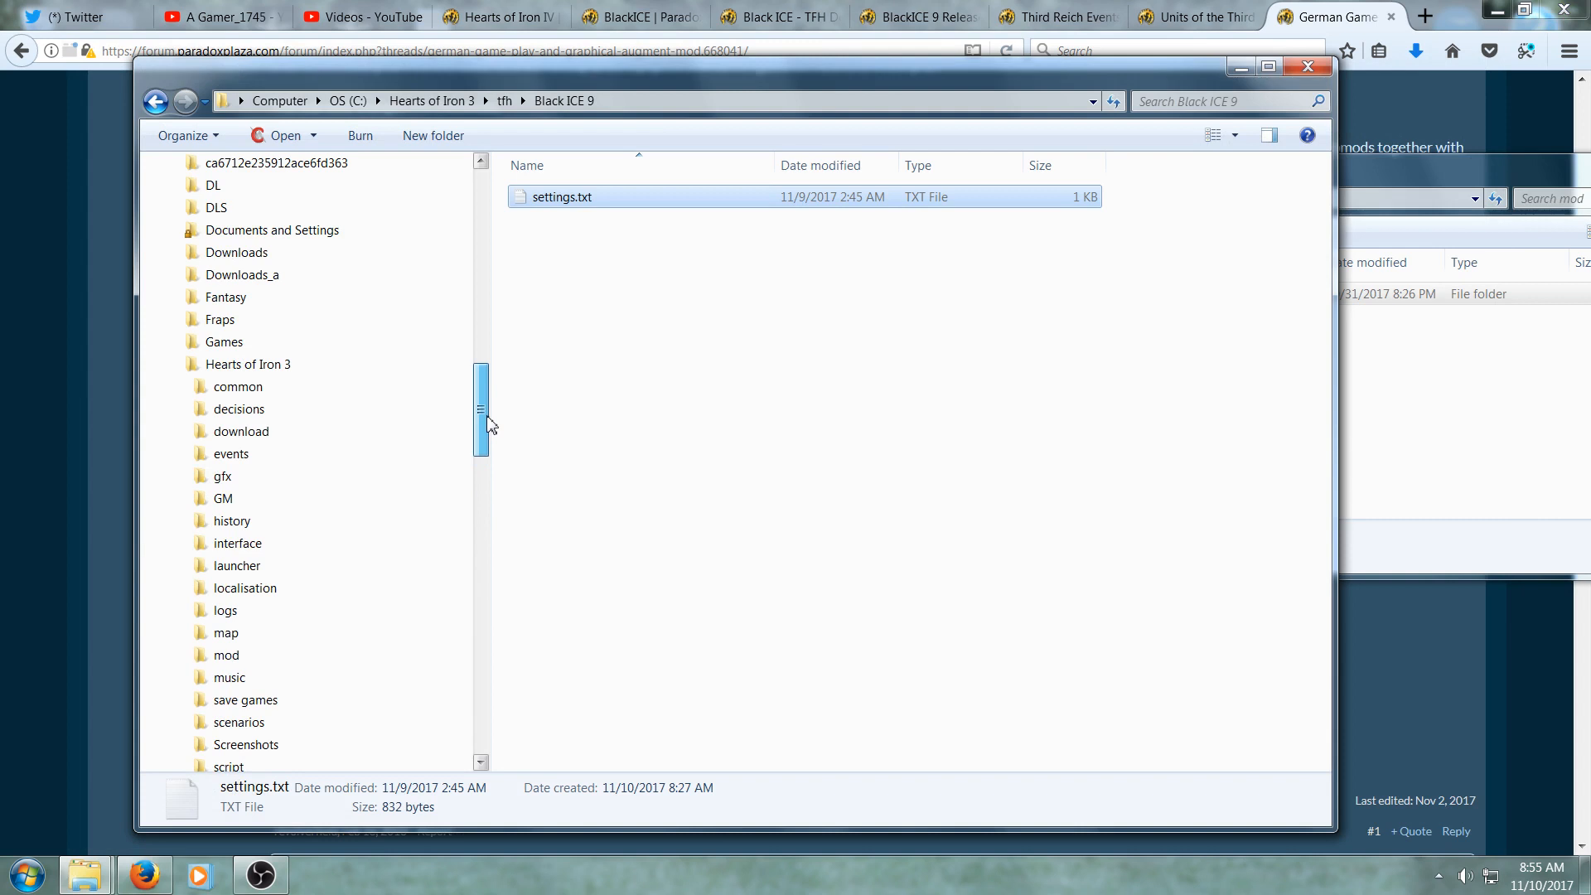
{"action": "left_click", "coordinate": [336, 372]}
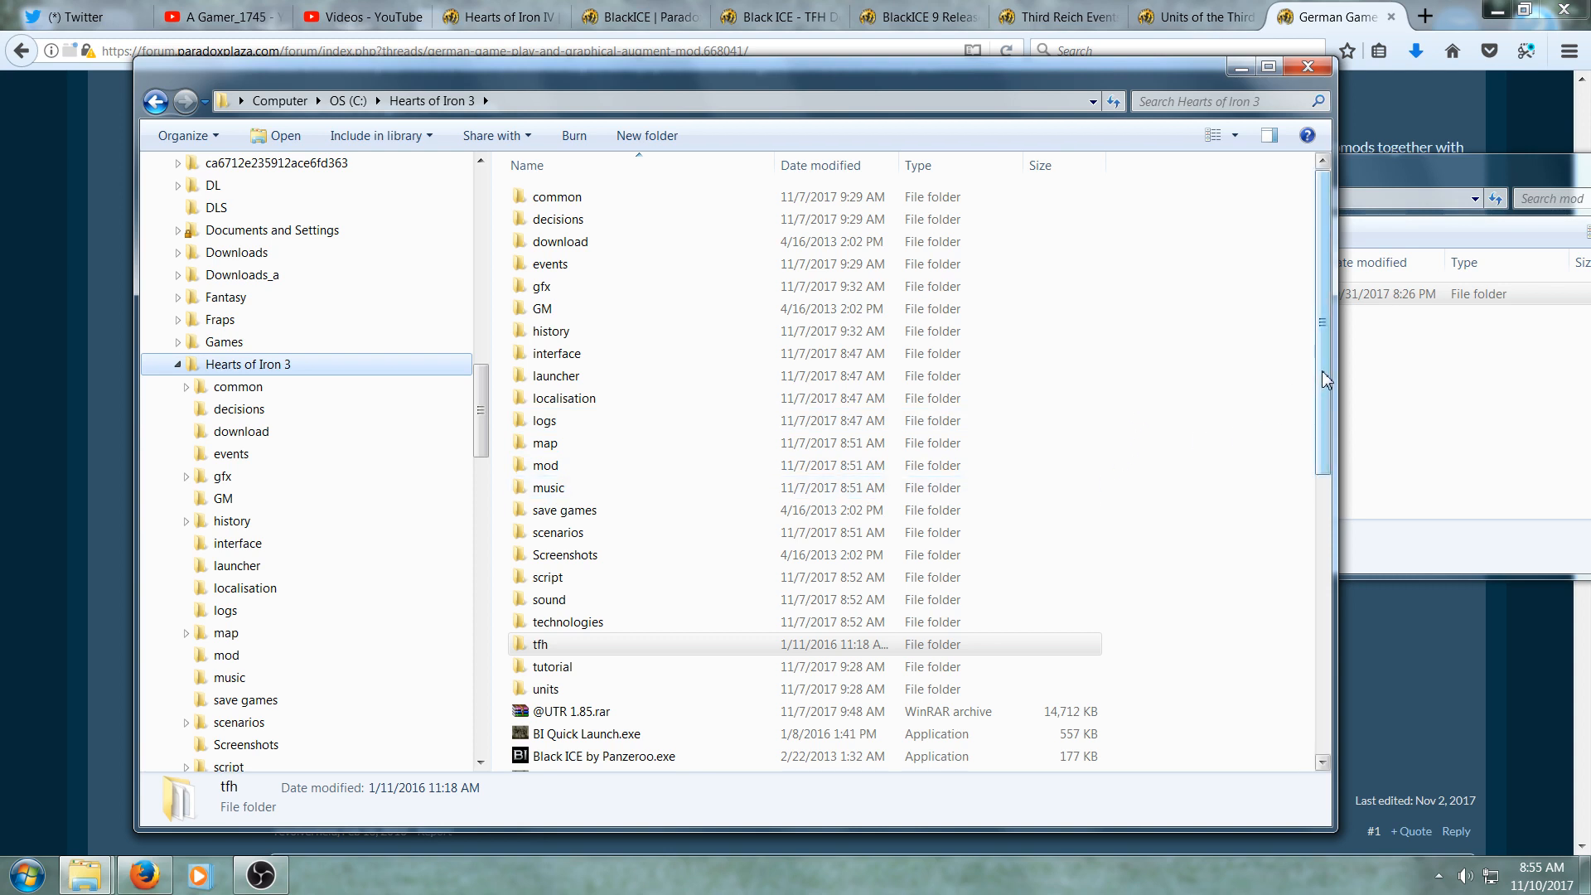
{"action": "left_click_drag", "start_coordinate": [1323, 379], "coordinate": [1300, 539]}
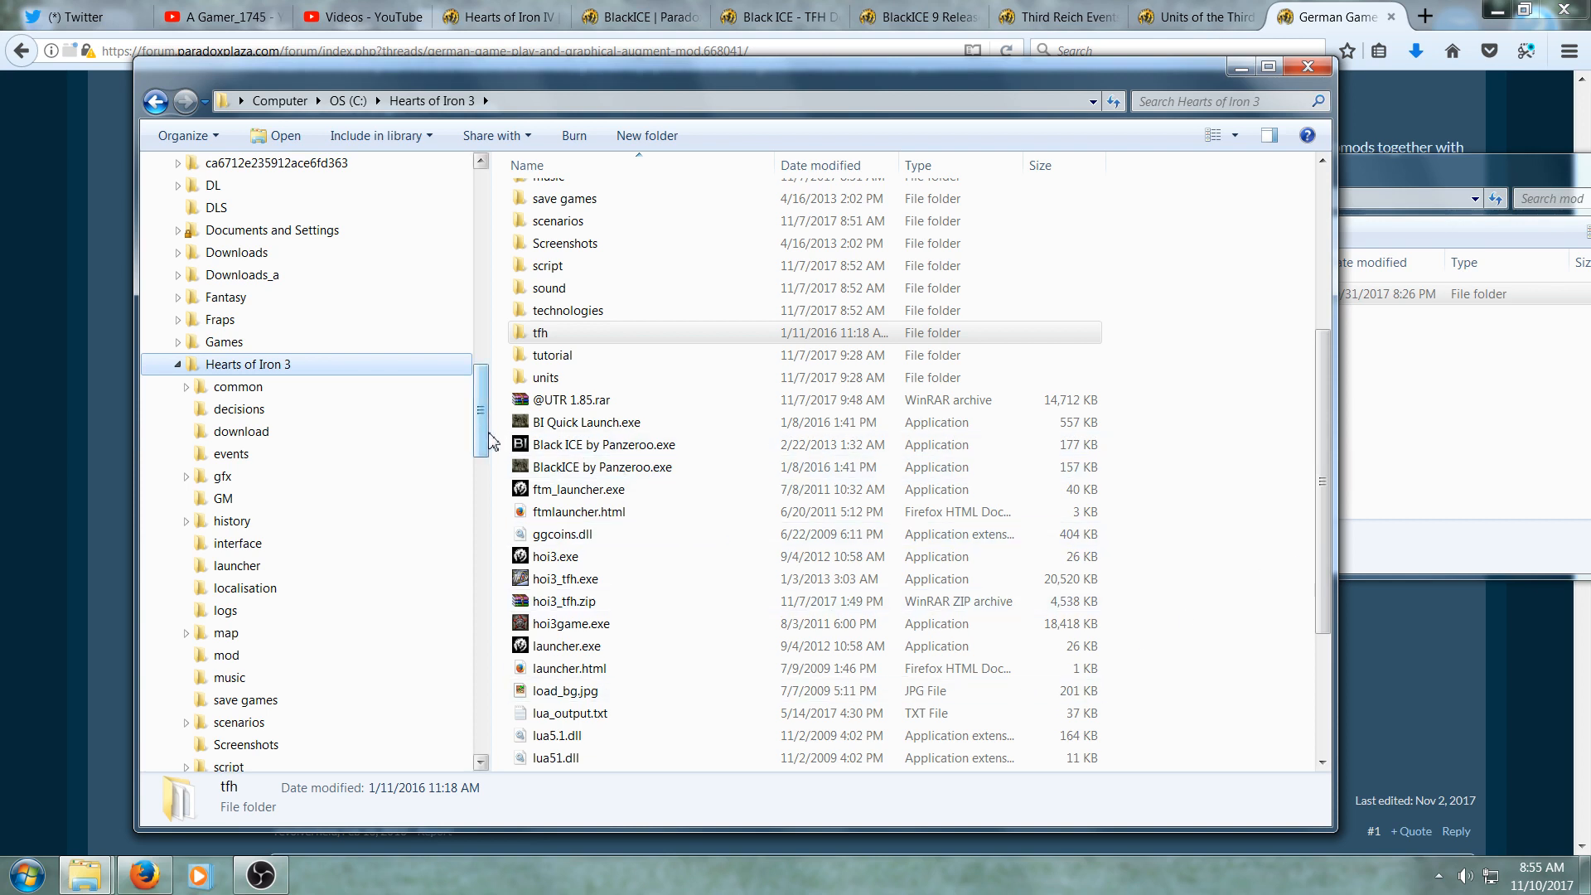
{"action": "left_click_drag", "start_coordinate": [483, 441], "coordinate": [483, 529]}
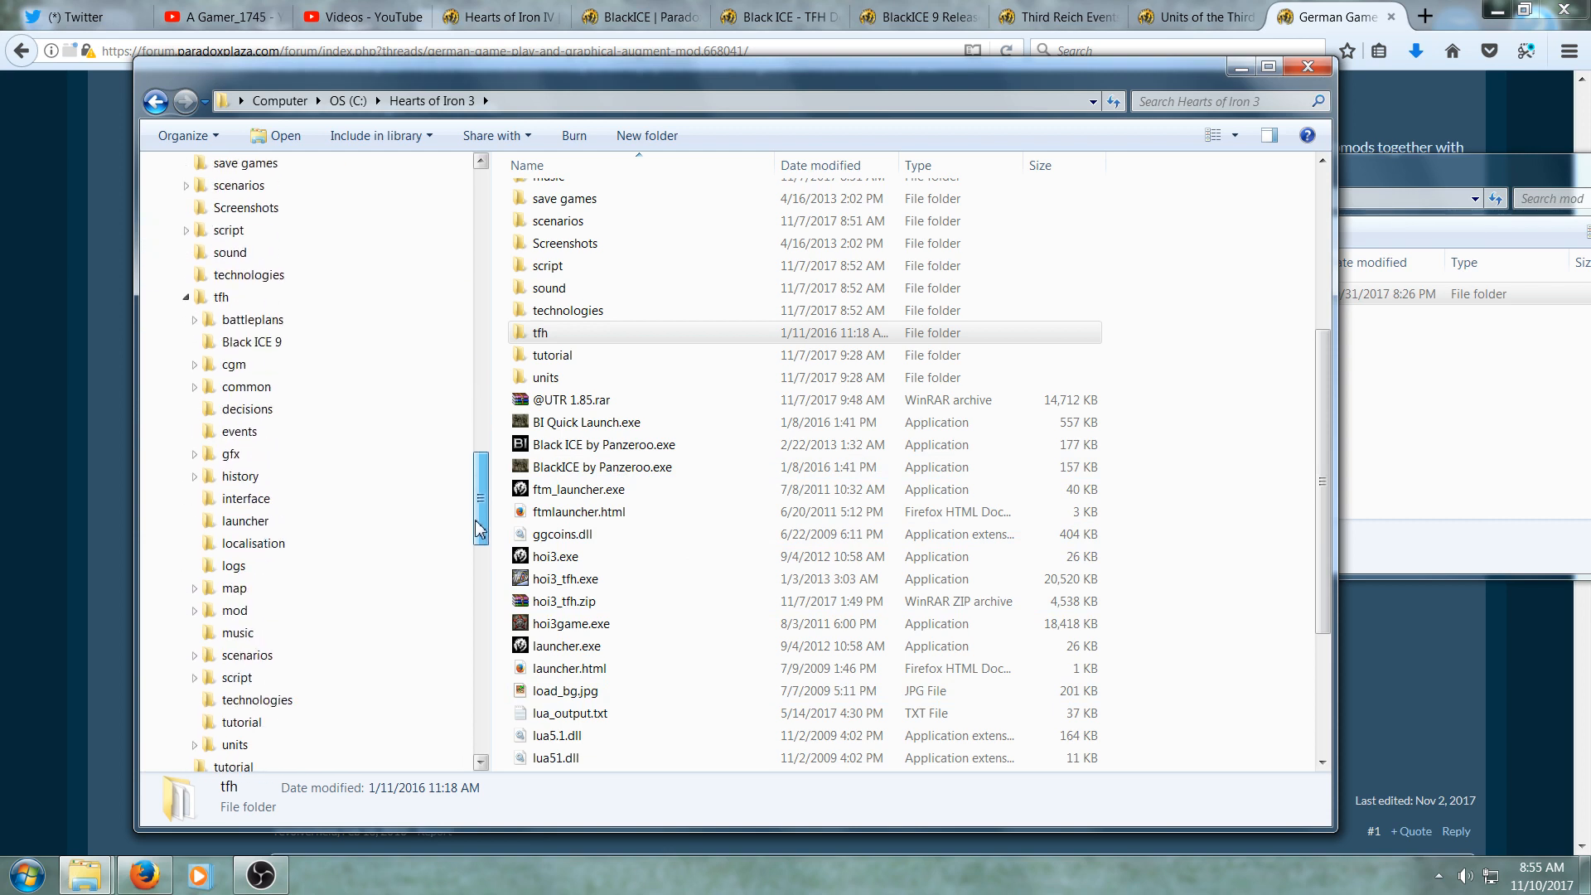
{"action": "left_click", "coordinate": [377, 343]}
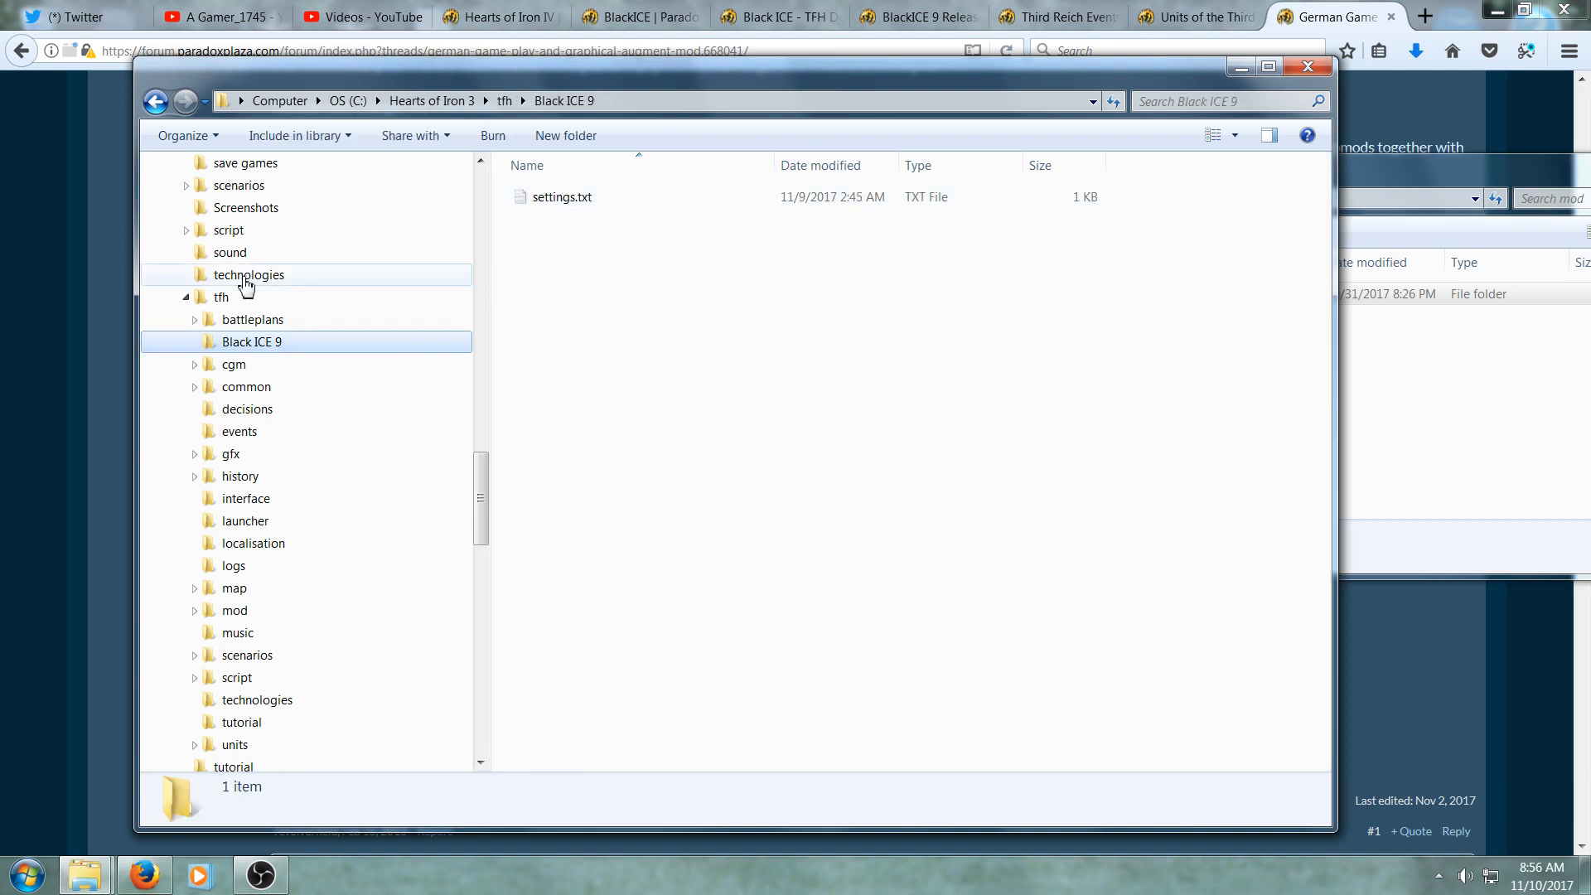
{"action": "left_click_drag", "start_coordinate": [481, 502], "coordinate": [481, 406]}
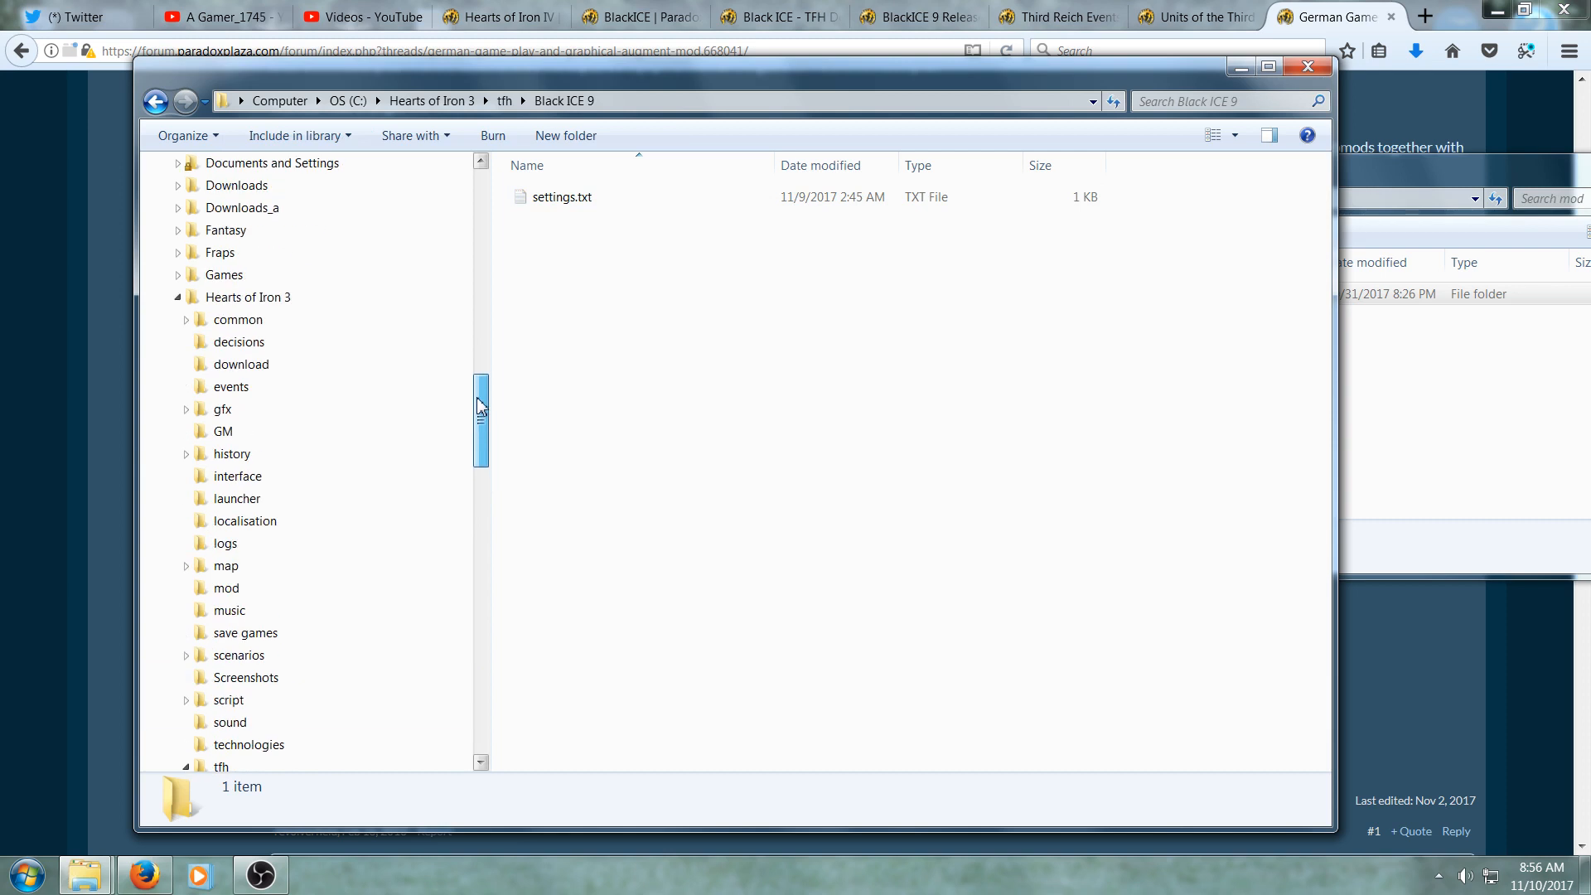
{"action": "left_click", "coordinate": [370, 306]}
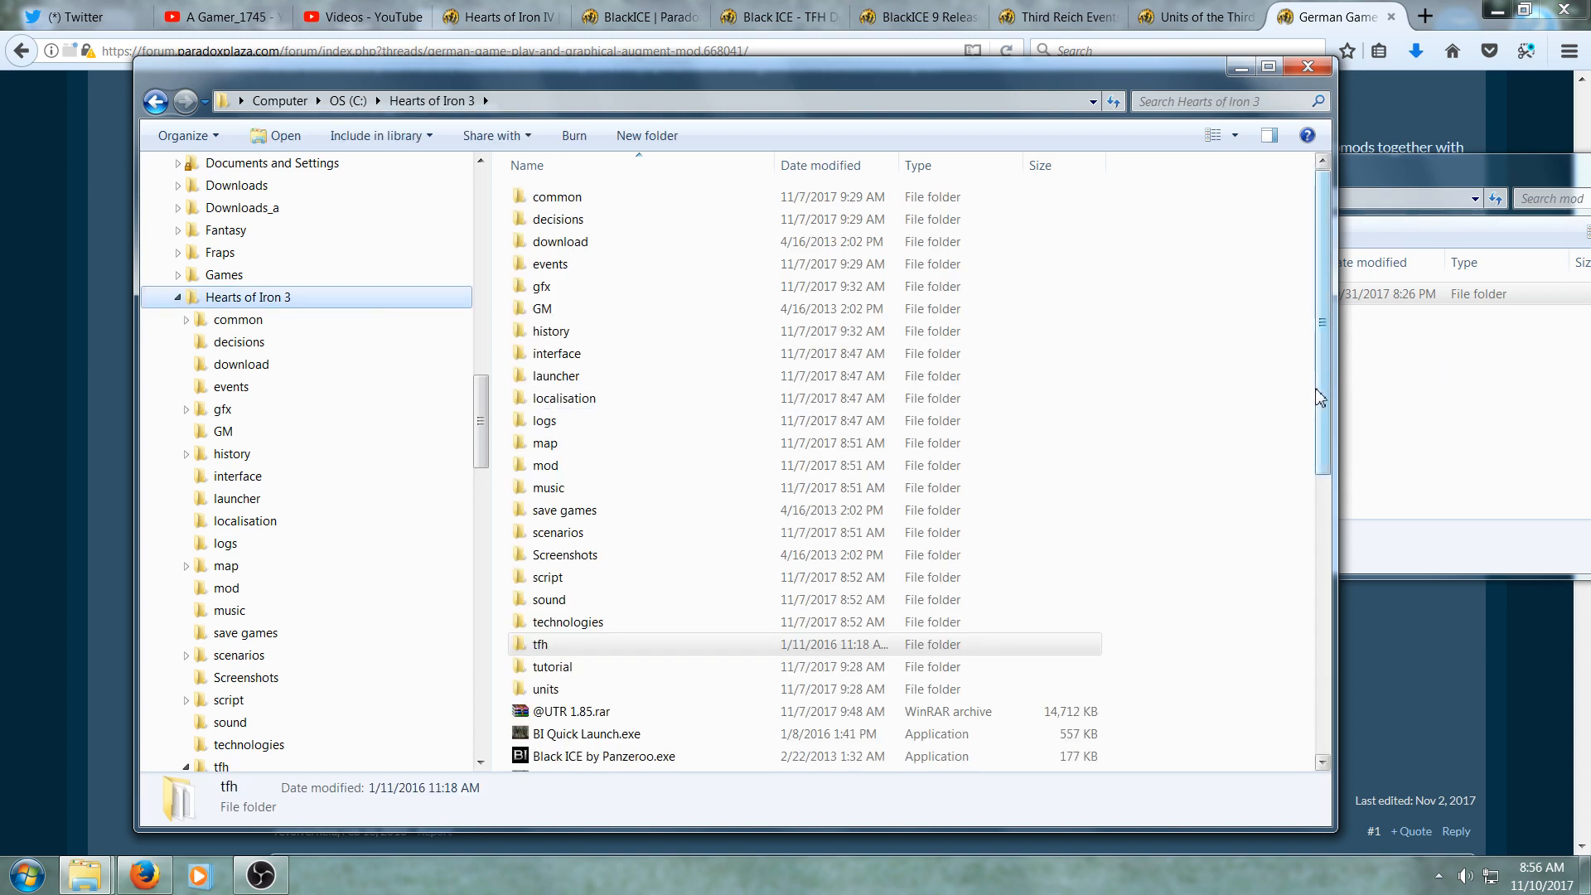
{"action": "left_click_drag", "start_coordinate": [1321, 397], "coordinate": [1323, 537]}
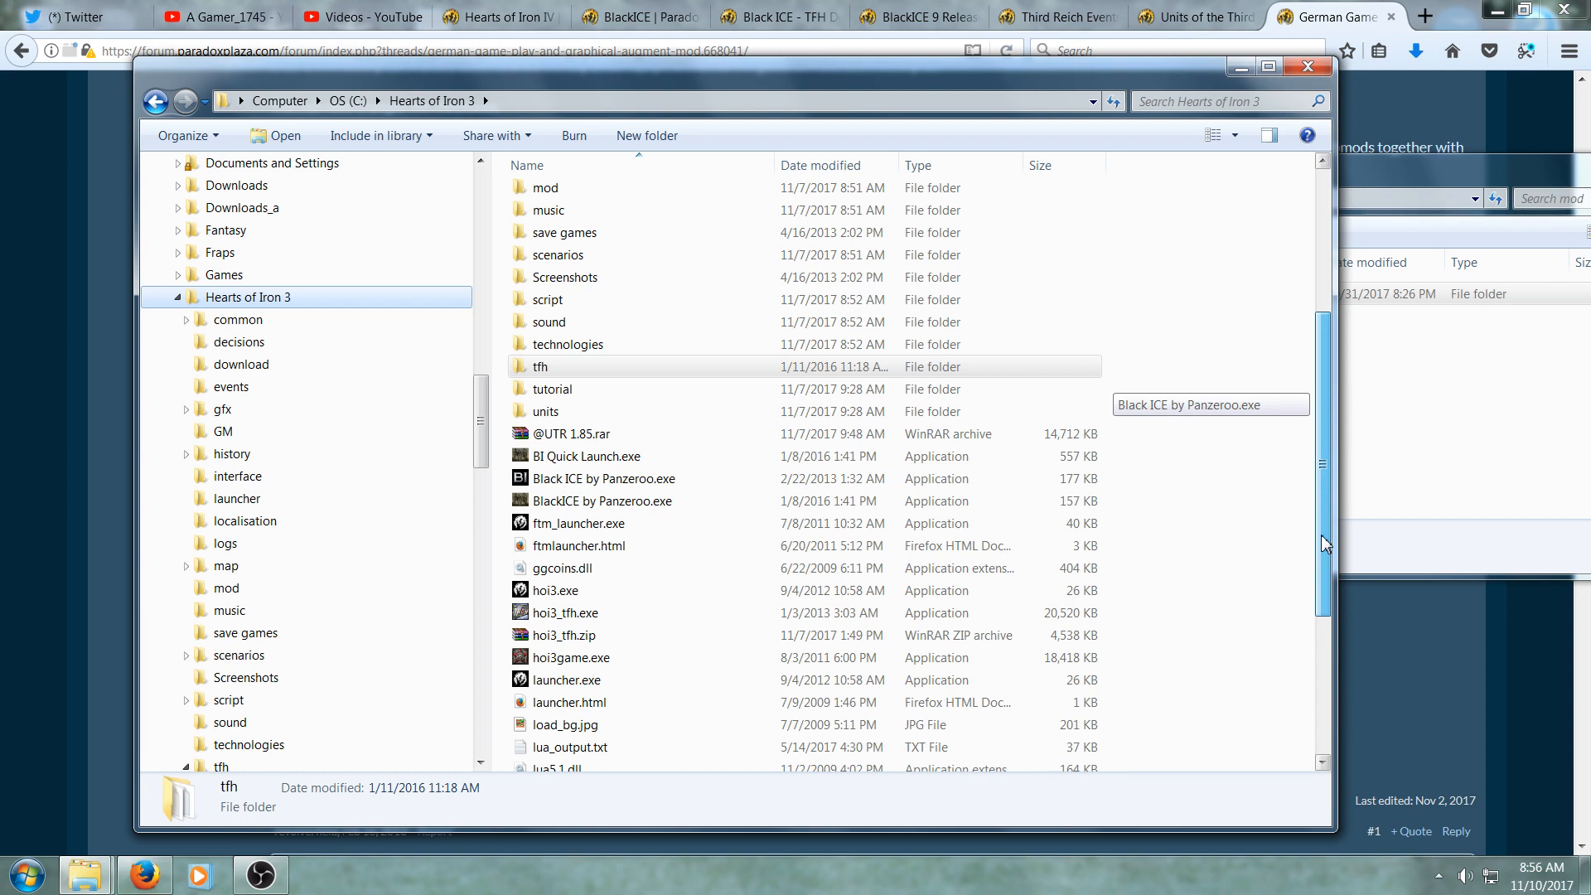
- Open launcher.exe from the Hearts of Iron 3 folder
{"action": "left_click_drag", "start_coordinate": [1322, 537], "coordinate": [1315, 589]}
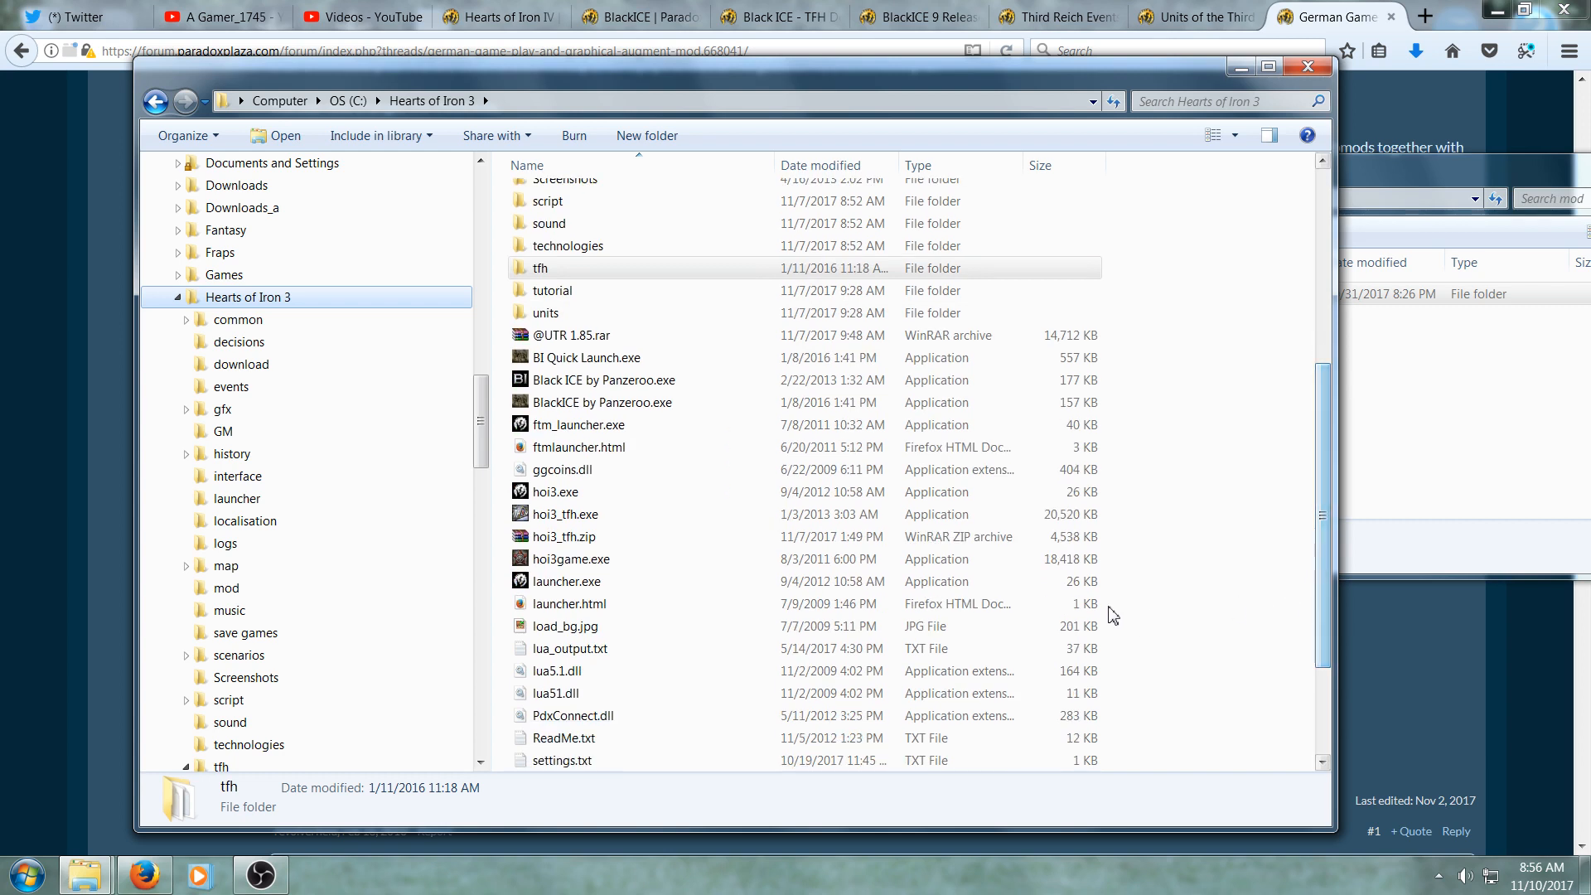
{"action": "double_click", "coordinate": [602, 584]}
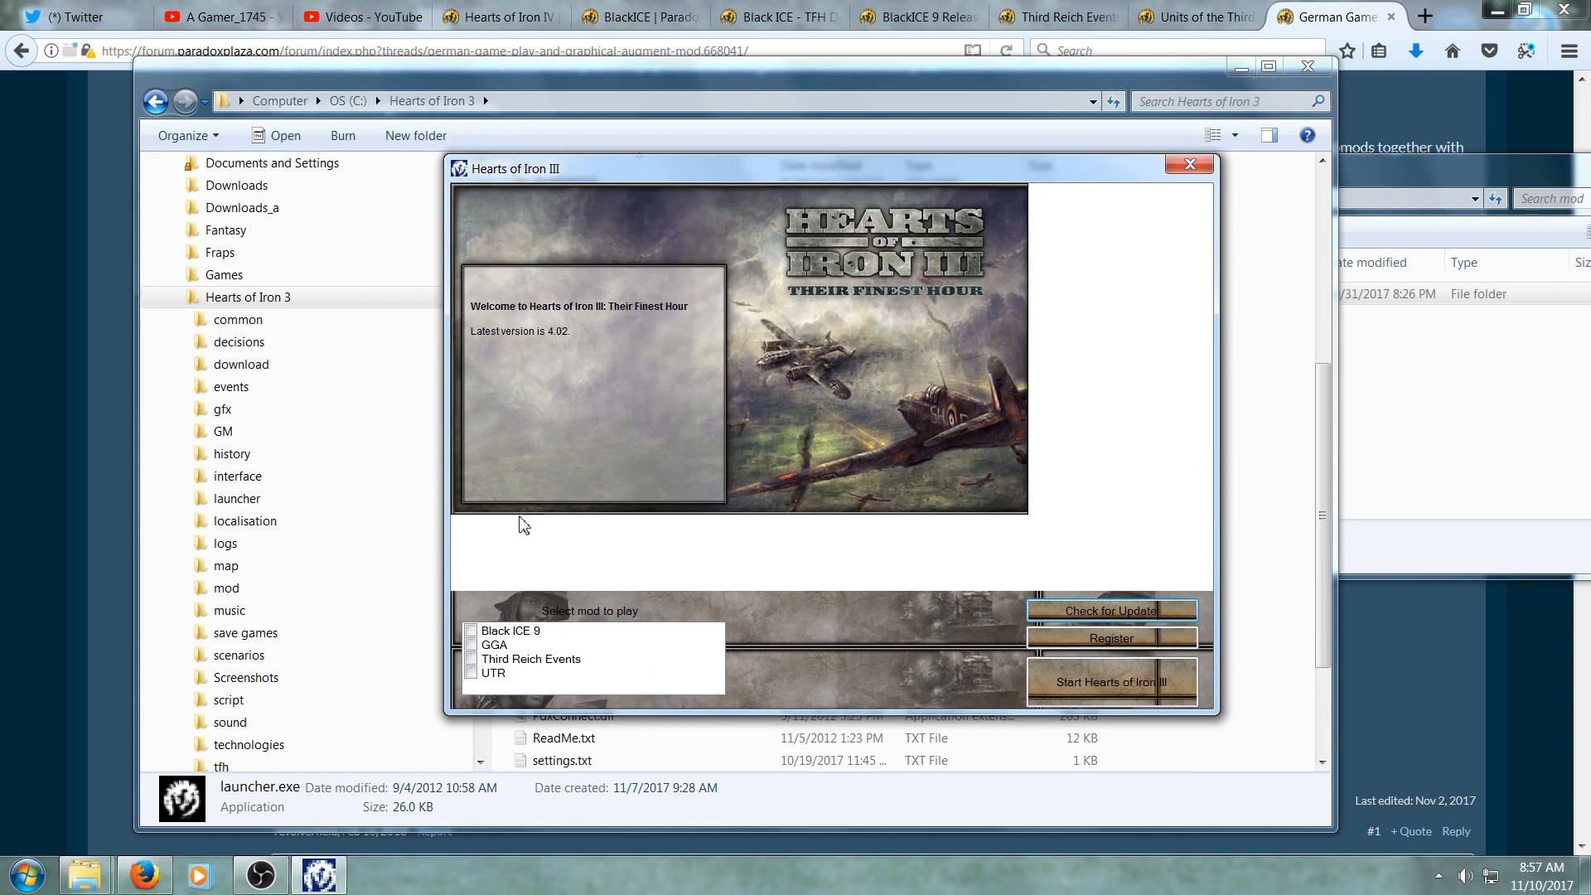
- Tick the Black ICE 9, GGA, Third Reich Events and UTR mods and start Hearts of Iron III
{"action": "left_click", "coordinate": [475, 634]}
{"action": "left_click", "coordinate": [475, 647]}
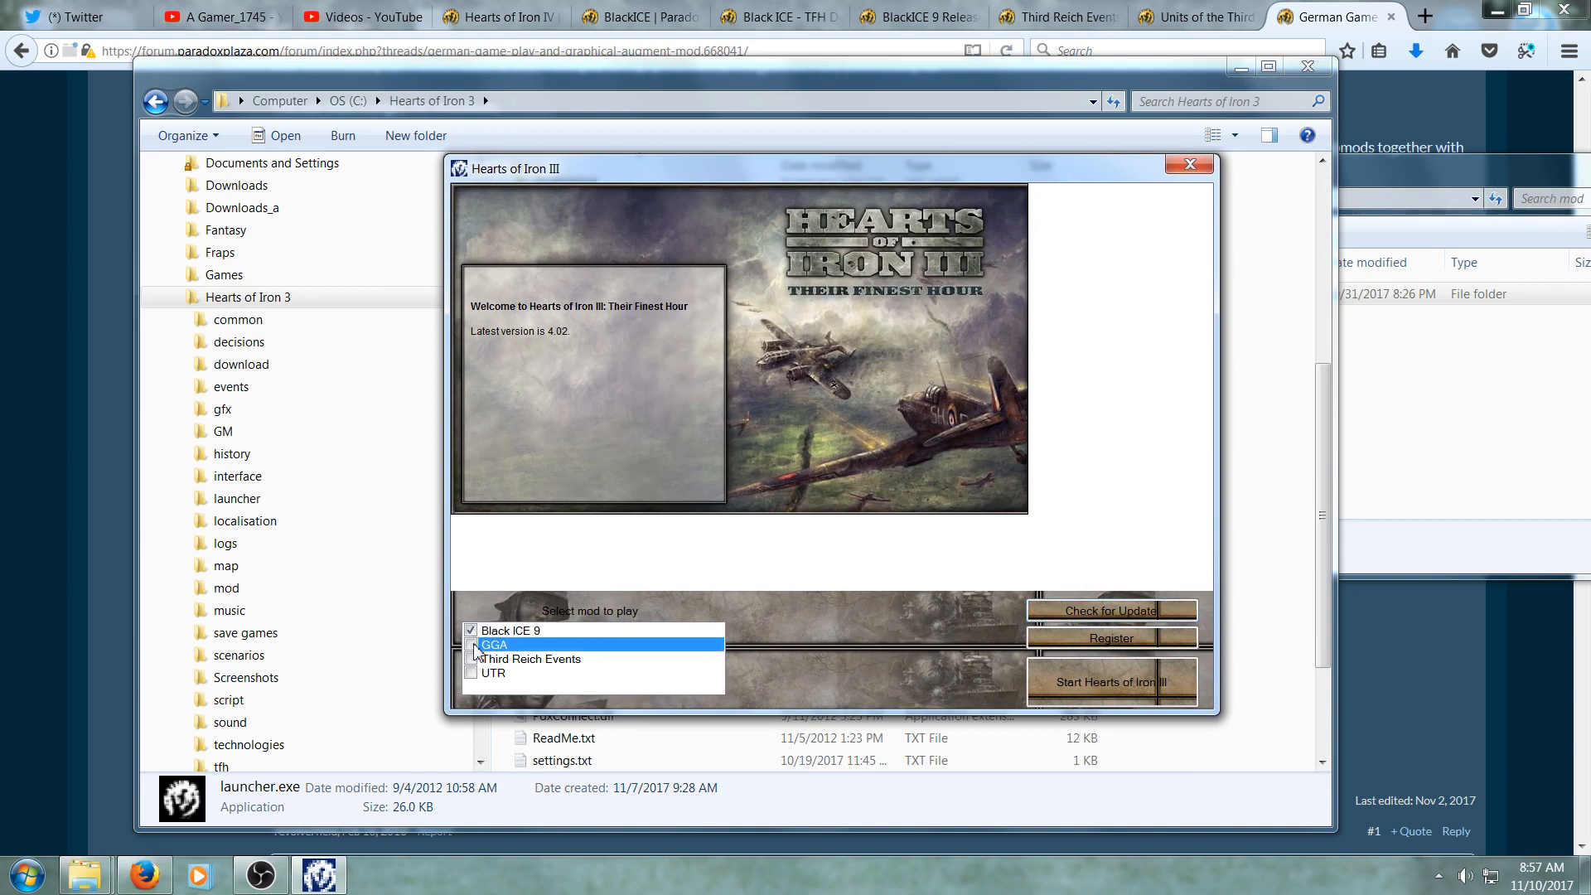
{"action": "left_click", "coordinate": [473, 661]}
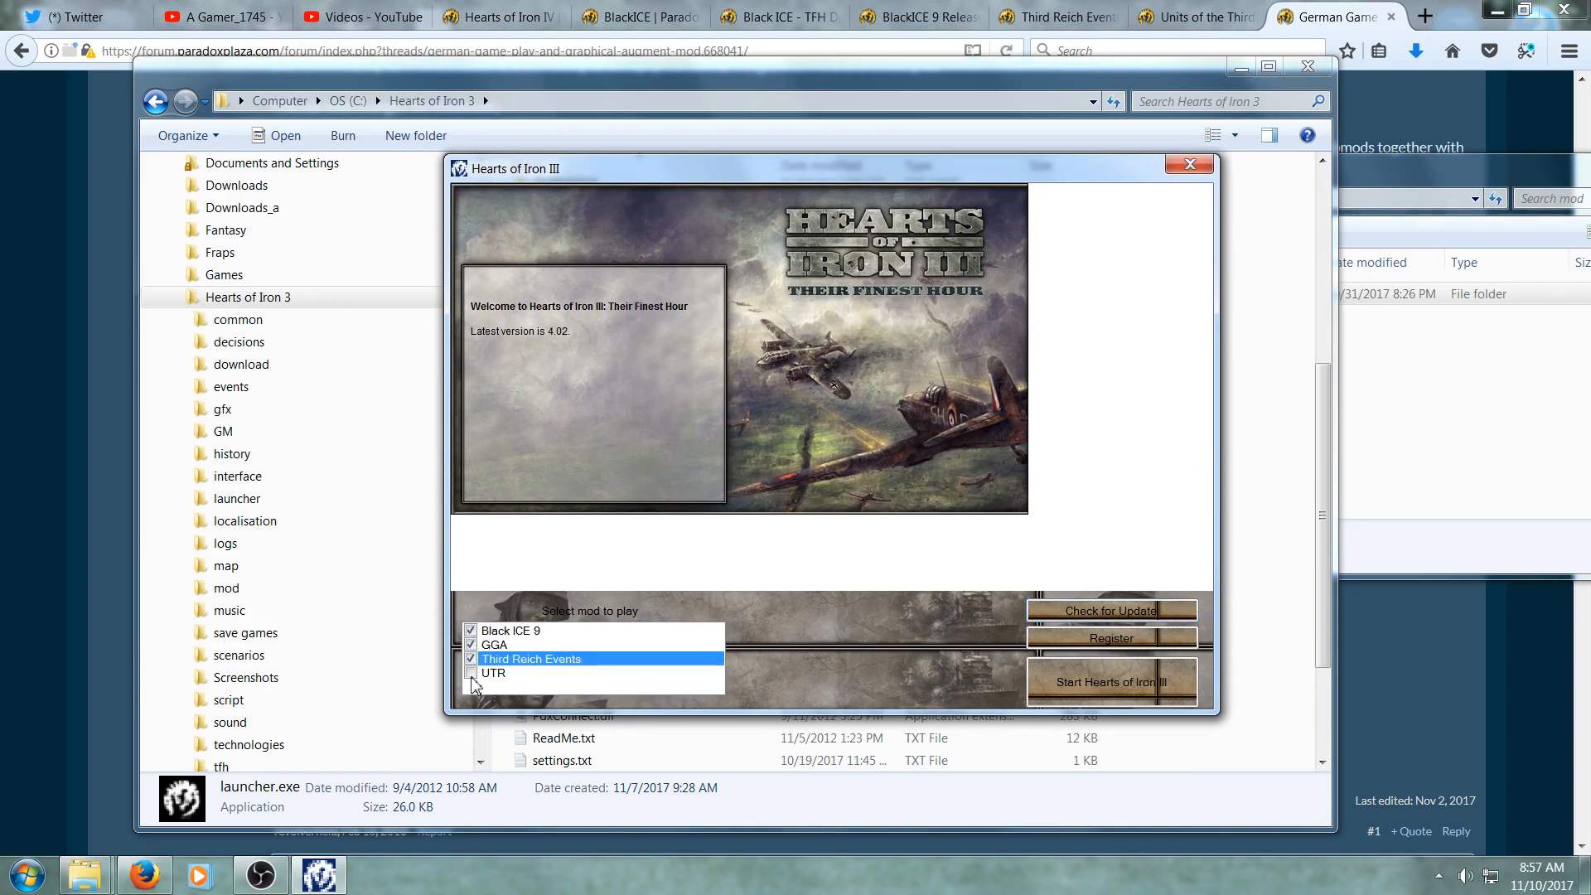
{"action": "left_click", "coordinate": [471, 674]}
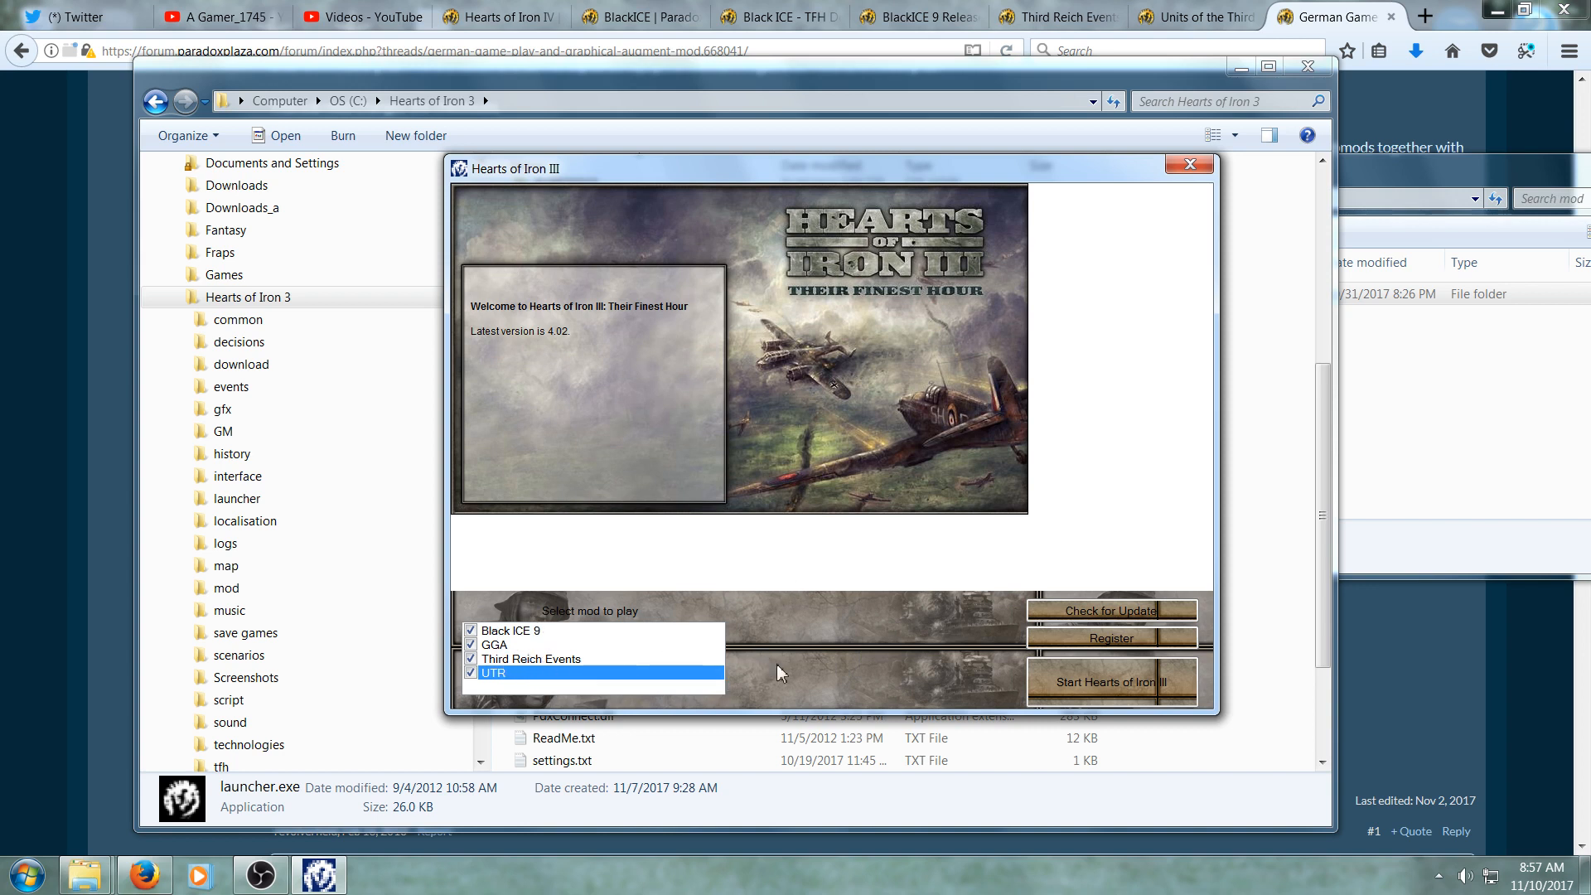
{"action": "left_click", "coordinate": [1064, 680]}
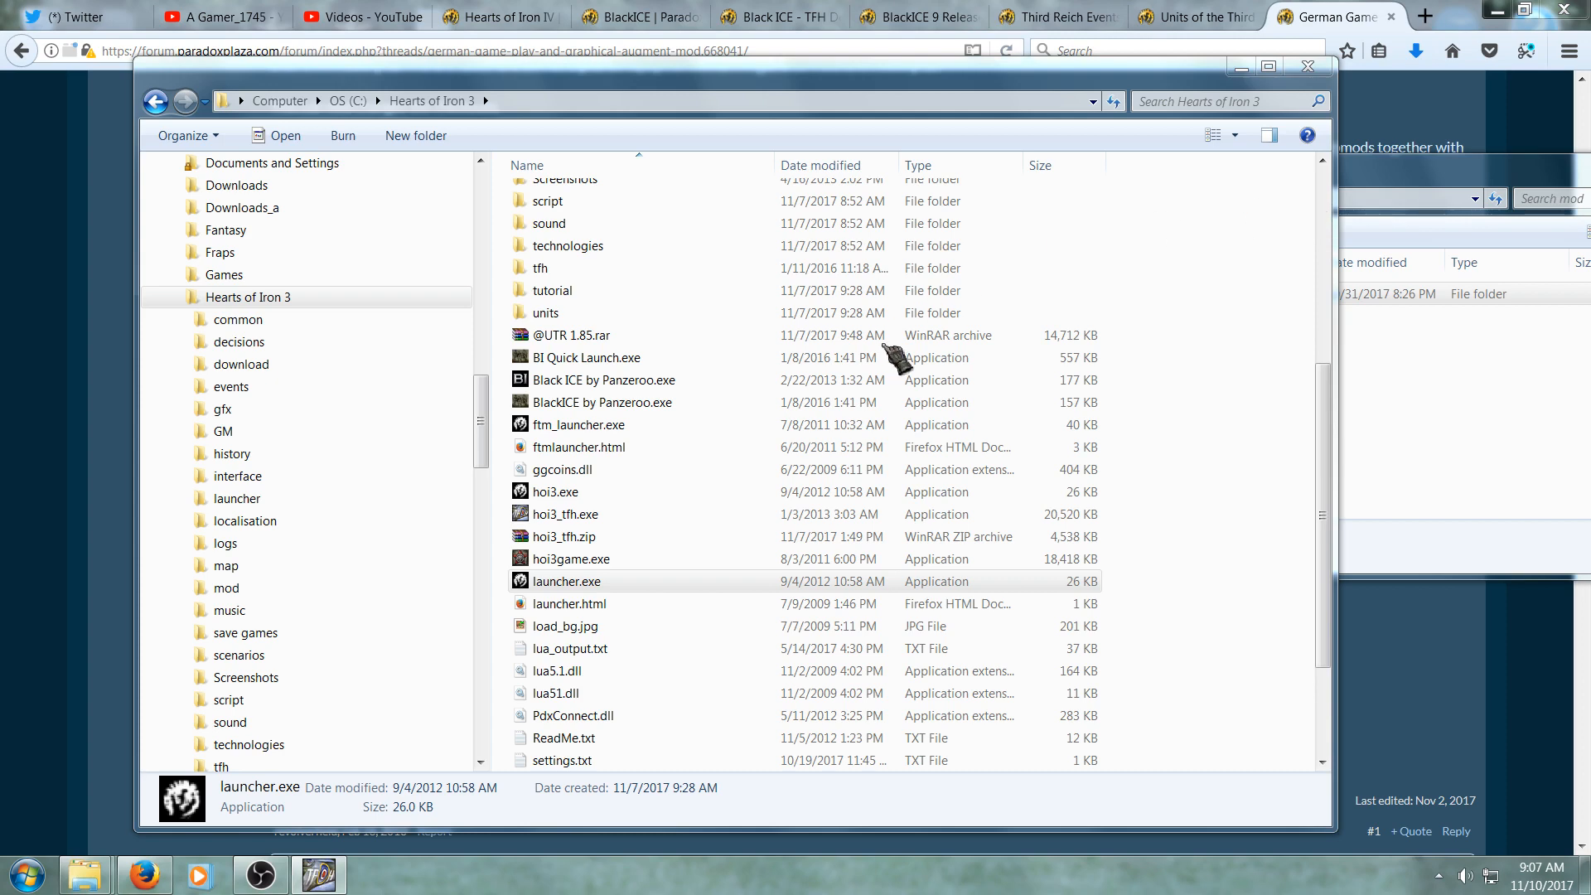
- Switch back to the desktop and close the Hearts of Iron 3 folder window
{"action": "key", "text": "alt+Tab"}
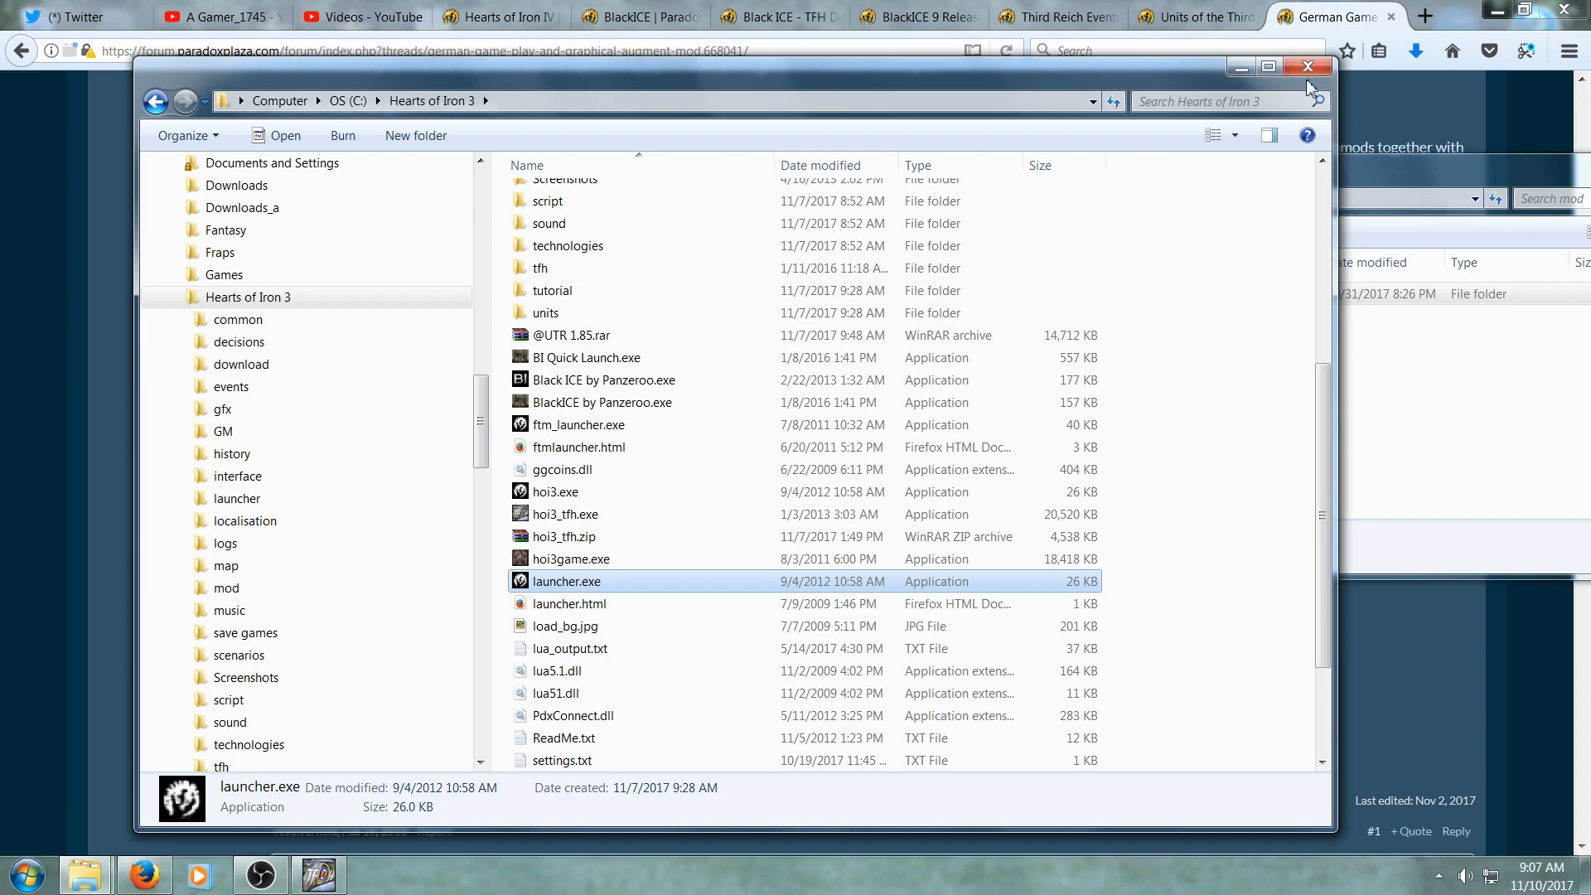
{"action": "left_click", "coordinate": [1241, 68]}
{"action": "left_click", "coordinate": [1299, 105]}
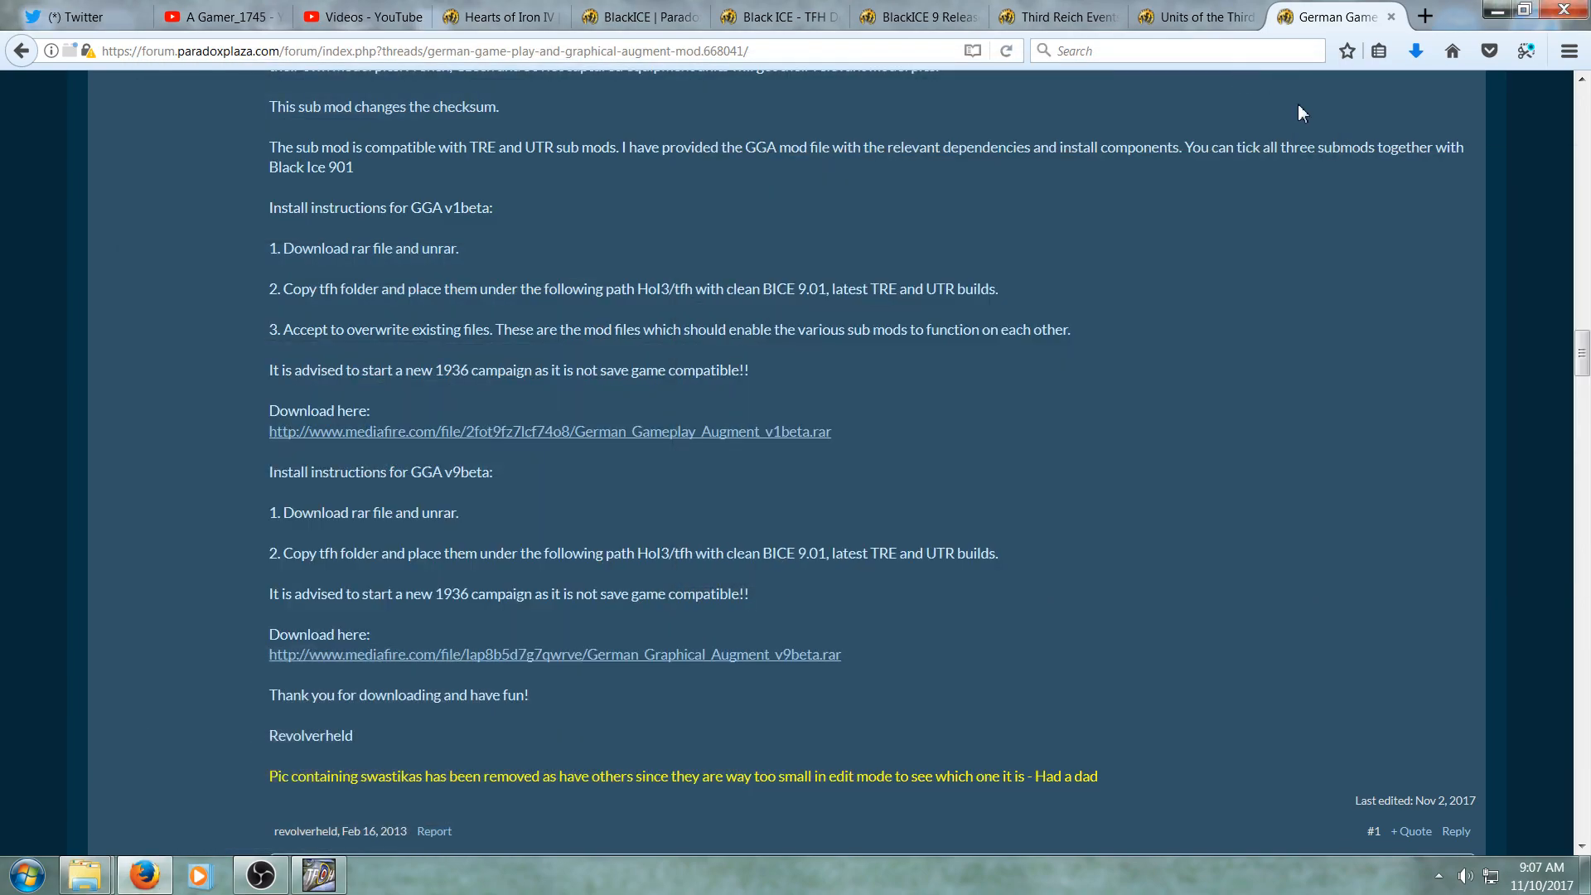
- Browse the German Gameplay Augment forum post and the BlackICE 9 release thread
{"action": "scroll", "coordinate": [1298, 108], "scroll_direction": "up", "scroll_amount": 15}
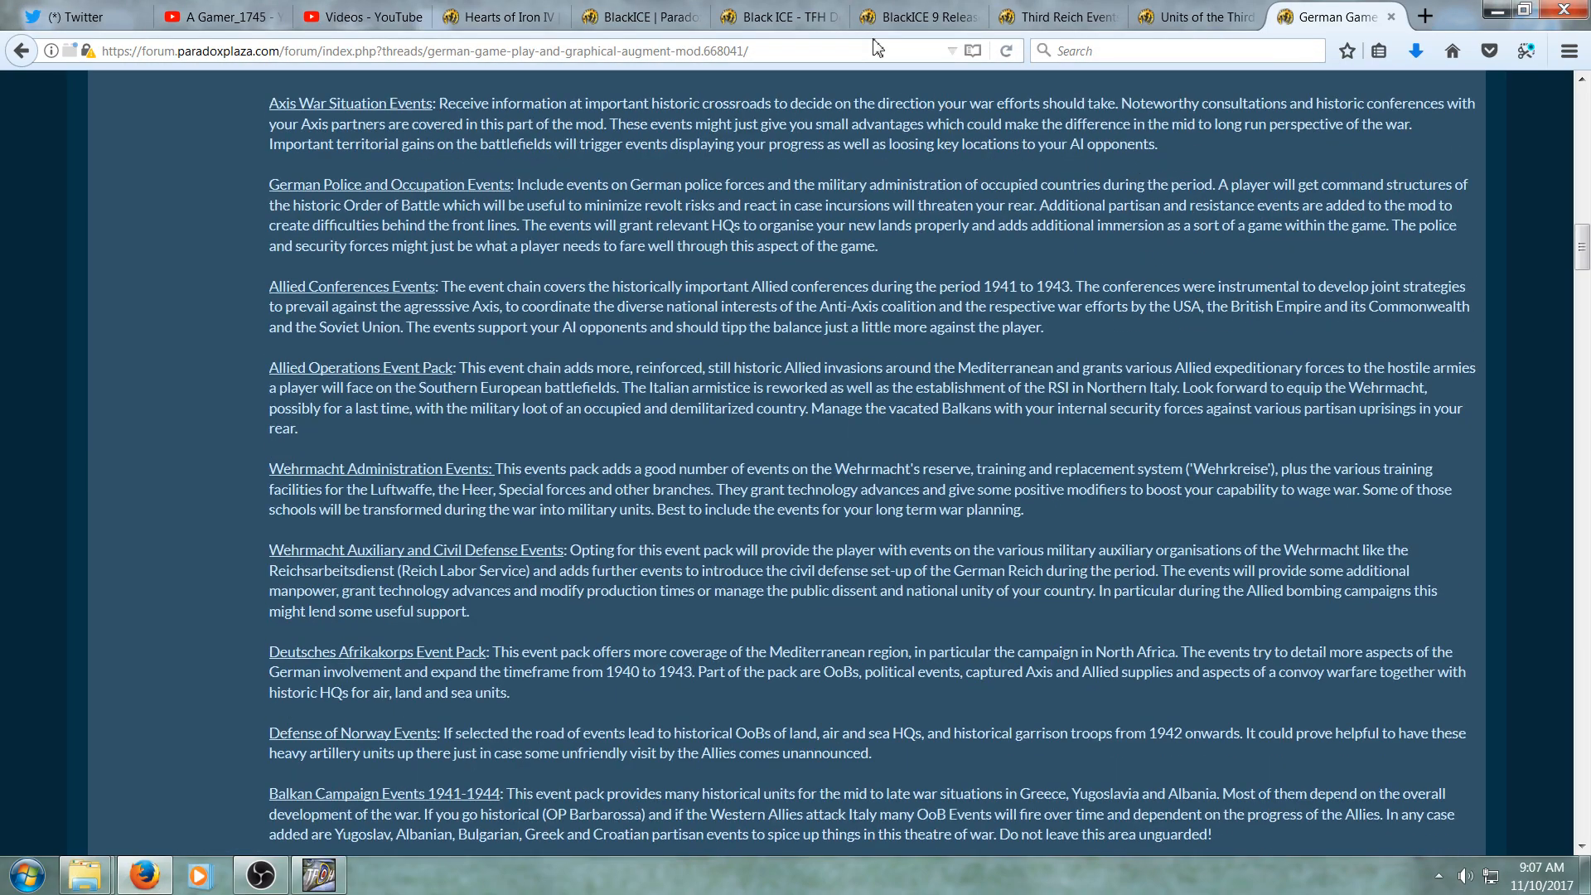
{"action": "left_click", "coordinate": [891, 17]}
{"action": "scroll", "coordinate": [931, 431], "scroll_direction": "up", "scroll_amount": 10}
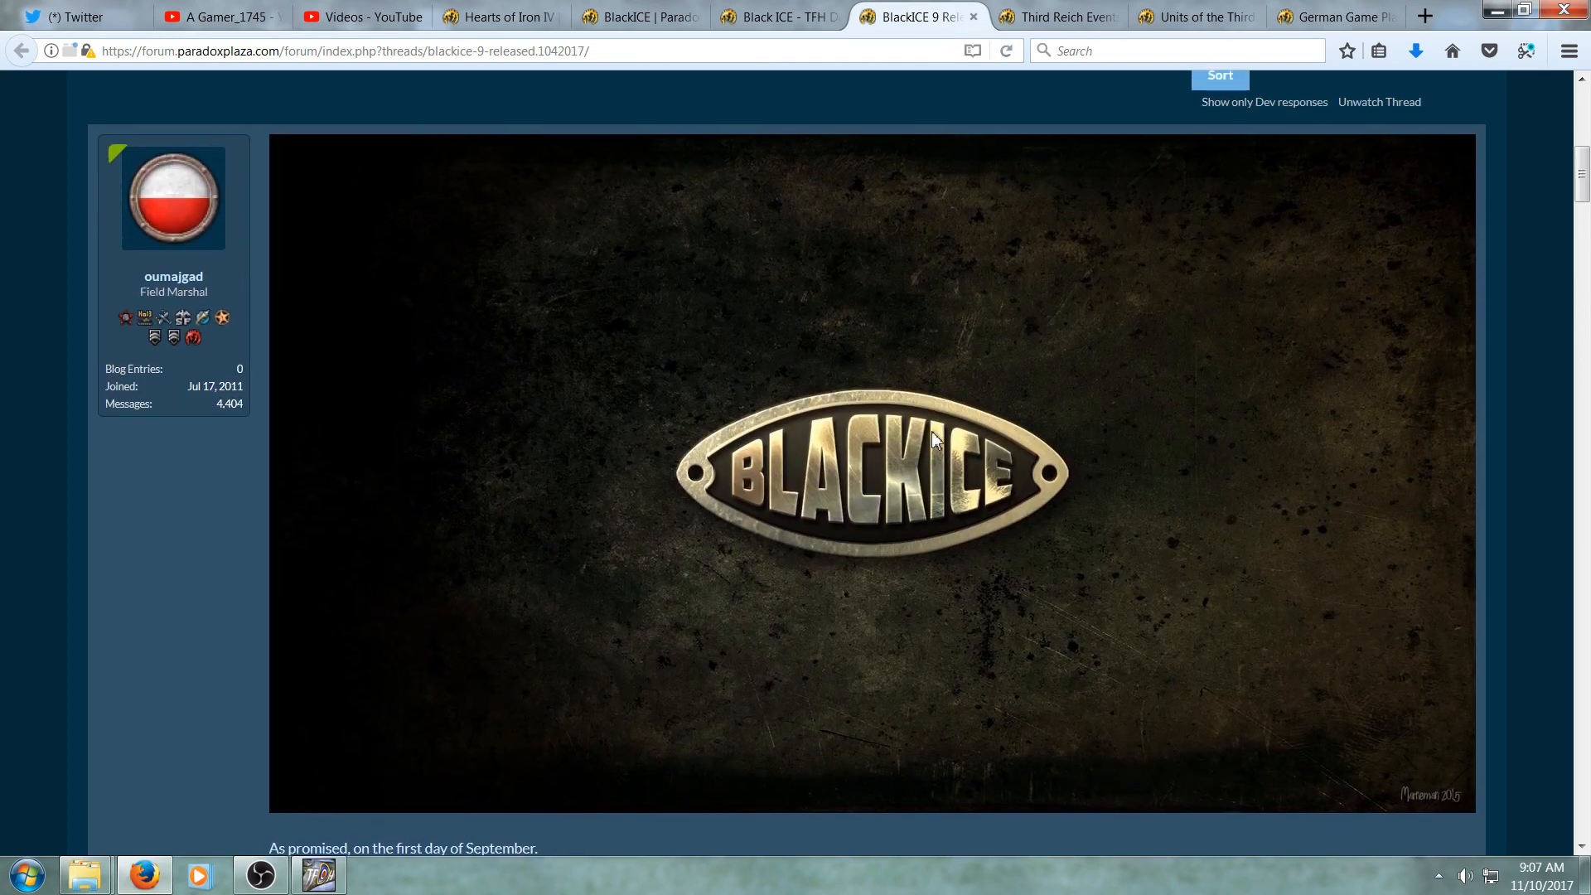